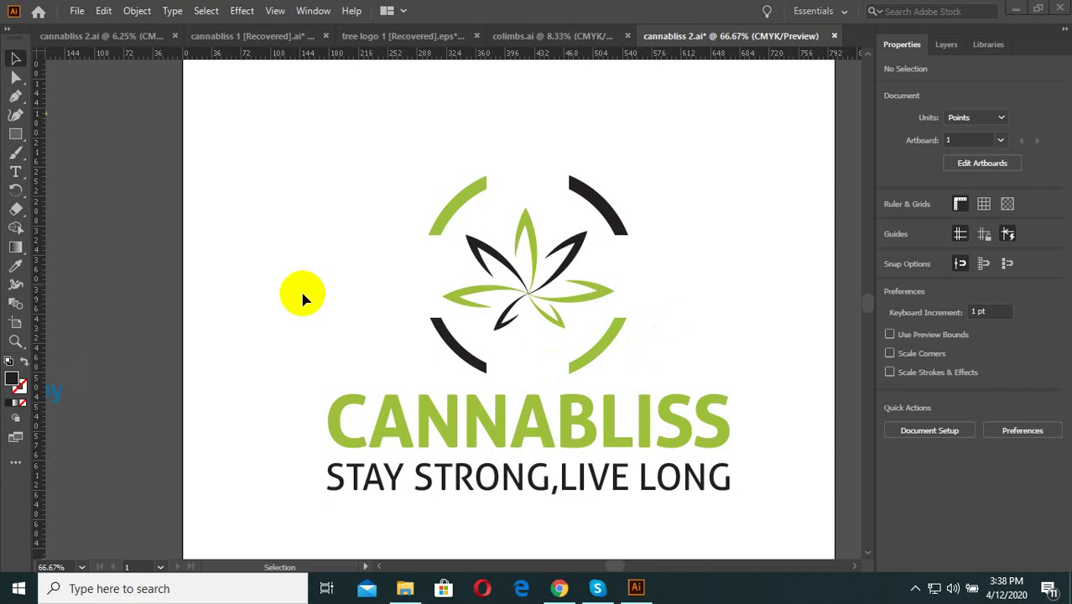
Marquee-select the CANNABLISS logo group a few times while inspecting the canvas, then deselect.
{"action": "scroll", "coordinate": [484, 332], "scroll_direction": "down", "scroll_amount": 1}
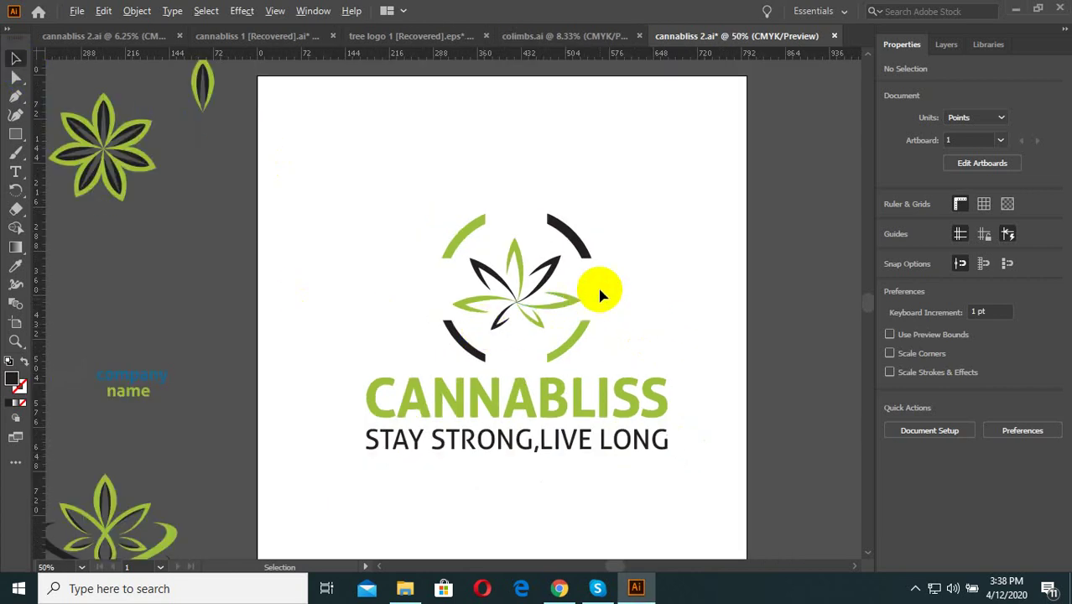
{"action": "scroll", "coordinate": [608, 298], "scroll_direction": "down", "scroll_amount": 4}
{"action": "scroll", "coordinate": [587, 306], "scroll_direction": "up", "scroll_amount": 1}
{"action": "scroll", "coordinate": [507, 327], "scroll_direction": "up", "scroll_amount": 2}
{"action": "scroll", "coordinate": [509, 329], "scroll_direction": "up", "scroll_amount": 2}
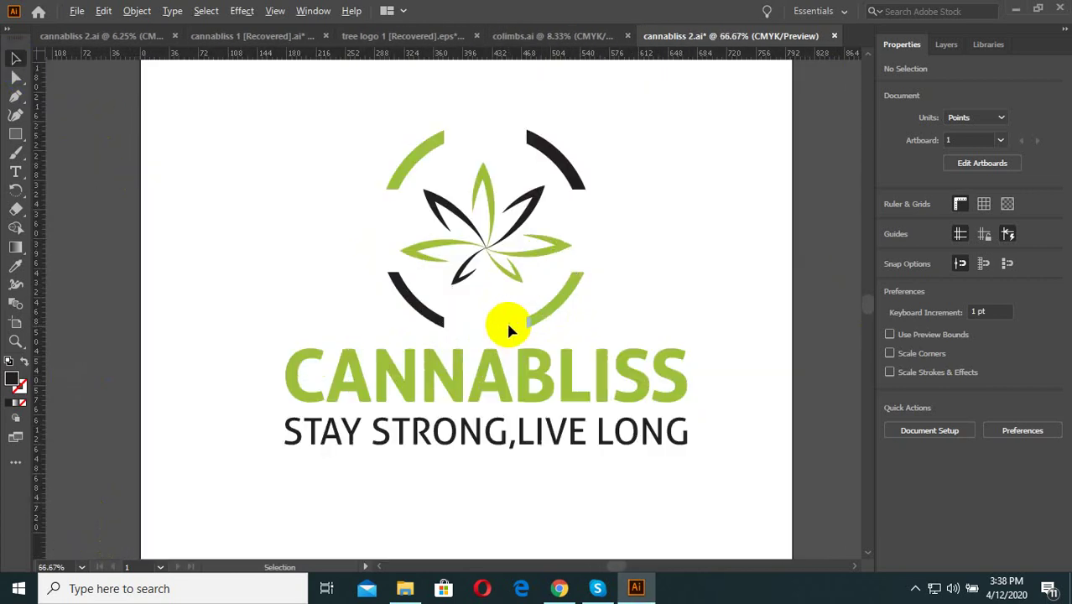
{"action": "left_click_drag", "start_coordinate": [676, 119], "coordinate": [402, 436]}
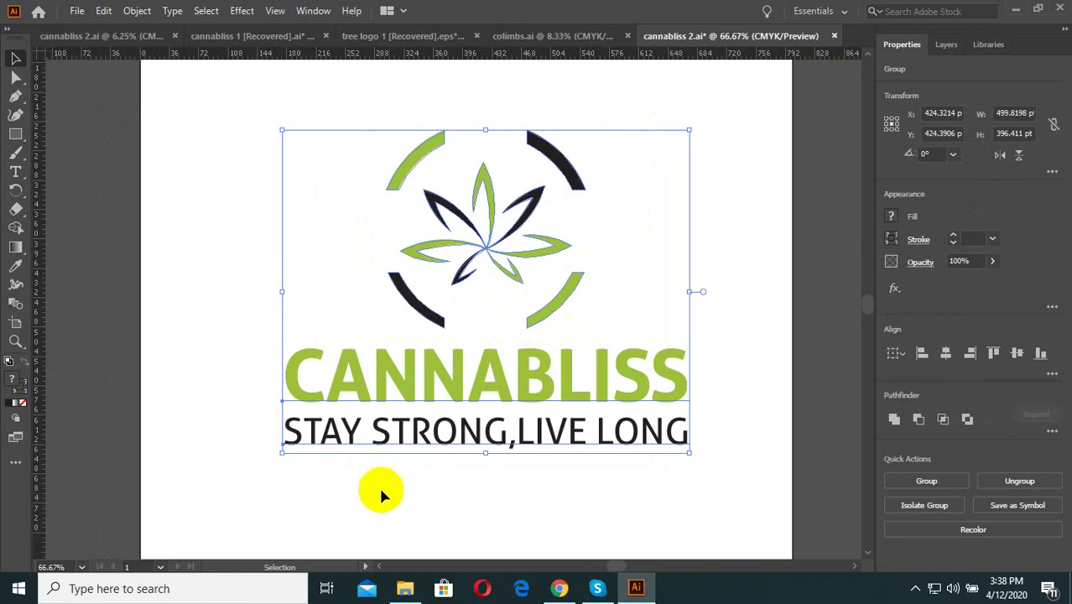
{"action": "left_click", "coordinate": [445, 509]}
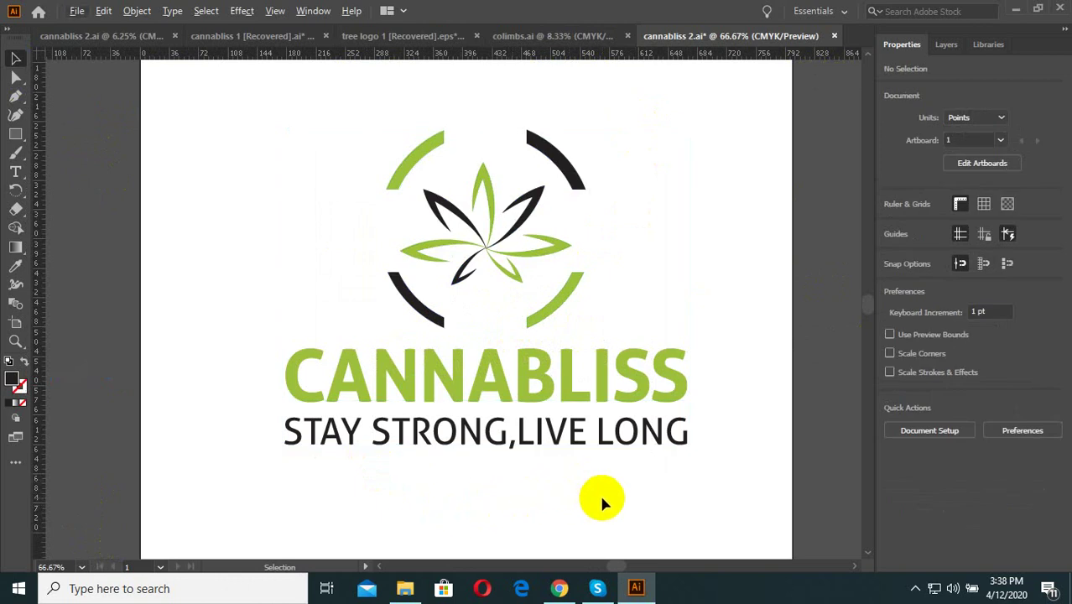
{"action": "left_click_drag", "start_coordinate": [599, 497], "coordinate": [297, 143]}
{"action": "left_click", "coordinate": [638, 129]}
{"action": "scroll", "coordinate": [590, 202], "scroll_direction": "down", "scroll_amount": 1}
{"action": "left_click_drag", "start_coordinate": [613, 127], "coordinate": [433, 378]}
{"action": "scroll", "coordinate": [627, 190], "scroll_direction": "up", "scroll_amount": 1}
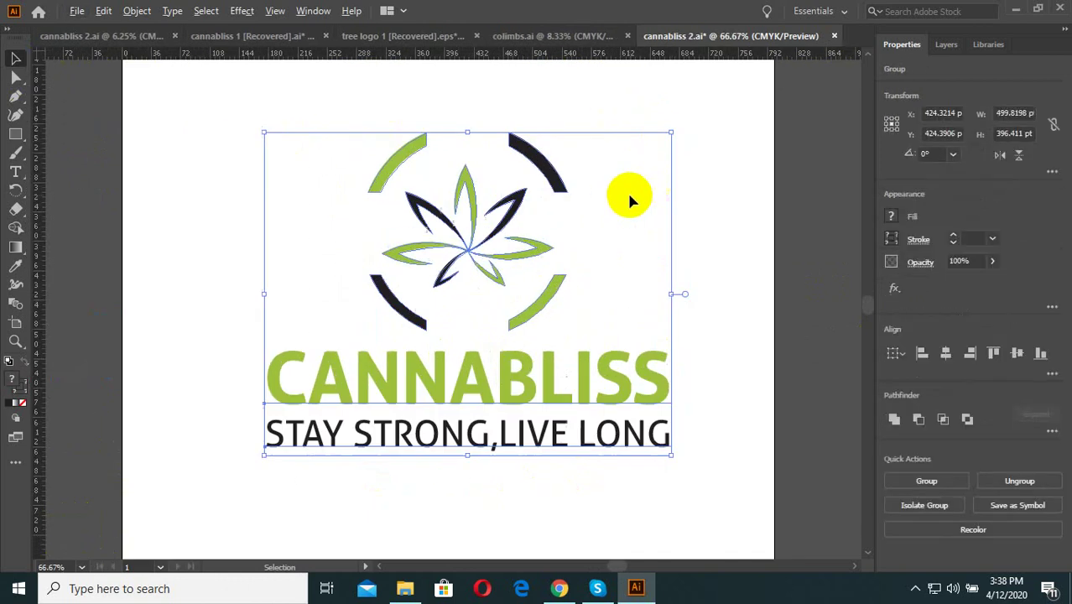
{"action": "scroll", "coordinate": [598, 283], "scroll_direction": "down", "scroll_amount": 2}
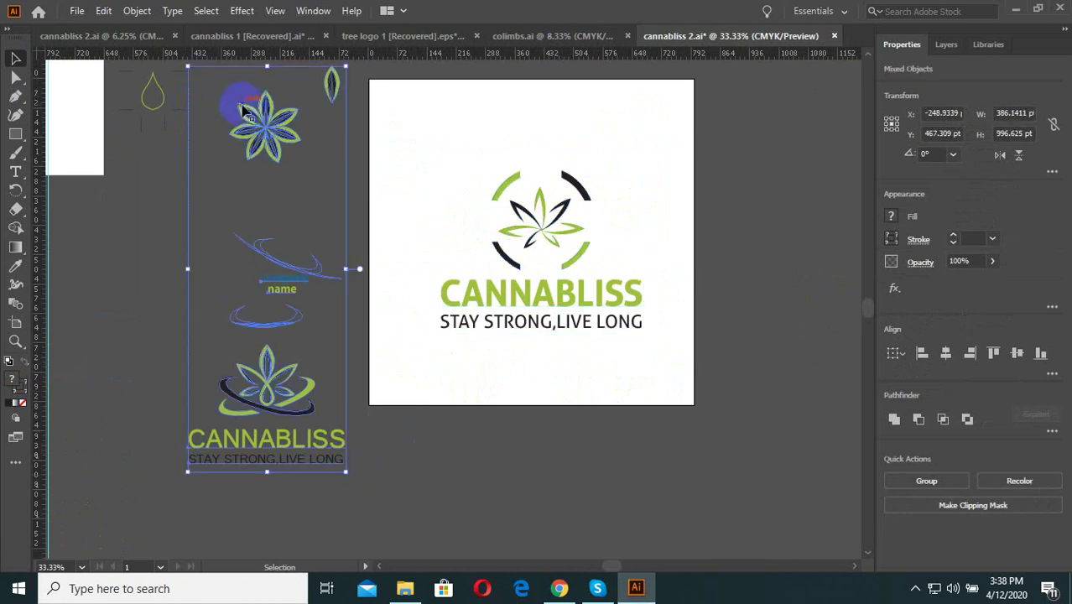
Move the spare artwork left of the artboard down to the bottom-left and deselect it.
{"action": "left_click_drag", "start_coordinate": [239, 103], "coordinate": [37, 400]}
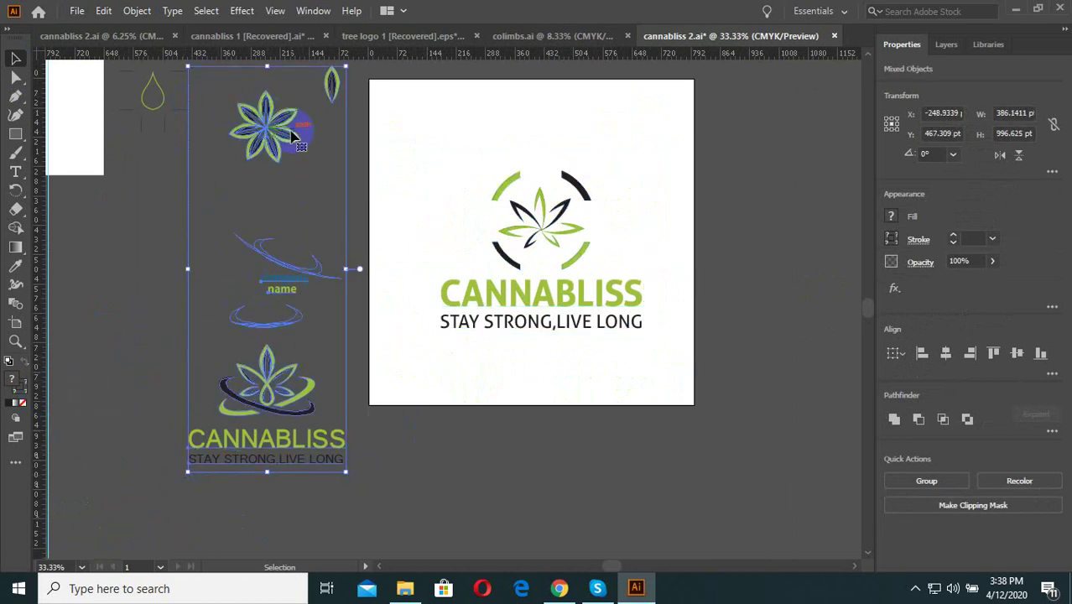
{"action": "mouse_move", "coordinate": [293, 134]}
{"action": "left_mouse_down"}
{"action": "mouse_move", "coordinate": [192, 491]}
{"action": "mouse_move", "coordinate": [141, 506]}
{"action": "left_mouse_up"}
{"action": "left_click", "coordinate": [205, 398]}
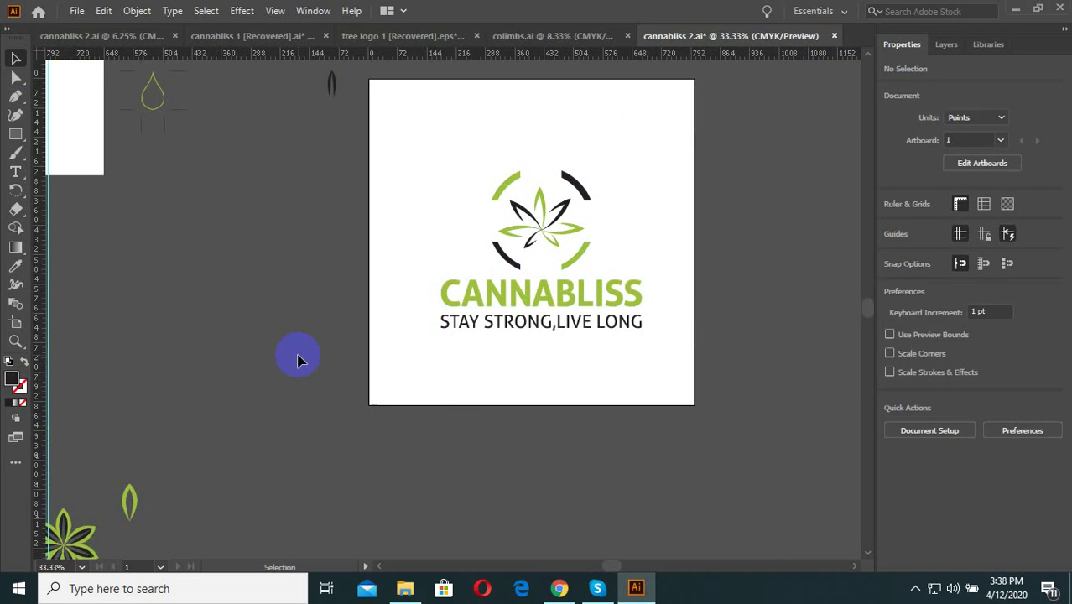
{"action": "scroll", "coordinate": [516, 239], "scroll_direction": "up", "scroll_amount": 2}
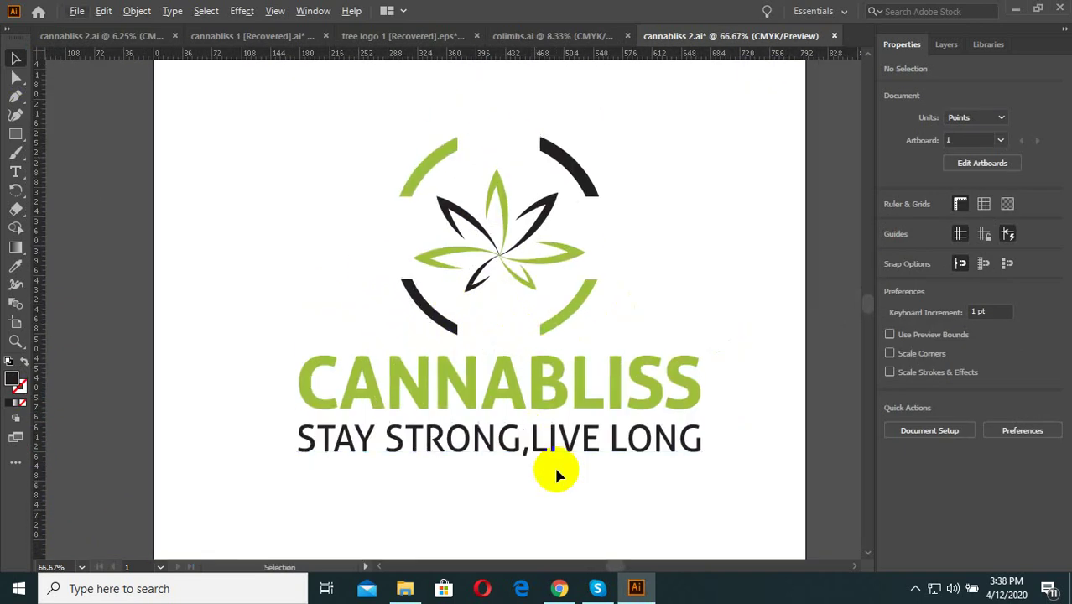
{"action": "scroll", "coordinate": [512, 211], "scroll_direction": "up", "scroll_amount": 3}
{"action": "scroll", "coordinate": [344, 226], "scroll_direction": "up", "scroll_amount": 2}
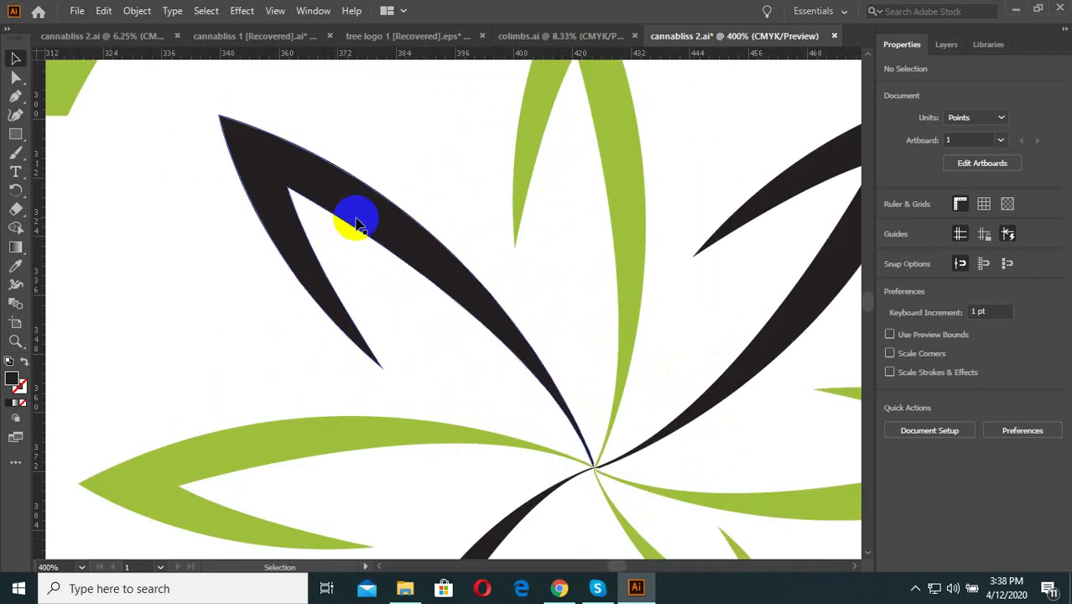
{"action": "scroll", "coordinate": [402, 260], "scroll_direction": "down", "scroll_amount": 2}
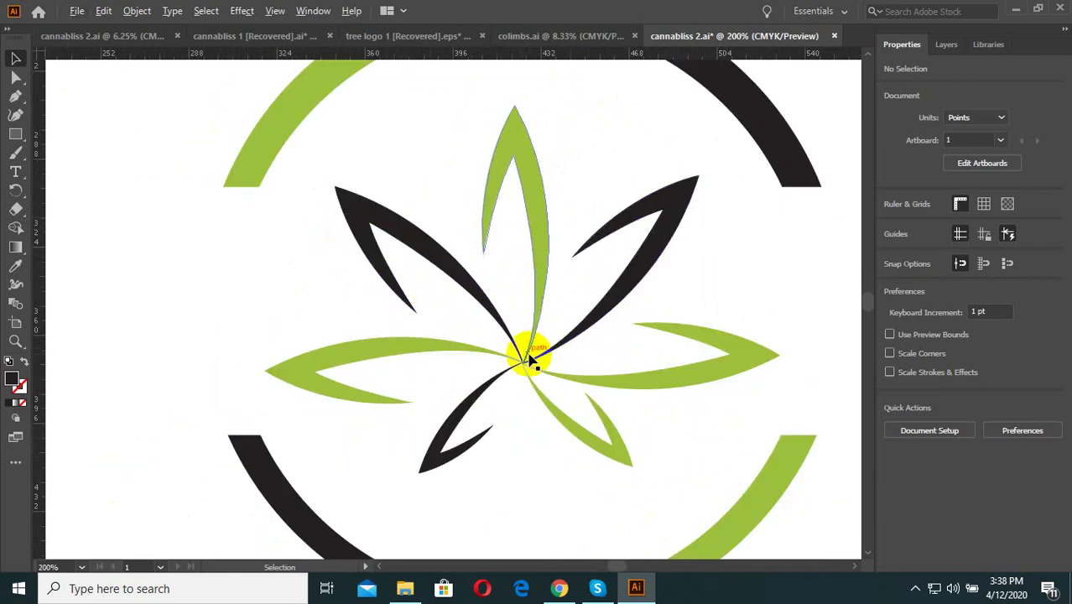
{"action": "scroll", "coordinate": [523, 355], "scroll_direction": "down", "scroll_amount": 3}
{"action": "scroll", "coordinate": [526, 386], "scroll_direction": "up", "scroll_amount": 2}
{"action": "scroll", "coordinate": [521, 385], "scroll_direction": "down", "scroll_amount": 1}
{"action": "scroll", "coordinate": [547, 304], "scroll_direction": "down", "scroll_amount": 1}
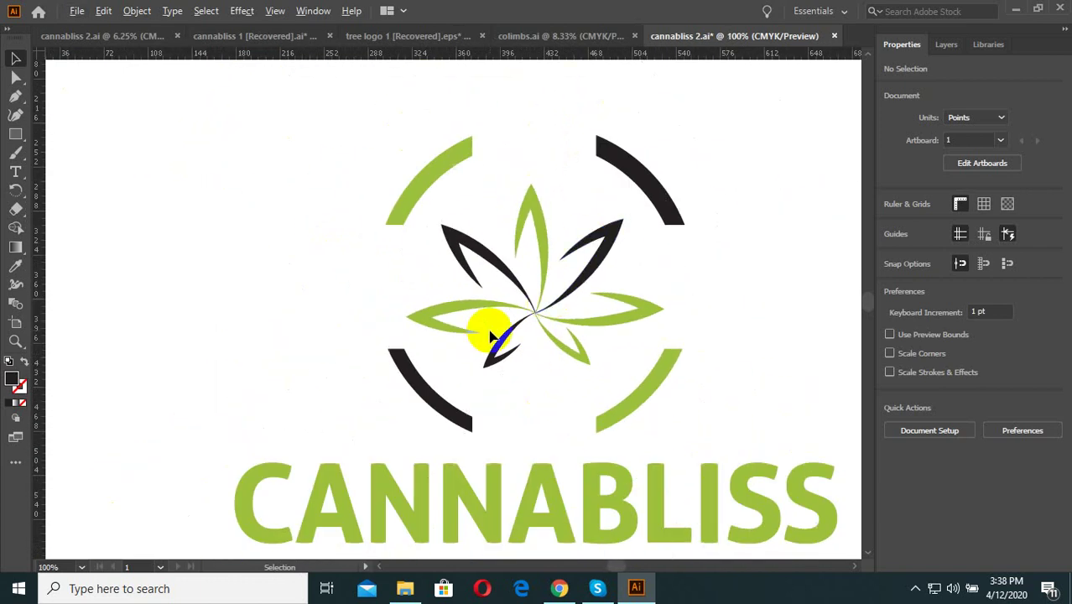
{"action": "scroll", "coordinate": [575, 336], "scroll_direction": "down", "scroll_amount": 1}
{"action": "scroll", "coordinate": [680, 346], "scroll_direction": "up", "scroll_amount": 2}
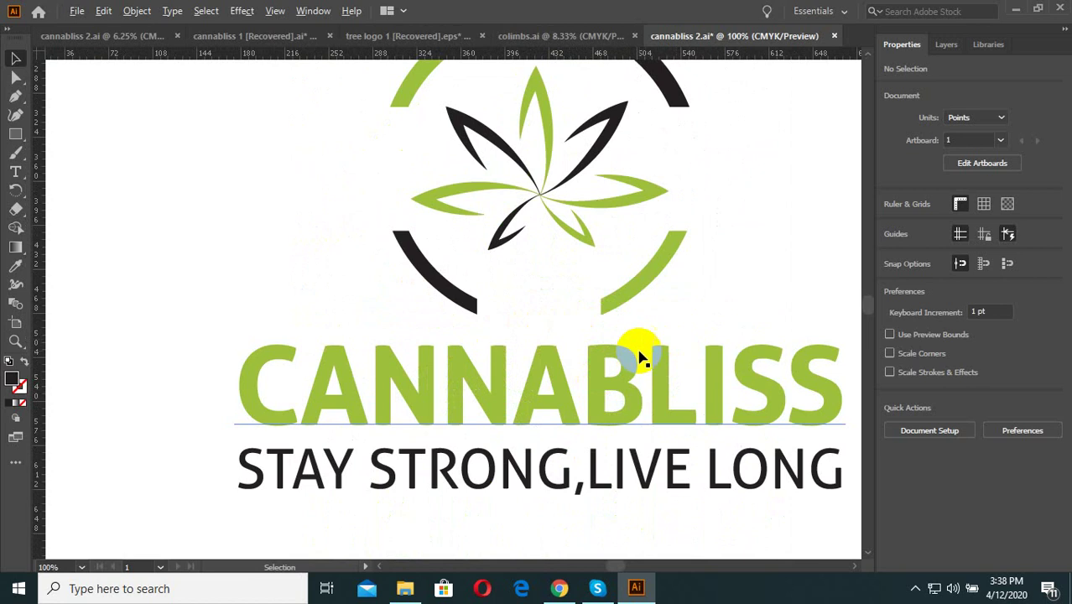
{"action": "scroll", "coordinate": [638, 252], "scroll_direction": "down", "scroll_amount": 1}
{"action": "scroll", "coordinate": [587, 223], "scroll_direction": "up", "scroll_amount": 3}
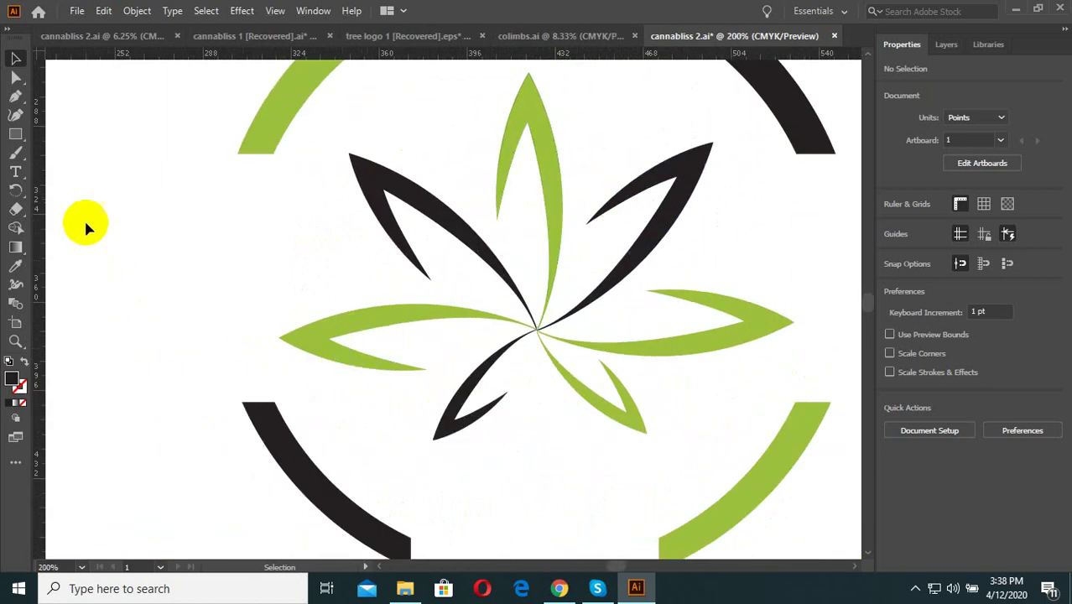
Trace the top green leaf with the Pen tool, curving its right edge and closing the path.
{"action": "left_click", "coordinate": [16, 99]}
{"action": "left_click", "coordinate": [515, 107]}
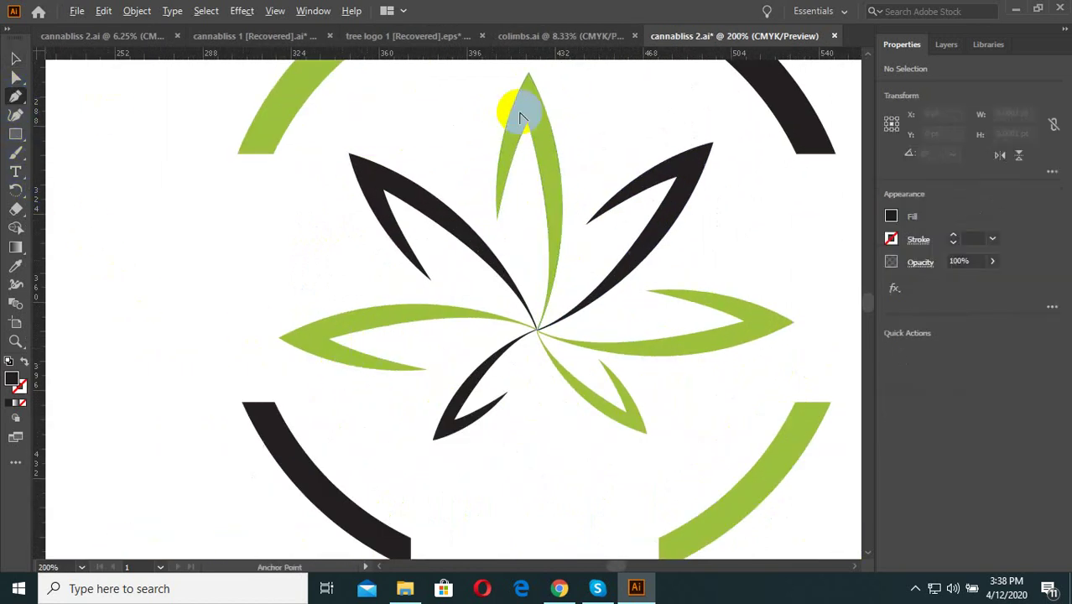
{"action": "left_click", "coordinate": [499, 223]}
{"action": "left_click", "coordinate": [529, 135]}
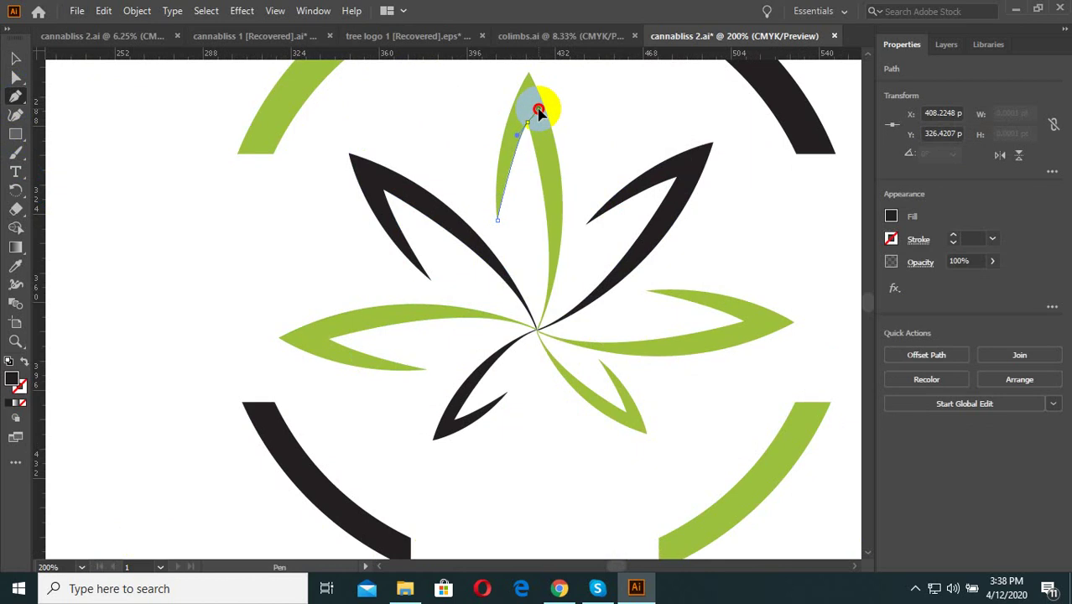
{"action": "mouse_move", "coordinate": [538, 329]}
{"action": "left_mouse_down"}
{"action": "mouse_move", "coordinate": [510, 359]}
{"action": "mouse_move", "coordinate": [520, 396]}
{"action": "left_mouse_up"}
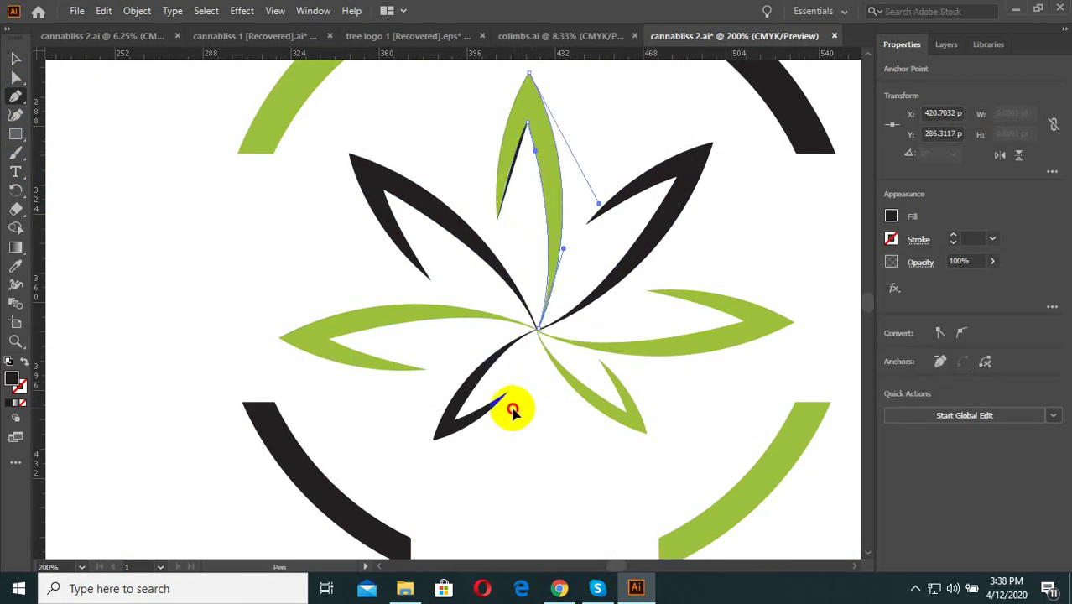
{"action": "mouse_move", "coordinate": [513, 410]}
{"action": "left_mouse_down"}
{"action": "mouse_move", "coordinate": [507, 386]}
{"action": "mouse_move", "coordinate": [539, 331]}
{"action": "mouse_move", "coordinate": [516, 364]}
{"action": "left_mouse_up"}
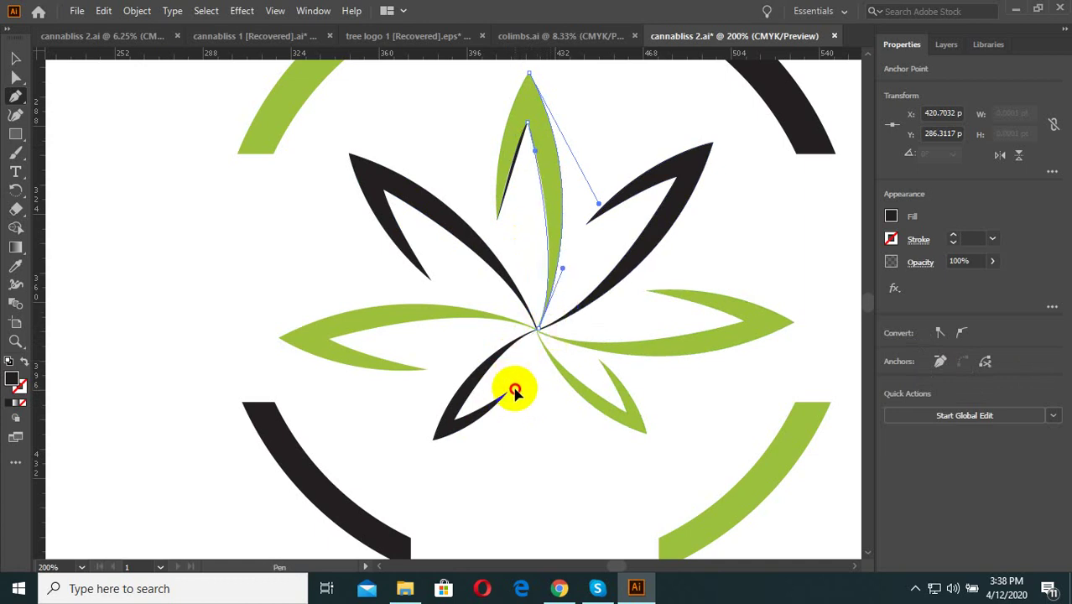
{"action": "left_click", "coordinate": [537, 331]}
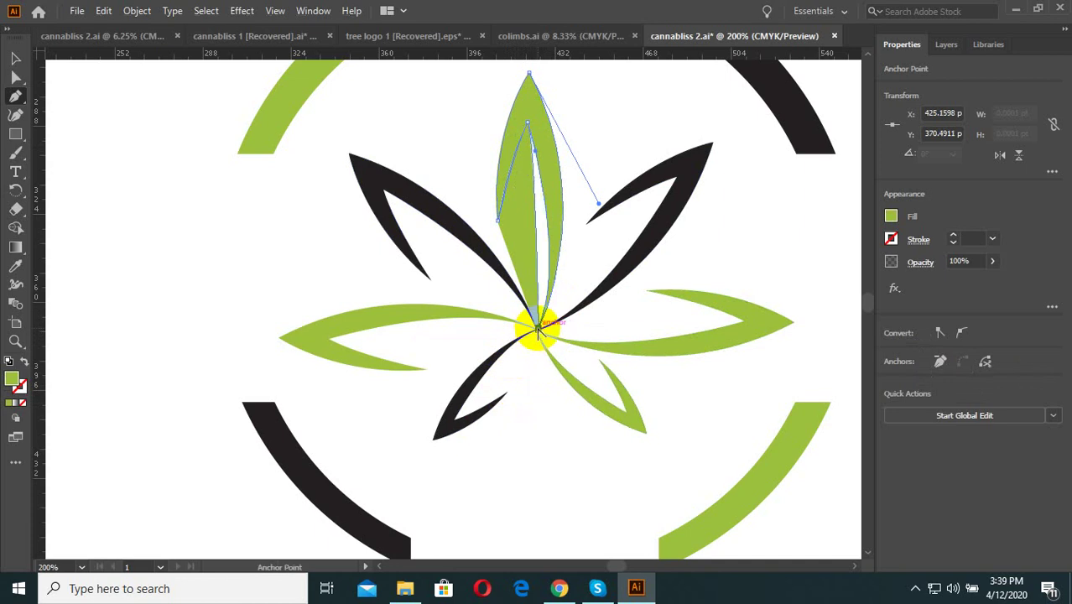
{"action": "scroll", "coordinate": [538, 395], "scroll_direction": "down", "scroll_amount": 1}
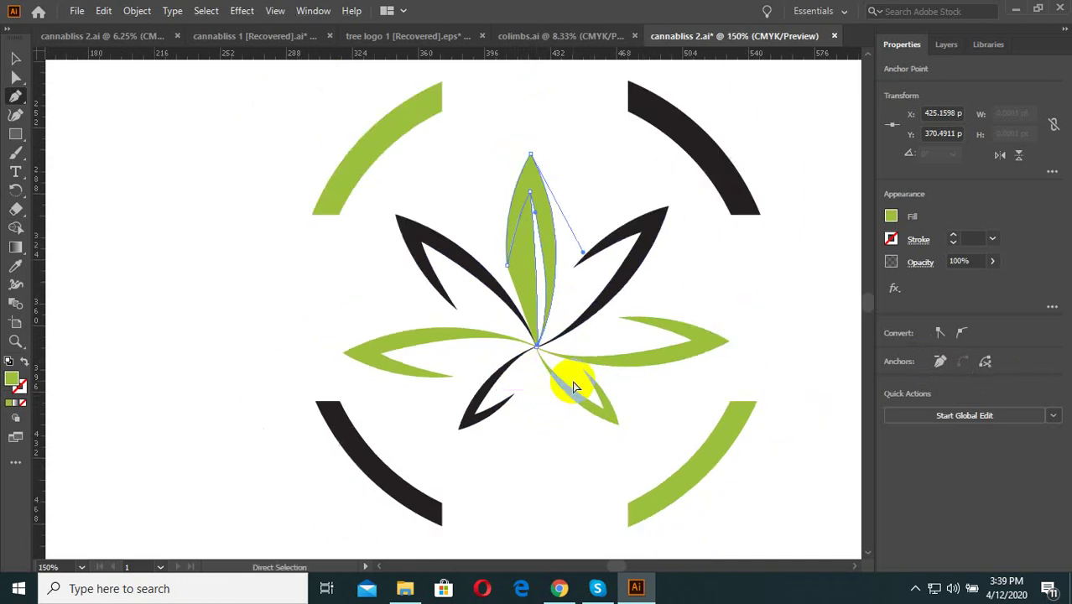
Add an anchor on the leaf's left side to cut a notch into it.
{"action": "left_click", "coordinate": [18, 115]}
{"action": "scroll", "coordinate": [555, 211], "scroll_direction": "up", "scroll_amount": 1}
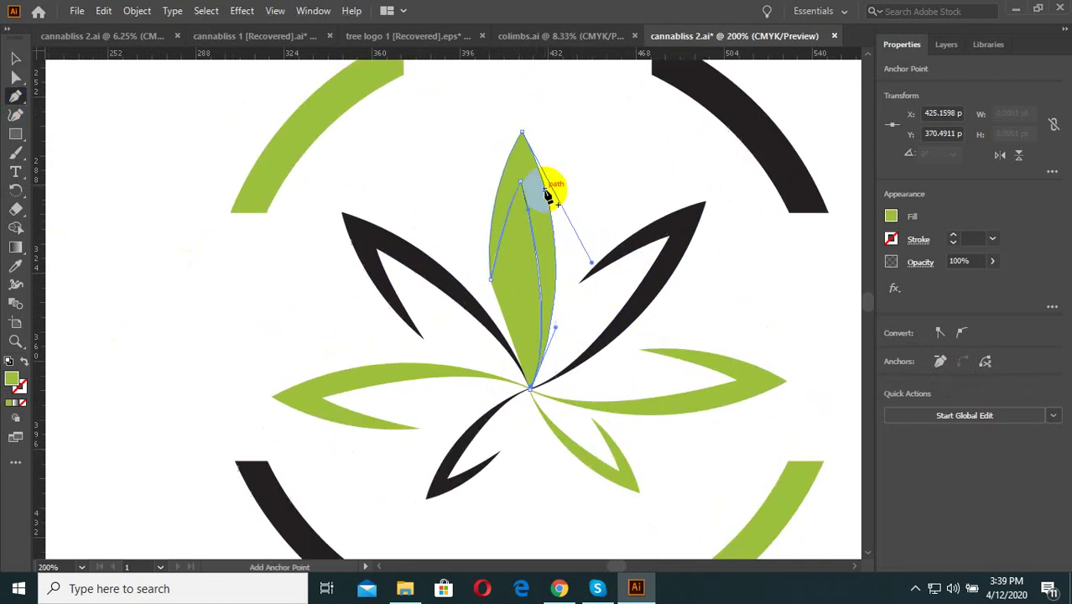
{"action": "key", "text": "p"}
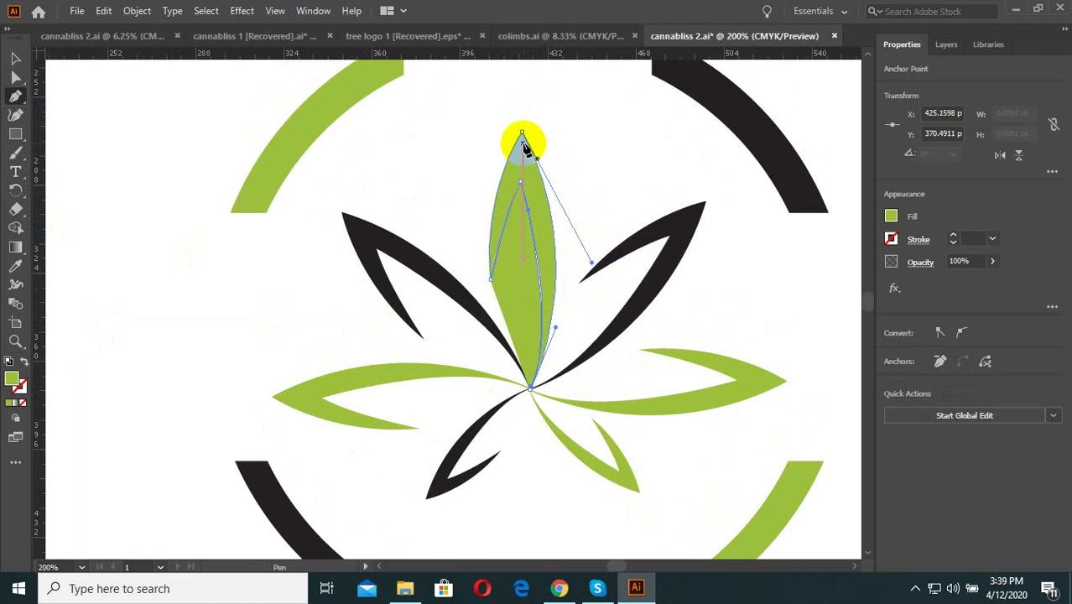
{"action": "left_click", "coordinate": [523, 143]}
{"action": "key", "text": "ctrl+a"}
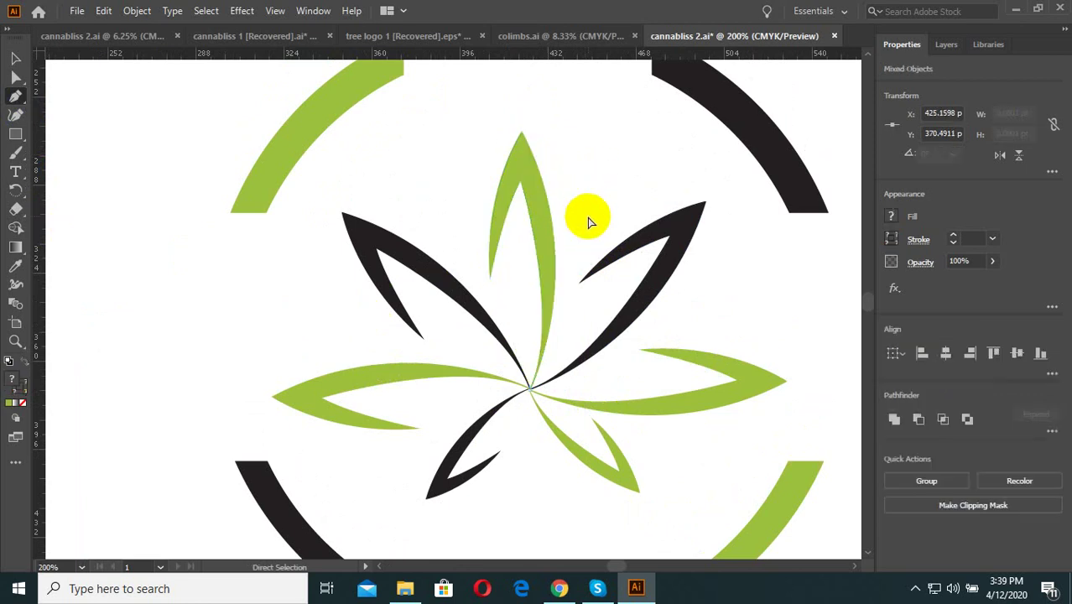
Extend the top leaf path with new tip and base anchors, reshaping its curve into a notched point.
{"action": "left_click", "coordinate": [491, 280]}
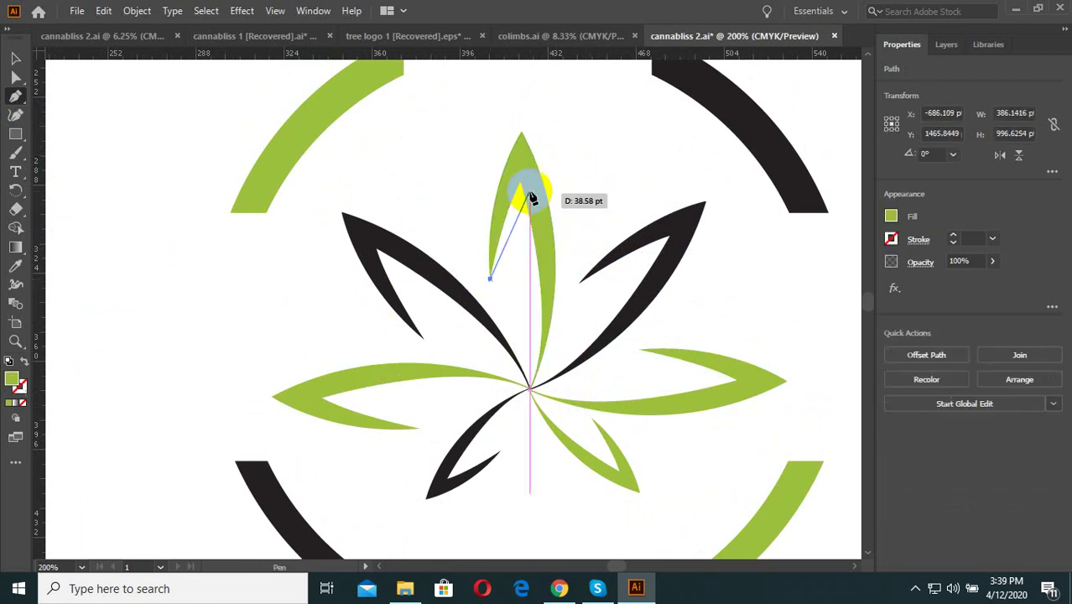
{"action": "left_click", "coordinate": [520, 181]}
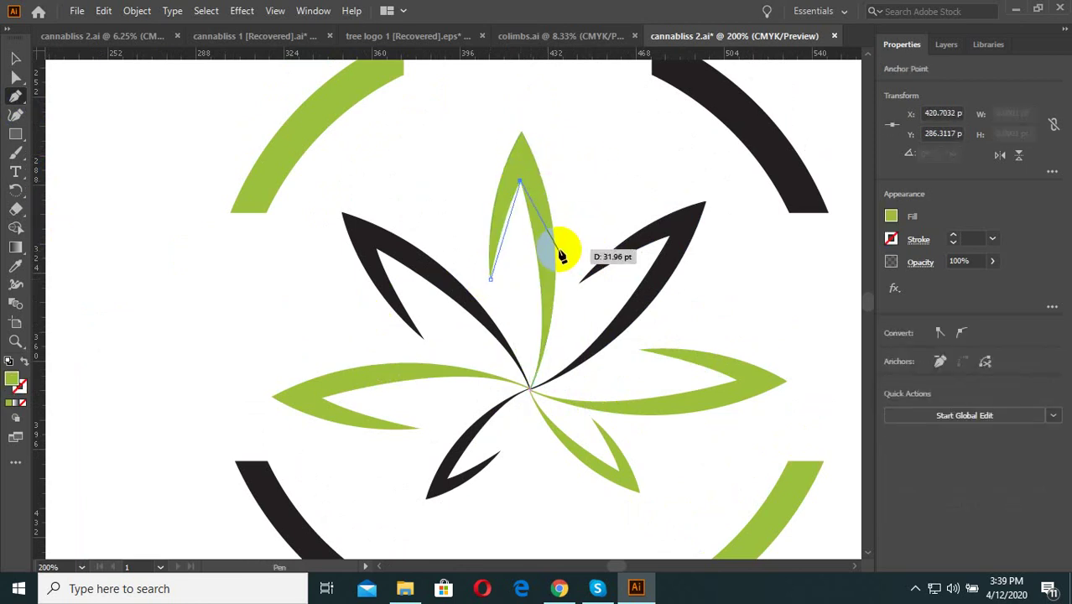
{"action": "left_click", "coordinate": [530, 384]}
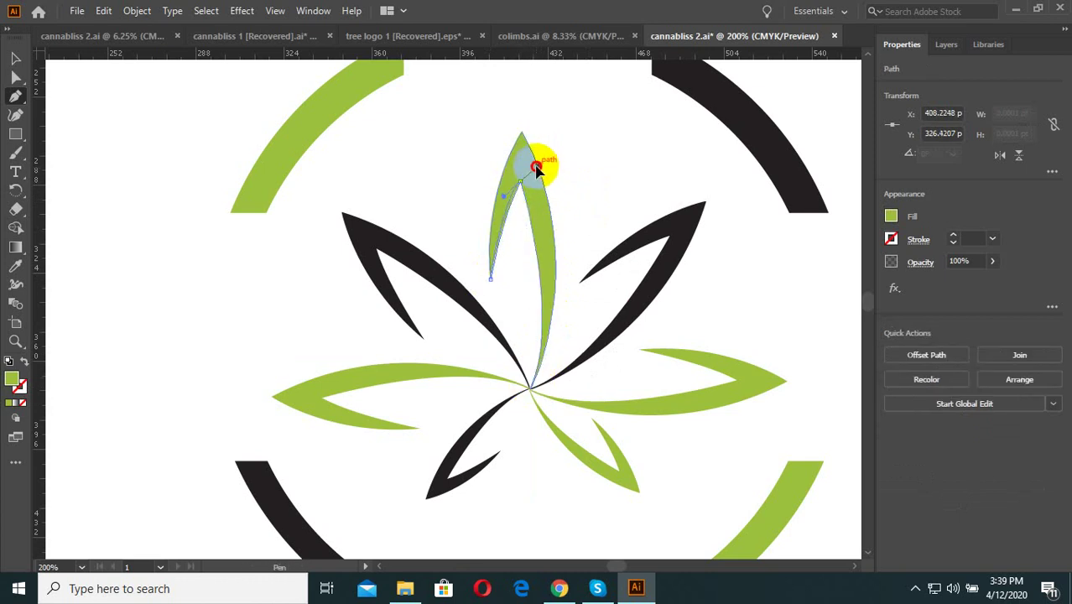
{"action": "mouse_move", "coordinate": [537, 168]}
{"action": "left_mouse_down"}
{"action": "mouse_move", "coordinate": [531, 390]}
{"action": "mouse_move", "coordinate": [511, 445]}
{"action": "left_mouse_up"}
{"action": "key", "text": "ctrl+plus"}
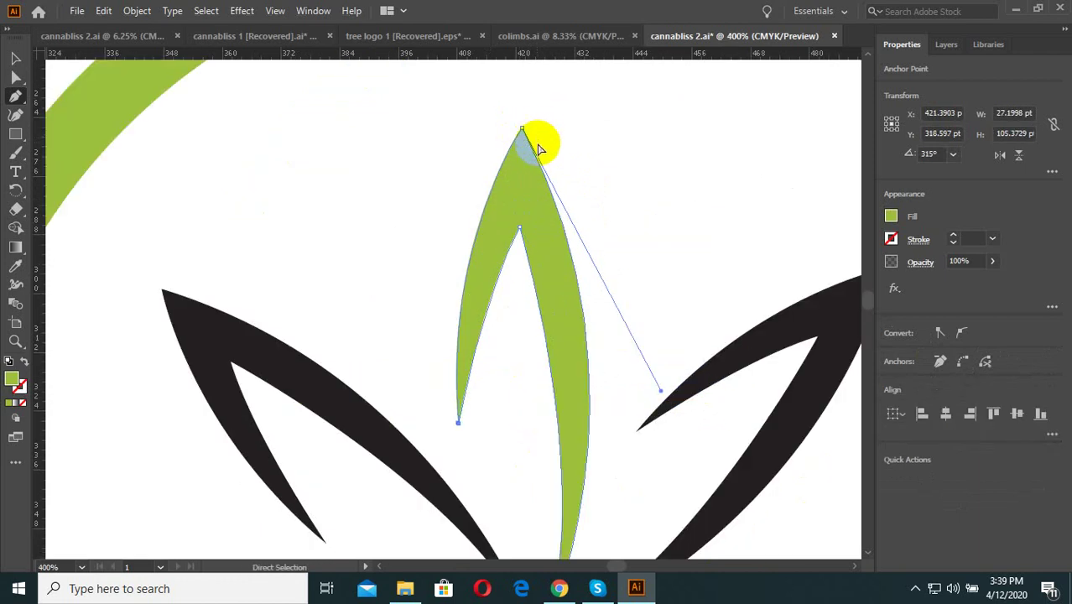
{"action": "left_click", "coordinate": [49, 135]}
{"action": "left_click", "coordinate": [585, 239]}
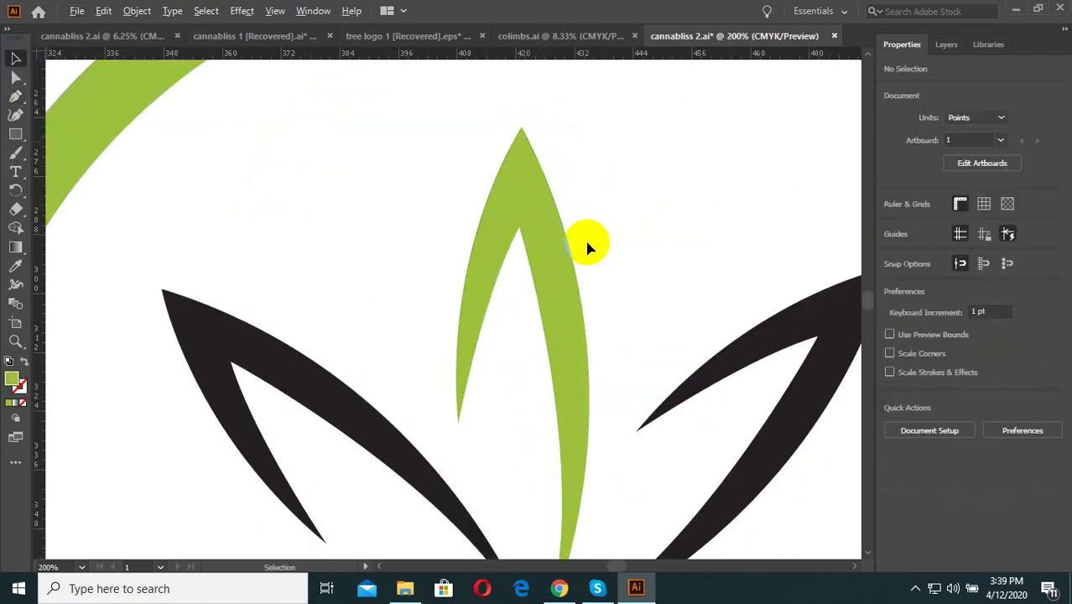
{"action": "key", "text": "ctrl+minus"}
{"action": "left_click", "coordinate": [547, 233]}
Trace a new leaf edge from the notch up to a sharp tip and down to the flower centre.
{"action": "left_click", "coordinate": [503, 194]}
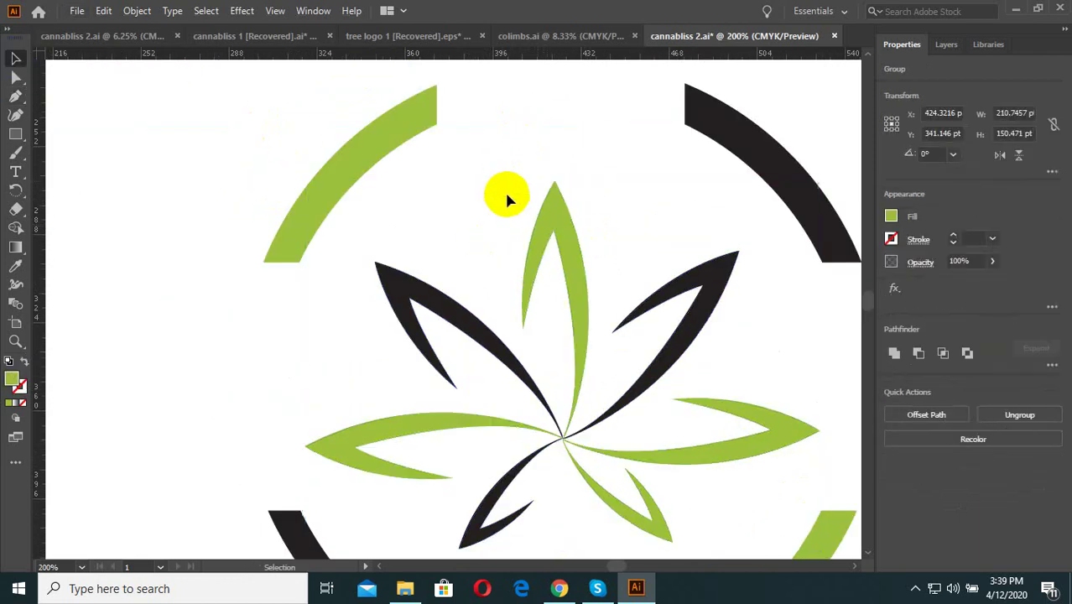
{"action": "left_click", "coordinate": [15, 96]}
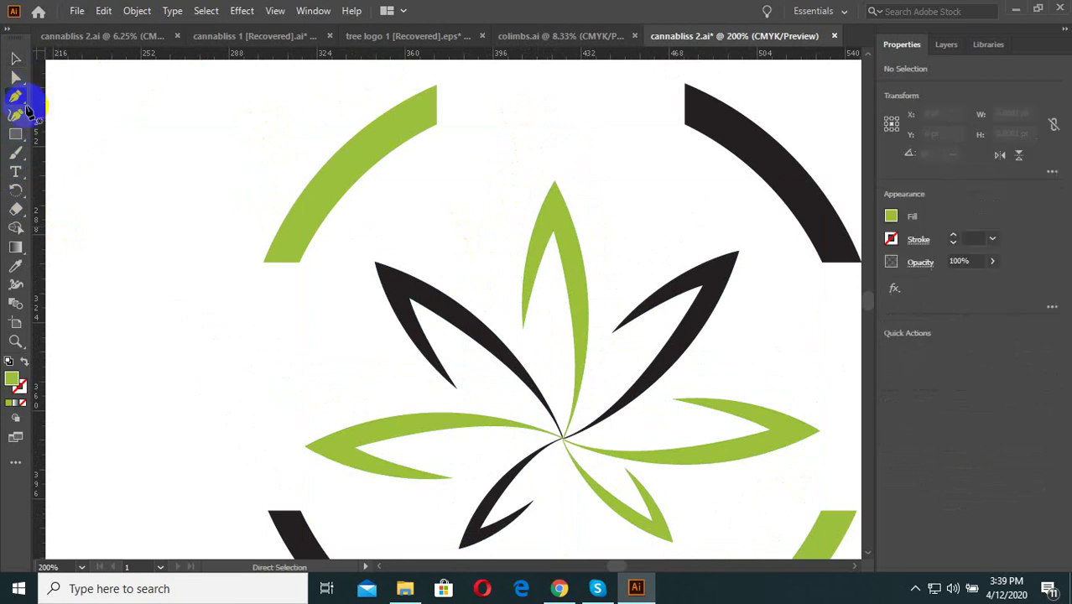
{"action": "scroll", "coordinate": [555, 335], "scroll_direction": "up", "scroll_amount": 2}
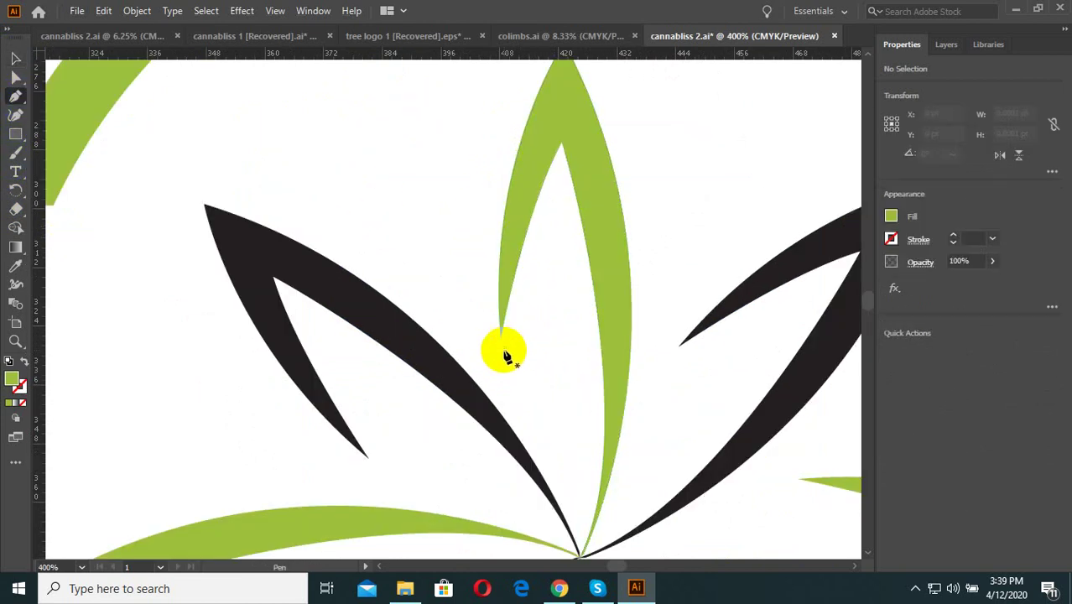
{"action": "left_click", "coordinate": [503, 348]}
{"action": "left_click_drag", "start_coordinate": [571, 160], "coordinate": [607, 96]}
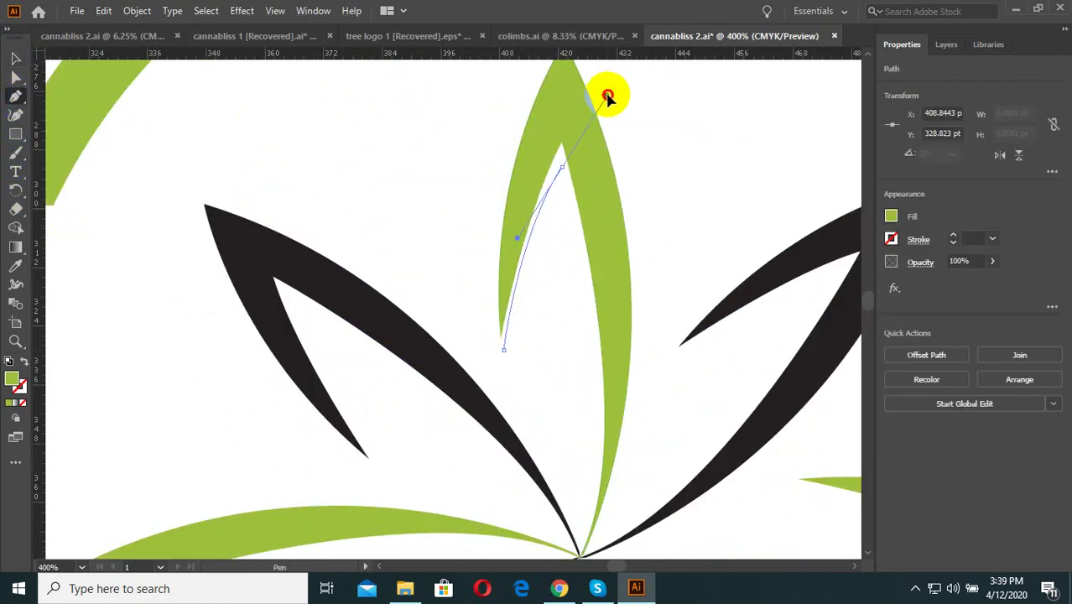
{"action": "left_click", "coordinate": [562, 167]}
{"action": "scroll", "coordinate": [618, 191], "scroll_direction": "down", "scroll_amount": 2}
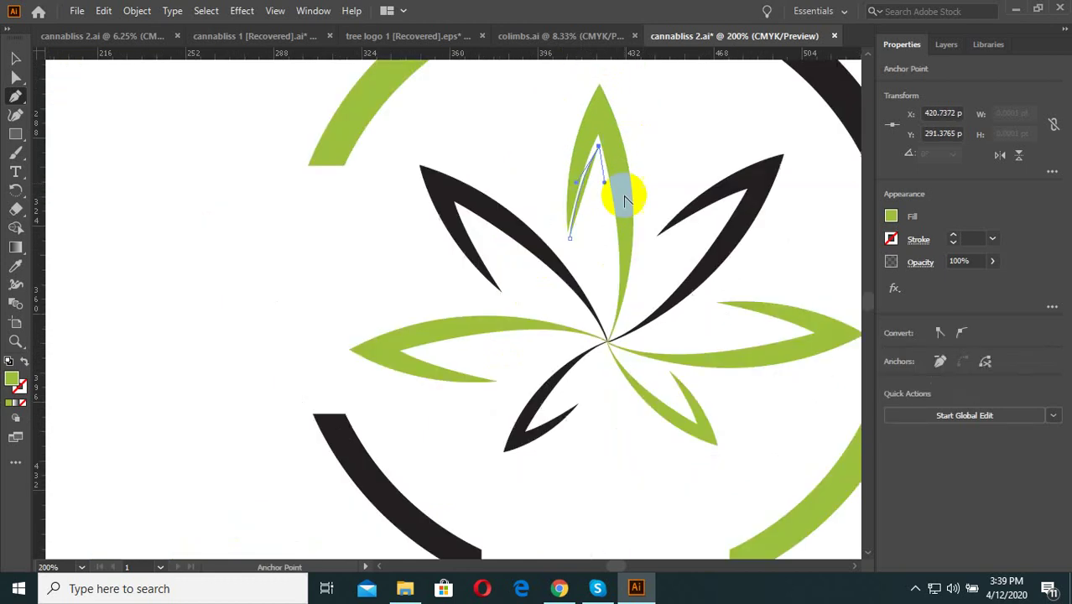
{"action": "scroll", "coordinate": [606, 335], "scroll_direction": "up", "scroll_amount": 2}
{"action": "scroll", "coordinate": [607, 351], "scroll_direction": "down", "scroll_amount": 4}
{"action": "left_click", "coordinate": [607, 346]}
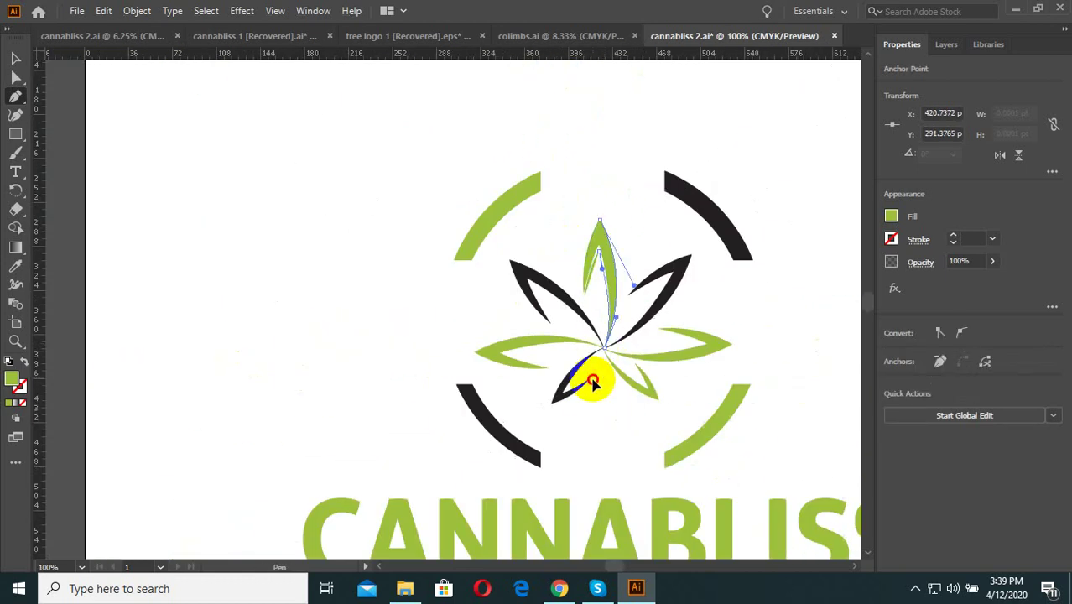
{"action": "scroll", "coordinate": [629, 263], "scroll_direction": "up", "scroll_amount": 3}
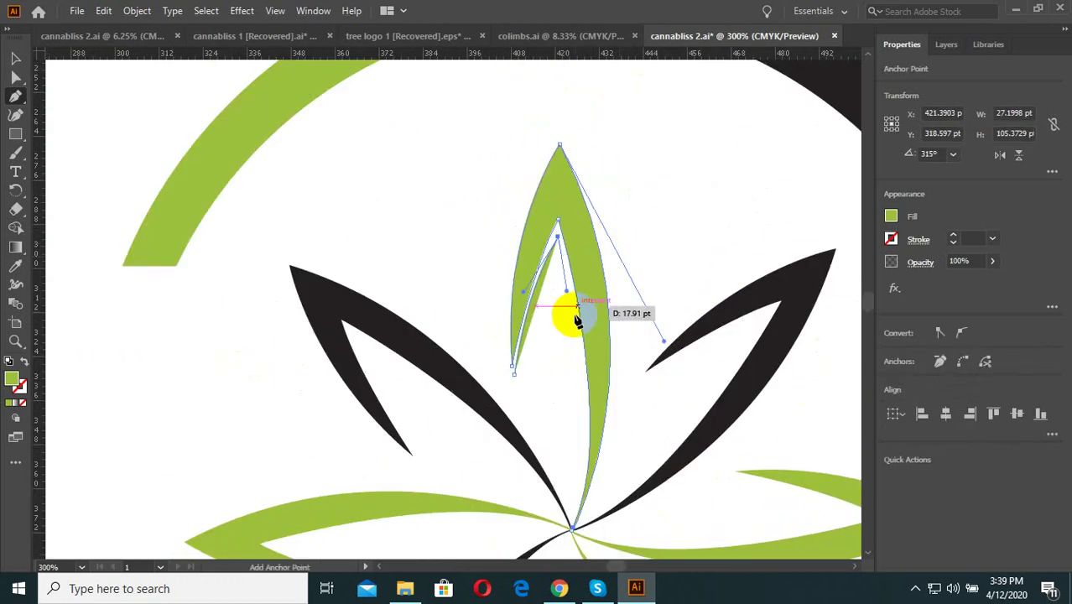
{"action": "left_click", "coordinate": [15, 59]}
{"action": "left_click", "coordinate": [419, 210]}
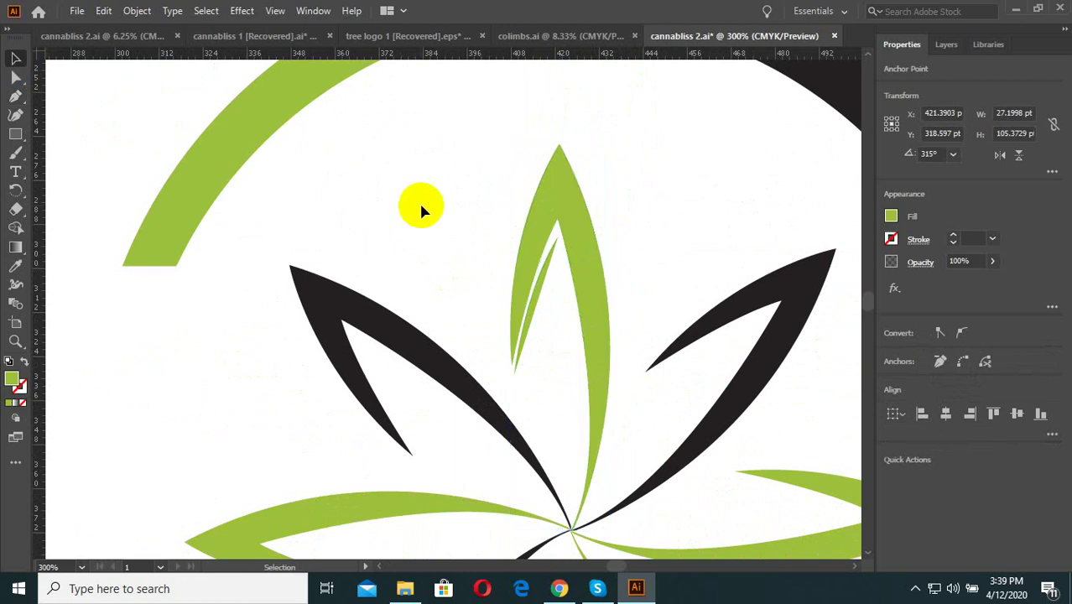
Continue the thin sliver path, curving its edge down to the flower centre and adding a right-edge anchor.
{"action": "left_click", "coordinate": [524, 275]}
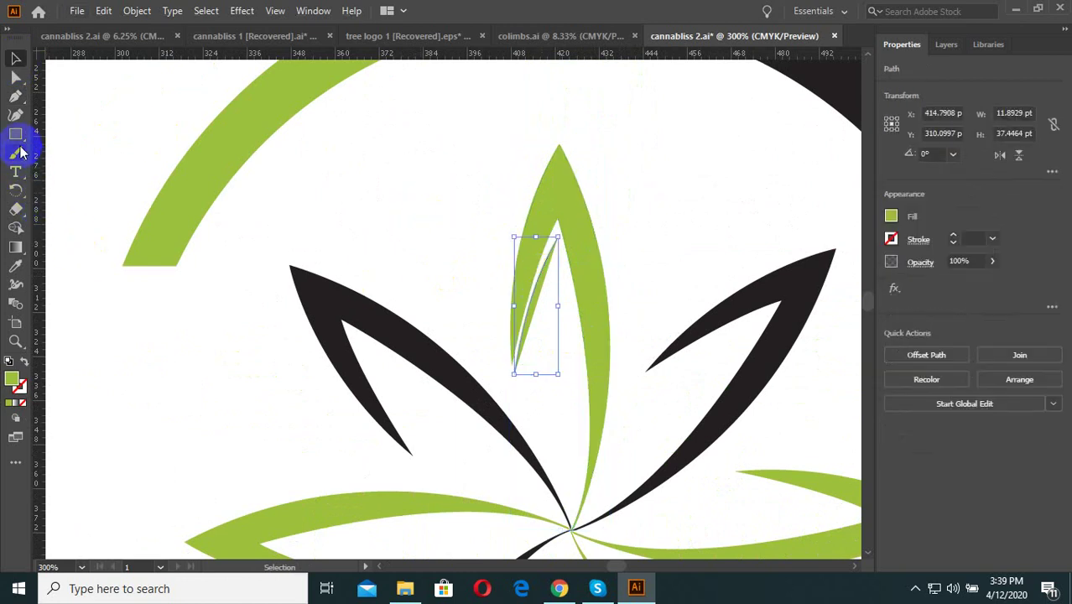
{"action": "left_click", "coordinate": [19, 98]}
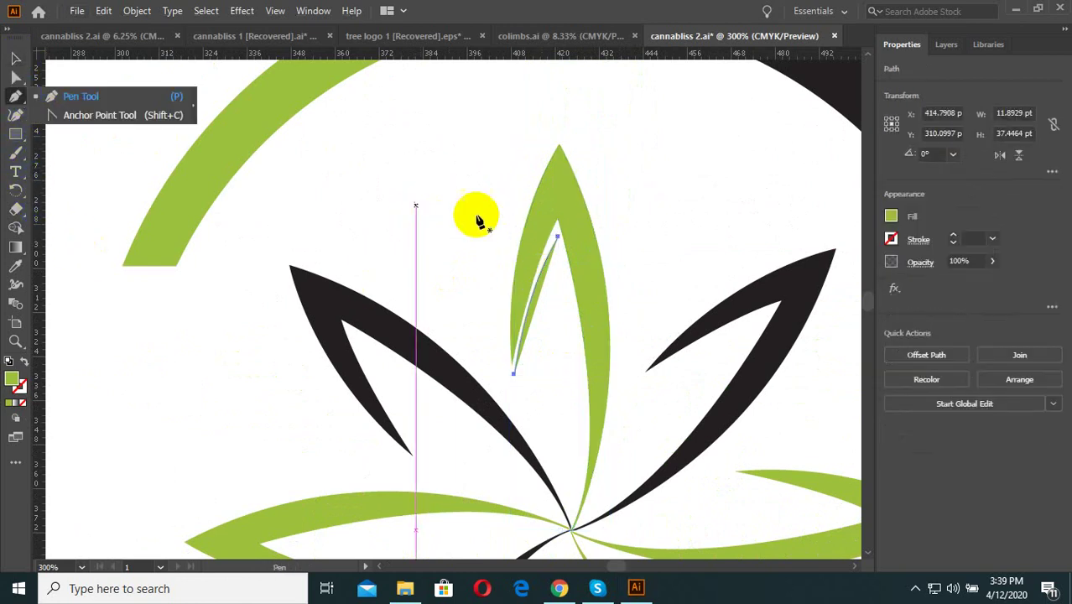
{"action": "left_click", "coordinate": [560, 243]}
{"action": "scroll", "coordinate": [562, 163], "scroll_direction": "down", "scroll_amount": 2}
{"action": "scroll", "coordinate": [575, 311], "scroll_direction": "up", "scroll_amount": 2}
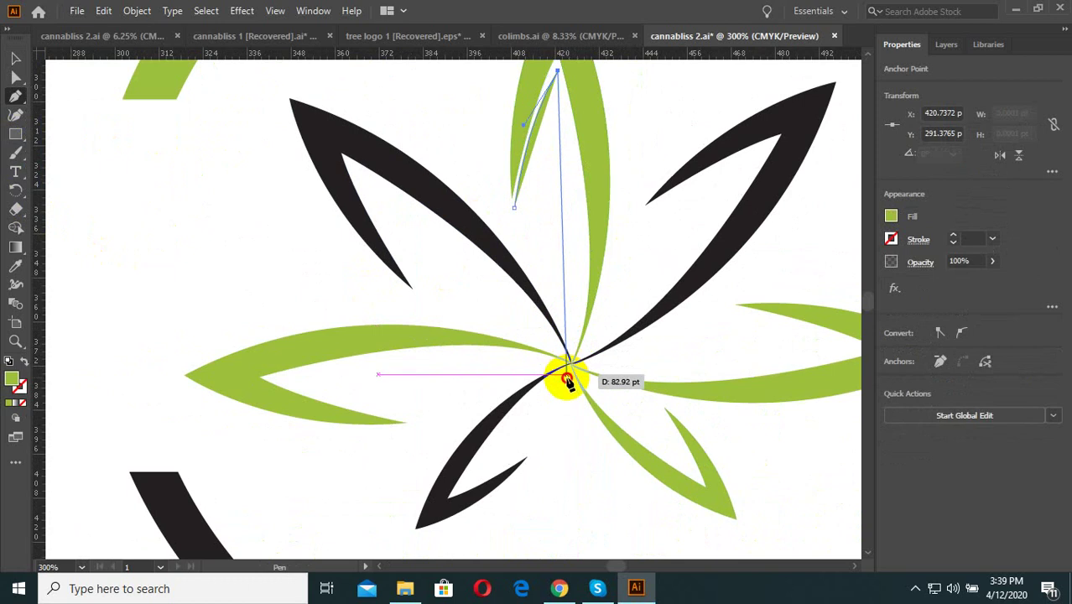
{"action": "left_click_drag", "start_coordinate": [568, 381], "coordinate": [518, 527]}
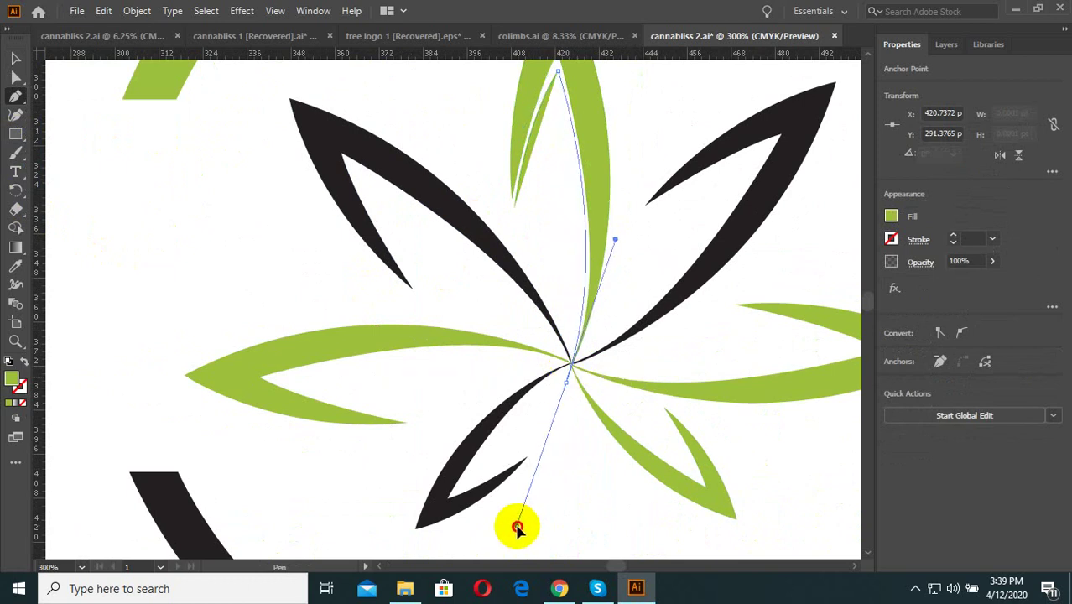
{"action": "left_click", "coordinate": [610, 211]}
{"action": "left_click_drag", "start_coordinate": [623, 210], "coordinate": [628, 284]}
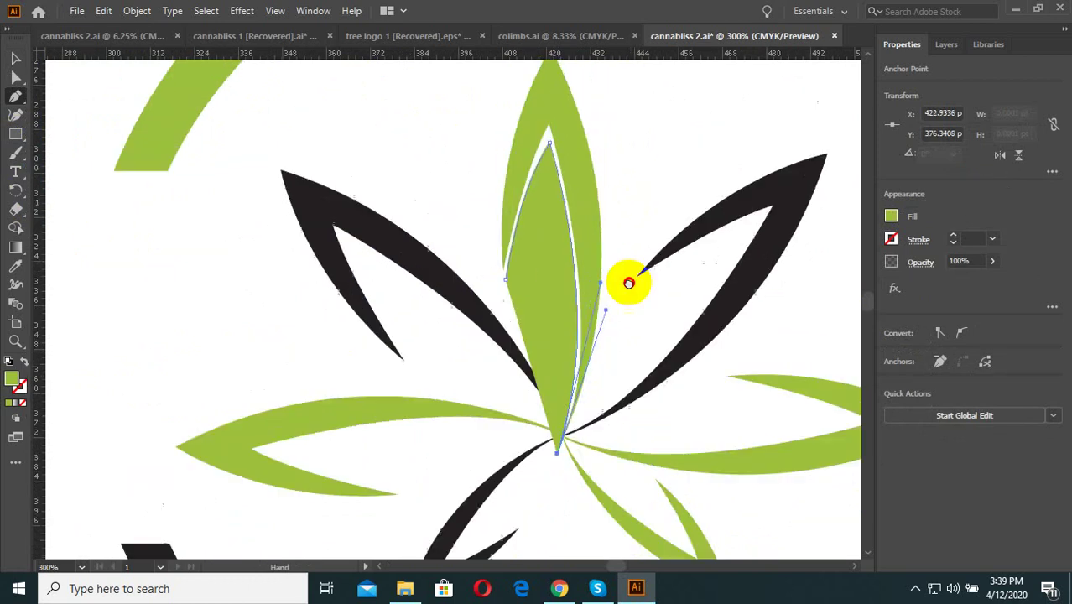
Curve the leaf's right edge from the tip and close the outline at its starting point.
{"action": "scroll", "coordinate": [598, 168], "scroll_direction": "down", "scroll_amount": 1}
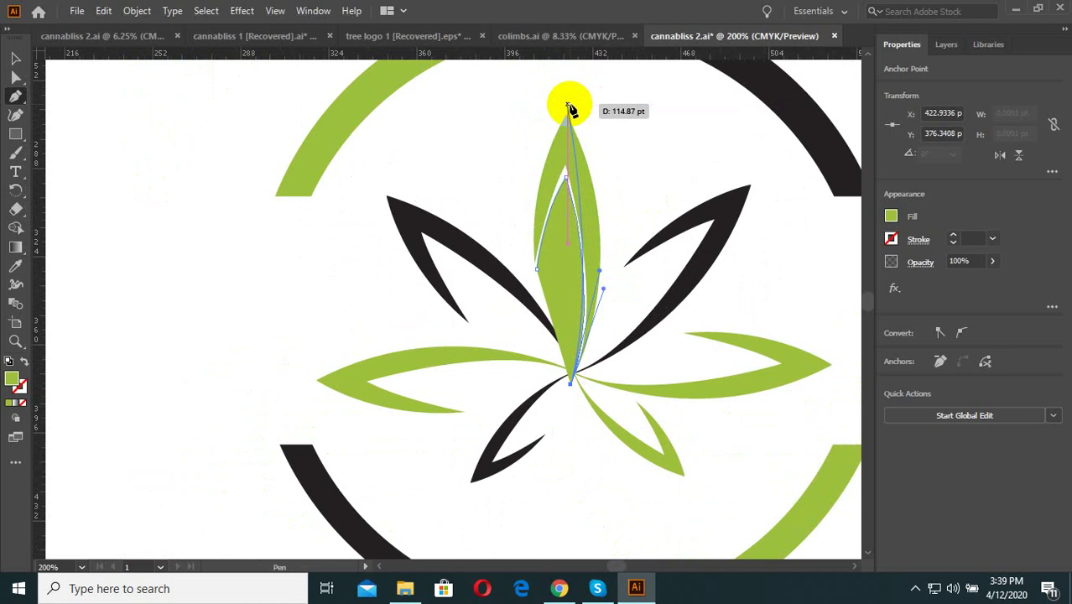
{"action": "left_click_drag", "start_coordinate": [569, 109], "coordinate": [555, 127]}
{"action": "scroll", "coordinate": [540, 167], "scroll_direction": "down", "scroll_amount": 4}
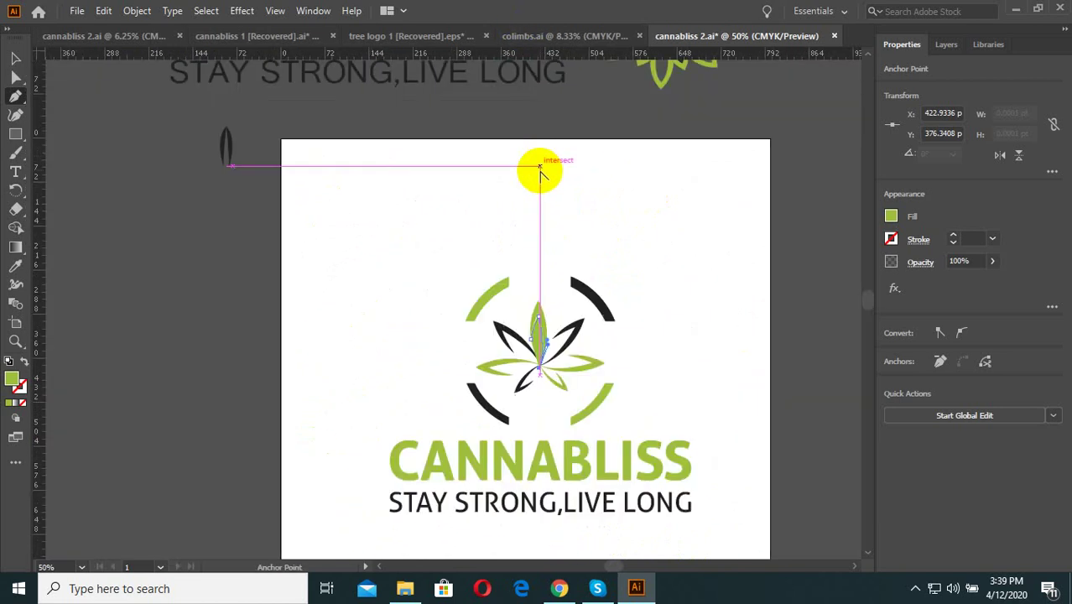
{"action": "scroll", "coordinate": [539, 167], "scroll_direction": "down", "scroll_amount": 1}
{"action": "scroll", "coordinate": [561, 178], "scroll_direction": "up", "scroll_amount": 3}
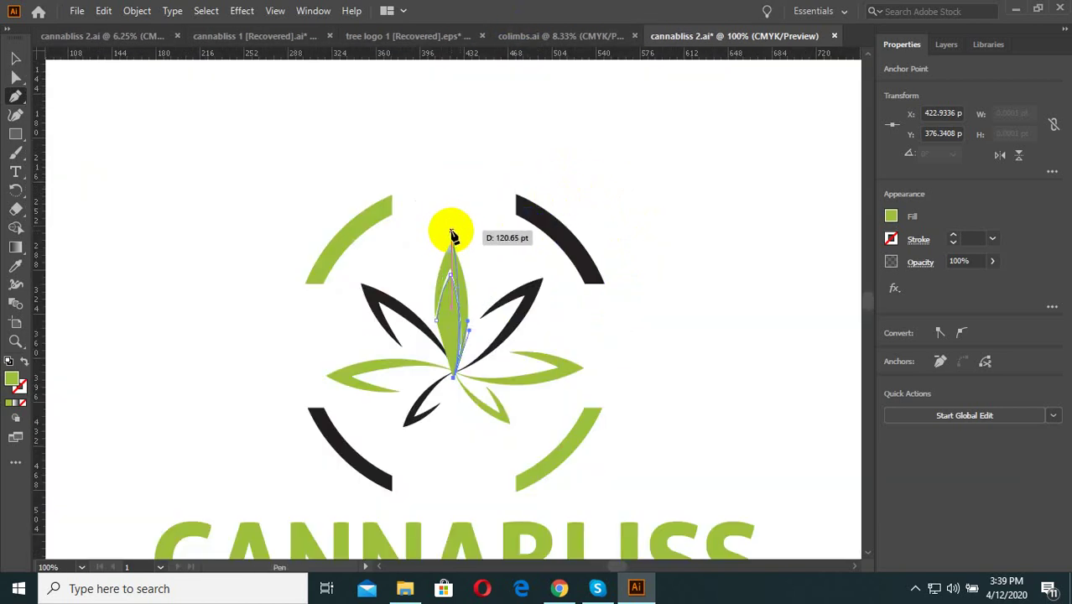
{"action": "mouse_move", "coordinate": [451, 235]}
{"action": "left_mouse_down"}
{"action": "mouse_move", "coordinate": [417, 142]}
{"action": "mouse_move", "coordinate": [426, 277]}
{"action": "left_mouse_up"}
{"action": "scroll", "coordinate": [427, 293], "scroll_direction": "up", "scroll_amount": 3}
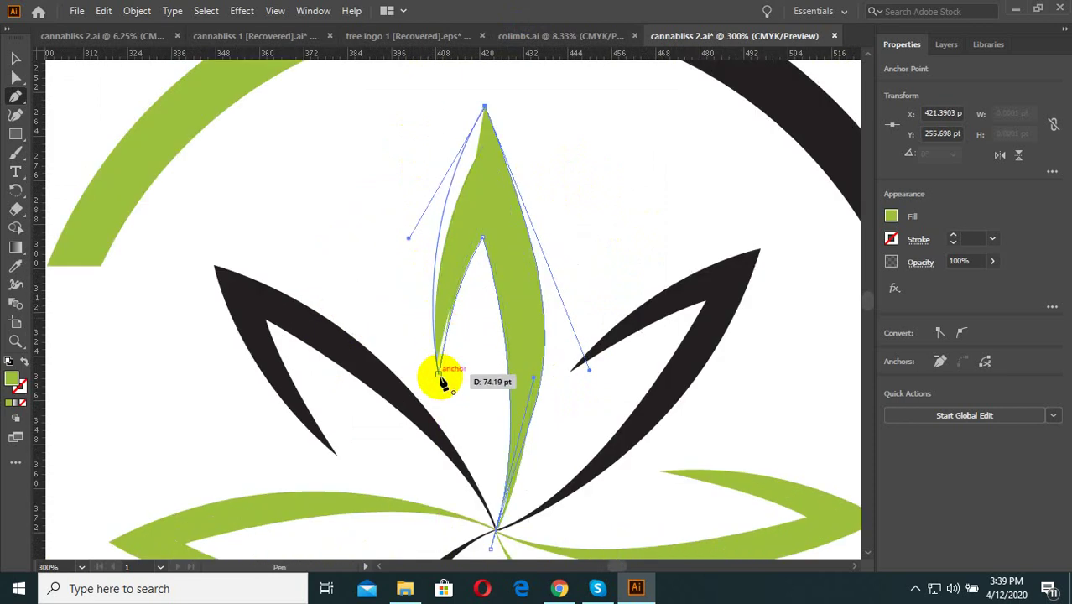
{"action": "left_click", "coordinate": [438, 374]}
{"action": "left_click", "coordinate": [15, 58]}
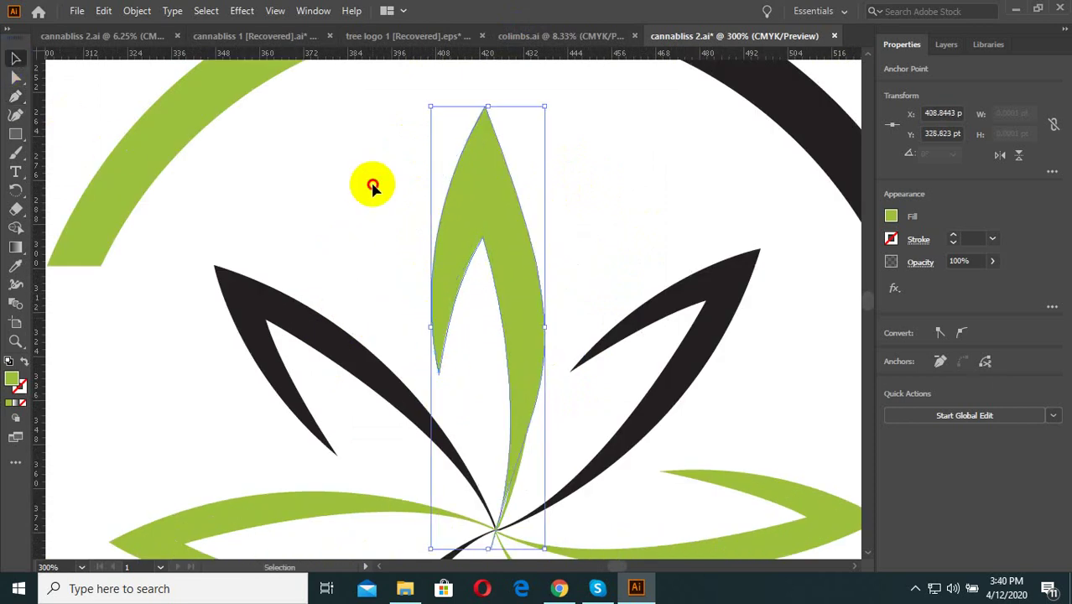
Drag the new leaf shape out to the left of the broken circle.
{"action": "left_click", "coordinate": [372, 186]}
{"action": "key", "text": "ctrl+minus"}
{"action": "key", "text": "ctrl+minus"}
{"action": "left_click_drag", "start_coordinate": [510, 223], "coordinate": [164, 203]}
{"action": "left_click", "coordinate": [279, 312]}
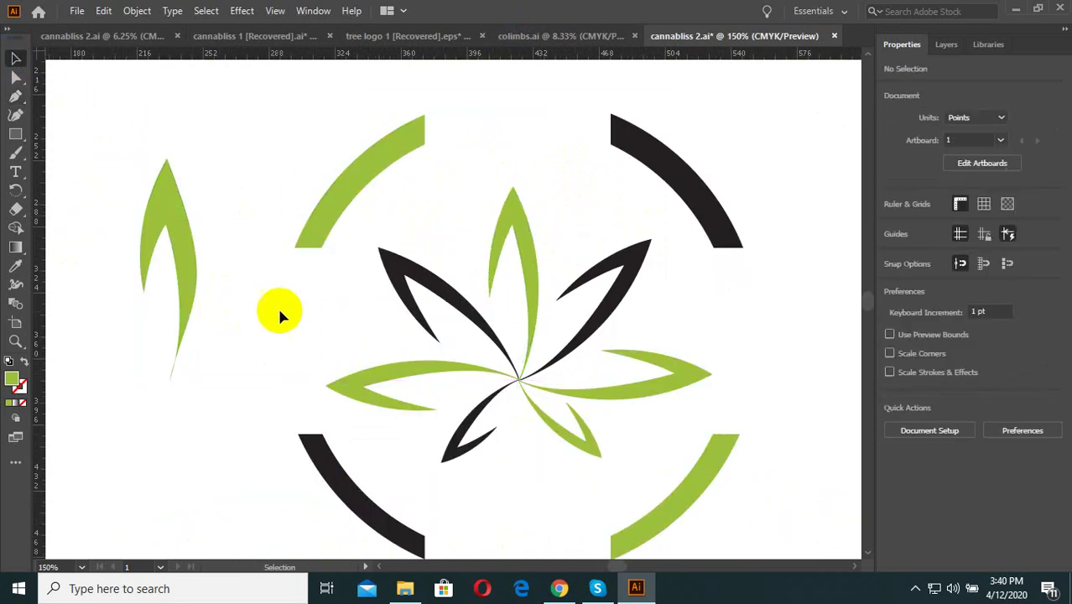
{"action": "scroll", "coordinate": [252, 307], "scroll_direction": "down", "scroll_amount": 2}
{"action": "scroll", "coordinate": [228, 299], "scroll_direction": "up", "scroll_amount": 3}
Close the separated leaf's outline by joining its bottom end to its top.
{"action": "left_click", "coordinate": [340, 213]}
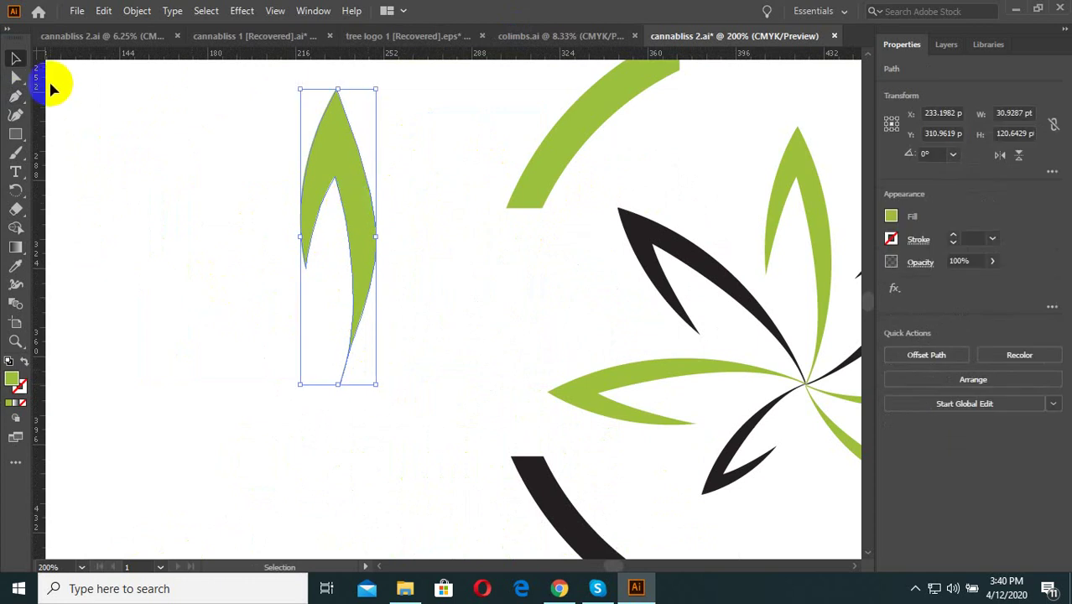
{"action": "left_click", "coordinate": [16, 98]}
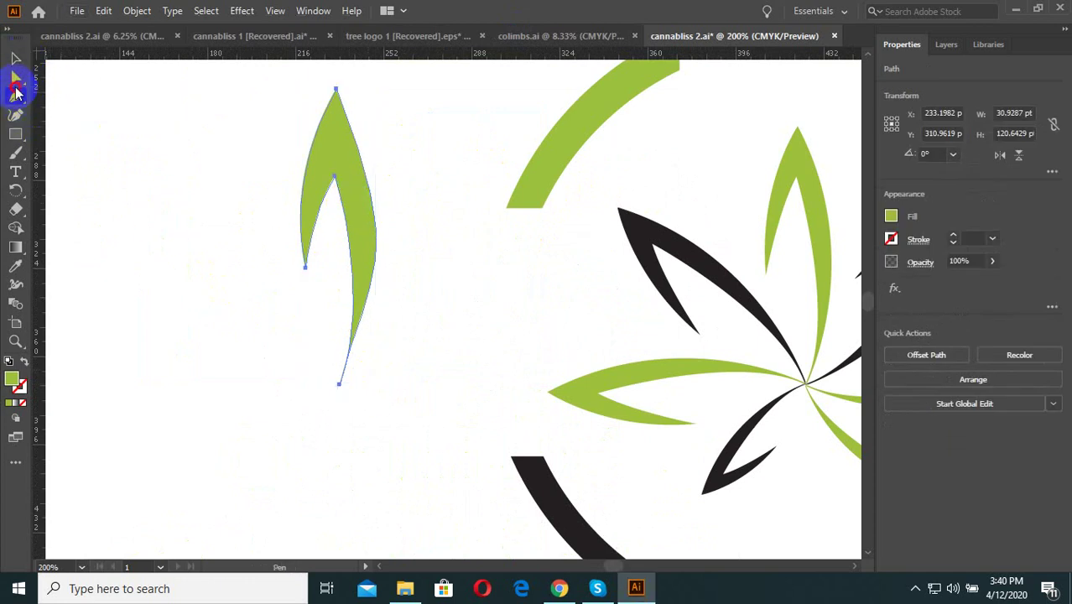
{"action": "left_click", "coordinate": [339, 383]}
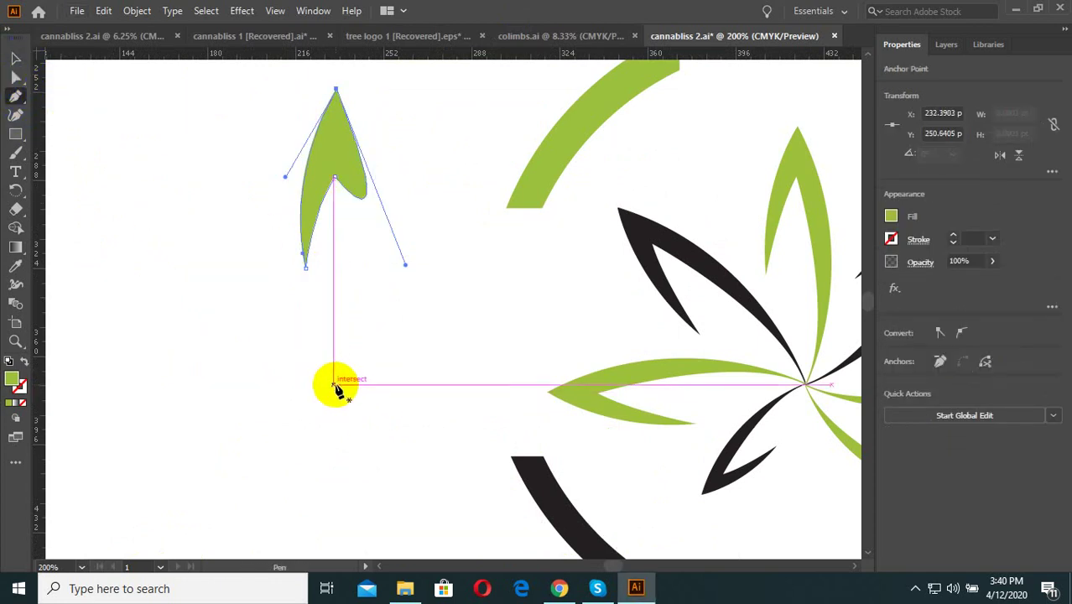
{"action": "left_click", "coordinate": [336, 89]}
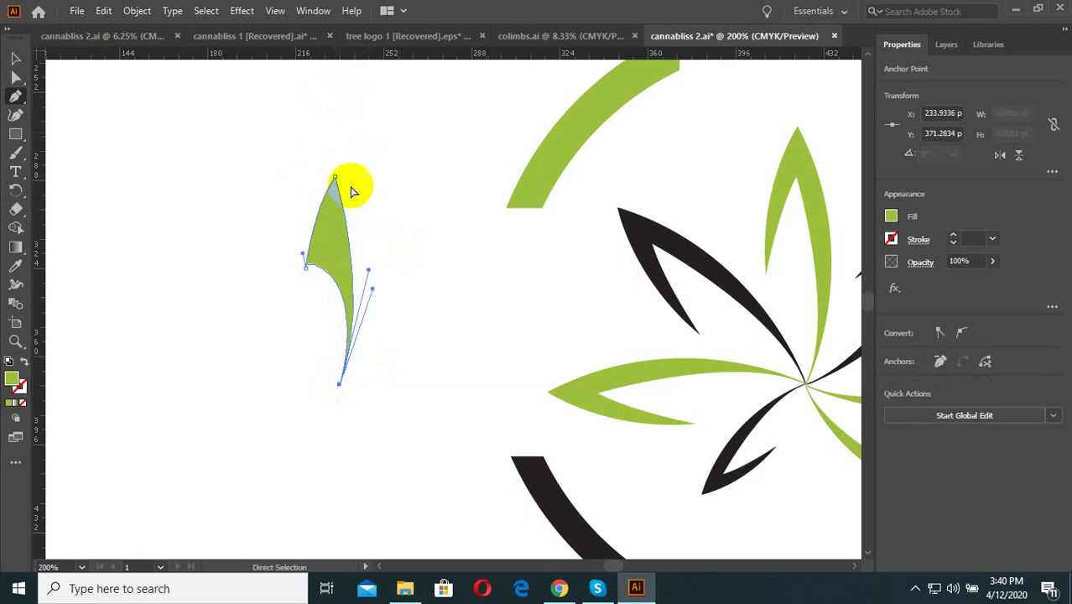
{"action": "left_click_drag", "start_coordinate": [15, 96], "coordinate": [92, 95]}
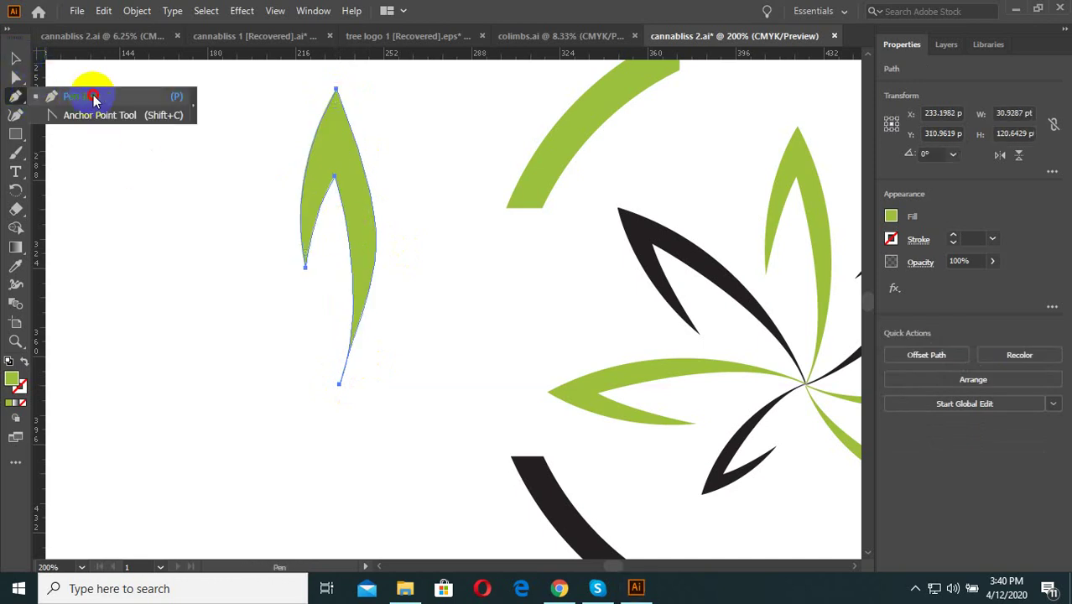
{"action": "scroll", "coordinate": [311, 356], "scroll_direction": "up", "scroll_amount": 1}
{"action": "left_click", "coordinate": [15, 58]}
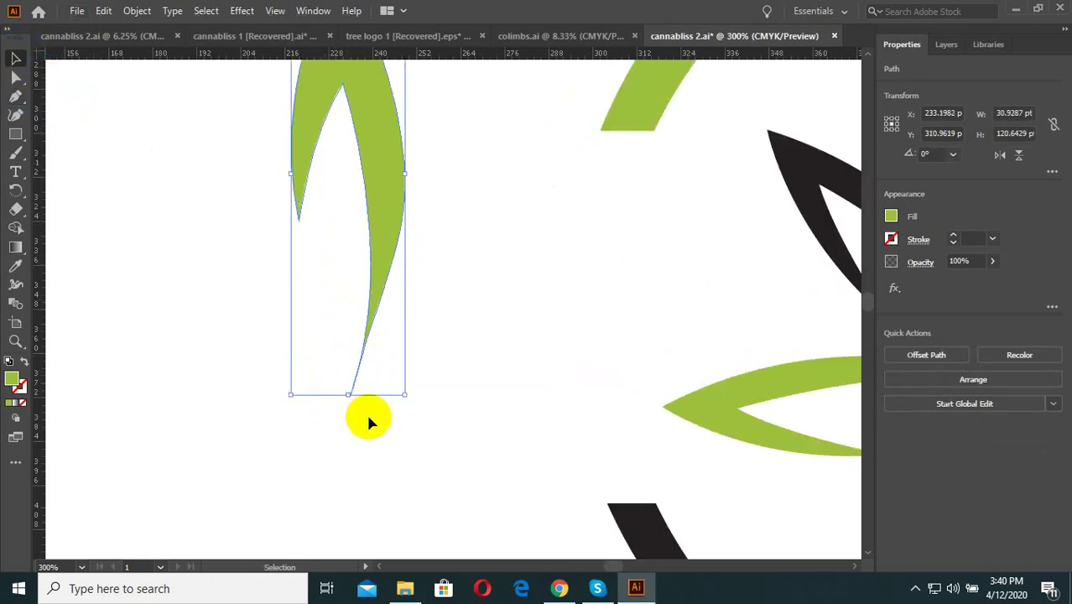
Isolate the leaf and adjust its bottom anchor handles to reshape the lower right curve.
{"action": "double_click", "coordinate": [403, 217]}
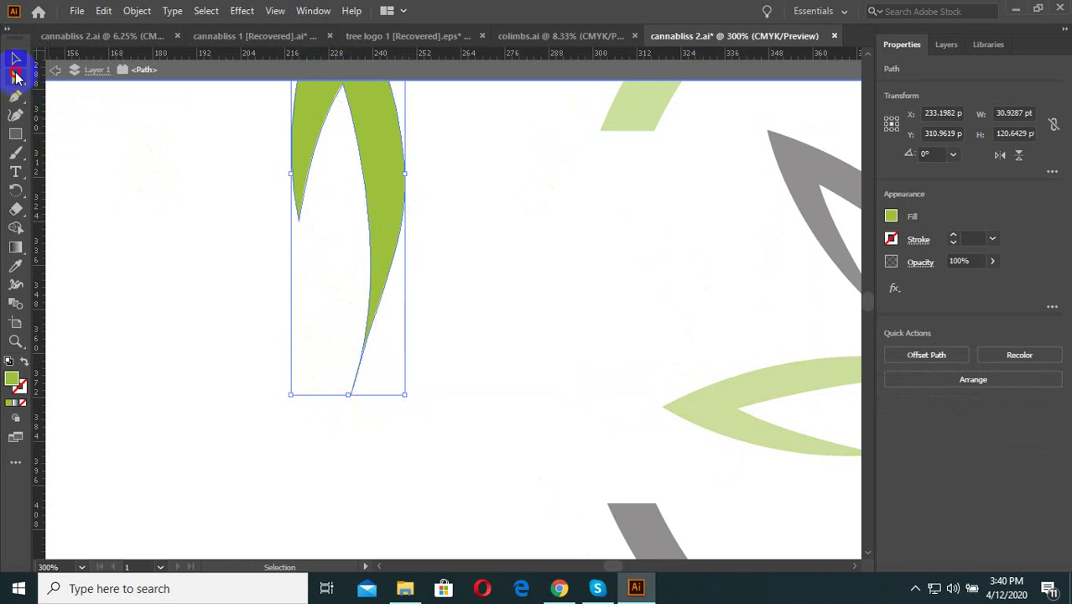
{"action": "left_click", "coordinate": [17, 75]}
{"action": "scroll", "coordinate": [374, 318], "scroll_direction": "down", "scroll_amount": 1}
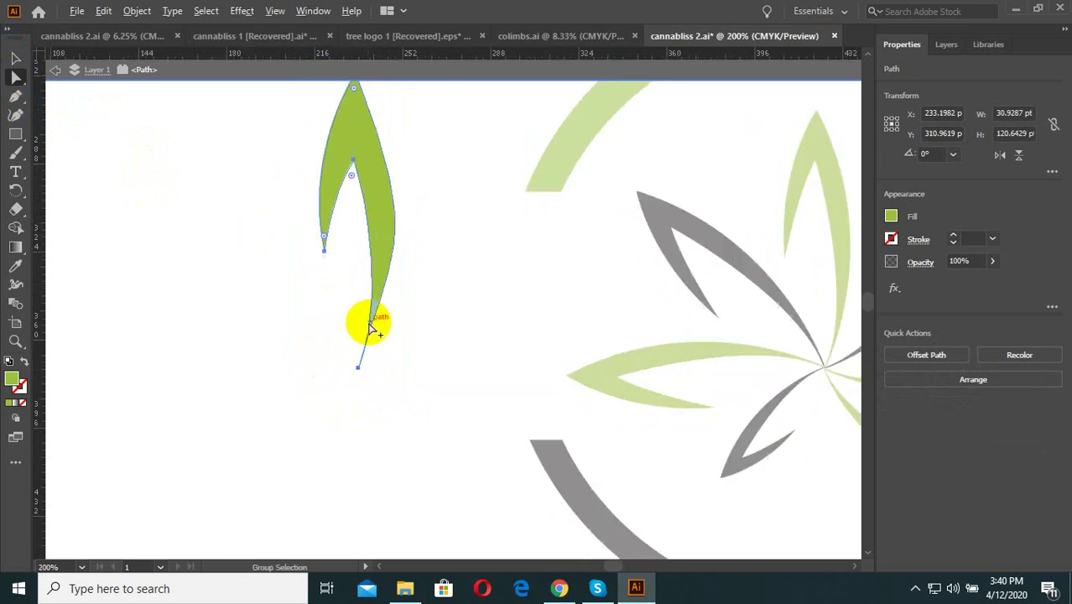
{"action": "left_click", "coordinate": [359, 370]}
{"action": "scroll", "coordinate": [379, 267], "scroll_direction": "up", "scroll_amount": 2}
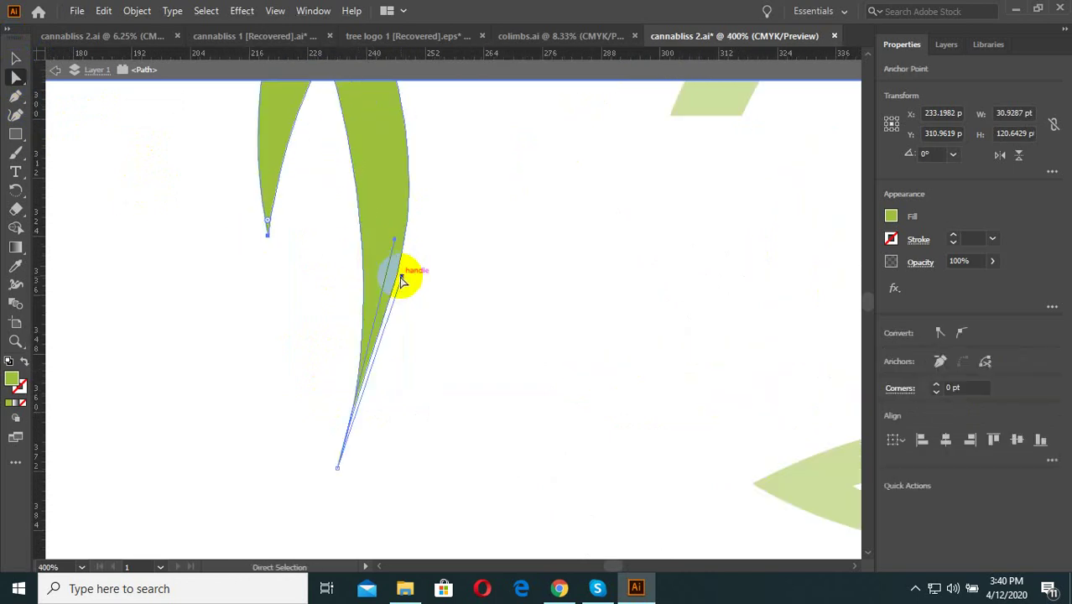
{"action": "mouse_move", "coordinate": [403, 280]}
{"action": "left_mouse_down"}
{"action": "mouse_move", "coordinate": [419, 303]}
{"action": "mouse_move", "coordinate": [361, 323]}
{"action": "left_mouse_up"}
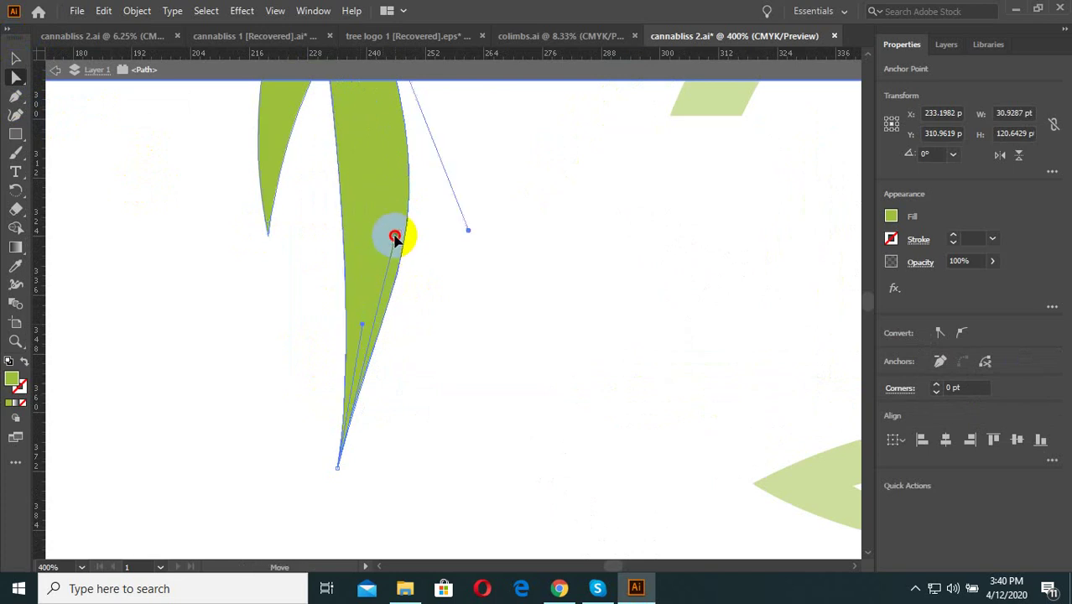
{"action": "left_click_drag", "start_coordinate": [394, 237], "coordinate": [369, 392]}
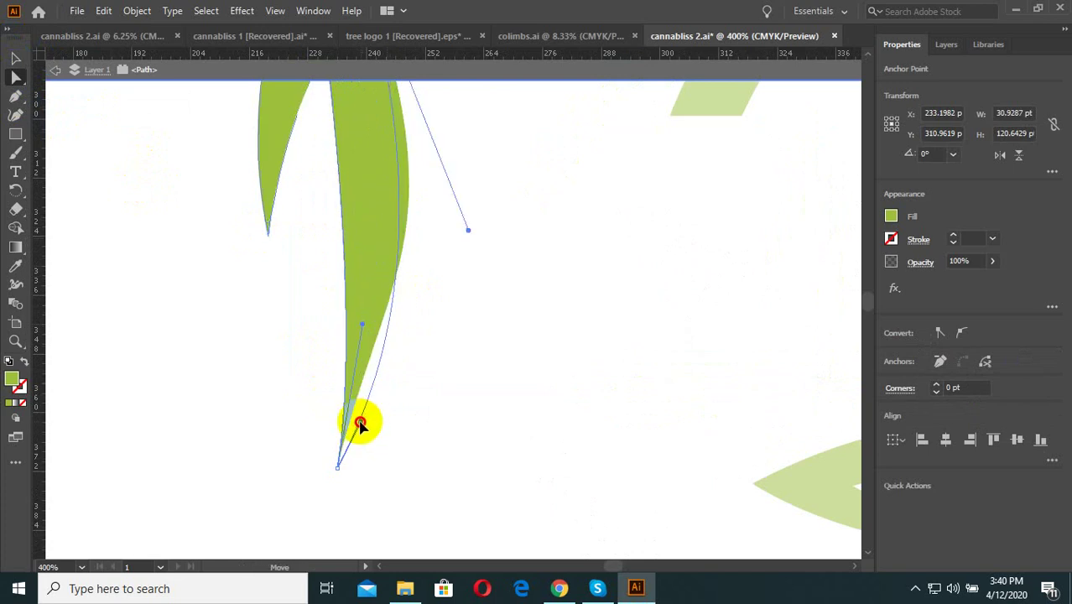
{"action": "key", "text": "ctrl+minus"}
{"action": "key", "text": "ctrl+minus"}
{"action": "left_click", "coordinate": [453, 416]}
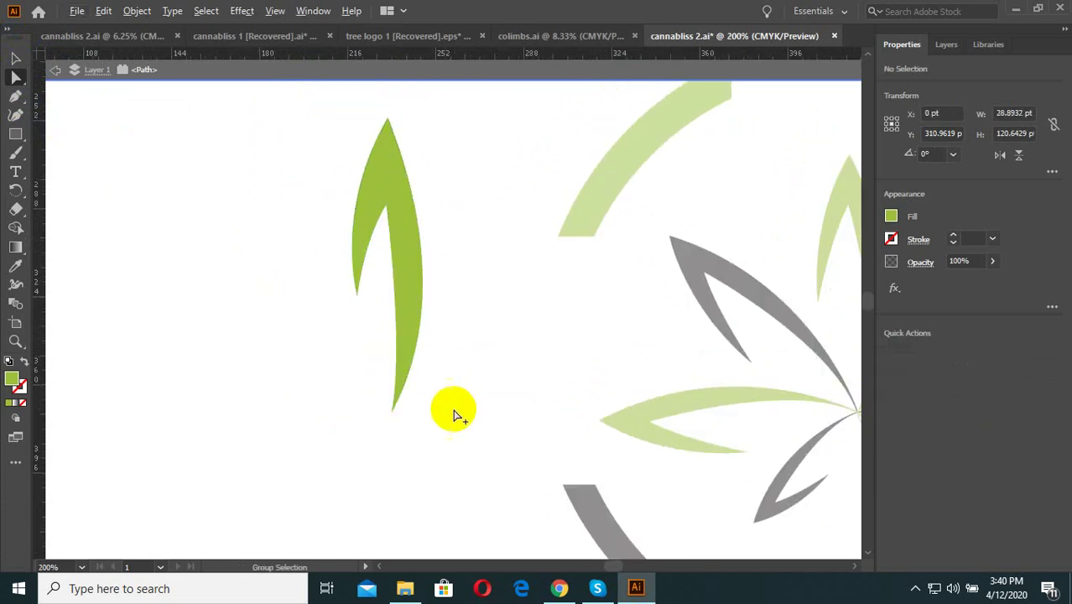
{"action": "scroll", "coordinate": [453, 415], "scroll_direction": "down", "scroll_amount": 3, "text": "alt"}
Exit isolation mode and drag the green leaf up and left onto the artboard.
{"action": "left_click", "coordinate": [17, 59]}
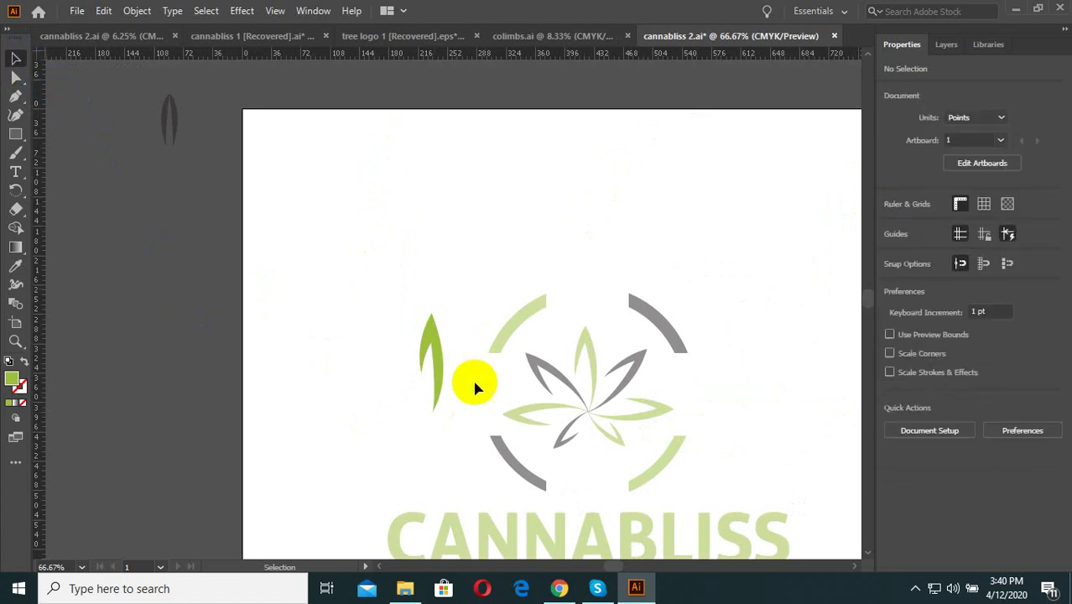
{"action": "double_click", "coordinate": [474, 383]}
{"action": "left_click_drag", "start_coordinate": [449, 427], "coordinate": [378, 317]}
{"action": "scroll", "coordinate": [443, 359], "scroll_direction": "up", "scroll_amount": 2, "text": "alt"}
{"action": "left_click_drag", "start_coordinate": [468, 279], "coordinate": [358, 155]}
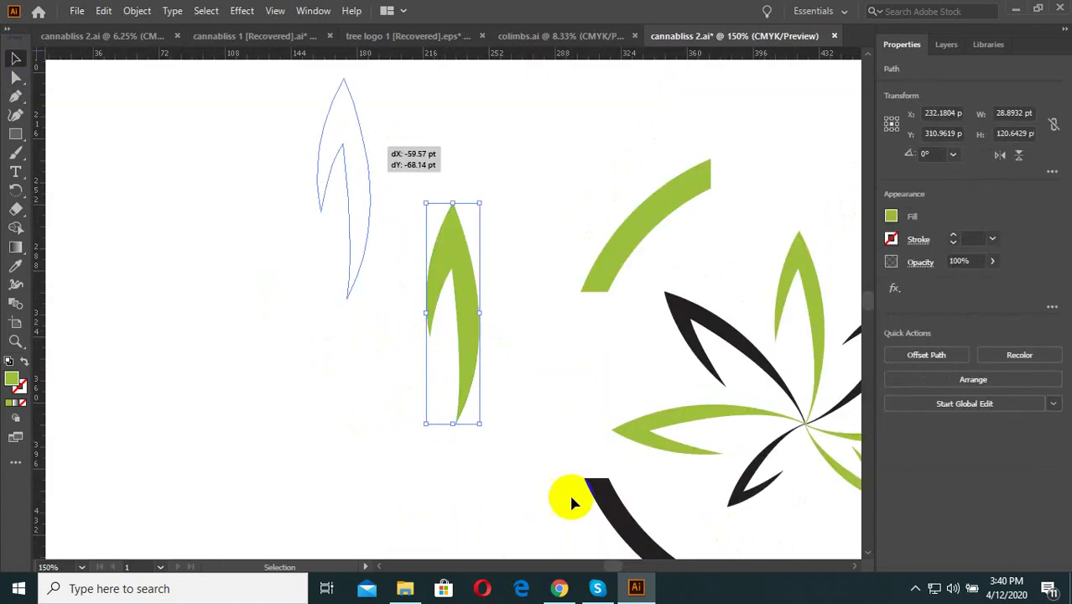
{"action": "scroll", "coordinate": [569, 492], "scroll_direction": "down", "scroll_amount": 4, "text": "alt"}
{"action": "scroll", "coordinate": [557, 485], "scroll_direction": "up", "scroll_amount": 3, "text": "alt"}
{"action": "left_click_drag", "start_coordinate": [546, 367], "coordinate": [488, 250]}
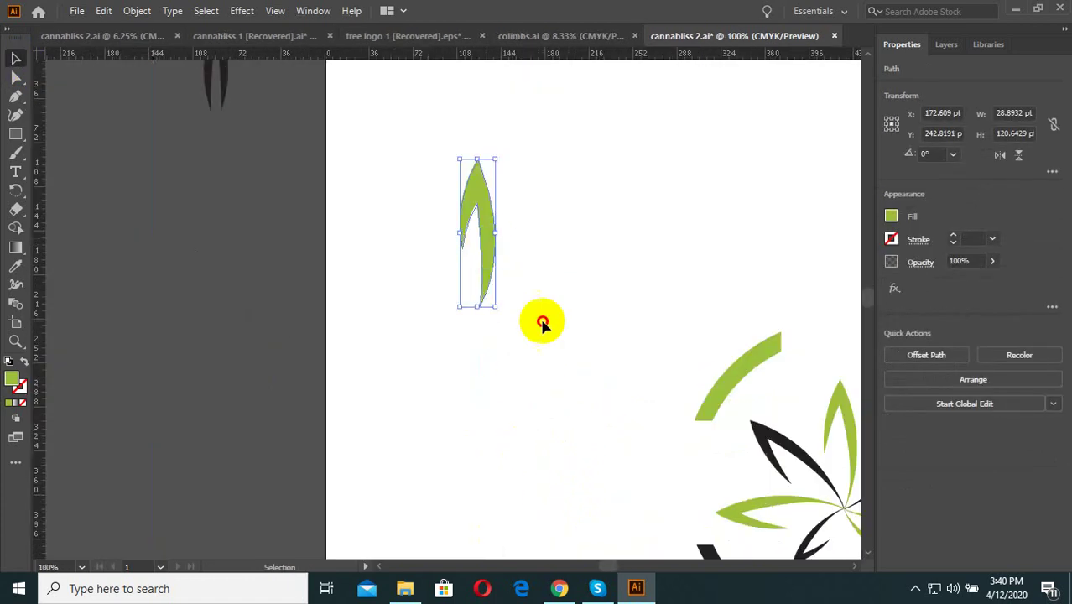
{"action": "left_click", "coordinate": [547, 318]}
Reposition the leaf at the top-centre of the artboard, well above the logo.
{"action": "scroll", "coordinate": [521, 367], "scroll_direction": "up", "scroll_amount": 3}
{"action": "left_click_drag", "start_coordinate": [525, 284], "coordinate": [445, 380]}
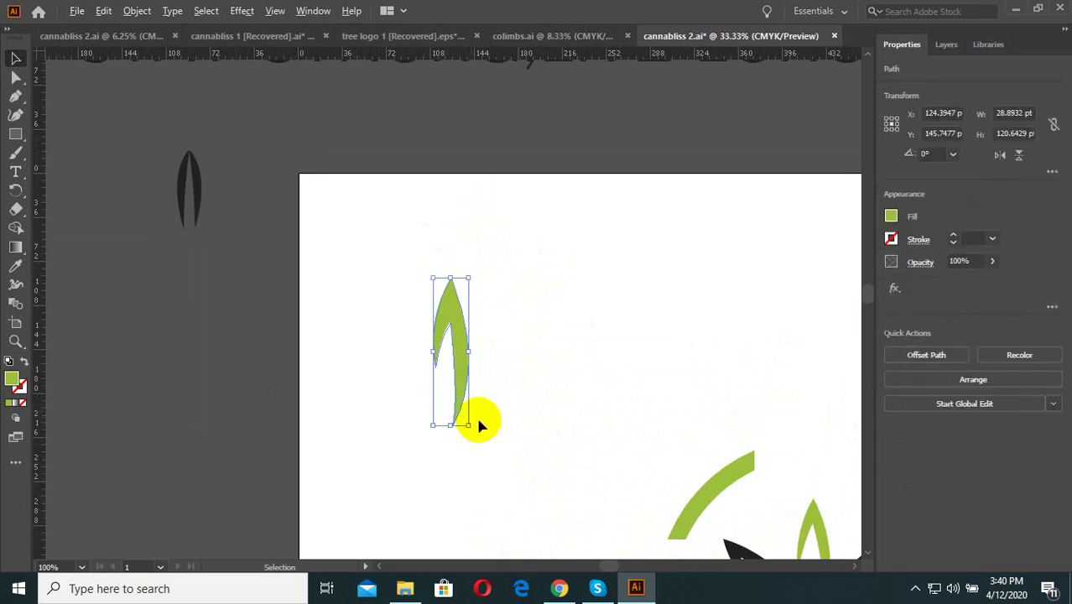
{"action": "scroll", "coordinate": [453, 361], "scroll_direction": "down", "scroll_amount": 3, "text": "alt"}
{"action": "scroll", "coordinate": [503, 354], "scroll_direction": "up", "scroll_amount": 3, "text": "alt"}
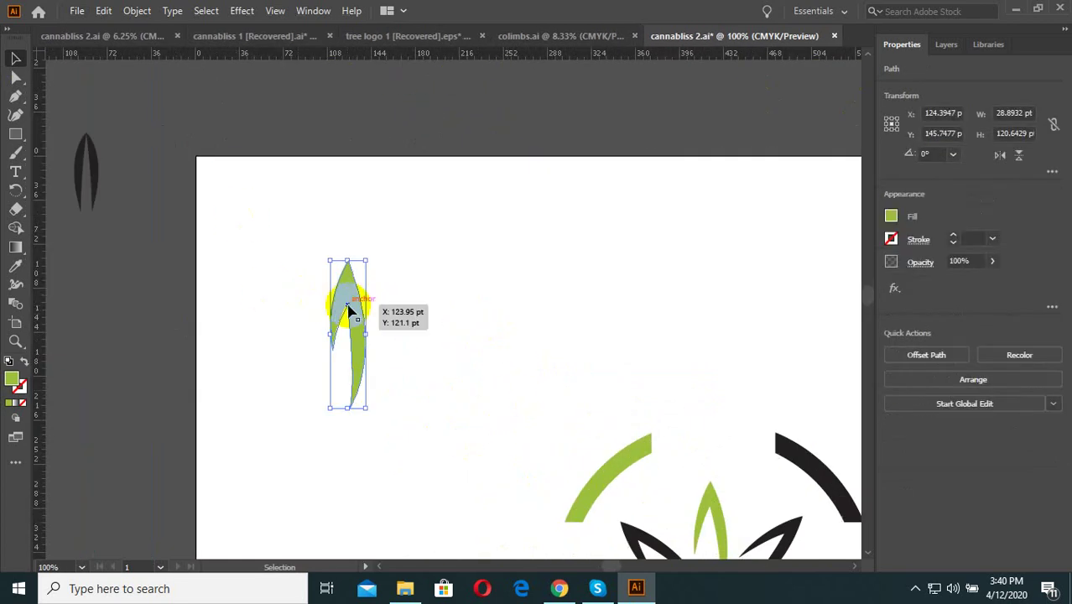
{"action": "left_click_drag", "start_coordinate": [350, 311], "coordinate": [477, 227]}
{"action": "left_click_drag", "start_coordinate": [618, 369], "coordinate": [474, 243]}
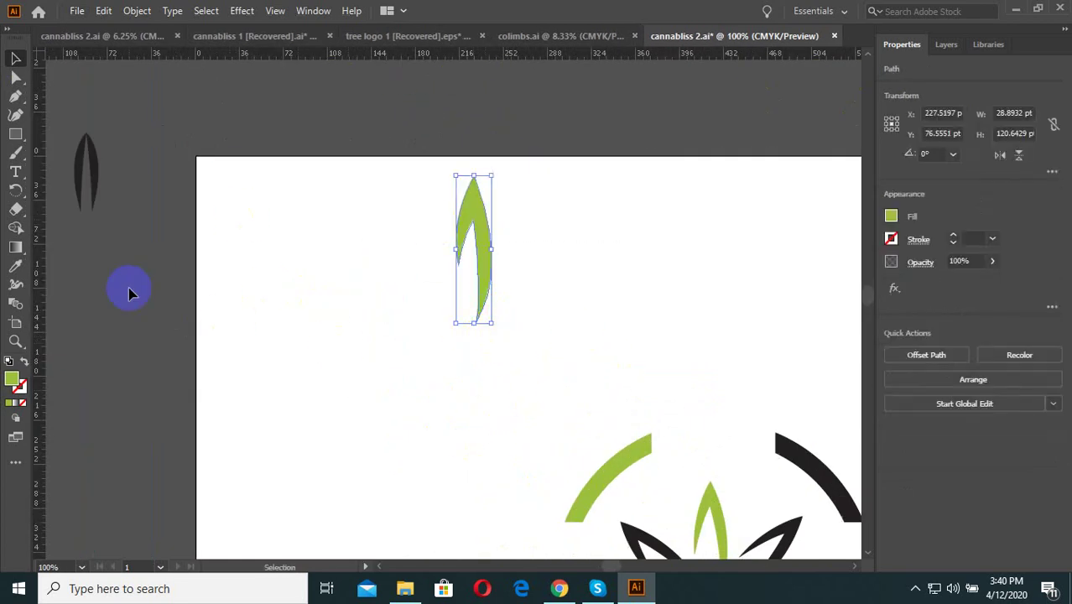
{"action": "left_click", "coordinate": [21, 188]}
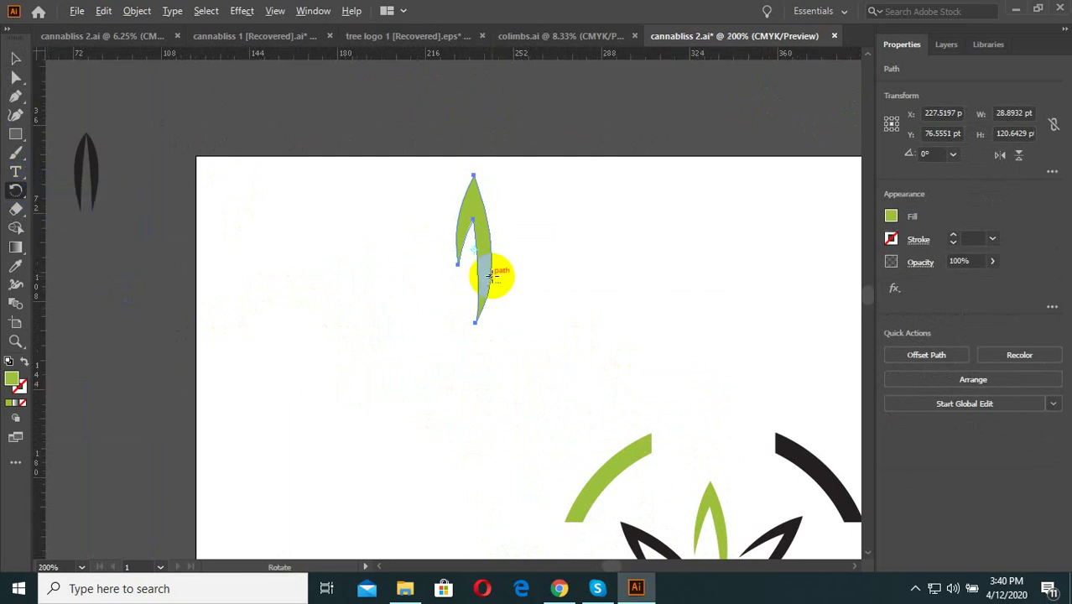
Copy the leaf at 45° around its bottom tip and repeat with Ctrl+D into an eight-leaf star.
{"action": "scroll", "coordinate": [493, 275], "scroll_direction": "up", "scroll_amount": 2, "text": "alt"}
{"action": "left_click", "coordinate": [457, 367]}
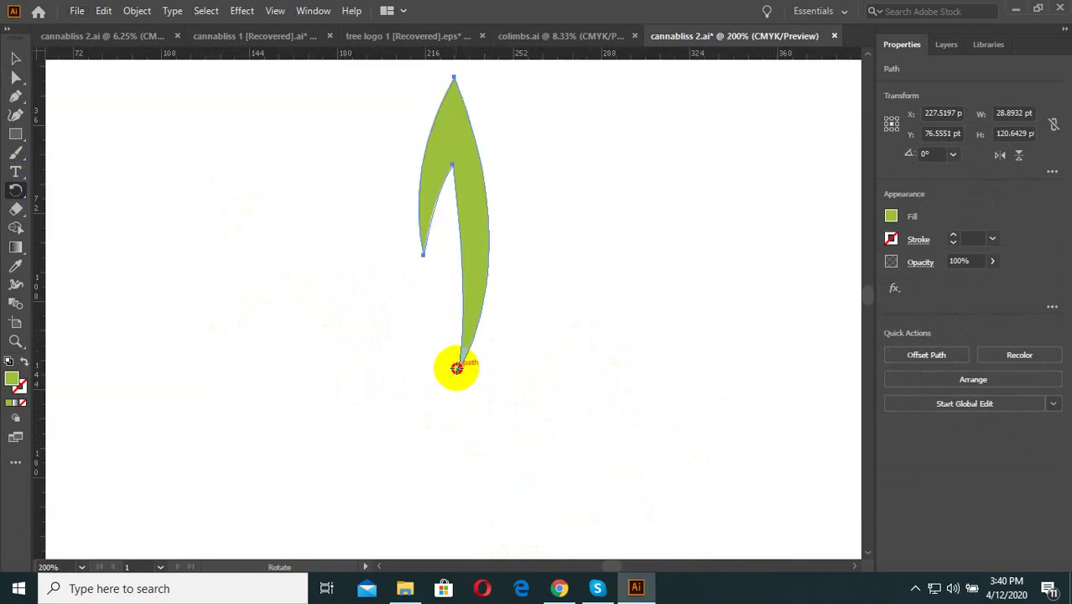
{"action": "left_click", "coordinate": [458, 369], "text": "alt"}
{"action": "left_click", "coordinate": [454, 359]}
{"action": "type", "text": "45"}
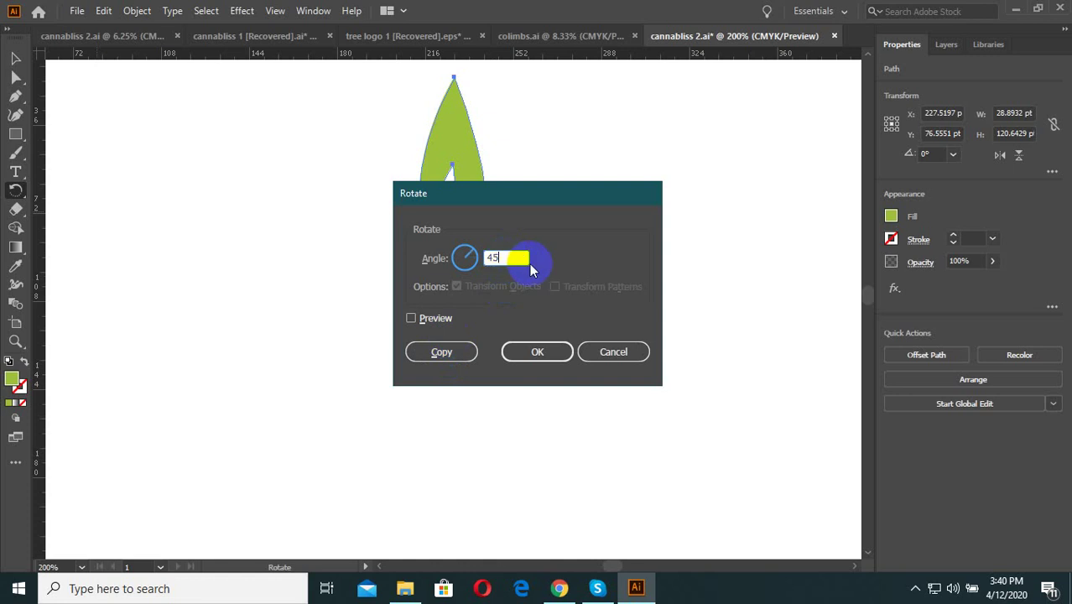
{"action": "left_click", "coordinate": [442, 351]}
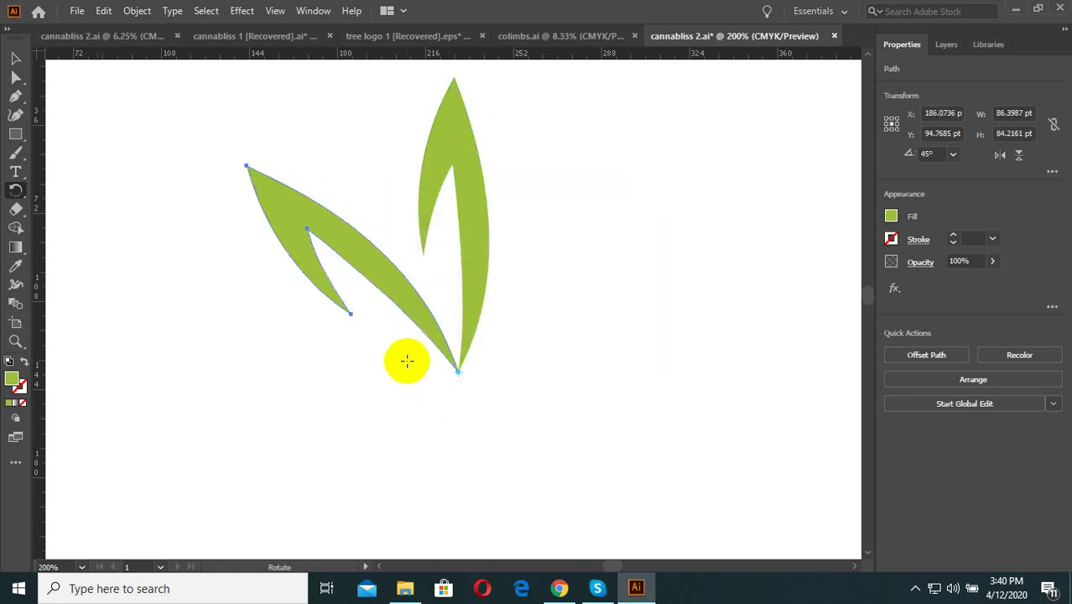
{"action": "key", "text": "ctrl+d"}
{"action": "key", "text": "ctrl+d"}
{"action": "key", "text": "ctrl+d"}
{"action": "key", "text": "ctrl+d"}
{"action": "key", "text": "ctrl+d"}
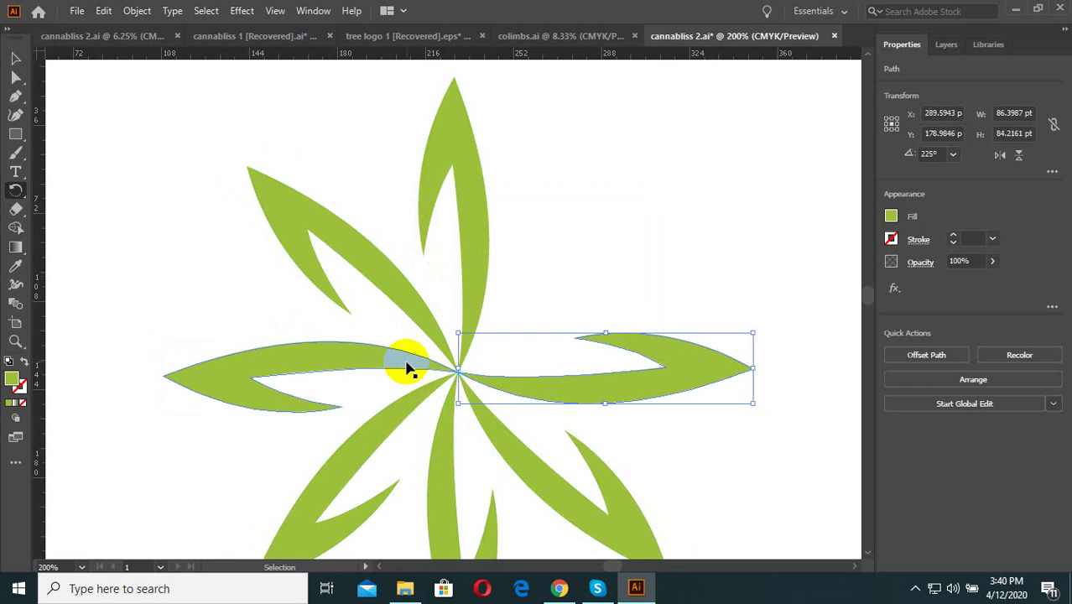
{"action": "key", "text": "ctrl+d"}
{"action": "left_click", "coordinate": [15, 57]}
{"action": "left_click", "coordinate": [696, 239]}
{"action": "scroll", "coordinate": [696, 239], "scroll_direction": "down", "scroll_amount": 2}
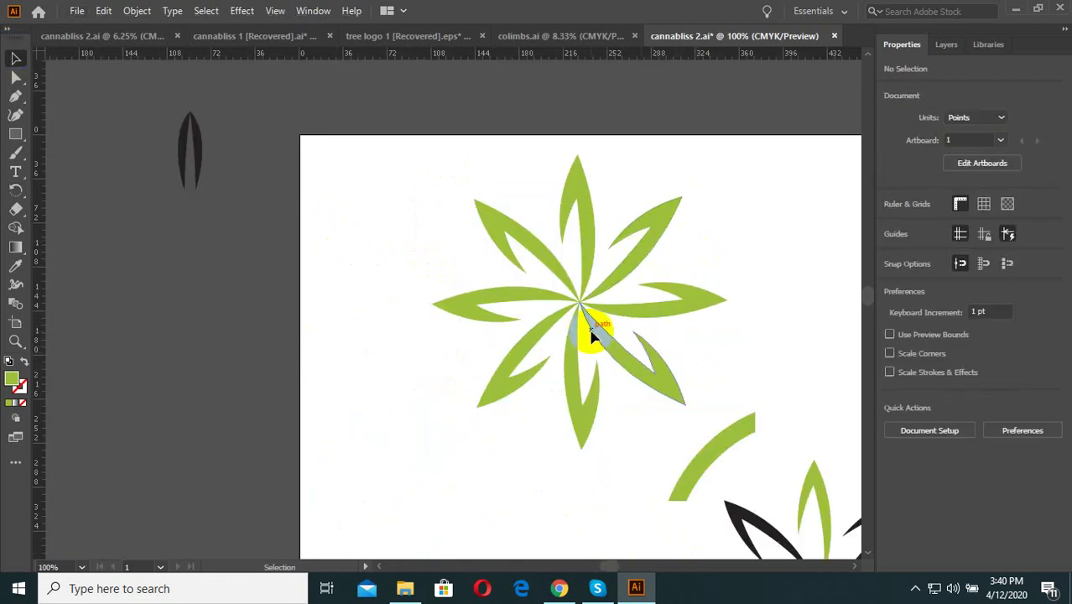
{"action": "scroll", "coordinate": [663, 386], "scroll_direction": "up", "scroll_amount": 1}
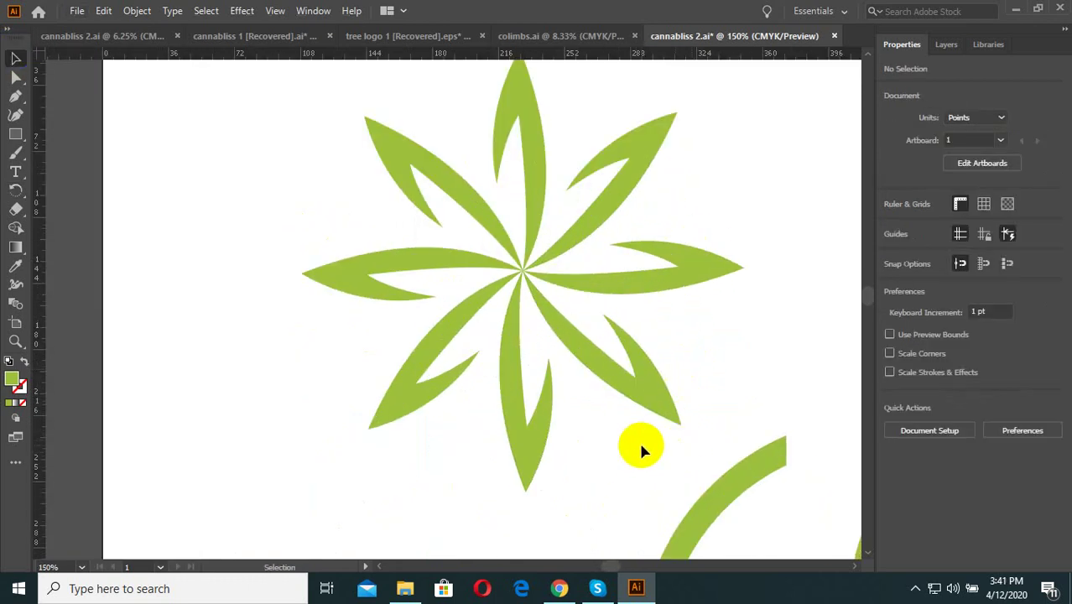
Move the circled logo lower on the artboard and nudge the leaf star down-right.
{"action": "scroll", "coordinate": [641, 450], "scroll_direction": "down", "scroll_amount": 4}
{"action": "mouse_move", "coordinate": [474, 407]}
{"action": "left_mouse_down"}
{"action": "mouse_move", "coordinate": [464, 407]}
{"action": "mouse_move", "coordinate": [481, 424]}
{"action": "left_mouse_up"}
{"action": "left_click", "coordinate": [501, 281]}
{"action": "left_click", "coordinate": [405, 212]}
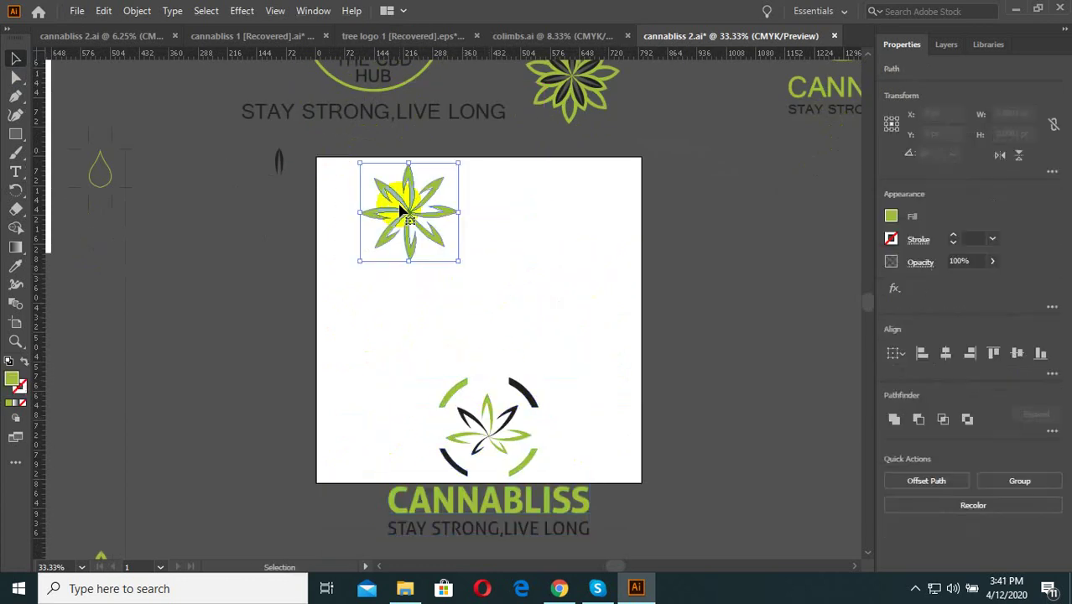
{"action": "left_click_drag", "start_coordinate": [404, 211], "coordinate": [443, 246]}
{"action": "scroll", "coordinate": [673, 311], "scroll_direction": "up", "scroll_amount": 3}
{"action": "scroll", "coordinate": [579, 388], "scroll_direction": "up", "scroll_amount": 2}
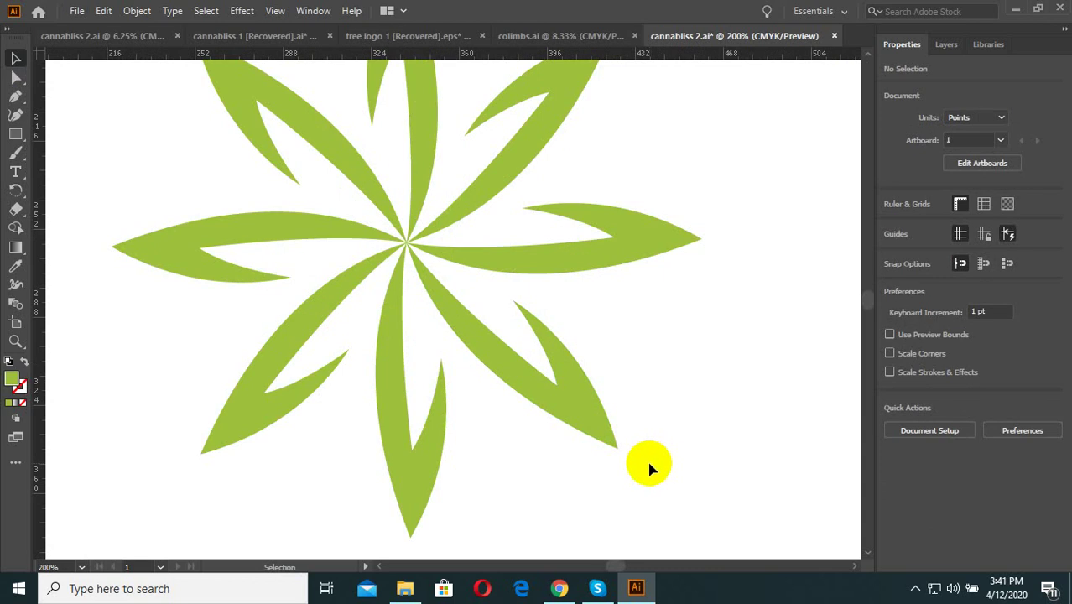
{"action": "scroll", "coordinate": [484, 400], "scroll_direction": "down", "scroll_amount": 2}
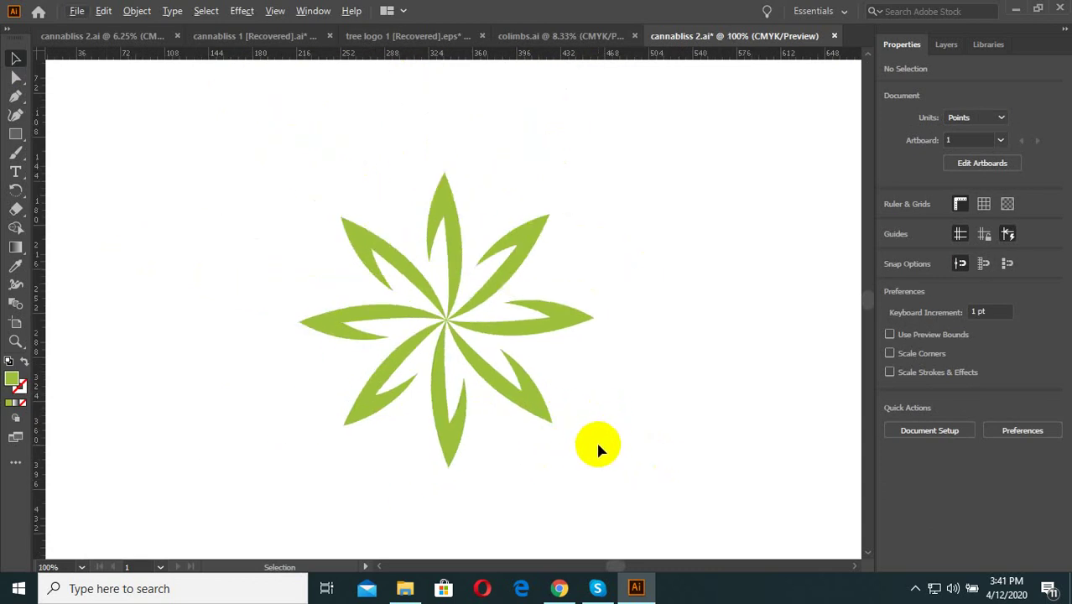
Shrink the star's three lower leaves and pull them up to its centre.
{"action": "left_click", "coordinate": [444, 419]}
{"action": "left_click", "coordinate": [593, 451]}
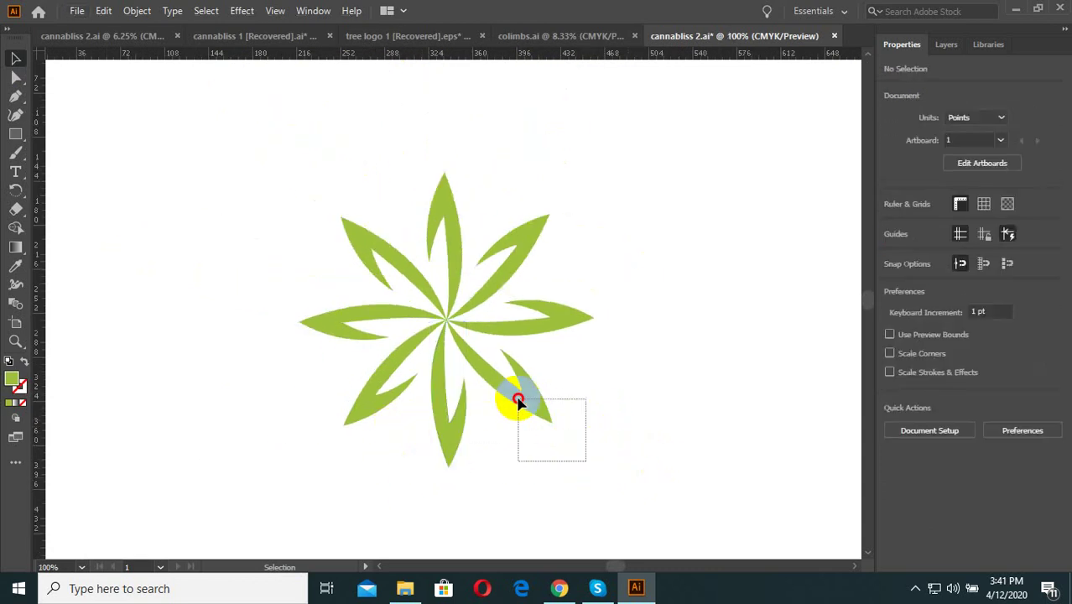
{"action": "left_click_drag", "start_coordinate": [518, 401], "coordinate": [521, 403]}
{"action": "left_click_drag", "start_coordinate": [558, 479], "coordinate": [391, 392]}
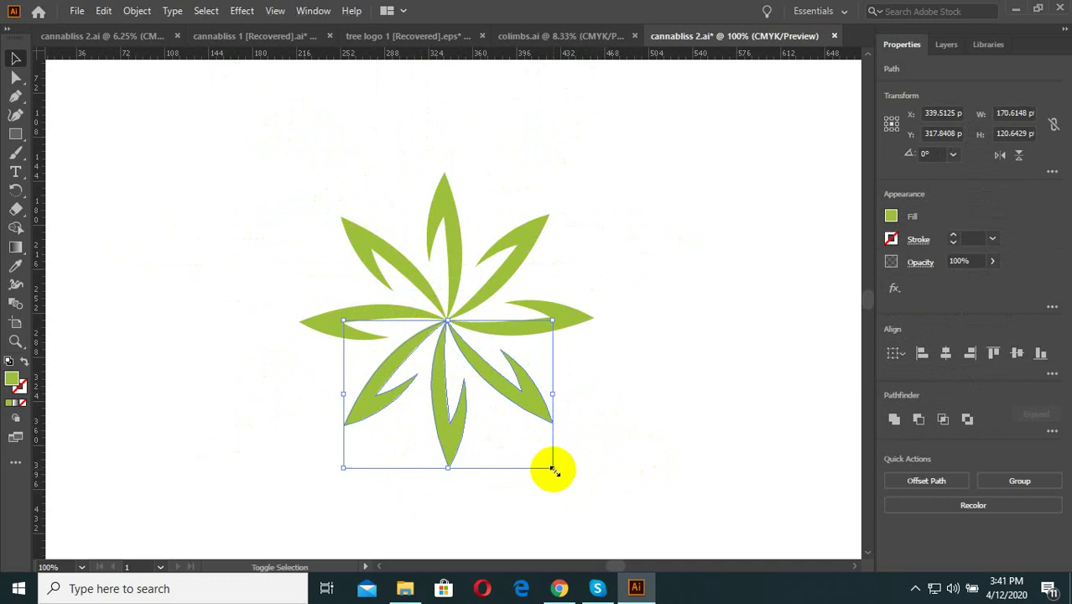
{"action": "left_click_drag", "start_coordinate": [553, 470], "coordinate": [497, 434]}
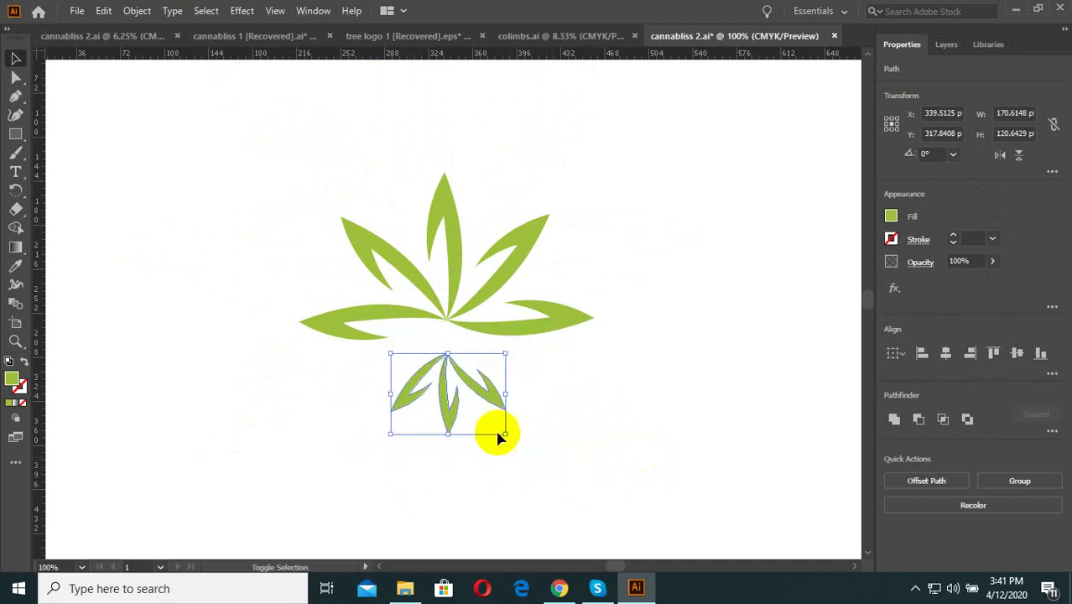
{"action": "scroll", "coordinate": [447, 365], "scroll_direction": "up", "scroll_amount": 3}
{"action": "left_click_drag", "start_coordinate": [447, 387], "coordinate": [447, 287]}
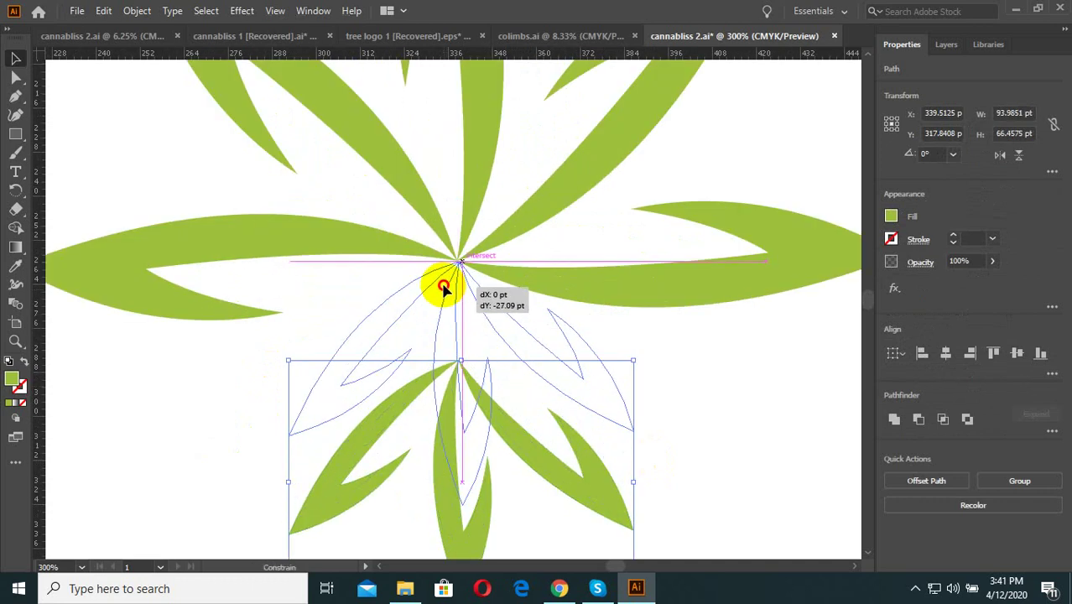
Zoom in and nudge the small lower leaves onto the star's centre point.
{"action": "scroll", "coordinate": [453, 260], "scroll_direction": "up", "scroll_amount": 5}
{"action": "scroll", "coordinate": [529, 286], "scroll_direction": "up", "scroll_amount": 2}
{"action": "scroll", "coordinate": [531, 286], "scroll_direction": "up", "scroll_amount": 3}
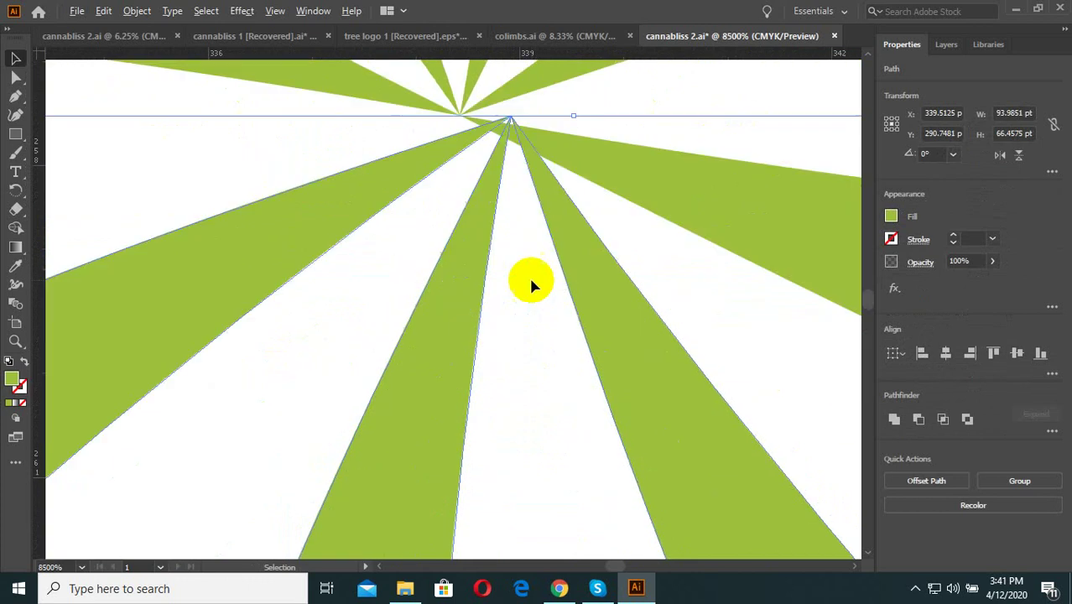
{"action": "left_click_drag", "start_coordinate": [559, 211], "coordinate": [510, 207]}
{"action": "scroll", "coordinate": [510, 208], "scroll_direction": "down", "scroll_amount": 2}
{"action": "scroll", "coordinate": [505, 211], "scroll_direction": "down", "scroll_amount": 4}
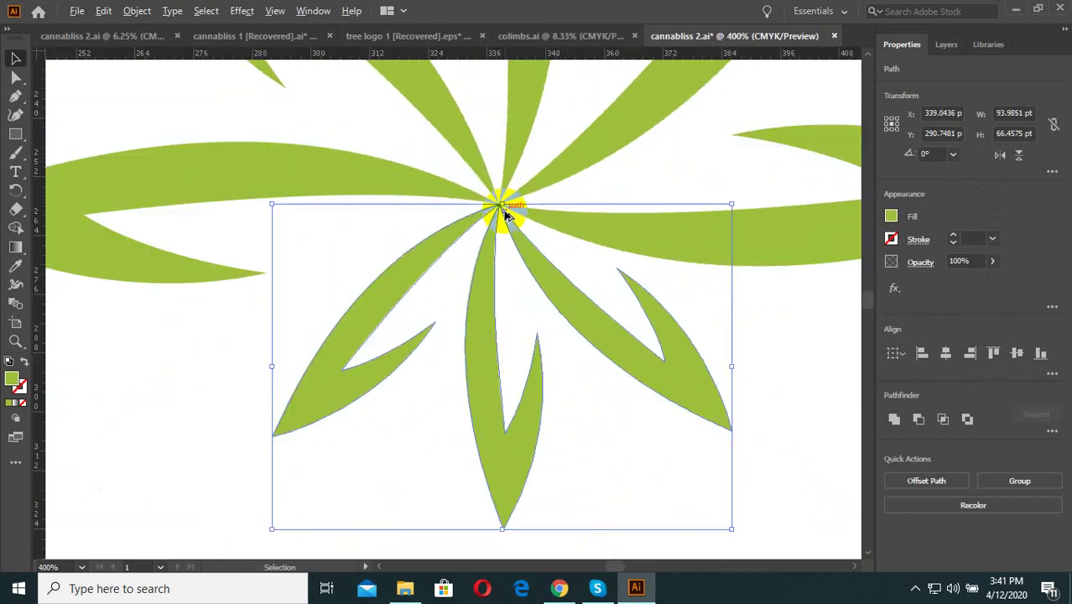
{"action": "scroll", "coordinate": [505, 211], "scroll_direction": "down", "scroll_amount": 2}
{"action": "scroll", "coordinate": [506, 295], "scroll_direction": "down", "scroll_amount": 2}
{"action": "left_click", "coordinate": [626, 406]}
Reselect the three small leaves and align their tips exactly with the upper leaves' centre.
{"action": "left_click_drag", "start_coordinate": [670, 407], "coordinate": [412, 314]}
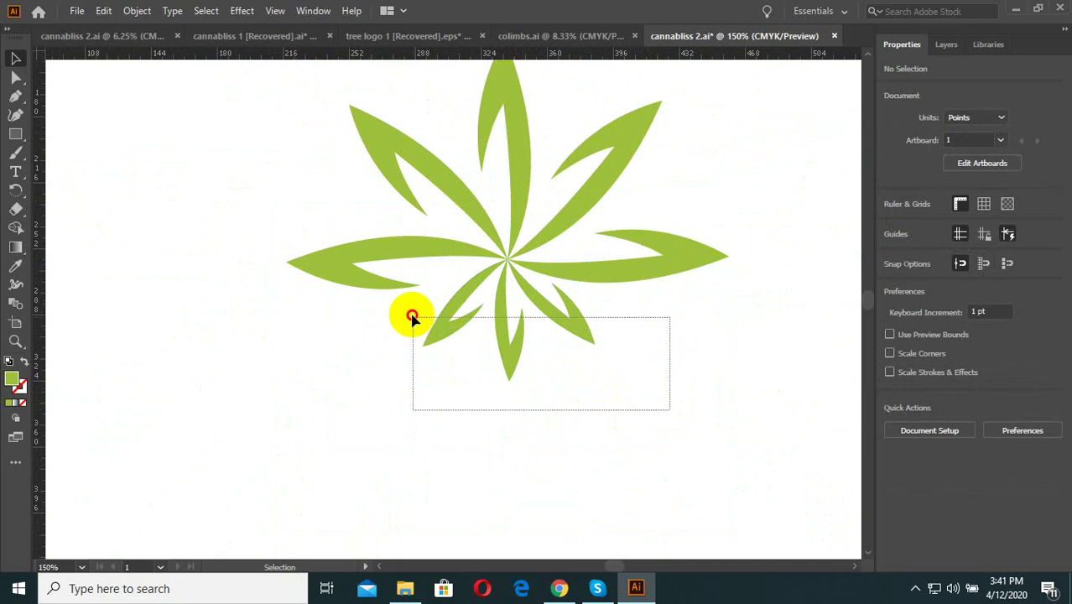
{"action": "scroll", "coordinate": [503, 267], "scroll_direction": "up", "scroll_amount": 4}
{"action": "scroll", "coordinate": [492, 251], "scroll_direction": "up", "scroll_amount": 1}
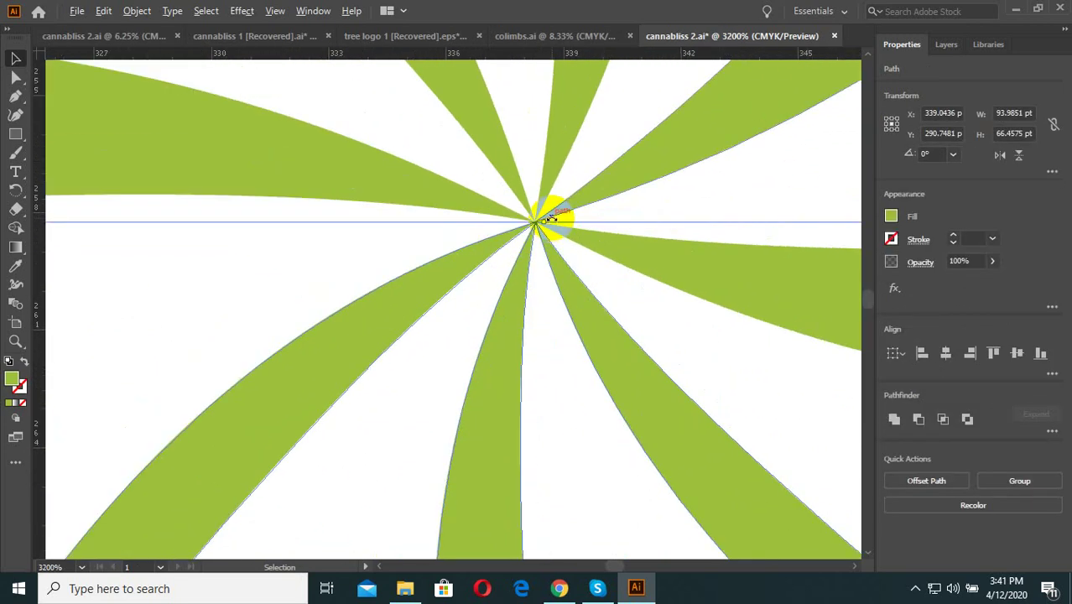
{"action": "scroll", "coordinate": [551, 220], "scroll_direction": "up", "scroll_amount": 1}
{"action": "mouse_move", "coordinate": [507, 172]}
{"action": "left_mouse_down"}
{"action": "mouse_move", "coordinate": [472, 307]}
{"action": "mouse_move", "coordinate": [460, 204]}
{"action": "left_mouse_up"}
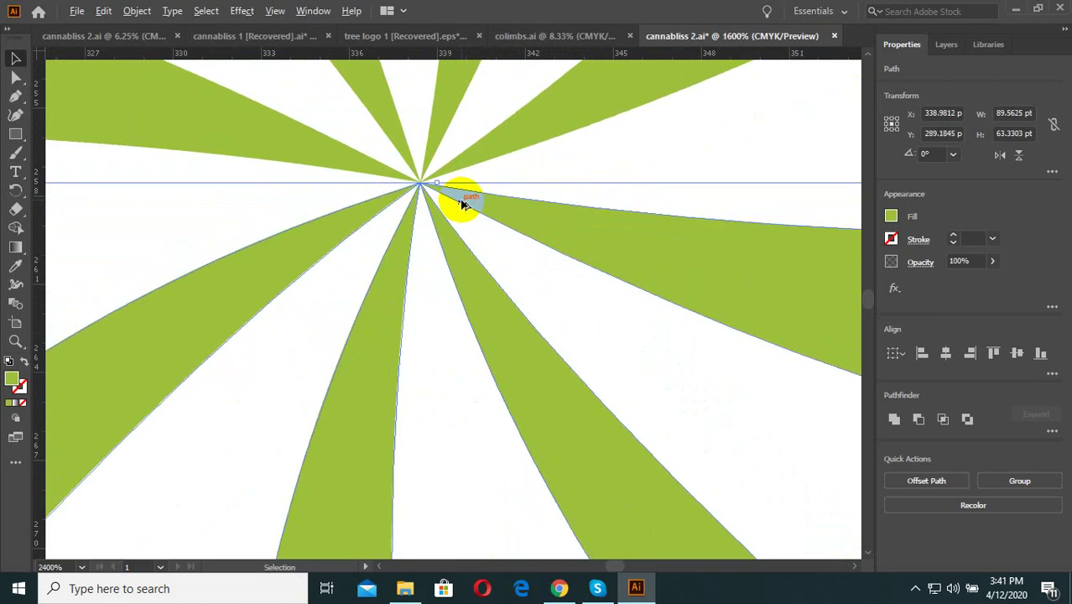
{"action": "scroll", "coordinate": [459, 209], "scroll_direction": "down", "scroll_amount": 5}
{"action": "scroll", "coordinate": [459, 224], "scroll_direction": "down", "scroll_amount": 6}
{"action": "scroll", "coordinate": [562, 352], "scroll_direction": "down", "scroll_amount": 1}
{"action": "left_click", "coordinate": [564, 358]}
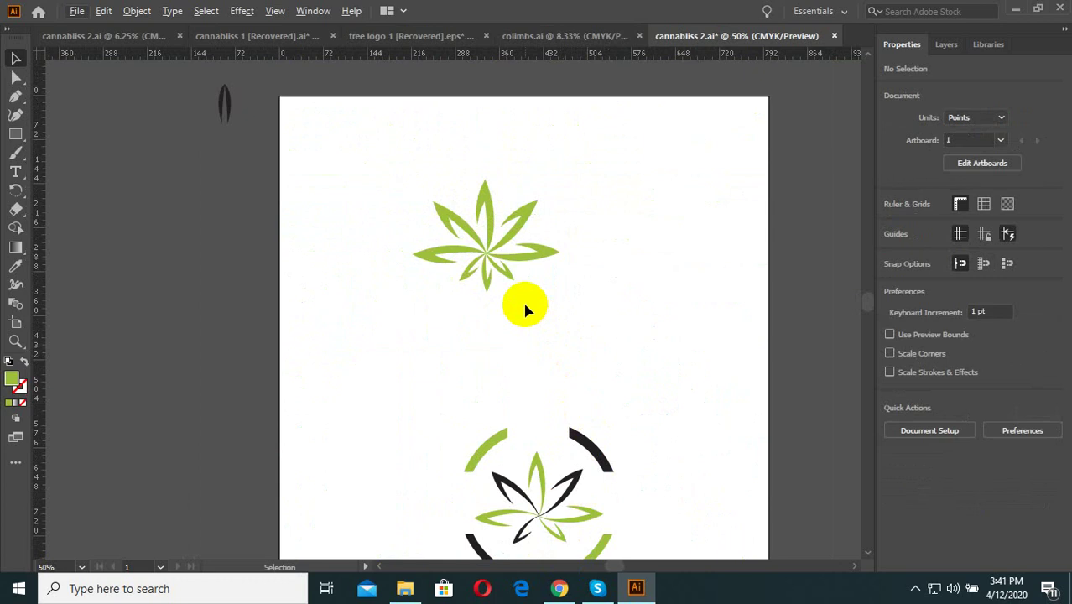
Select parts of the star leaf and undo an accidental change to its lower leaves.
{"action": "scroll", "coordinate": [509, 216], "scroll_direction": "up", "scroll_amount": 1}
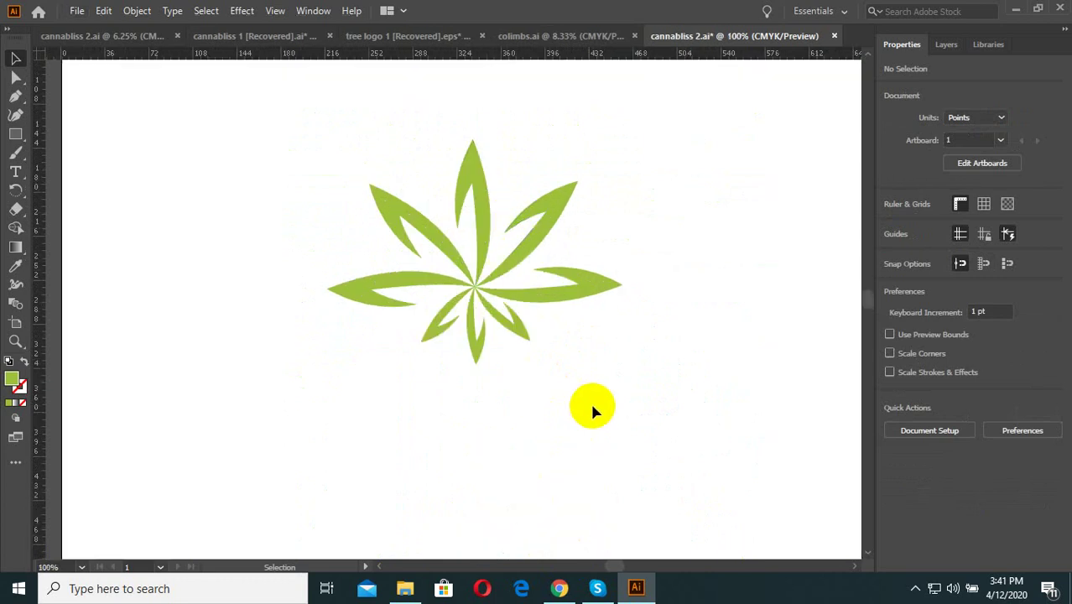
{"action": "mouse_move", "coordinate": [590, 400]}
{"action": "left_mouse_down"}
{"action": "mouse_move", "coordinate": [432, 262]}
{"action": "mouse_move", "coordinate": [160, 252]}
{"action": "left_mouse_up"}
{"action": "scroll", "coordinate": [432, 262], "scroll_direction": "down", "scroll_amount": 1}
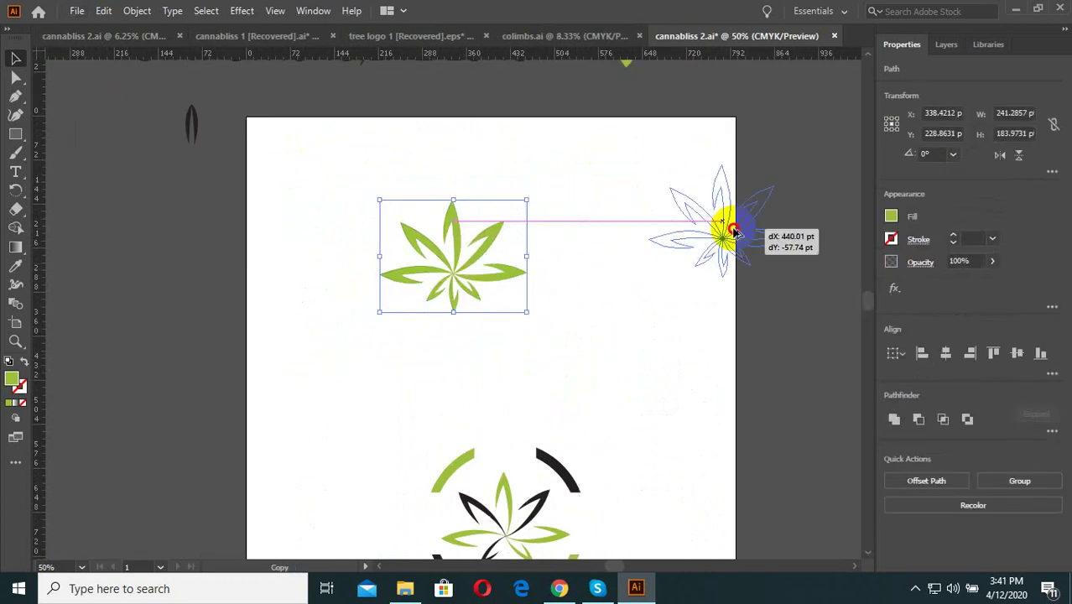
{"action": "left_click", "coordinate": [521, 389]}
{"action": "scroll", "coordinate": [479, 312], "scroll_direction": "up", "scroll_amount": 2}
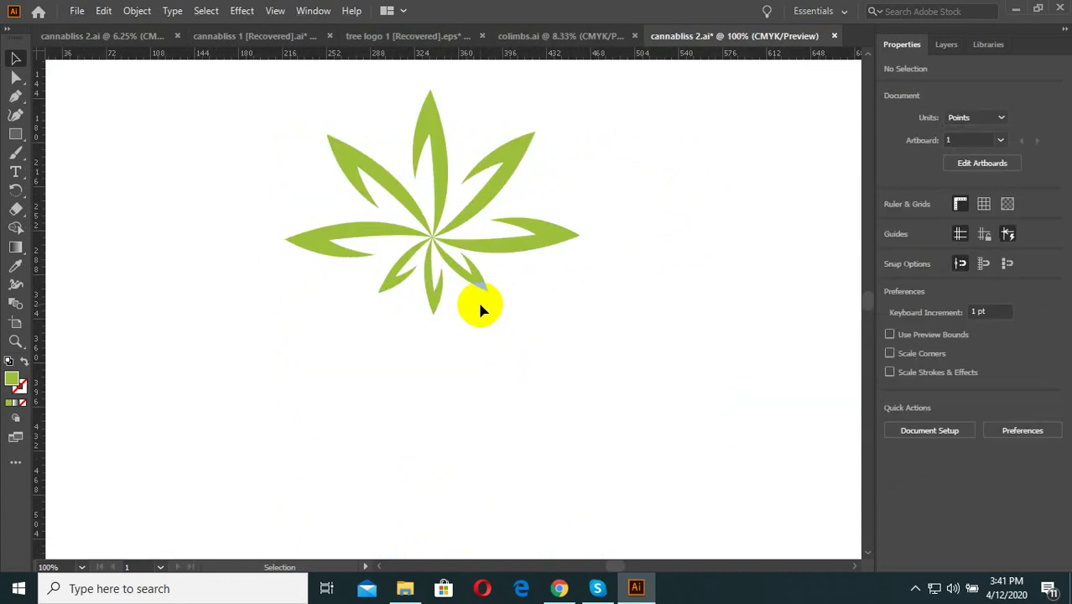
{"action": "left_click", "coordinate": [359, 143]}
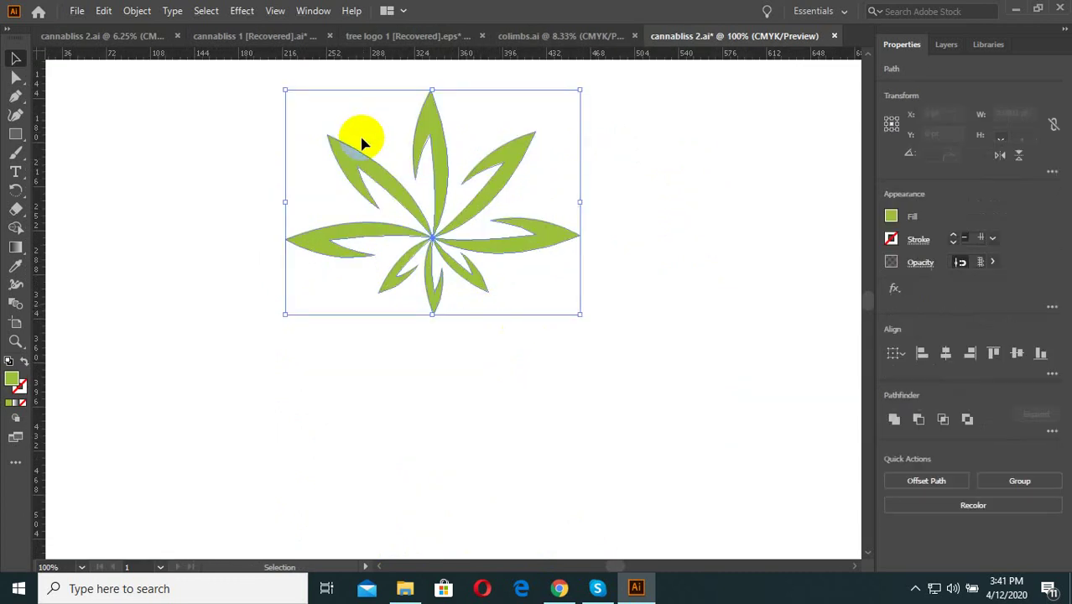
{"action": "left_click", "coordinate": [545, 379]}
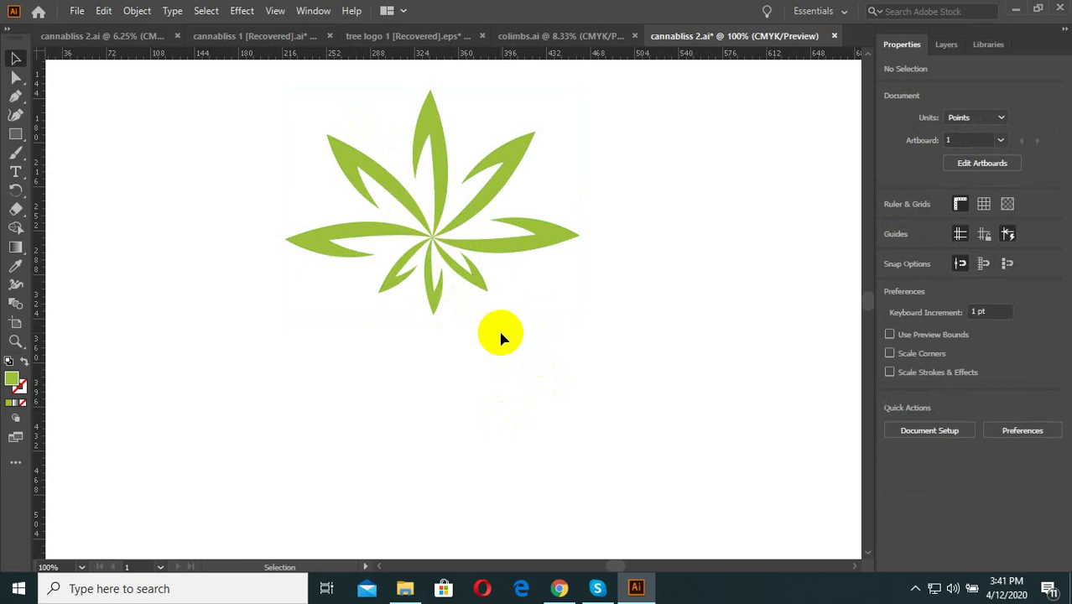
{"action": "left_click", "coordinate": [359, 167]}
{"action": "left_click_drag", "start_coordinate": [503, 330], "coordinate": [405, 279]}
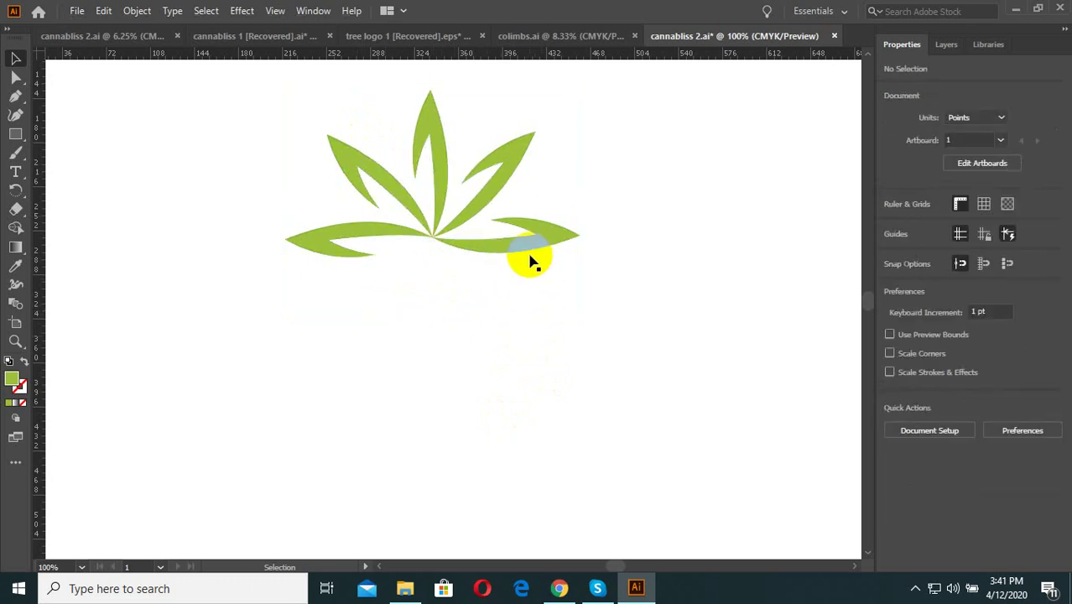
{"action": "key", "text": "ctrl+z"}
Alt-drag a copy of the star's top leaf up-left and tilt it about 44°.
{"action": "key", "text": "v"}
{"action": "left_click_drag", "start_coordinate": [570, 339], "coordinate": [317, 132]}
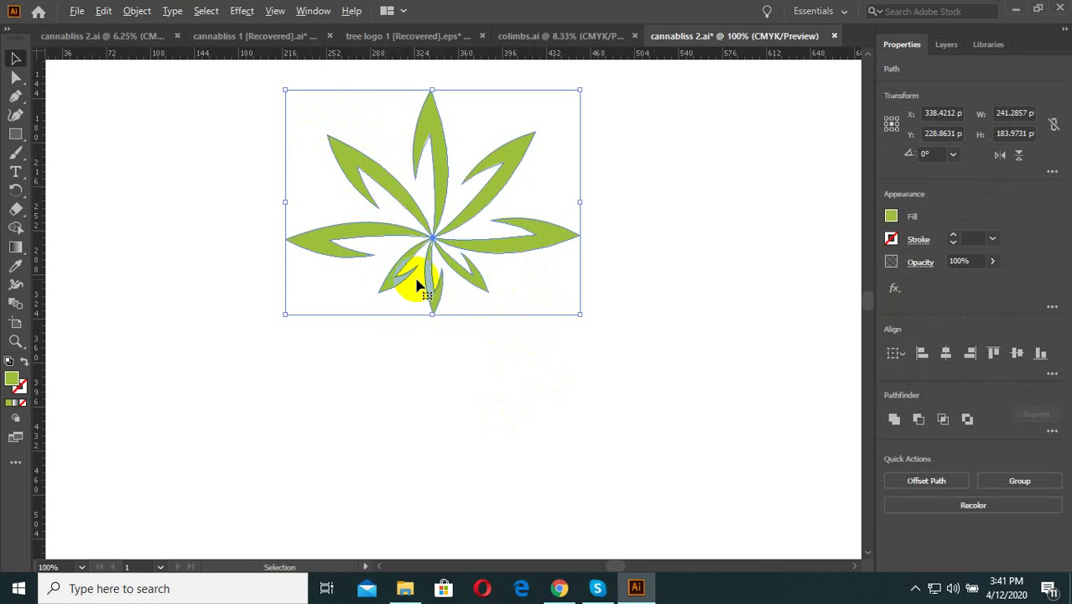
{"action": "left_click", "coordinate": [482, 323]}
{"action": "left_click", "coordinate": [445, 167]}
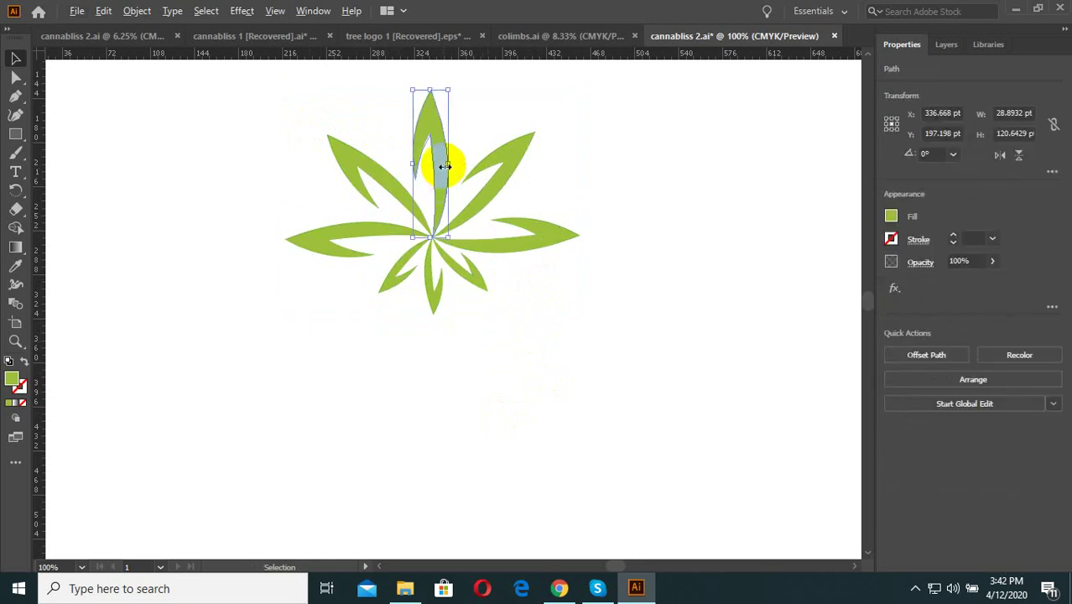
{"action": "scroll", "coordinate": [431, 129], "scroll_direction": "up", "scroll_amount": 1}
{"action": "left_click_drag", "start_coordinate": [433, 107], "coordinate": [375, 94]}
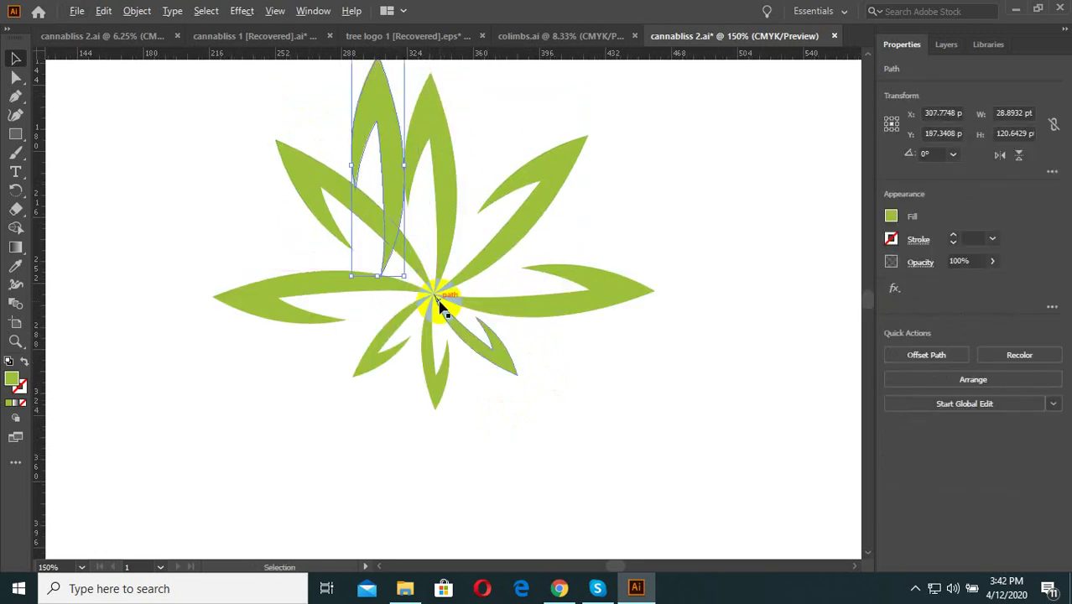
{"action": "scroll", "coordinate": [437, 298], "scroll_direction": "down", "scroll_amount": 2}
{"action": "scroll", "coordinate": [425, 214], "scroll_direction": "up", "scroll_amount": 2}
{"action": "mouse_move", "coordinate": [407, 216]}
{"action": "left_mouse_down"}
{"action": "mouse_move", "coordinate": [382, 179]}
{"action": "mouse_move", "coordinate": [383, 148]}
{"action": "mouse_move", "coordinate": [306, 141]}
{"action": "left_mouse_up"}
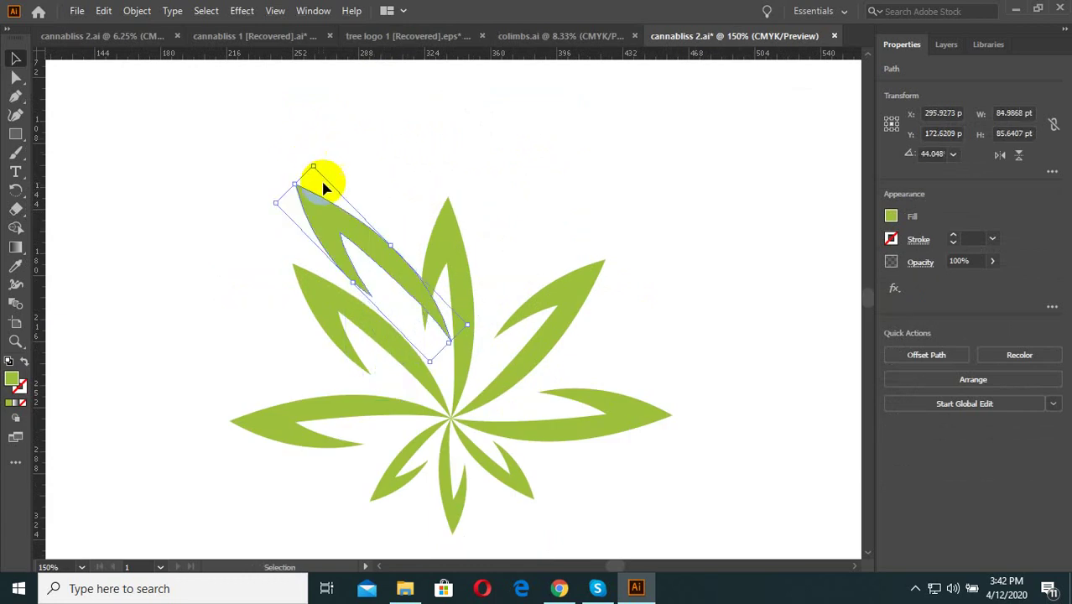
Make a Vertical reflected copy of the tilted leaf with the Reflect tool.
{"action": "left_click", "coordinate": [17, 197]}
{"action": "left_click", "coordinate": [61, 213]}
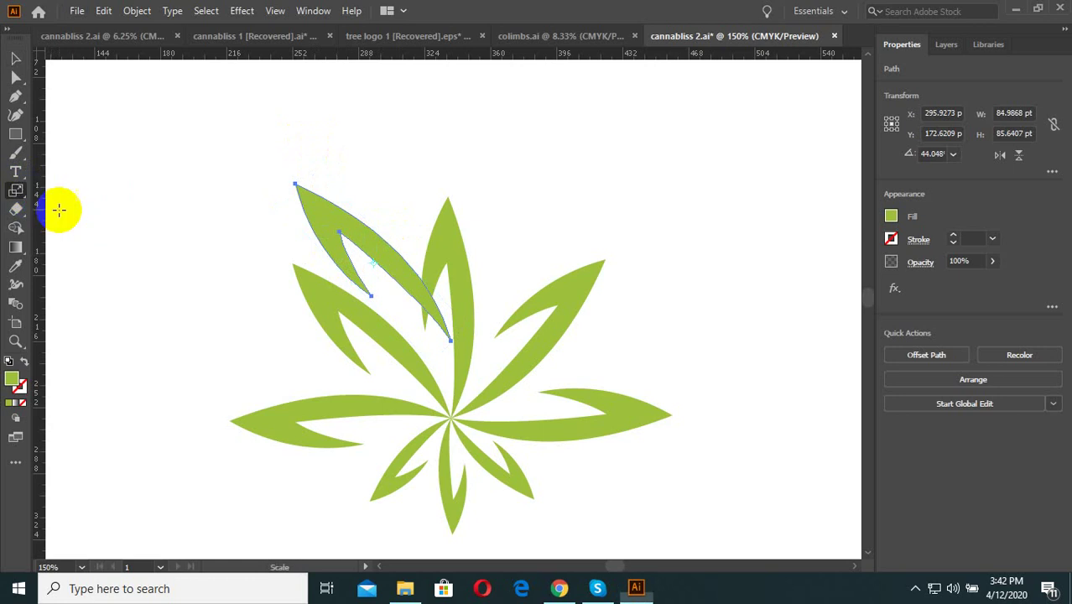
{"action": "left_click_drag", "start_coordinate": [17, 193], "coordinate": [76, 207]}
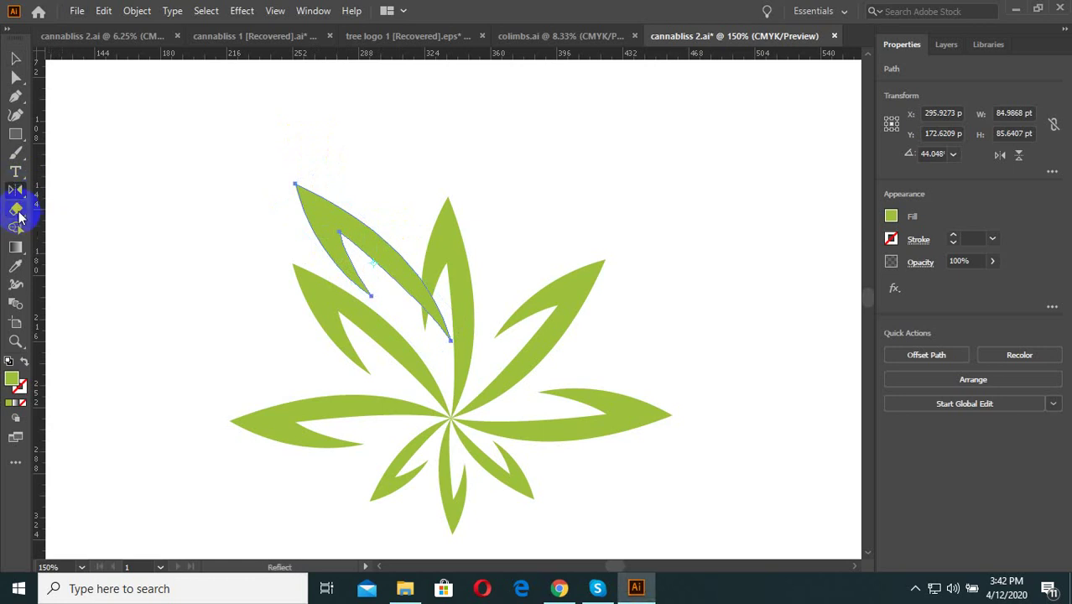
{"action": "double_click", "coordinate": [16, 189]}
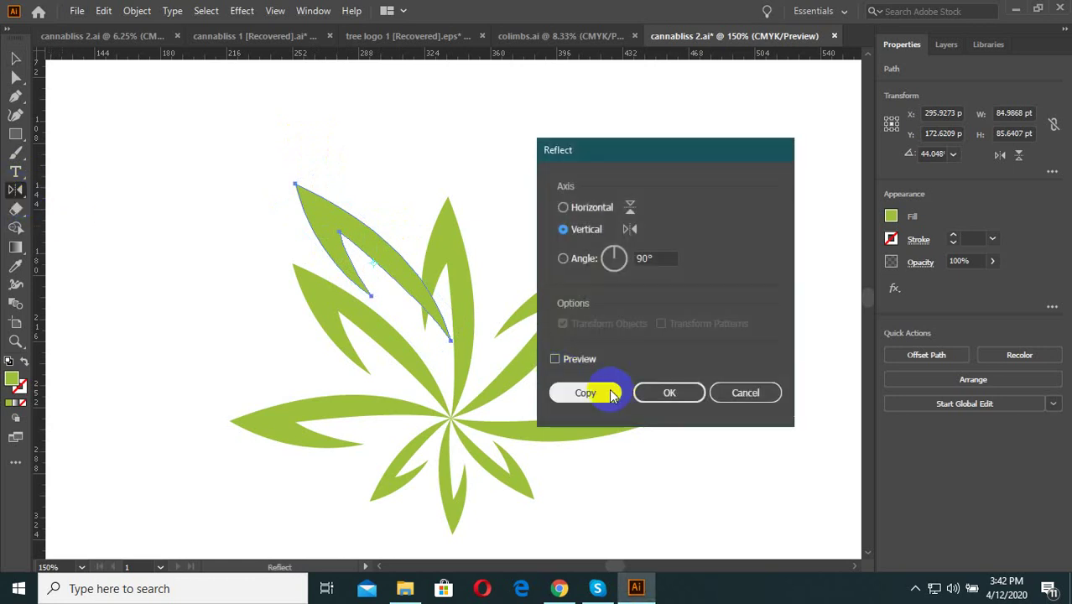
{"action": "left_click", "coordinate": [571, 357]}
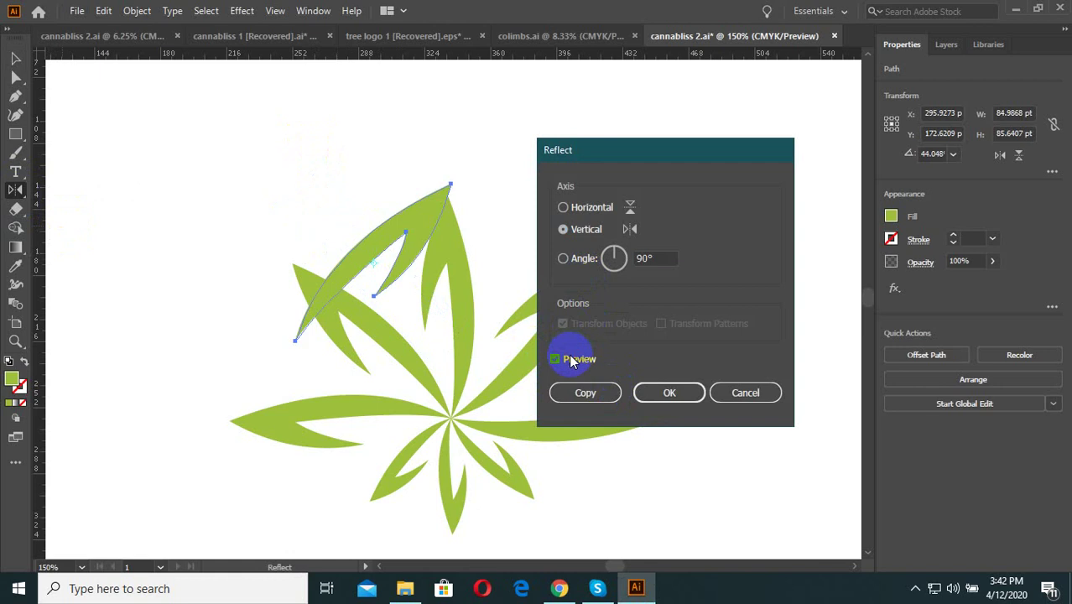
{"action": "left_click", "coordinate": [619, 395]}
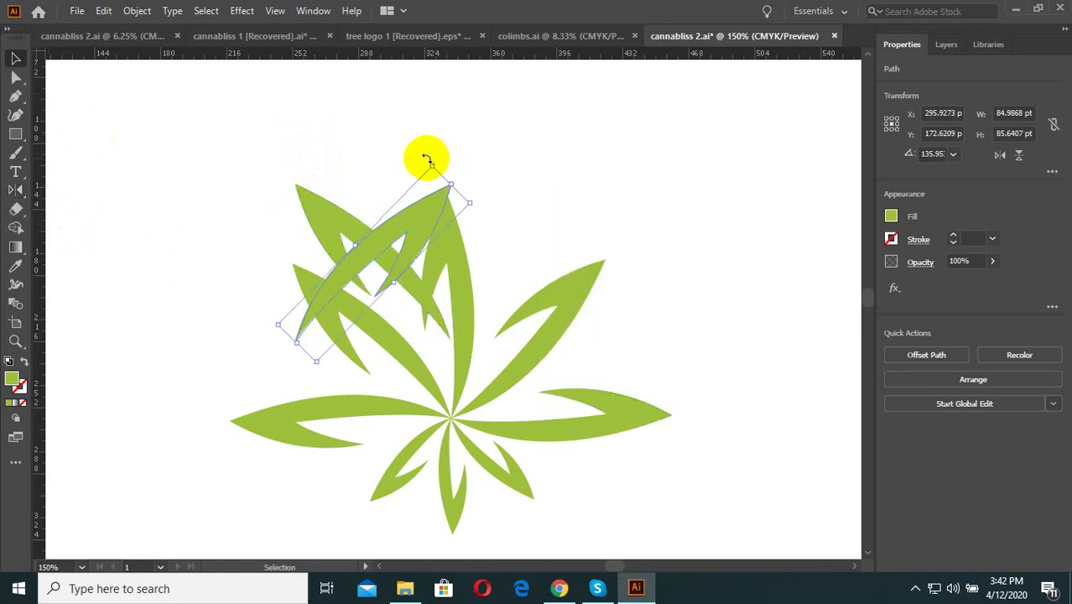
Rotate the mirrored copy, place it beside the original, and move both leaves upward.
{"action": "left_click_drag", "start_coordinate": [427, 159], "coordinate": [228, 168]}
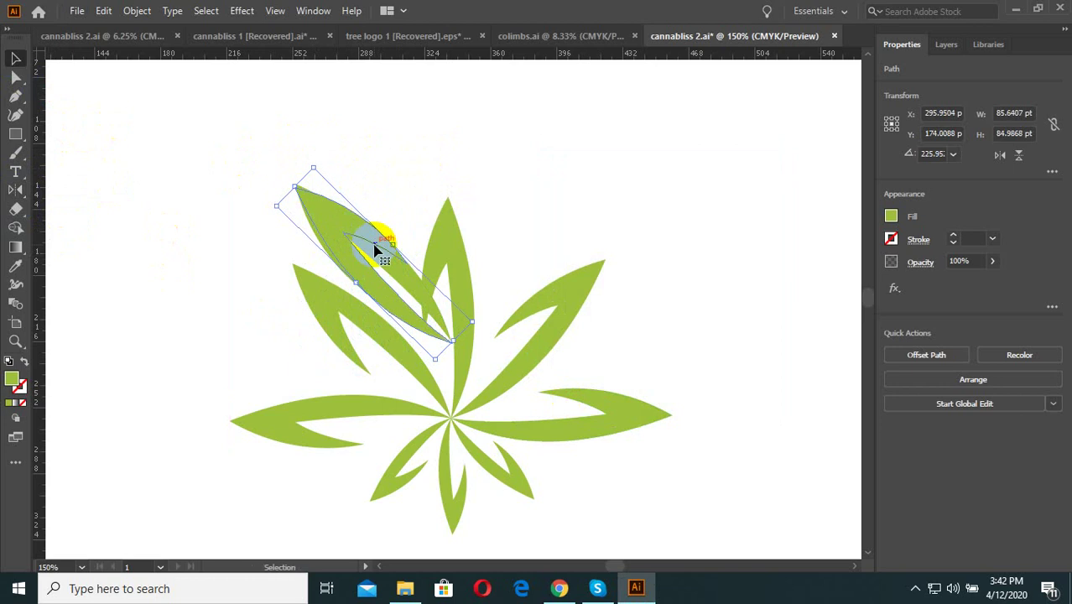
{"action": "mouse_move", "coordinate": [346, 227]}
{"action": "left_mouse_down"}
{"action": "mouse_move", "coordinate": [332, 244]}
{"action": "mouse_move", "coordinate": [361, 233]}
{"action": "mouse_move", "coordinate": [258, 135]}
{"action": "left_mouse_up"}
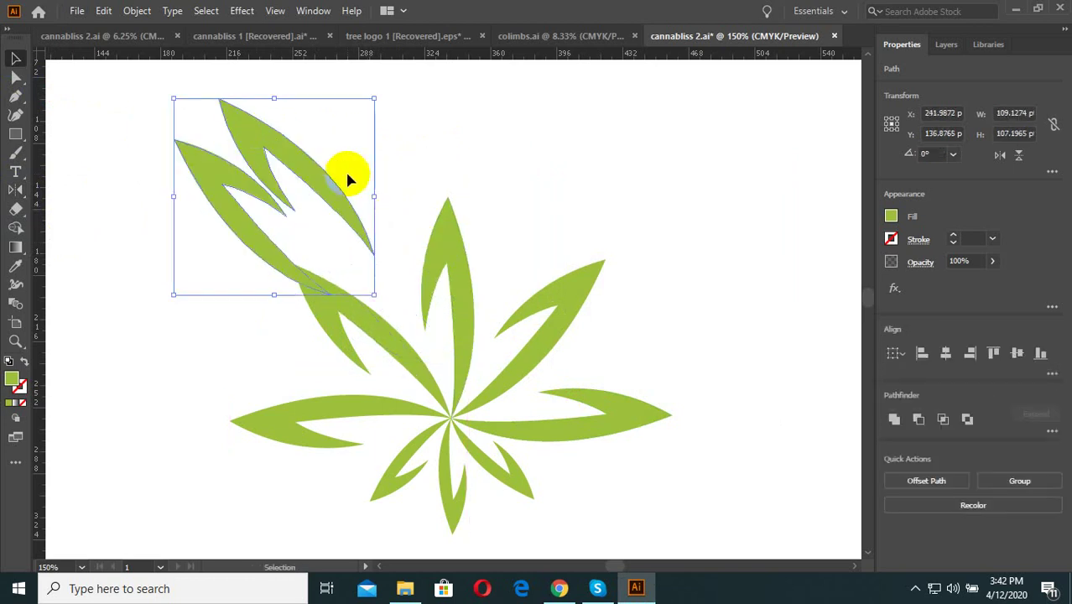
{"action": "left_click", "coordinate": [407, 163]}
{"action": "left_click", "coordinate": [360, 234]}
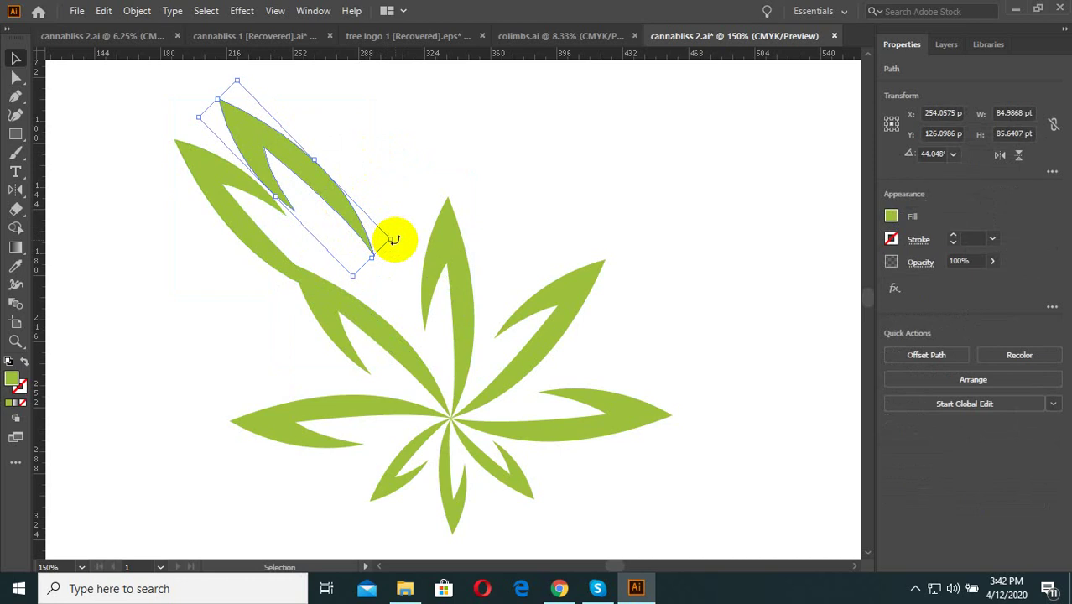
{"action": "mouse_move", "coordinate": [400, 239]}
{"action": "left_mouse_down"}
{"action": "mouse_move", "coordinate": [378, 280]}
{"action": "mouse_move", "coordinate": [351, 244]}
{"action": "left_mouse_up"}
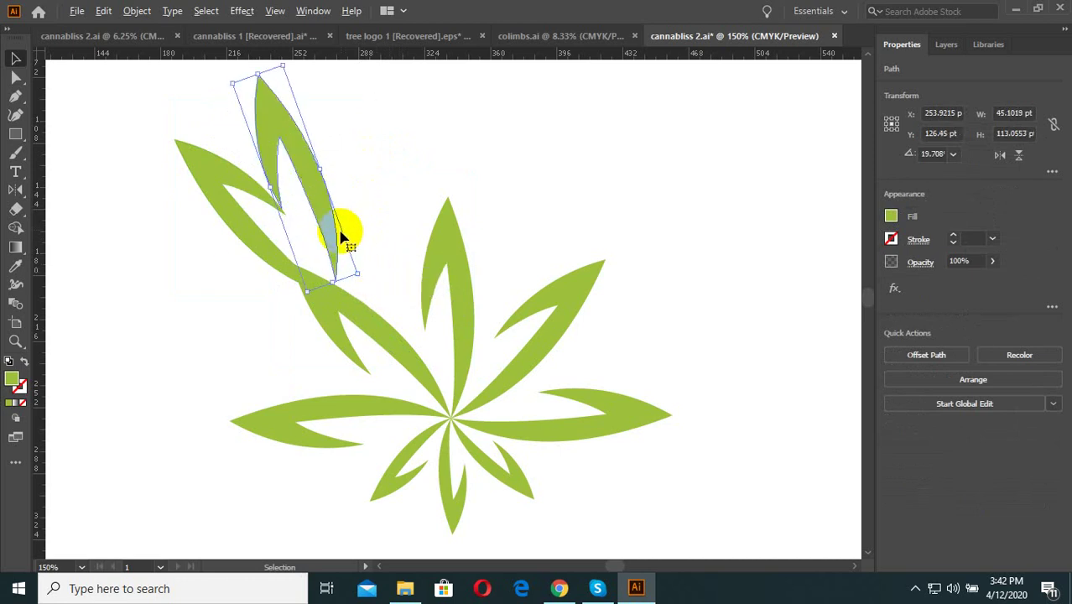
{"action": "left_click", "coordinate": [208, 208], "text": "shift"}
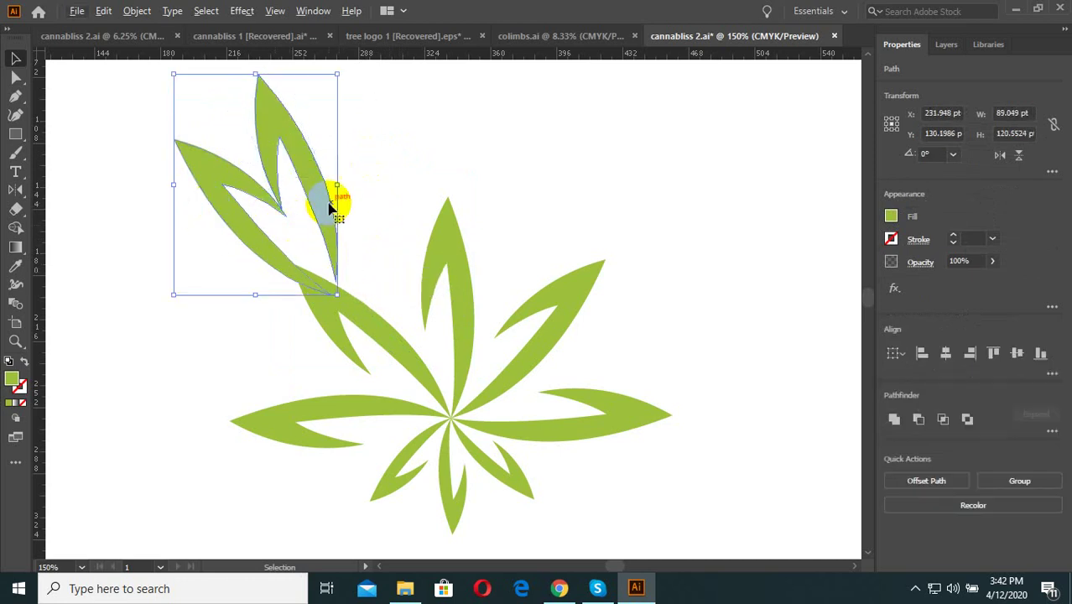
{"action": "left_click_drag", "start_coordinate": [330, 208], "coordinate": [311, 143]}
{"action": "left_click", "coordinate": [359, 155]}
{"action": "left_click", "coordinate": [316, 163]}
Rotate the upright leaf slightly to 12.6°.
{"action": "scroll", "coordinate": [317, 163], "scroll_direction": "up", "scroll_amount": 1}
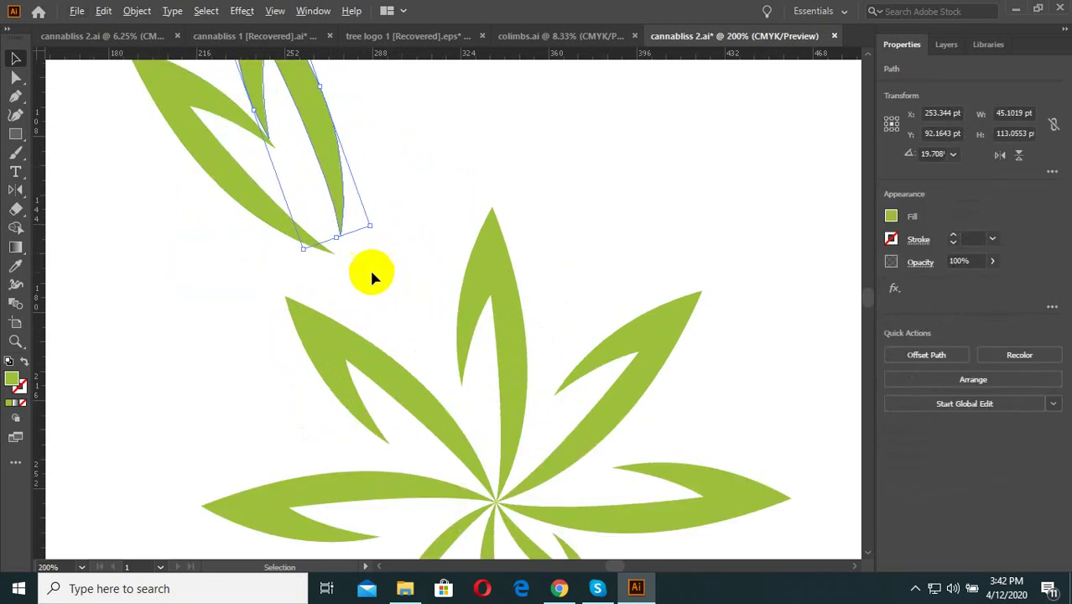
{"action": "scroll", "coordinate": [329, 227], "scroll_direction": "up", "scroll_amount": 2}
{"action": "scroll", "coordinate": [380, 256], "scroll_direction": "up", "scroll_amount": 1}
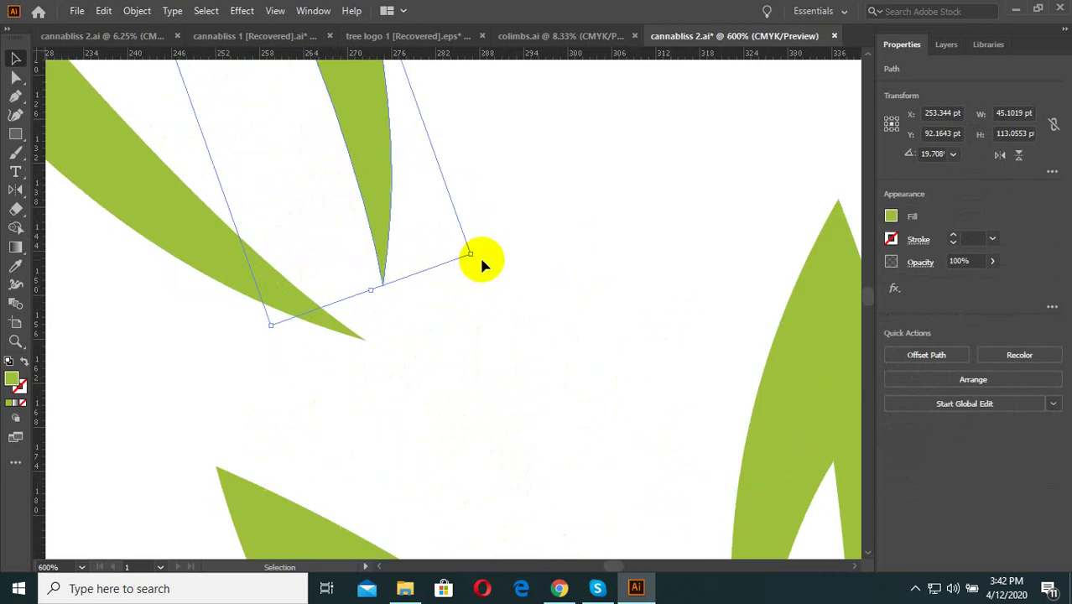
{"action": "left_click_drag", "start_coordinate": [479, 256], "coordinate": [454, 375]}
{"action": "scroll", "coordinate": [418, 353], "scroll_direction": "down", "scroll_amount": 2}
{"action": "scroll", "coordinate": [395, 280], "scroll_direction": "up", "scroll_amount": 3}
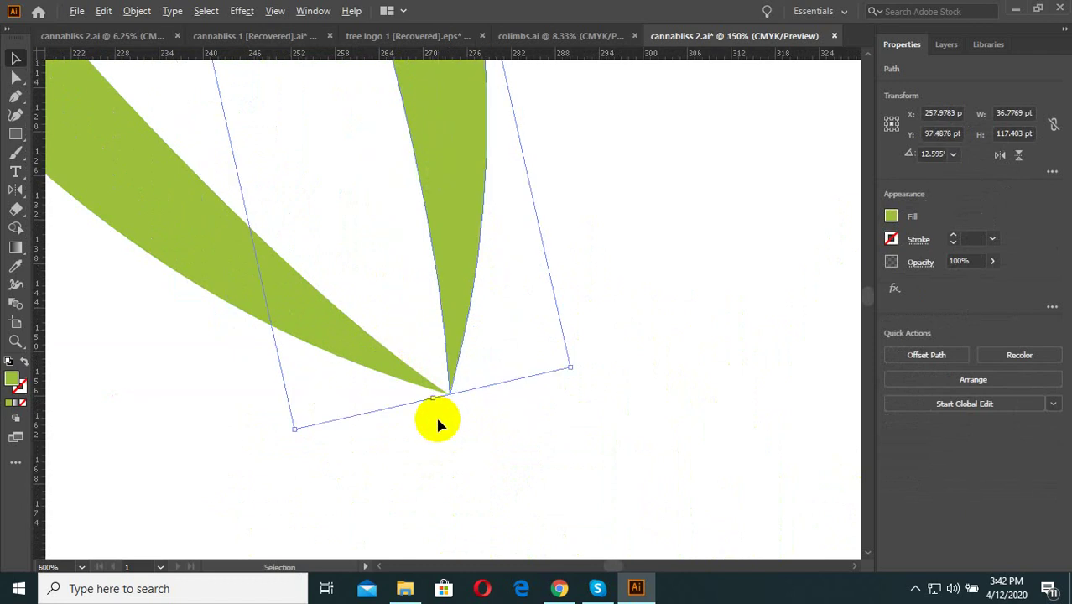
{"action": "scroll", "coordinate": [470, 416], "scroll_direction": "down", "scroll_amount": 3}
{"action": "left_click", "coordinate": [516, 410]}
{"action": "scroll", "coordinate": [436, 353], "scroll_direction": "up", "scroll_amount": 2}
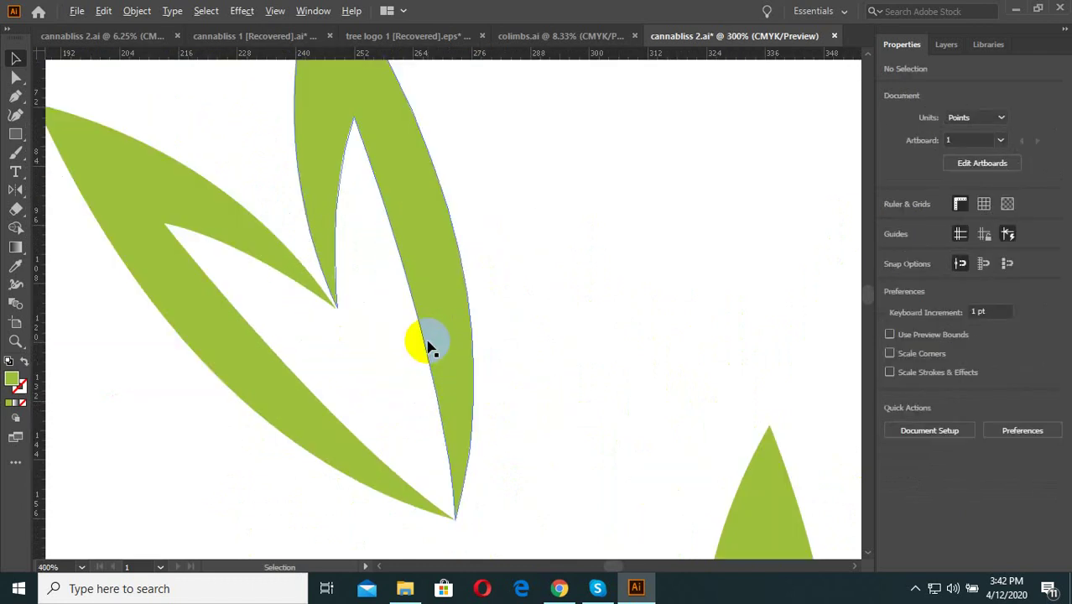
{"action": "scroll", "coordinate": [428, 346], "scroll_direction": "down", "scroll_amount": 3}
Group the two leaves into one sprig.
{"action": "left_click_drag", "start_coordinate": [491, 233], "coordinate": [250, 357]}
{"action": "right_click", "coordinate": [403, 234]}
{"action": "left_click", "coordinate": [467, 332]}
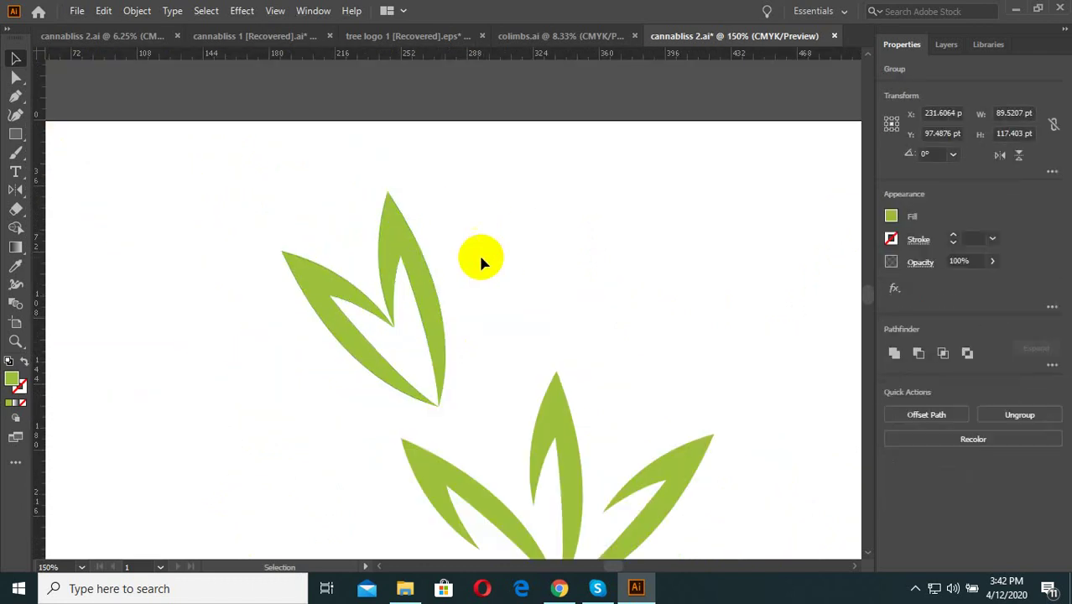
{"action": "scroll", "coordinate": [482, 262], "scroll_direction": "down", "scroll_amount": 3}
{"action": "scroll", "coordinate": [391, 327], "scroll_direction": "up", "scroll_amount": 3}
Move the two-leaf sprig off the star to stand on its right.
{"action": "left_click_drag", "start_coordinate": [456, 333], "coordinate": [550, 447]}
{"action": "scroll", "coordinate": [525, 333], "scroll_direction": "down", "scroll_amount": 3}
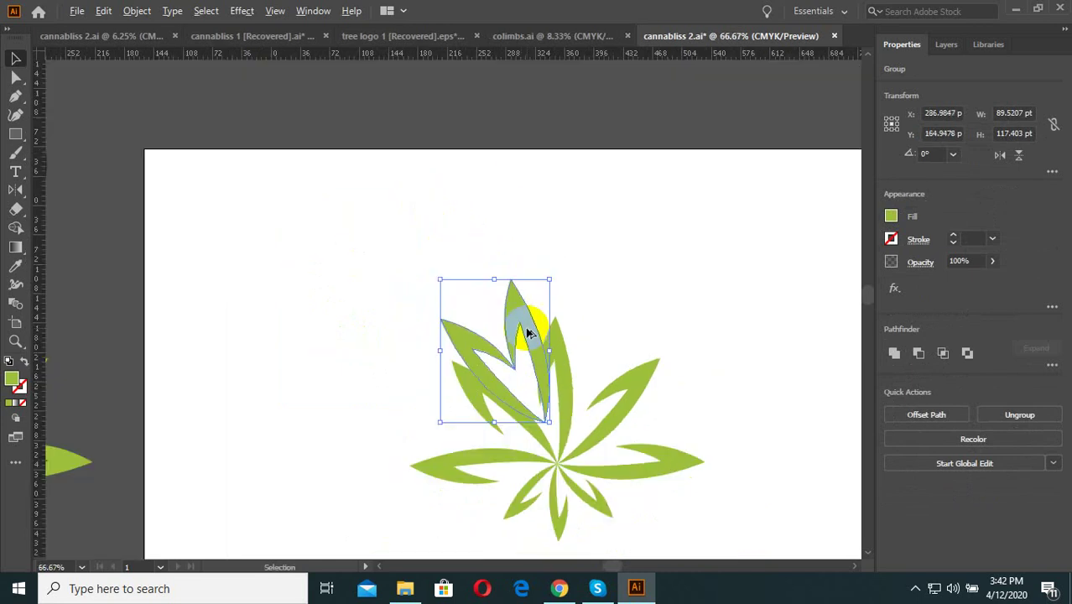
{"action": "scroll", "coordinate": [536, 360], "scroll_direction": "up", "scroll_amount": 3}
{"action": "left_click", "coordinate": [642, 292]}
{"action": "scroll", "coordinate": [587, 354], "scroll_direction": "down", "scroll_amount": 2}
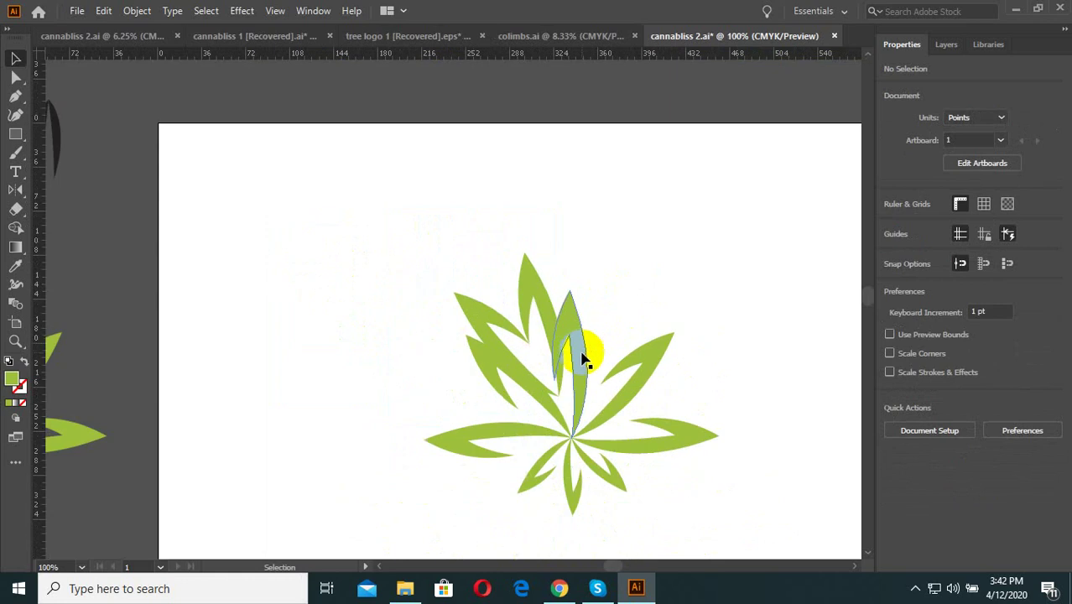
{"action": "scroll", "coordinate": [581, 354], "scroll_direction": "up", "scroll_amount": 2}
{"action": "mouse_move", "coordinate": [537, 199]}
{"action": "left_mouse_down"}
{"action": "mouse_move", "coordinate": [478, 243]}
{"action": "mouse_move", "coordinate": [701, 297]}
{"action": "left_mouse_up"}
{"action": "scroll", "coordinate": [517, 266], "scroll_direction": "down", "scroll_amount": 3}
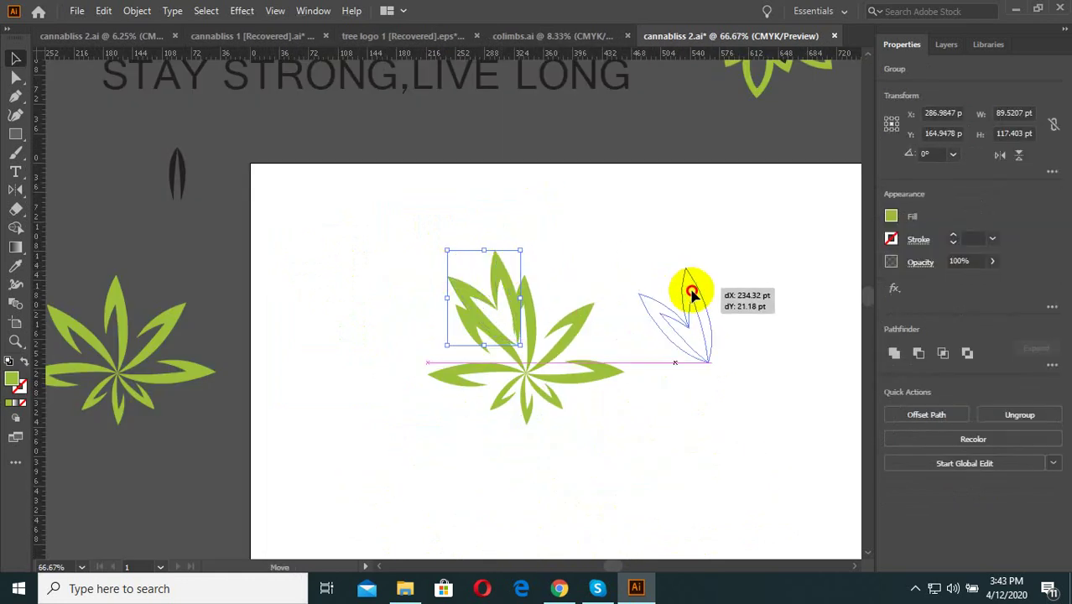
{"action": "left_click_drag", "start_coordinate": [709, 411], "coordinate": [596, 402]}
Drag the star leaf to the artboard's upper left and nudge the sprig slightly left.
{"action": "left_click", "coordinate": [526, 300]}
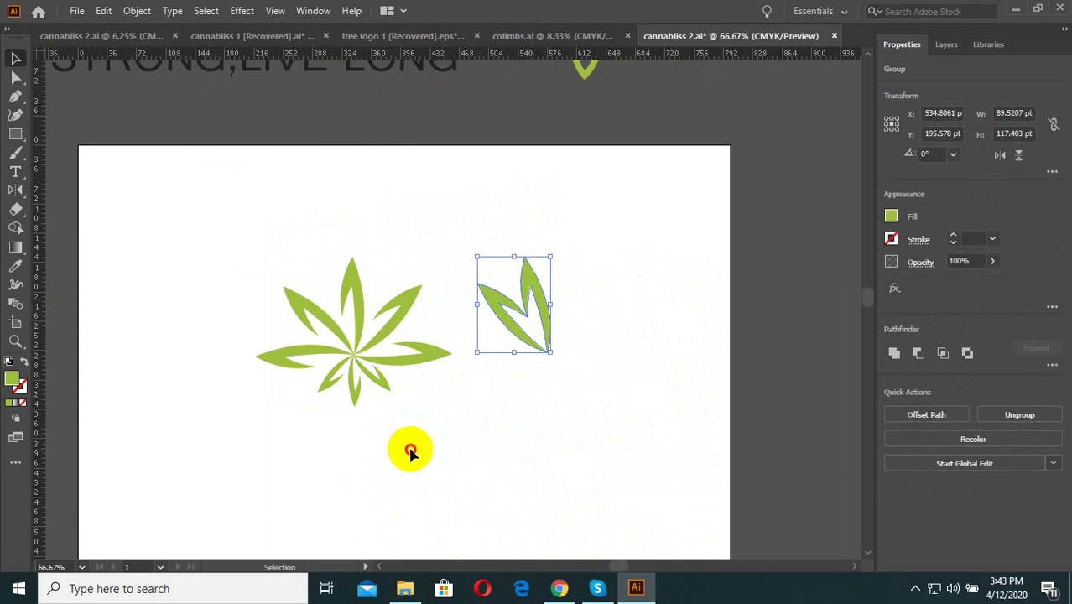
{"action": "left_click", "coordinate": [386, 346]}
{"action": "left_click_drag", "start_coordinate": [386, 345], "coordinate": [227, 248]}
{"action": "left_click", "coordinate": [335, 342]}
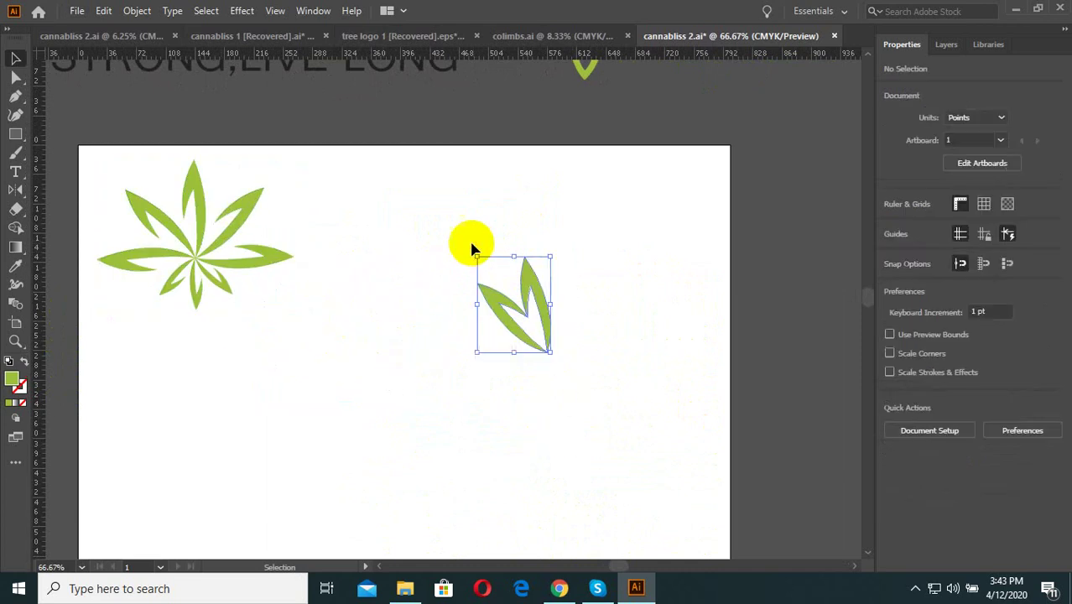
{"action": "left_click_drag", "start_coordinate": [552, 354], "coordinate": [472, 243]}
{"action": "left_click_drag", "start_coordinate": [532, 288], "coordinate": [485, 292]}
{"action": "left_click_drag", "start_coordinate": [522, 387], "coordinate": [360, 287]}
{"action": "scroll", "coordinate": [527, 373], "scroll_direction": "up", "scroll_amount": 2}
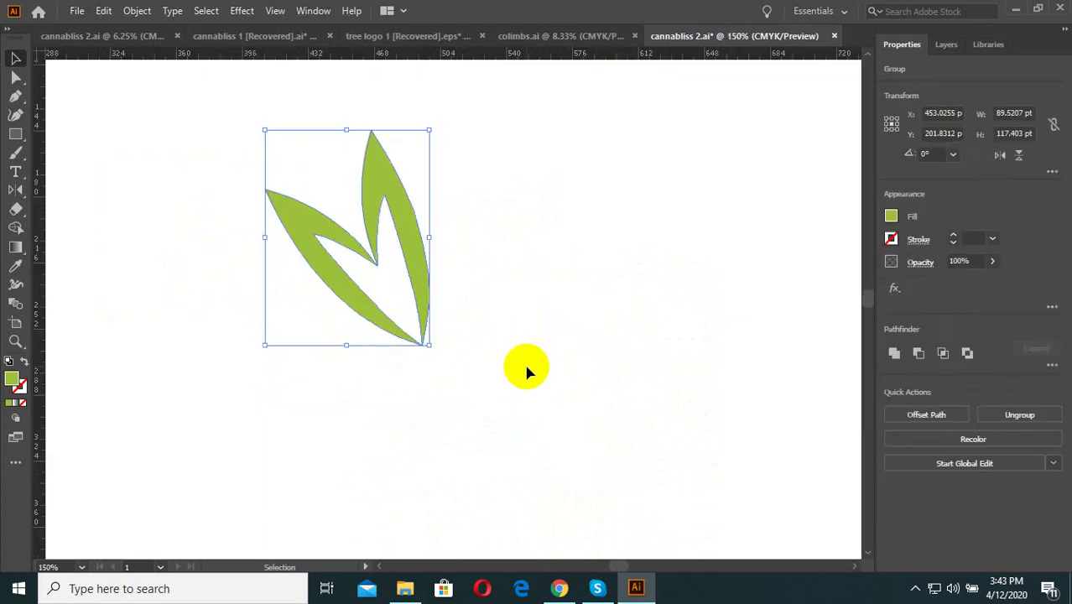
Pick the Rotate tool and try a rotation of the sprig, cancelling it.
{"action": "left_click", "coordinate": [19, 190]}
{"action": "left_click", "coordinate": [73, 192]}
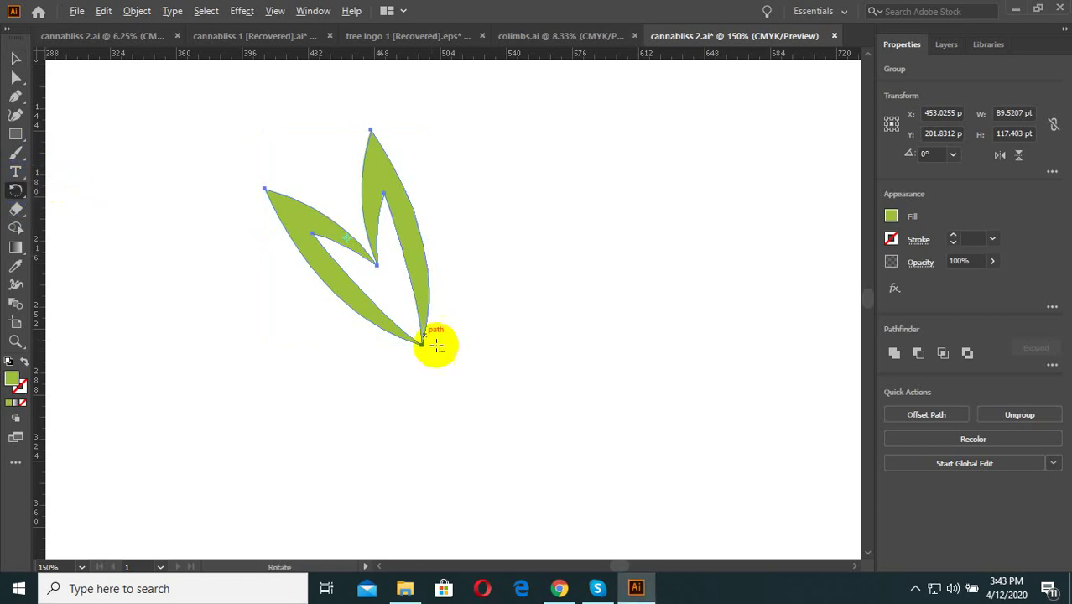
{"action": "left_click", "coordinate": [26, 192]}
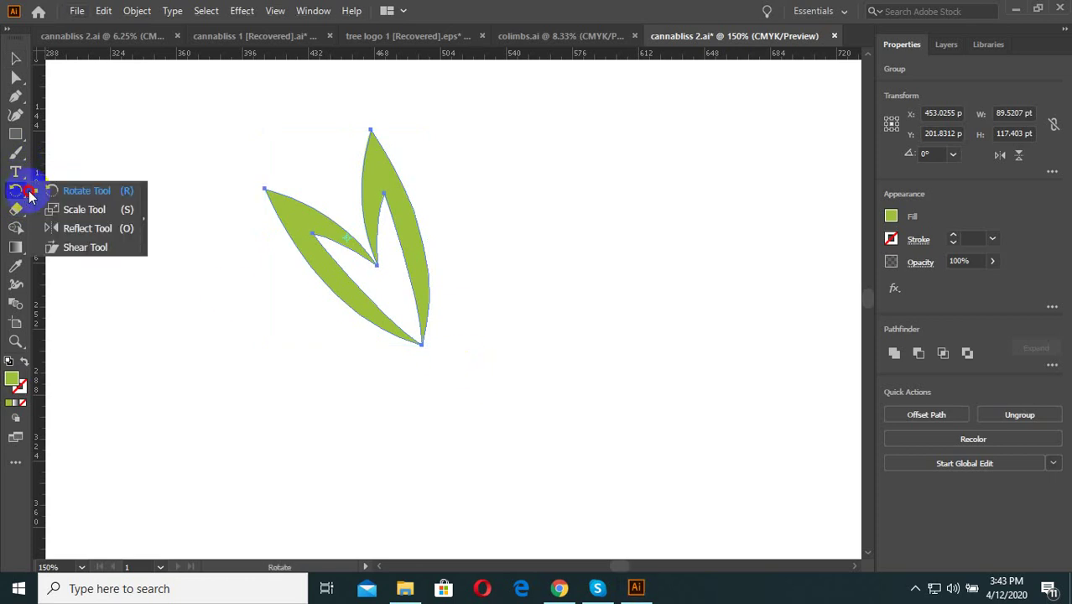
{"action": "left_click", "coordinate": [73, 195]}
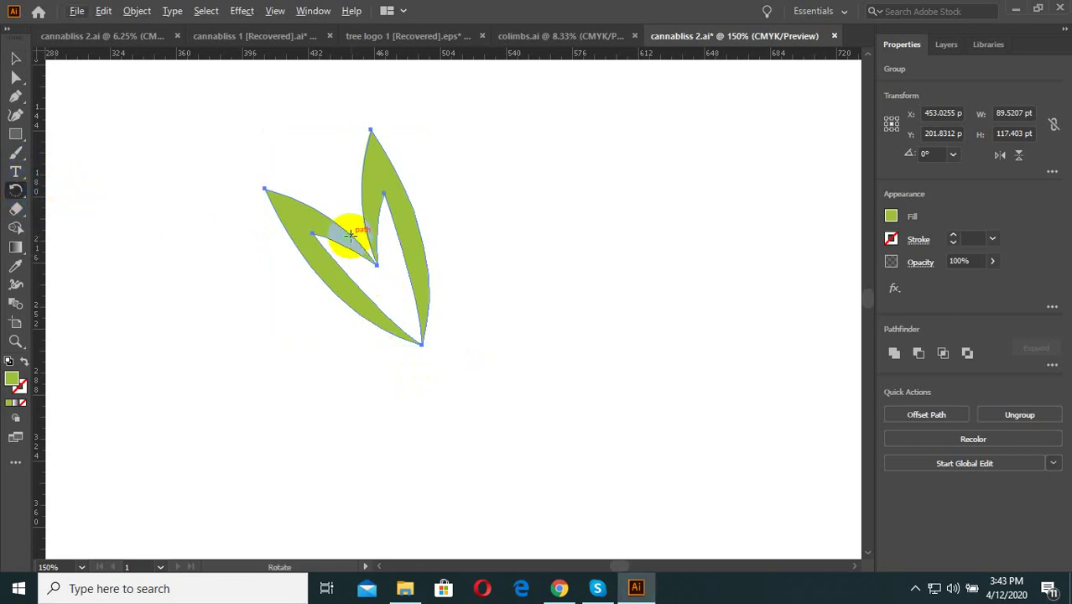
{"action": "left_click_drag", "start_coordinate": [347, 236], "coordinate": [359, 249]}
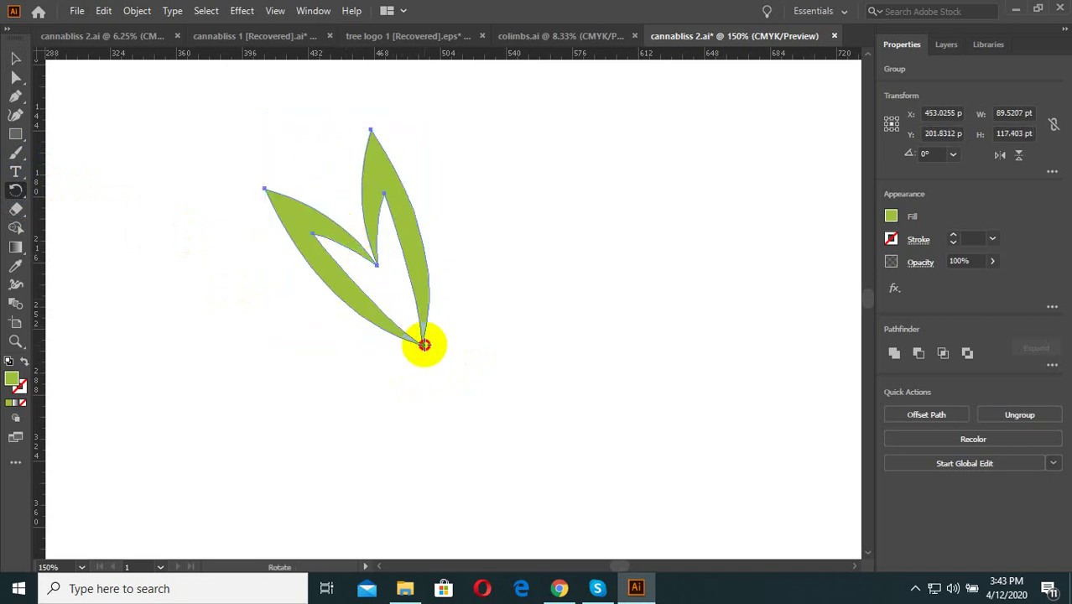
{"action": "key", "text": "Return"}
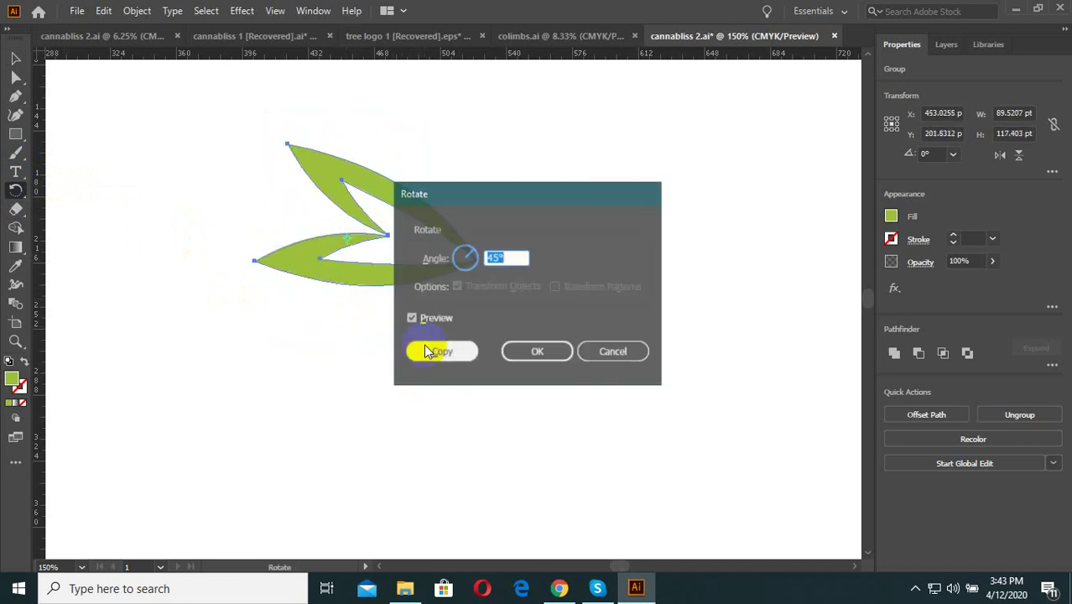
{"action": "left_click", "coordinate": [615, 353]}
{"action": "scroll", "coordinate": [345, 239], "scroll_direction": "up", "scroll_amount": 2}
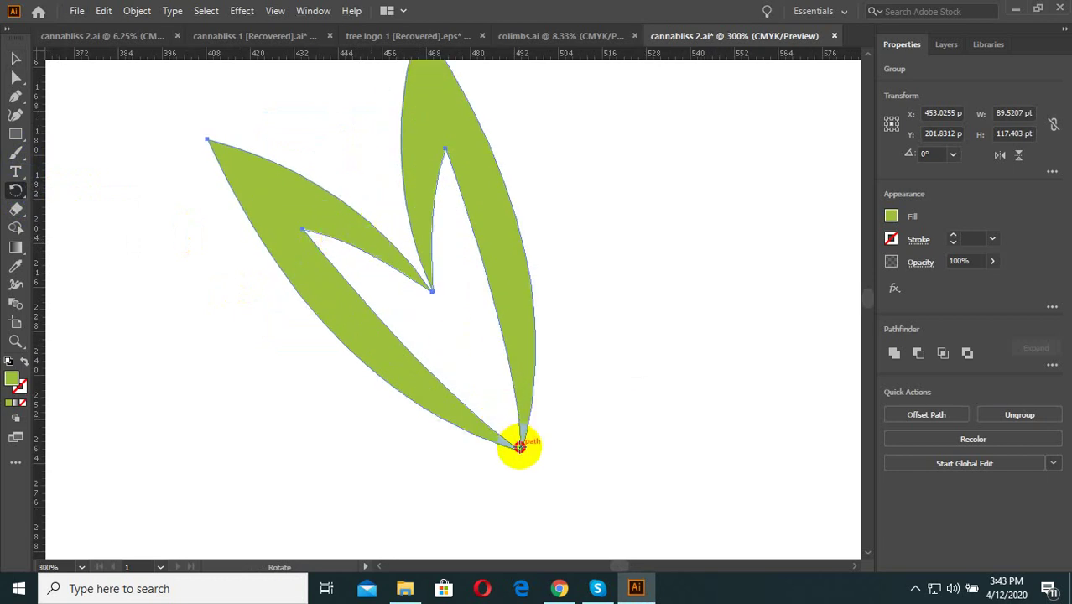
Copy the sprig at 45° around its base tip and repeat with Ctrl+D to close the circle.
{"action": "left_click", "coordinate": [520, 447], "text": "alt"}
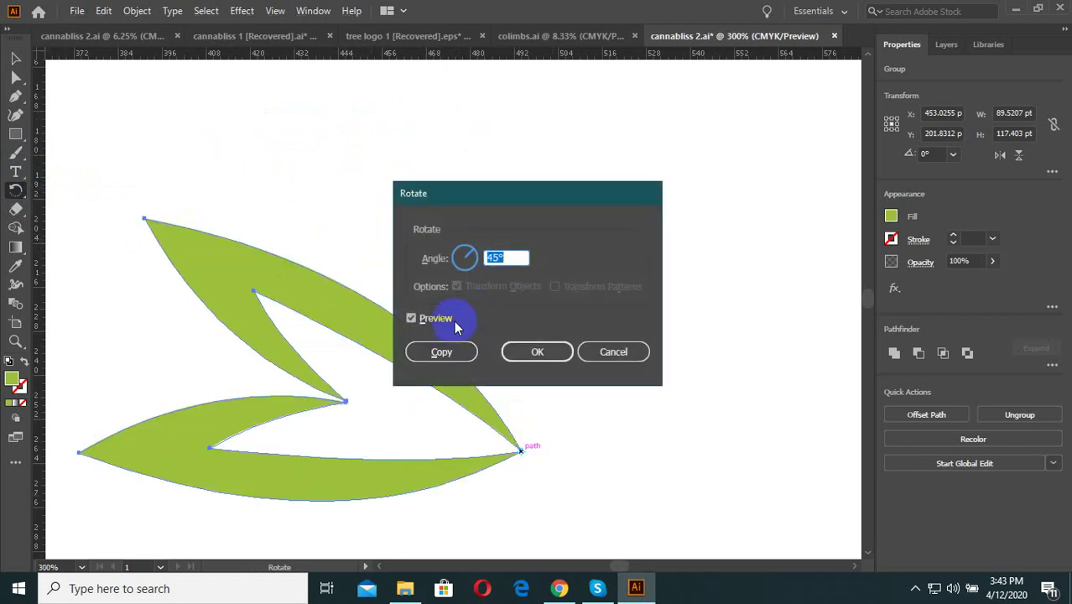
{"action": "left_click", "coordinate": [444, 352]}
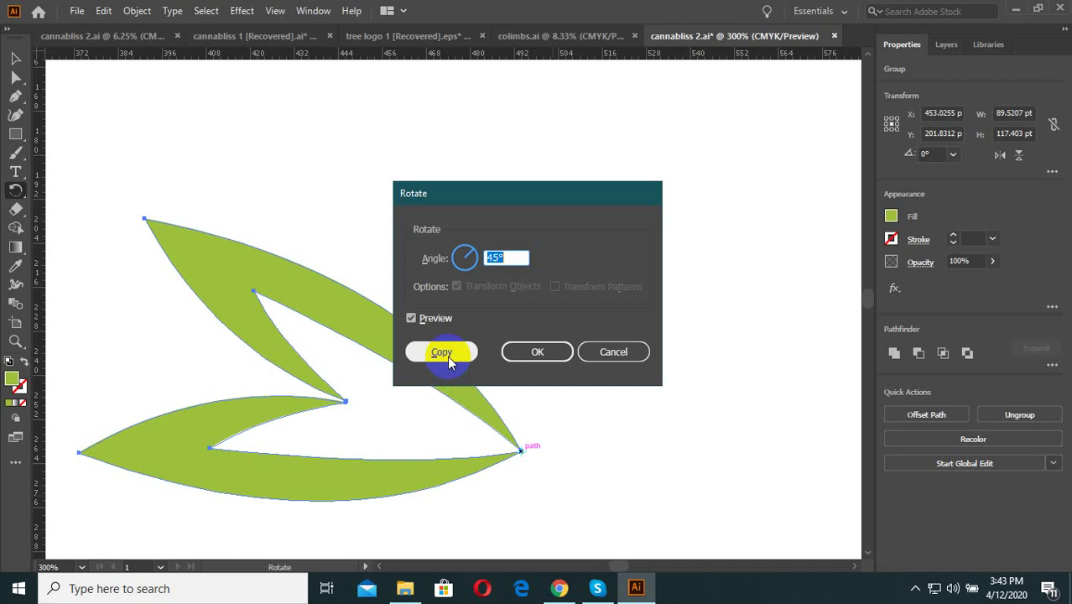
{"action": "scroll", "coordinate": [403, 353], "scroll_direction": "down", "scroll_amount": 2}
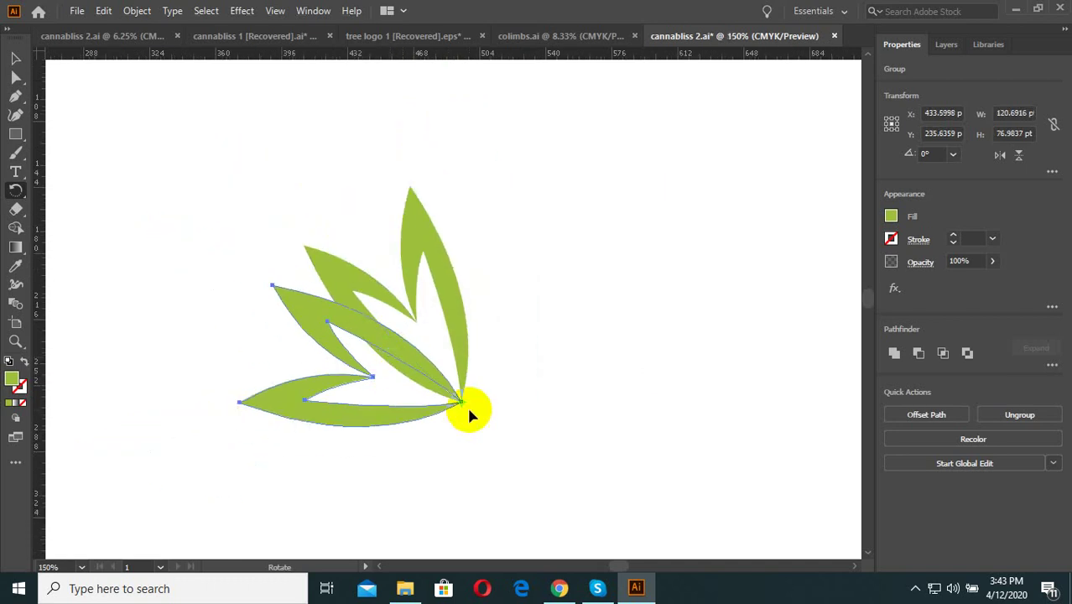
{"action": "key", "text": "ctrl+d"}
{"action": "key", "text": "ctrl+d"}
{"action": "key", "text": "ctrl+d"}
{"action": "key", "text": "ctrl+d"}
{"action": "key", "text": "ctrl+d"}
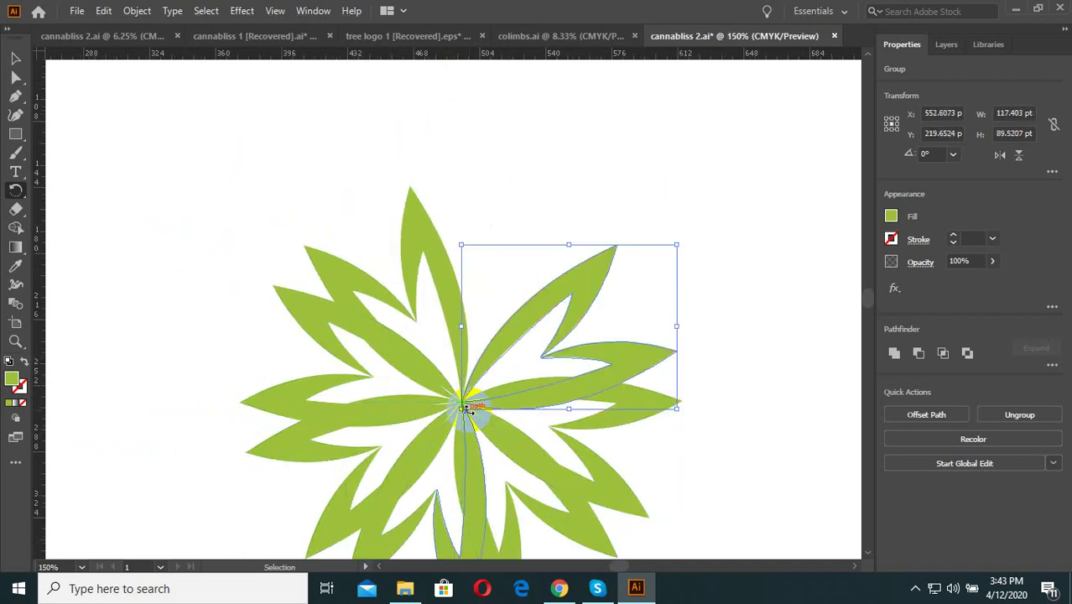
{"action": "key", "text": "ctrl+d"}
{"action": "scroll", "coordinate": [468, 407], "scroll_direction": "down", "scroll_amount": 2}
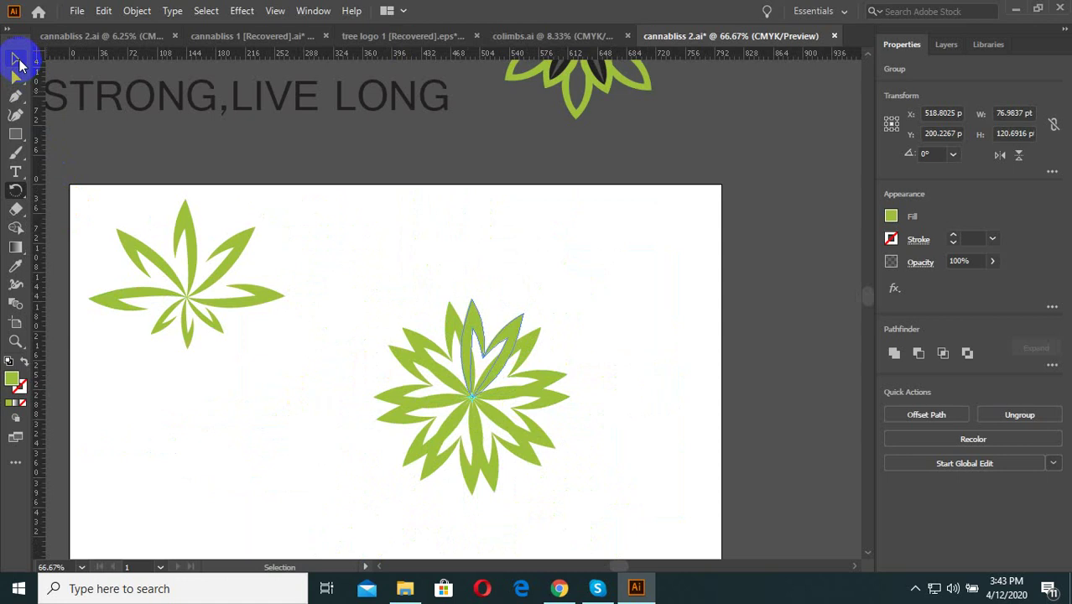
Alt-drag a copy of the whole leaf flower to the artboard's right edge.
{"action": "left_click", "coordinate": [16, 61]}
{"action": "left_click", "coordinate": [584, 301]}
{"action": "scroll", "coordinate": [564, 500], "scroll_direction": "up", "scroll_amount": 1}
{"action": "left_click_drag", "start_coordinate": [578, 497], "coordinate": [250, 180]}
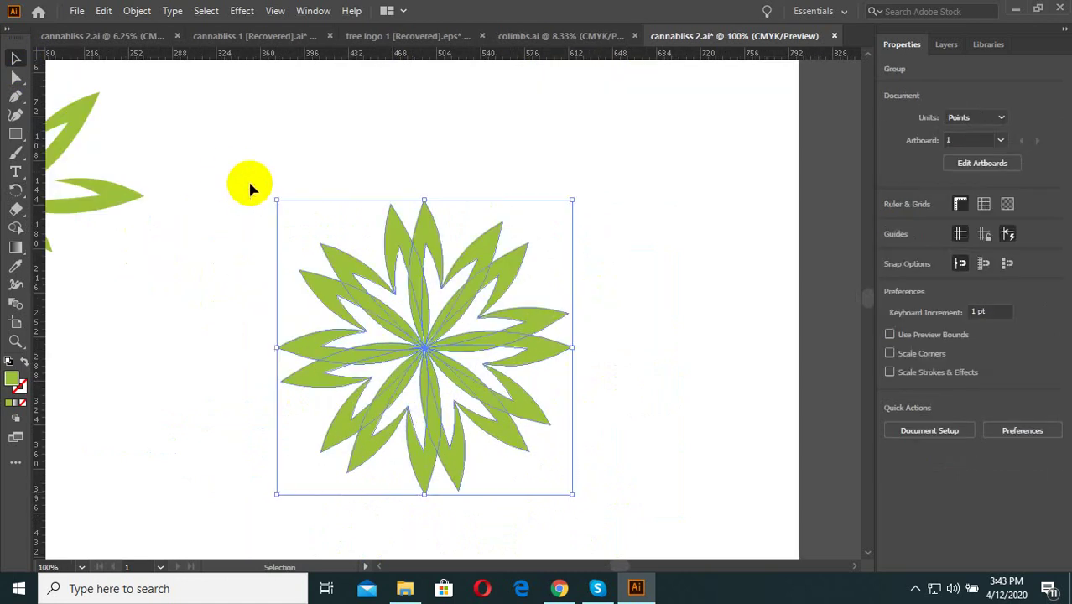
{"action": "scroll", "coordinate": [423, 379], "scroll_direction": "down", "scroll_amount": 2}
{"action": "left_click_drag", "start_coordinate": [423, 378], "coordinate": [643, 319]}
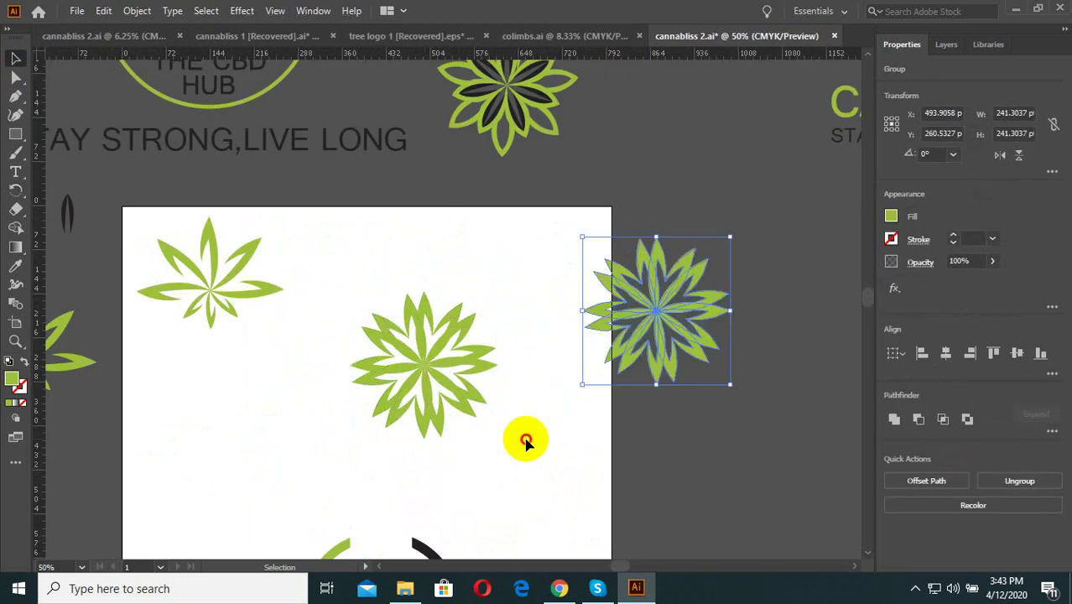
{"action": "left_click", "coordinate": [410, 428]}
Inspect the central flower, then select its top leaf pair and the whole flower.
{"action": "scroll", "coordinate": [410, 428], "scroll_direction": "up", "scroll_amount": 1}
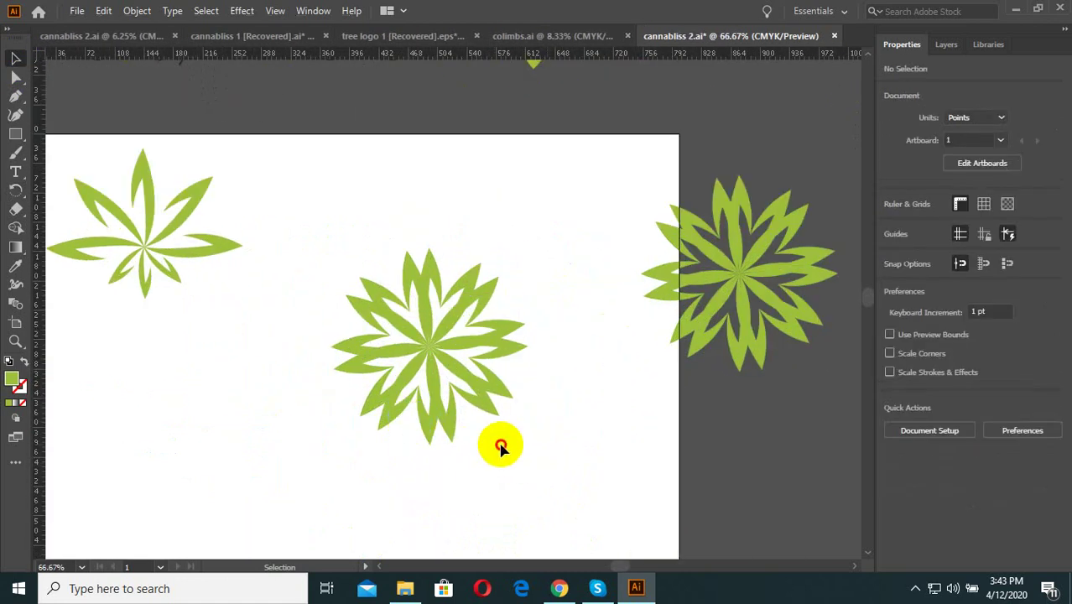
{"action": "left_click_drag", "start_coordinate": [500, 447], "coordinate": [380, 250]}
{"action": "left_click", "coordinate": [443, 287]}
{"action": "scroll", "coordinate": [434, 300], "scroll_direction": "up", "scroll_amount": 3}
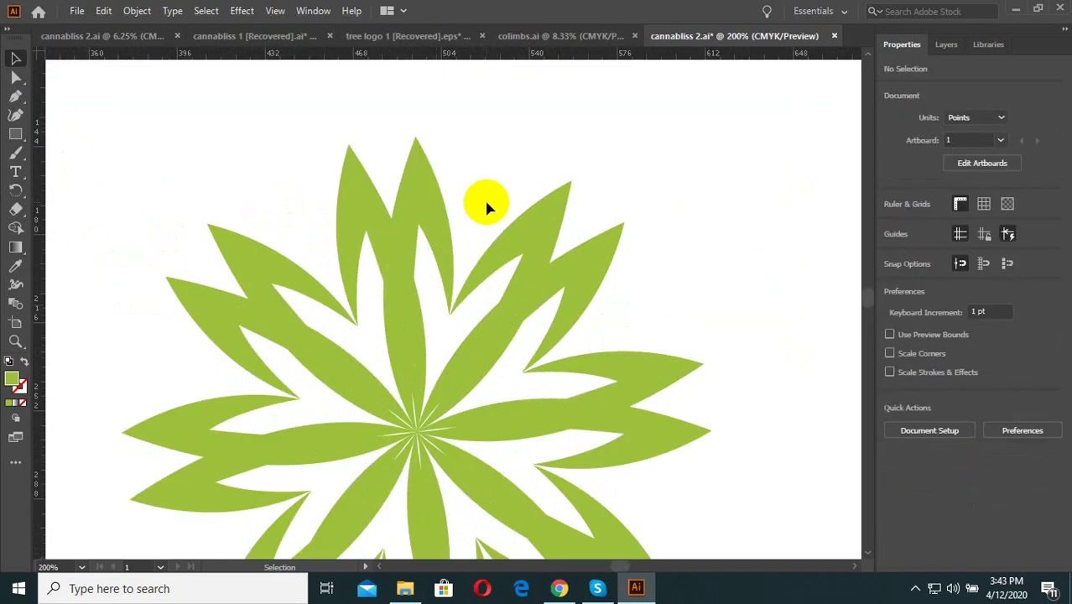
{"action": "scroll", "coordinate": [454, 290], "scroll_direction": "down", "scroll_amount": 1}
{"action": "scroll", "coordinate": [419, 455], "scroll_direction": "up", "scroll_amount": 5}
{"action": "scroll", "coordinate": [444, 333], "scroll_direction": "down", "scroll_amount": 2}
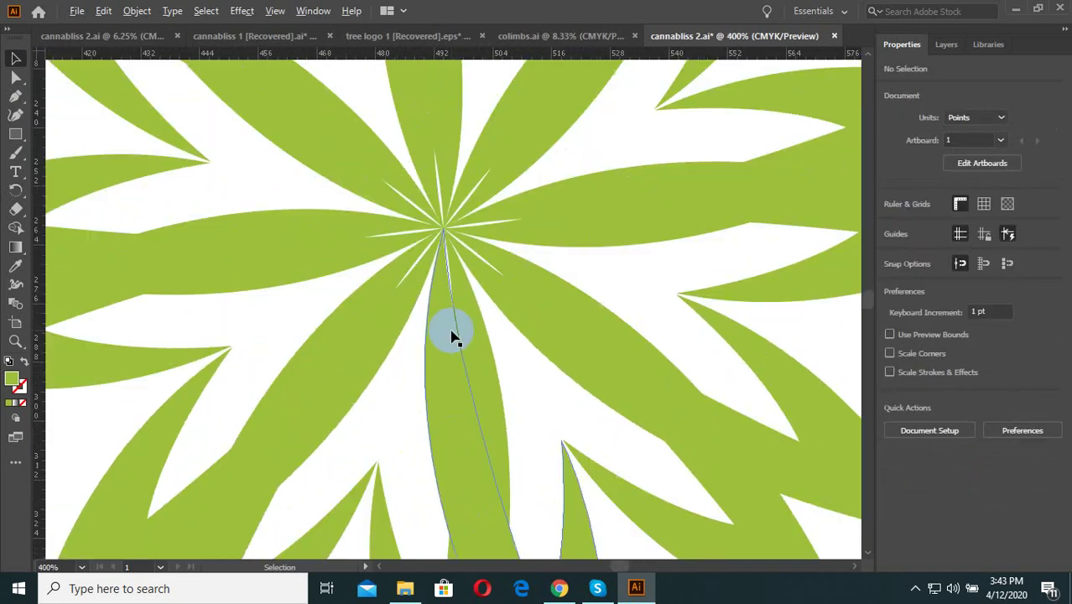
{"action": "scroll", "coordinate": [428, 262], "scroll_direction": "down", "scroll_amount": 1}
{"action": "scroll", "coordinate": [425, 277], "scroll_direction": "down", "scroll_amount": 1}
{"action": "scroll", "coordinate": [424, 344], "scroll_direction": "up", "scroll_amount": 2}
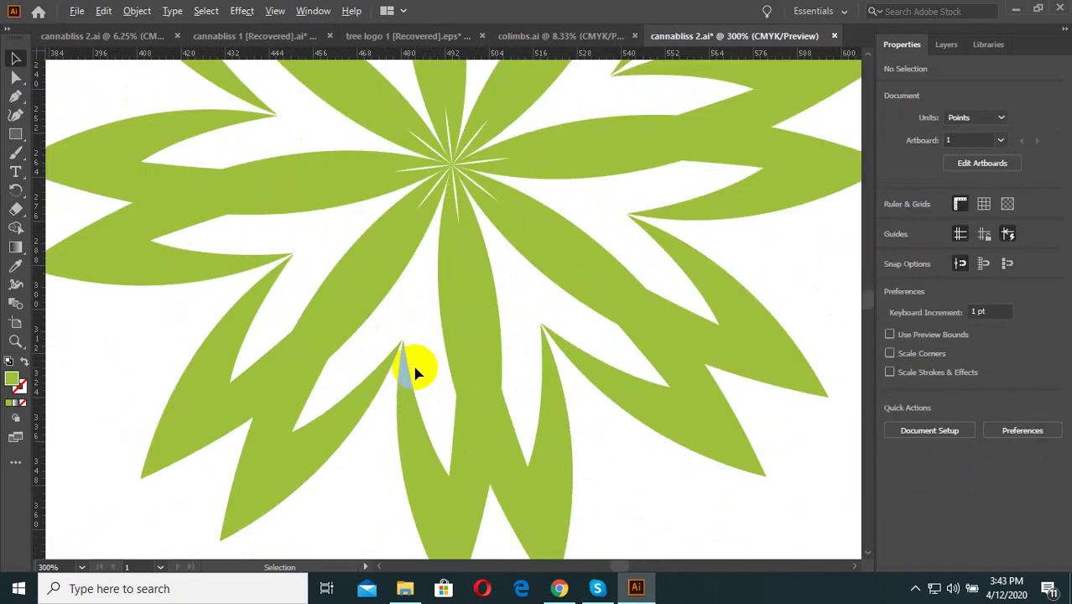
{"action": "scroll", "coordinate": [421, 388], "scroll_direction": "down", "scroll_amount": 3}
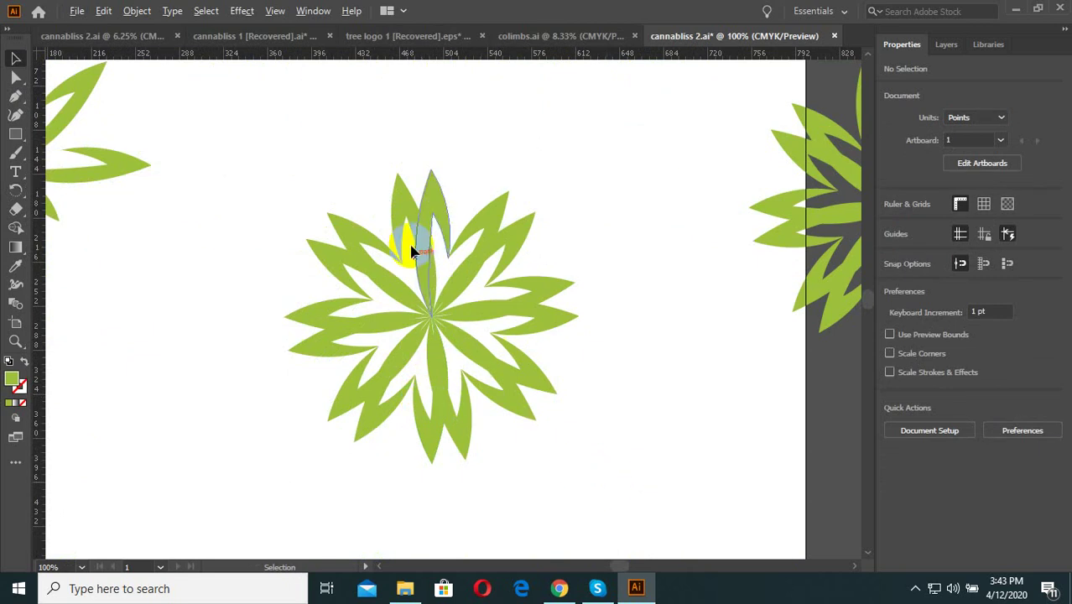
{"action": "left_click", "coordinate": [480, 198]}
{"action": "scroll", "coordinate": [481, 227], "scroll_direction": "down", "scroll_amount": 1}
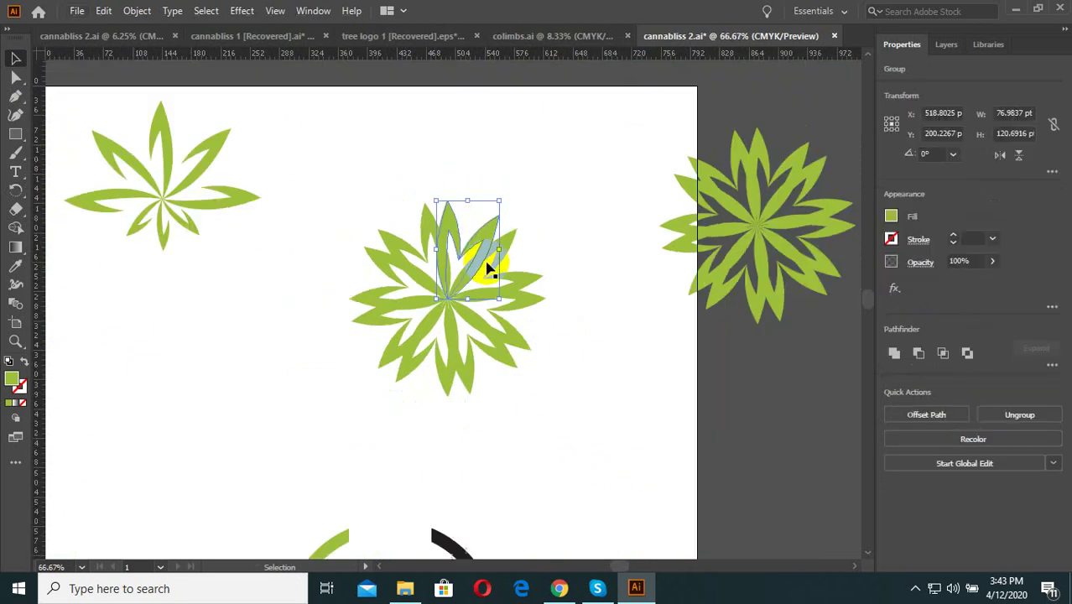
{"action": "left_click", "coordinate": [435, 298]}
Alt-drag a copy of the upper-right leaf pair above the flower.
{"action": "scroll", "coordinate": [478, 261], "scroll_direction": "up", "scroll_amount": 2}
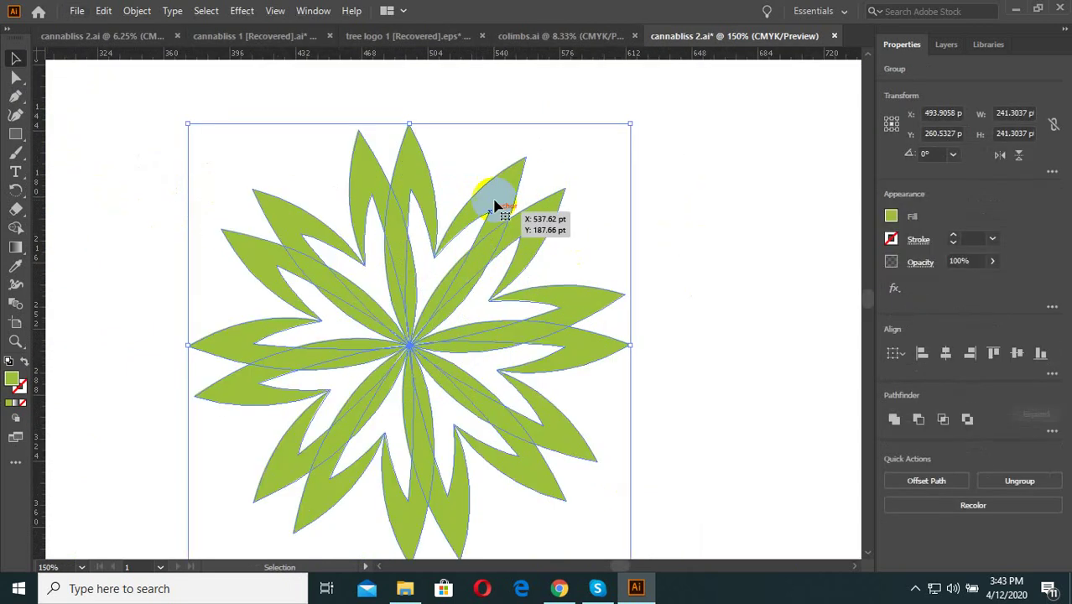
{"action": "left_click", "coordinate": [494, 188]}
{"action": "left_click", "coordinate": [500, 191]}
{"action": "left_click_drag", "start_coordinate": [499, 190], "coordinate": [524, 108]}
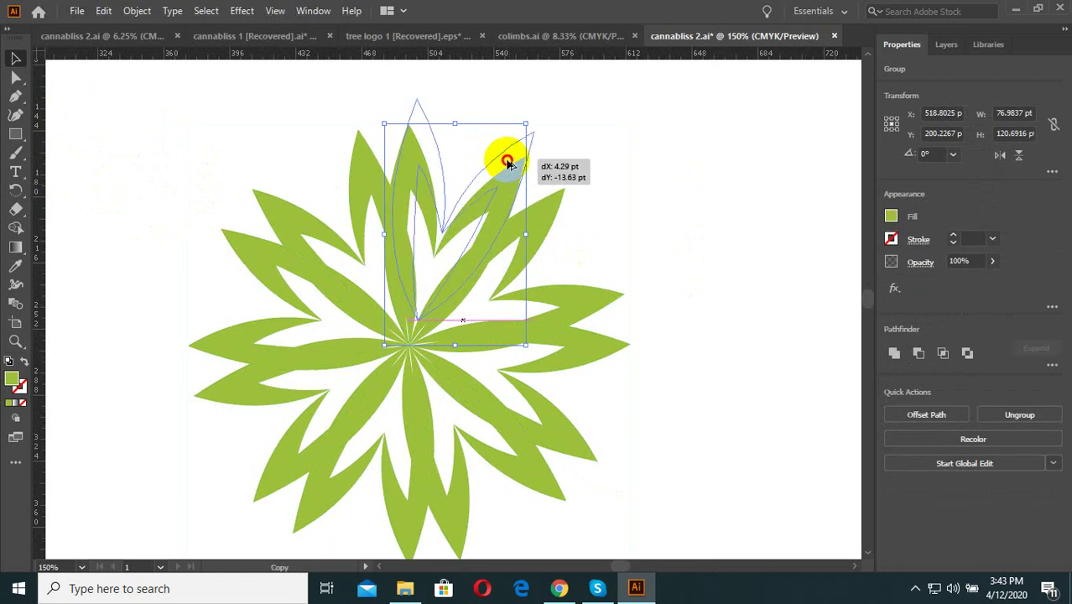
Try narrowing and tilting the copied leaf pair, then undo both changes.
{"action": "scroll", "coordinate": [490, 271], "scroll_direction": "down", "scroll_amount": 1}
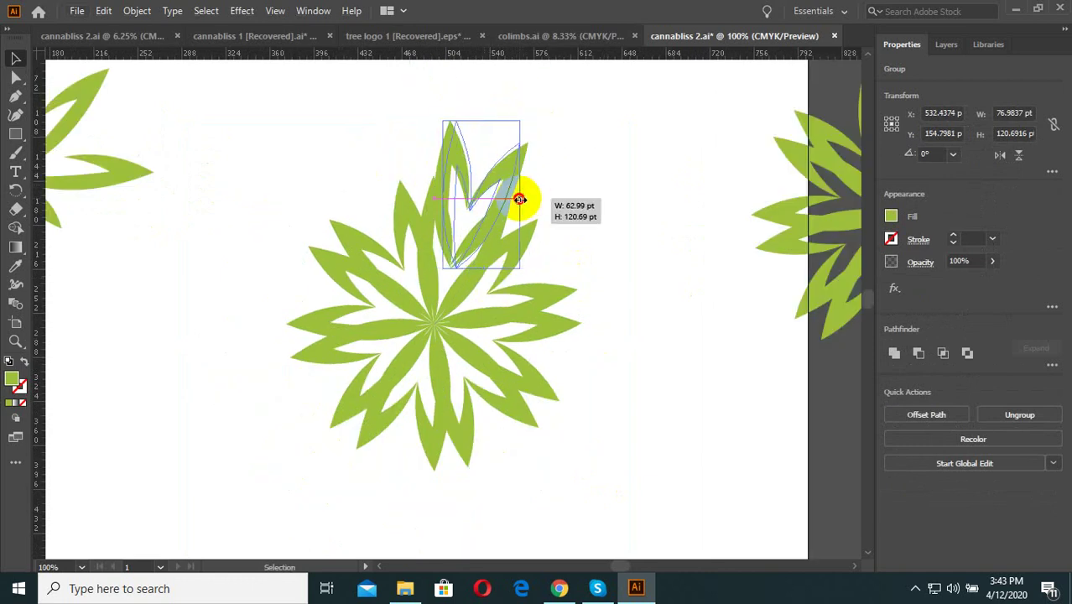
{"action": "left_click_drag", "start_coordinate": [527, 198], "coordinate": [489, 193]}
{"action": "scroll", "coordinate": [487, 195], "scroll_direction": "up", "scroll_amount": 1}
{"action": "key", "text": "a"}
{"action": "key", "text": "ctrl+z"}
{"action": "key", "text": "v"}
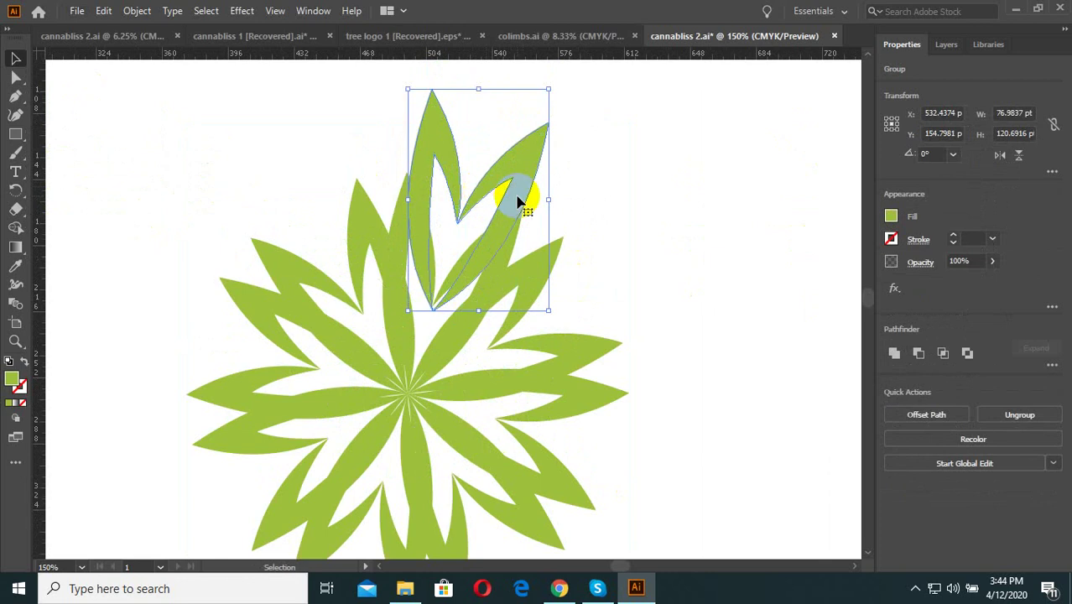
{"action": "left_click_drag", "start_coordinate": [557, 317], "coordinate": [550, 318]}
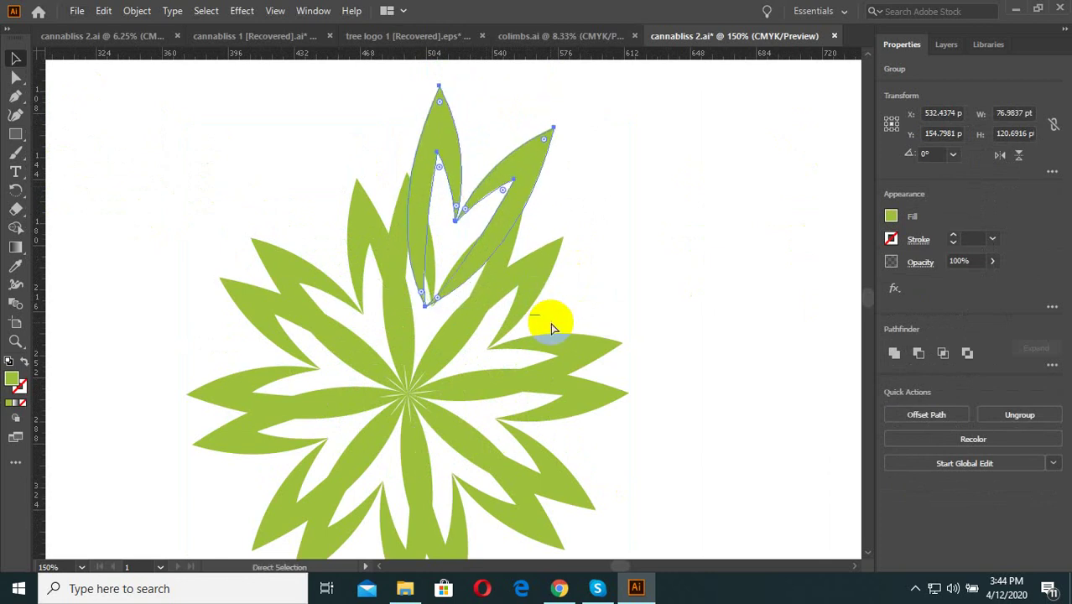
{"action": "key", "text": "ctrl+z"}
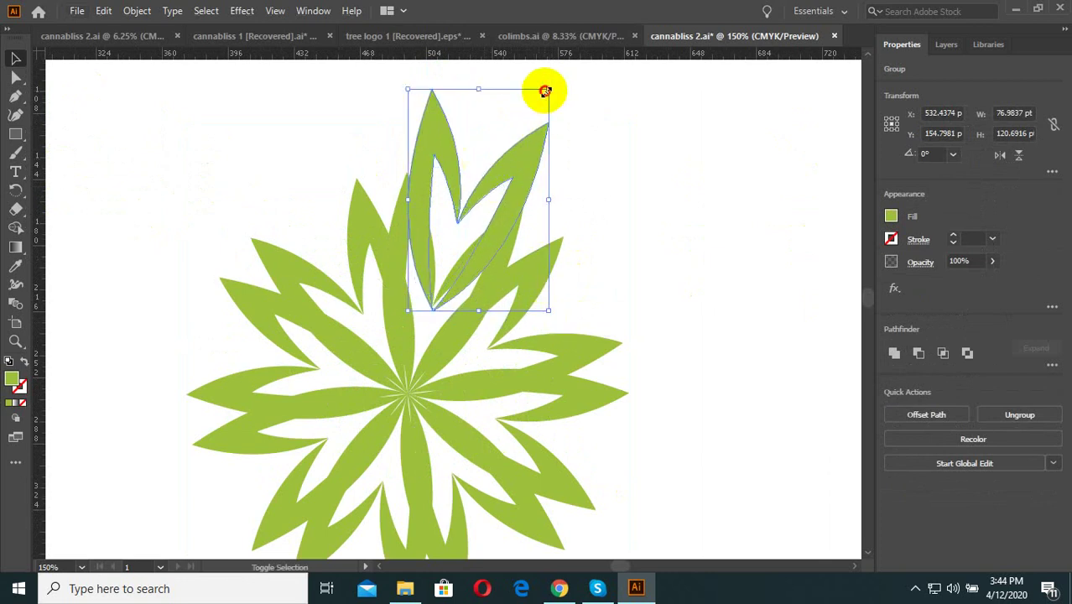
Shrink the copied leaf pair to half size and move it into place.
{"action": "left_click_drag", "start_coordinate": [546, 91], "coordinate": [513, 143]}
{"action": "scroll", "coordinate": [495, 168], "scroll_direction": "up", "scroll_amount": 2}
{"action": "left_click_drag", "start_coordinate": [468, 195], "coordinate": [438, 228]}
{"action": "scroll", "coordinate": [436, 251], "scroll_direction": "up", "scroll_amount": 1}
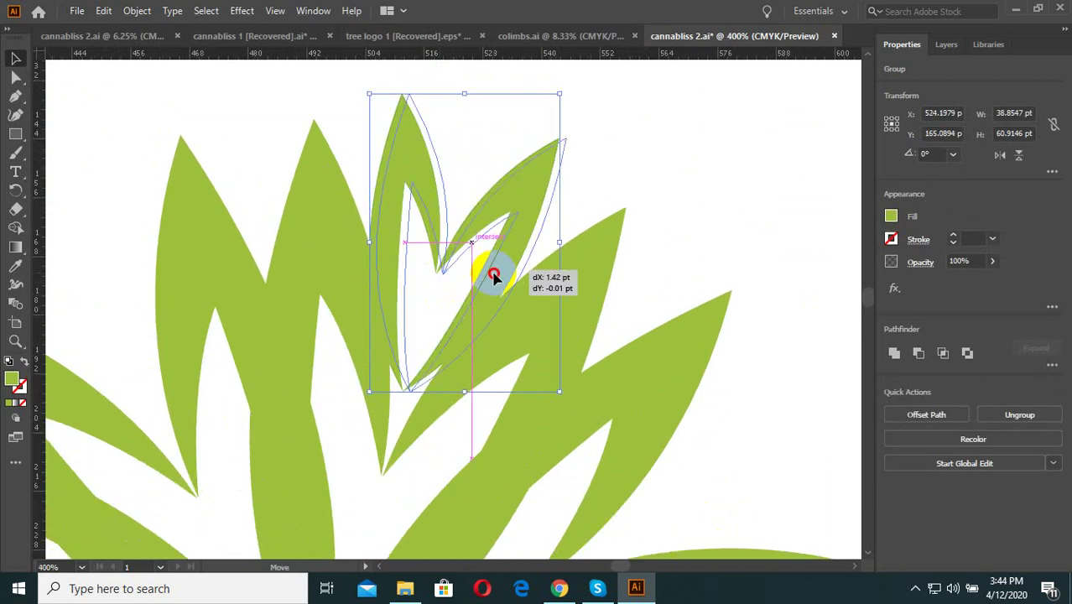
{"action": "left_click_drag", "start_coordinate": [495, 277], "coordinate": [495, 269]}
{"action": "left_click", "coordinate": [448, 246]}
{"action": "scroll", "coordinate": [448, 247], "scroll_direction": "down", "scroll_amount": 1}
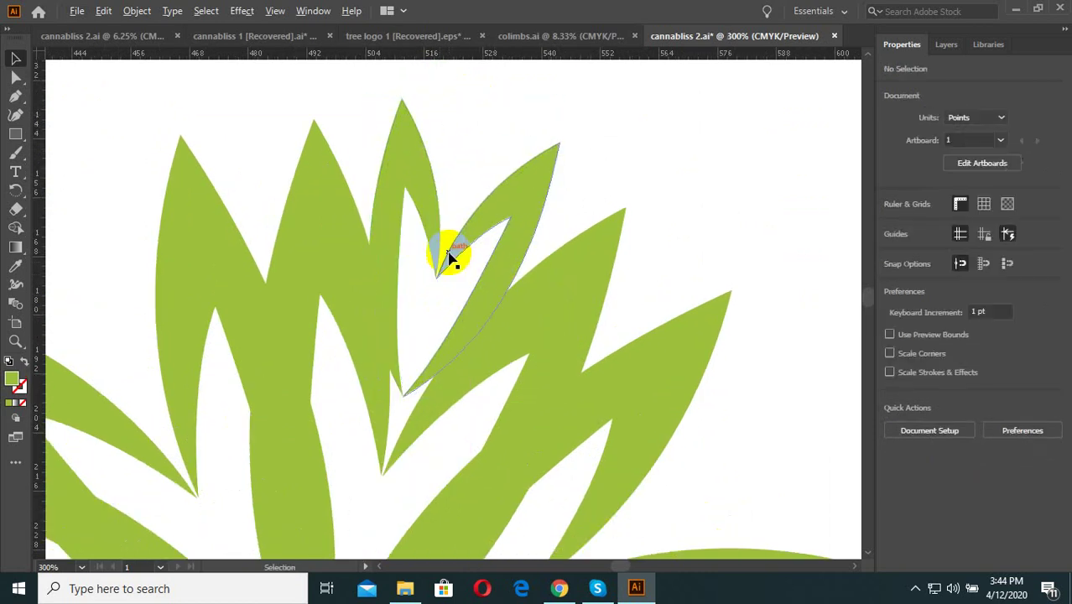
{"action": "scroll", "coordinate": [495, 173], "scroll_direction": "down", "scroll_amount": 1}
{"action": "left_click", "coordinate": [447, 199]}
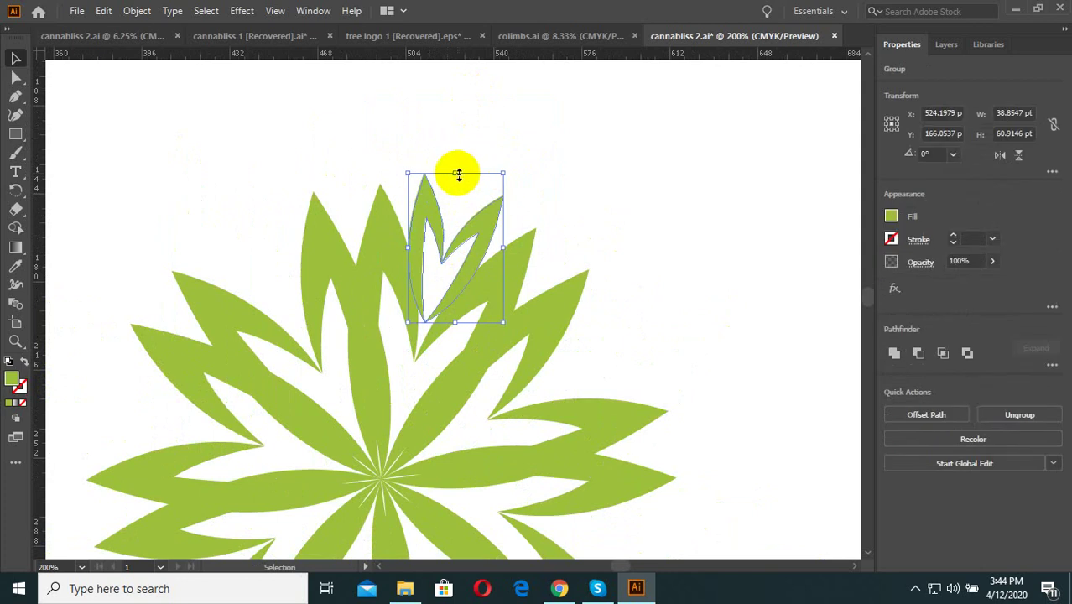
Enlarge the leaf pair to about 60×94 pt and raise it over the flower's upper-left leaves.
{"action": "left_click_drag", "start_coordinate": [459, 174], "coordinate": [531, 124]}
{"action": "scroll", "coordinate": [453, 256], "scroll_direction": "up", "scroll_amount": 1}
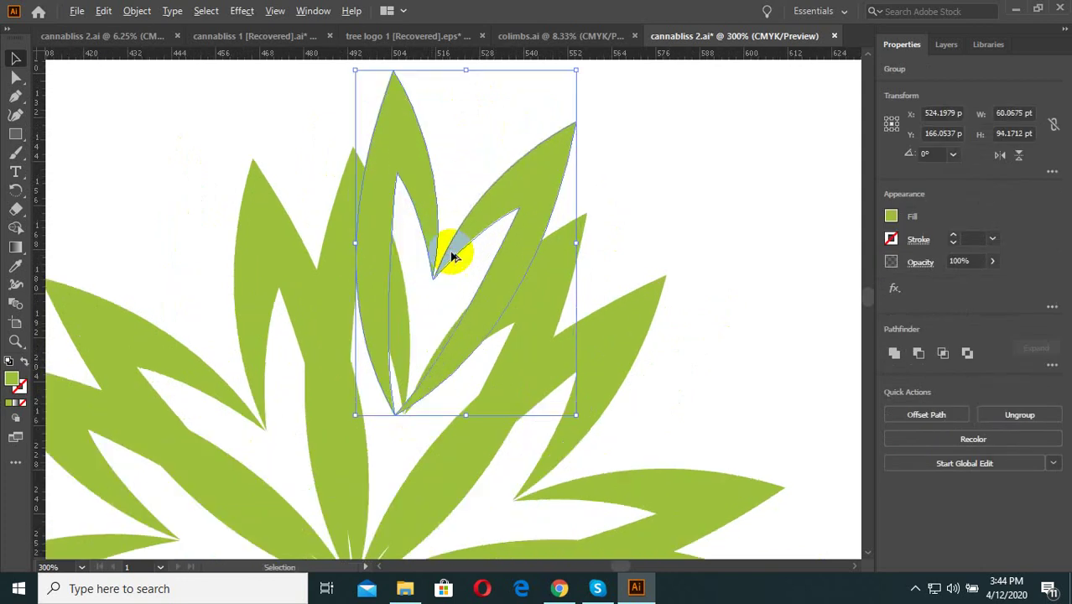
{"action": "mouse_move", "coordinate": [453, 255]}
{"action": "left_mouse_down"}
{"action": "mouse_move", "coordinate": [495, 237]}
{"action": "mouse_move", "coordinate": [496, 170]}
{"action": "left_mouse_up"}
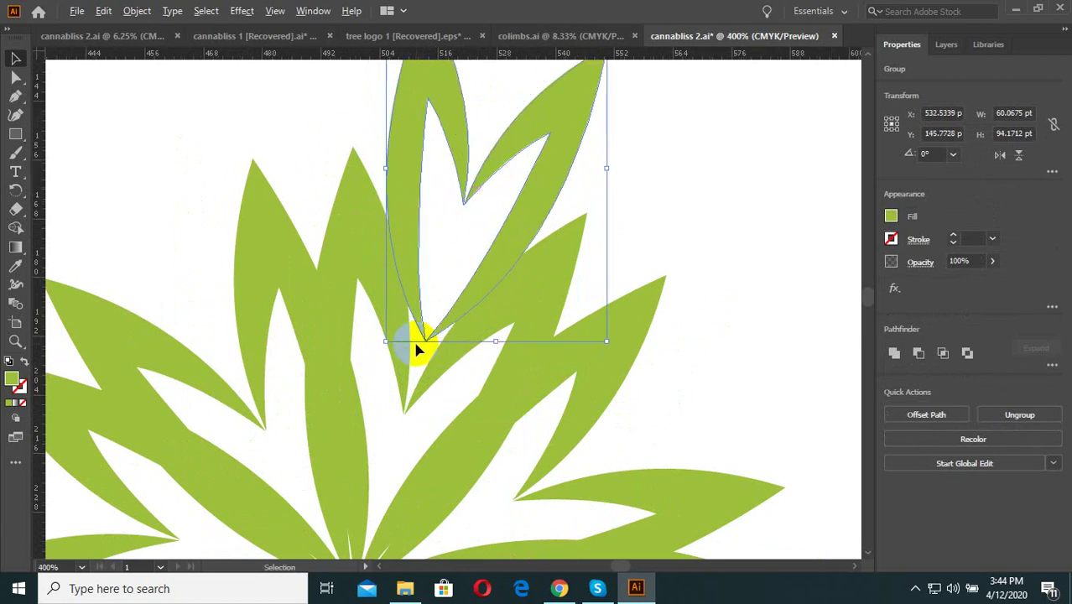
{"action": "scroll", "coordinate": [424, 336], "scroll_direction": "up", "scroll_amount": 4}
{"action": "left_click_drag", "start_coordinate": [468, 298], "coordinate": [474, 276]}
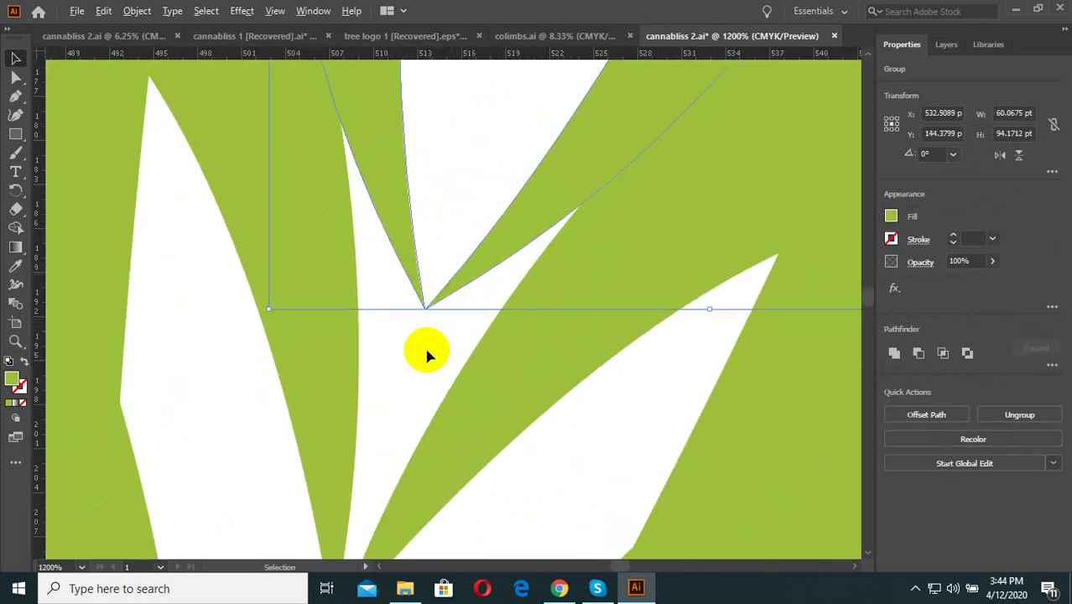
{"action": "scroll", "coordinate": [426, 354], "scroll_direction": "down", "scroll_amount": 3}
{"action": "scroll", "coordinate": [406, 411], "scroll_direction": "down", "scroll_amount": 3}
{"action": "left_click", "coordinate": [554, 281]}
{"action": "scroll", "coordinate": [461, 283], "scroll_direction": "down", "scroll_amount": 1}
{"action": "left_click", "coordinate": [470, 286]}
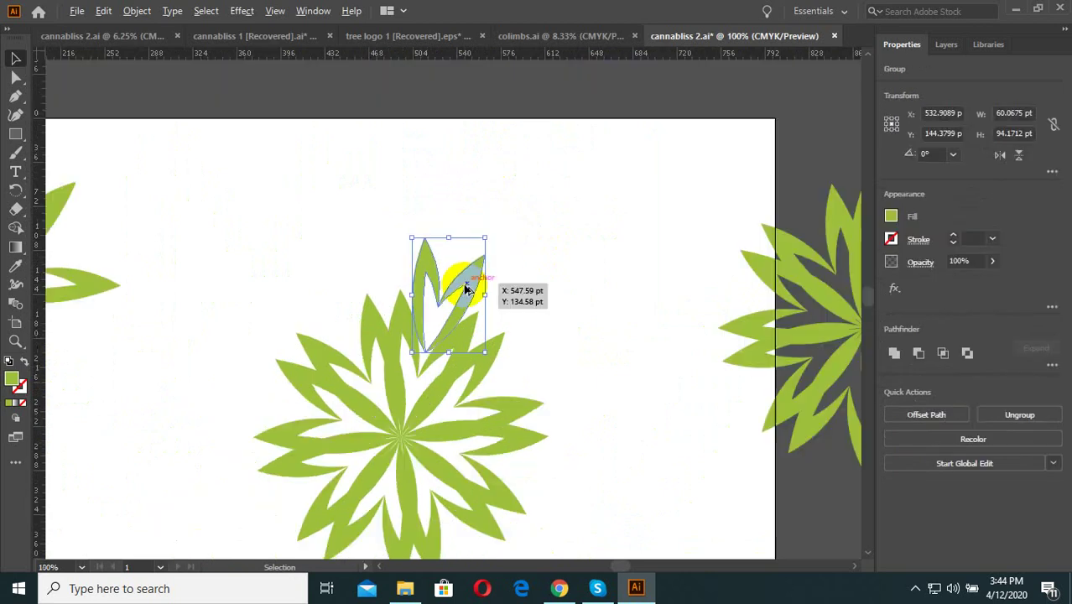
{"action": "left_click", "coordinate": [366, 300]}
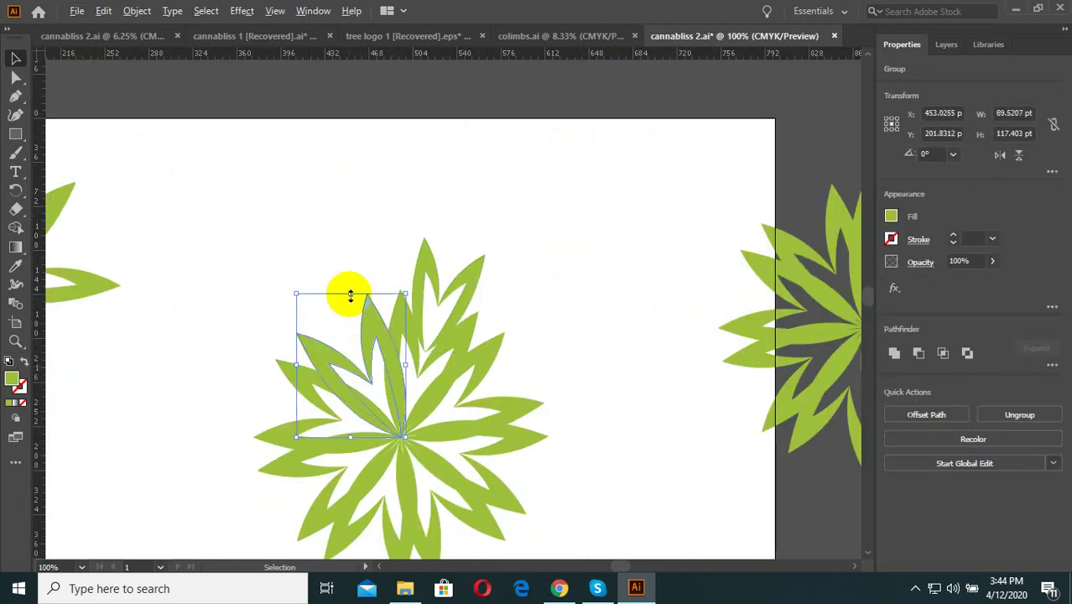
Give alternate leaves of the flower a dark grey fill with the Eyedropper.
{"action": "left_click", "coordinate": [297, 467], "text": "shift"}
{"action": "left_click", "coordinate": [479, 511], "text": "shift"}
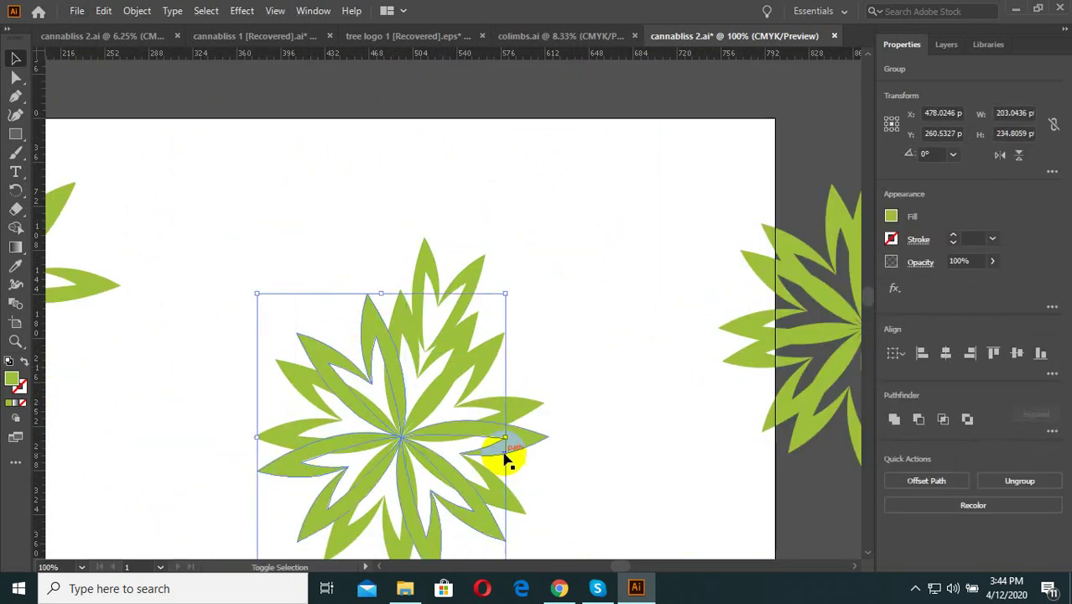
{"action": "left_click", "coordinate": [527, 412], "text": "shift"}
{"action": "left_click", "coordinate": [15, 265]}
{"action": "left_click", "coordinate": [468, 103]}
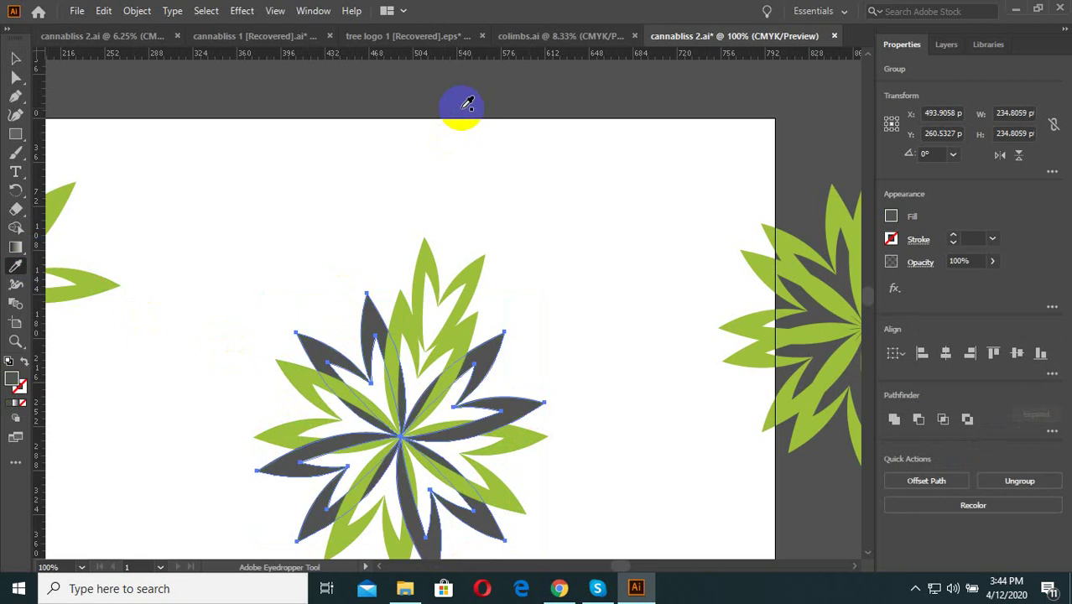
{"action": "left_click", "coordinate": [14, 60]}
{"action": "right_click", "coordinate": [496, 368]}
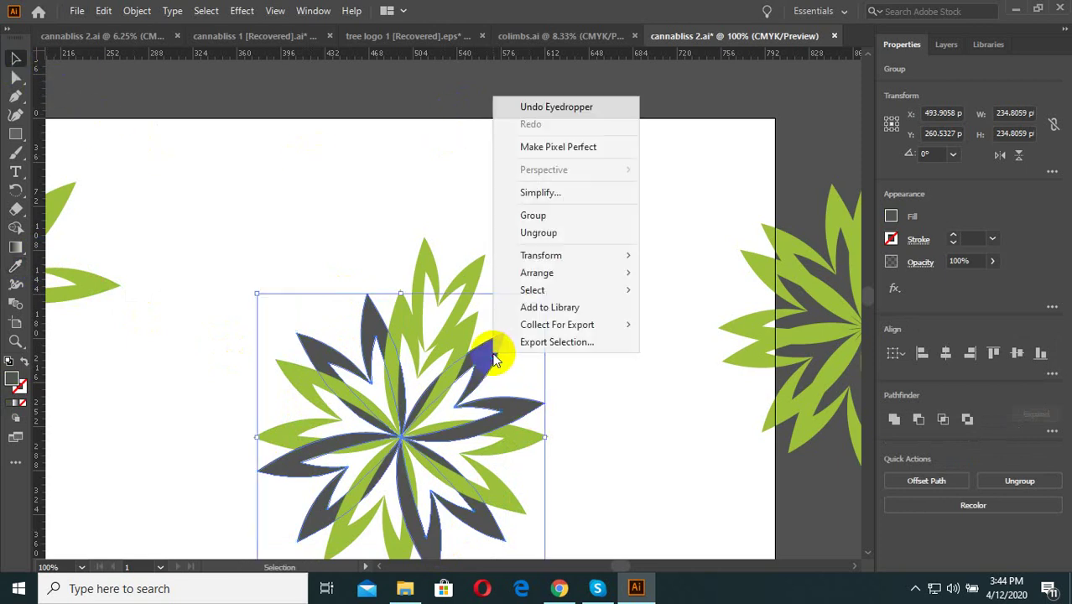
{"action": "left_click", "coordinate": [567, 285]}
Select all the flower's leaf groups and ungroup them into separate leaves.
{"action": "key", "text": "ctrl+minus"}
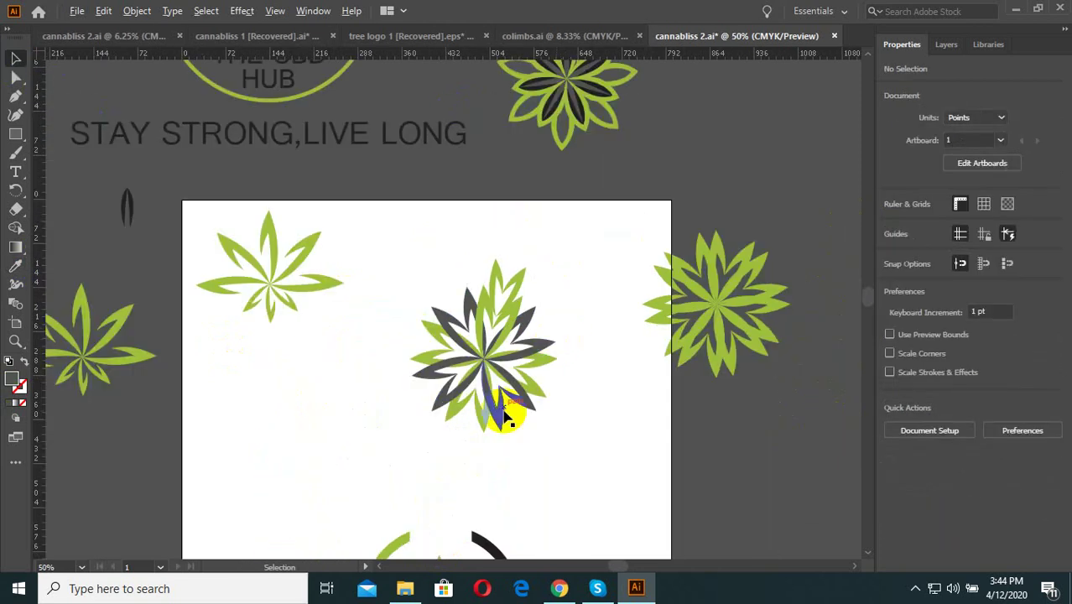
{"action": "key", "text": "ctrl+equal"}
{"action": "key", "text": "ctrl+equal"}
{"action": "left_click", "coordinate": [510, 223]}
{"action": "left_click", "coordinate": [382, 266], "text": "shift"}
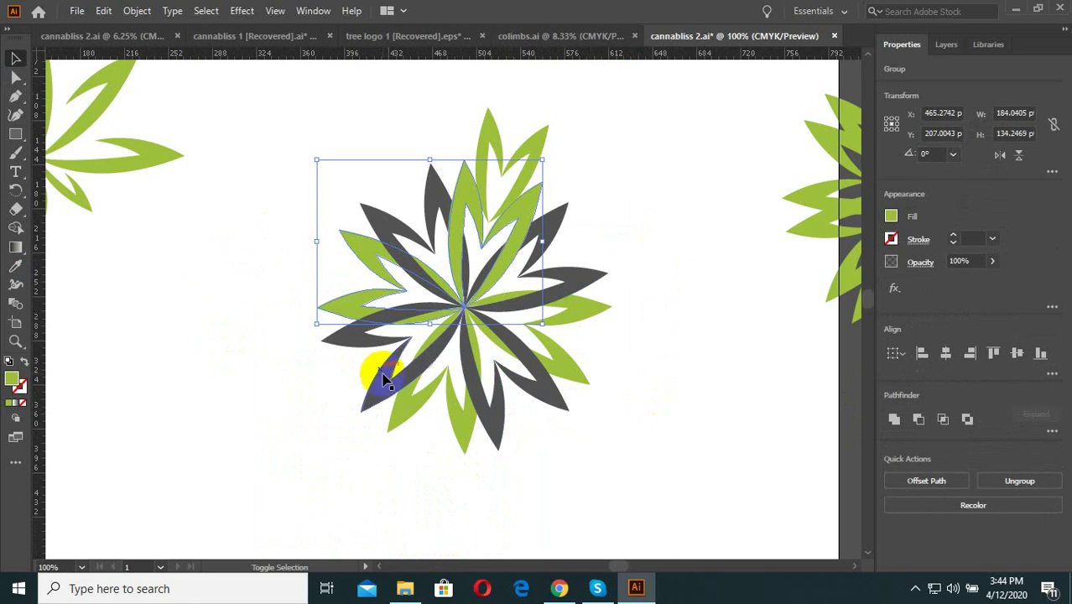
{"action": "left_click", "coordinate": [395, 412], "text": "shift"}
{"action": "left_click", "coordinate": [583, 369], "text": "shift"}
{"action": "right_click", "coordinate": [571, 364]}
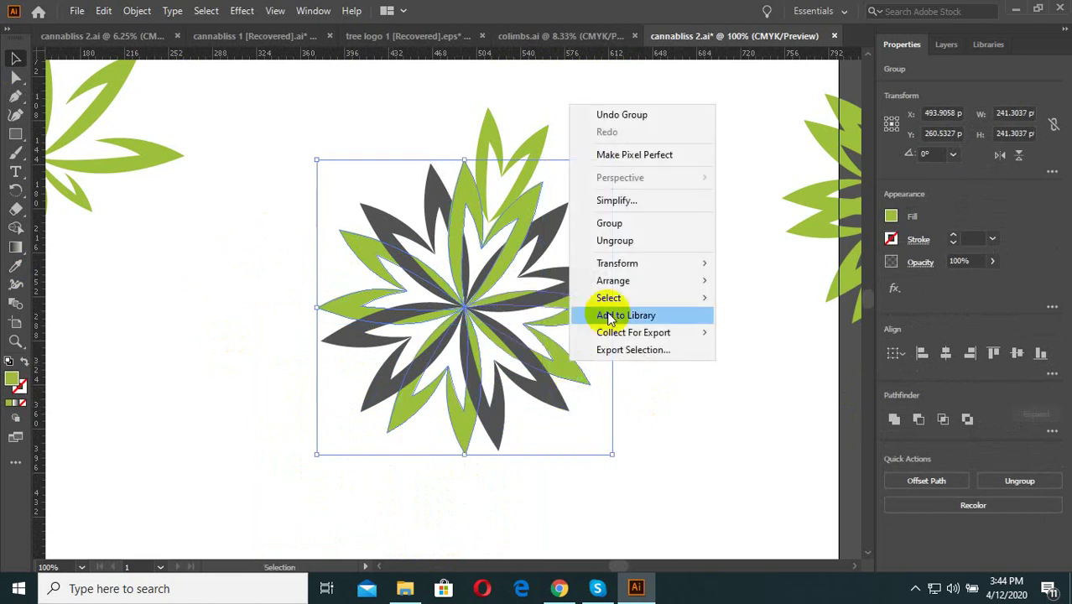
{"action": "left_click", "coordinate": [615, 241]}
{"action": "left_click", "coordinate": [646, 233]}
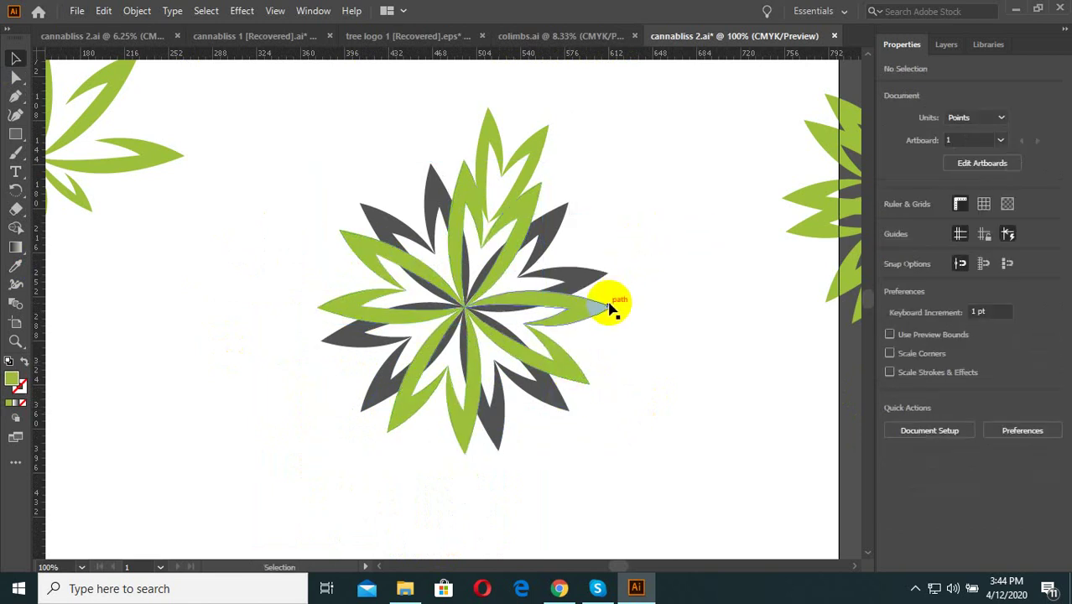
Select the flower's top leaf and sample the green fill onto it.
{"action": "scroll", "coordinate": [631, 401], "scroll_direction": "down", "scroll_amount": 1}
{"action": "scroll", "coordinate": [558, 245], "scroll_direction": "up", "scroll_amount": 2}
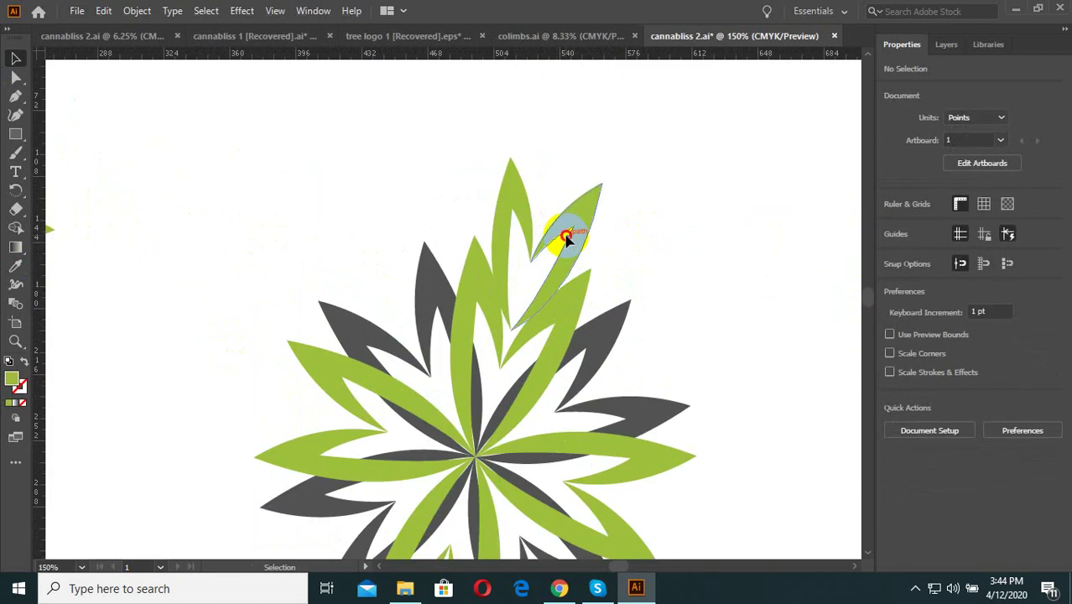
{"action": "left_click", "coordinate": [514, 252]}
{"action": "left_click", "coordinate": [466, 252]}
{"action": "left_click", "coordinate": [412, 281]}
{"action": "scroll", "coordinate": [409, 281], "scroll_direction": "down", "scroll_amount": 2}
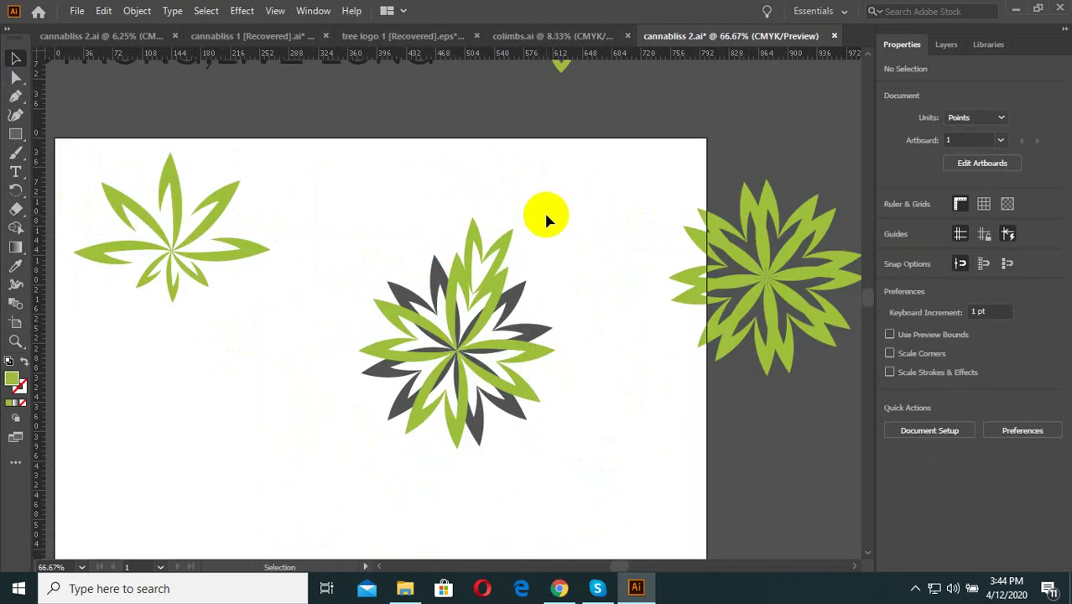
{"action": "left_click", "coordinate": [485, 235]}
{"action": "left_click", "coordinate": [15, 265]}
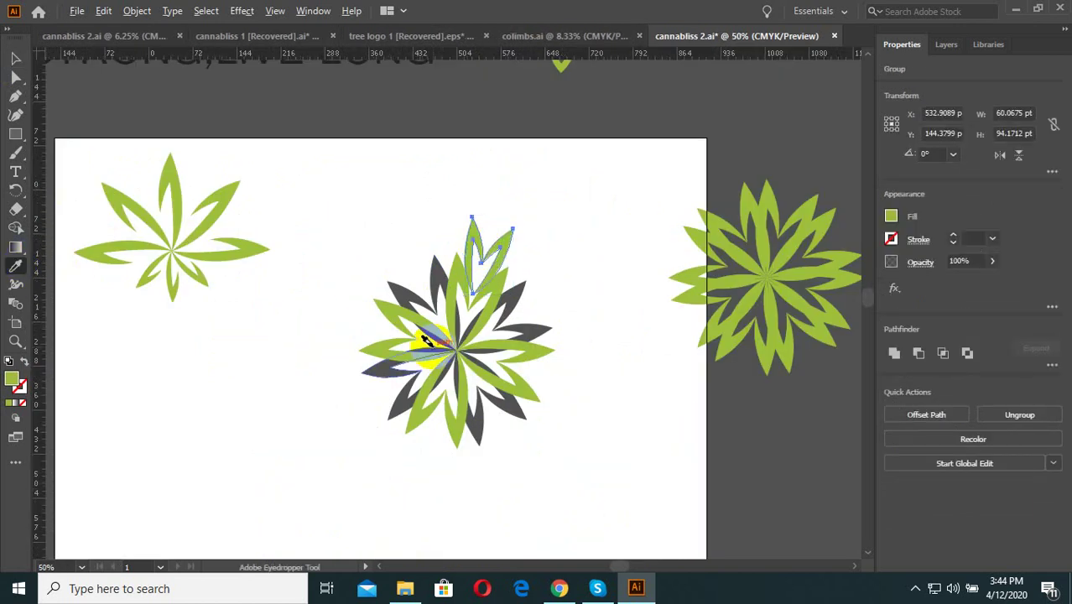
{"action": "scroll", "coordinate": [422, 334], "scroll_direction": "down", "scroll_amount": 2}
{"action": "scroll", "coordinate": [434, 313], "scroll_direction": "up", "scroll_amount": 1}
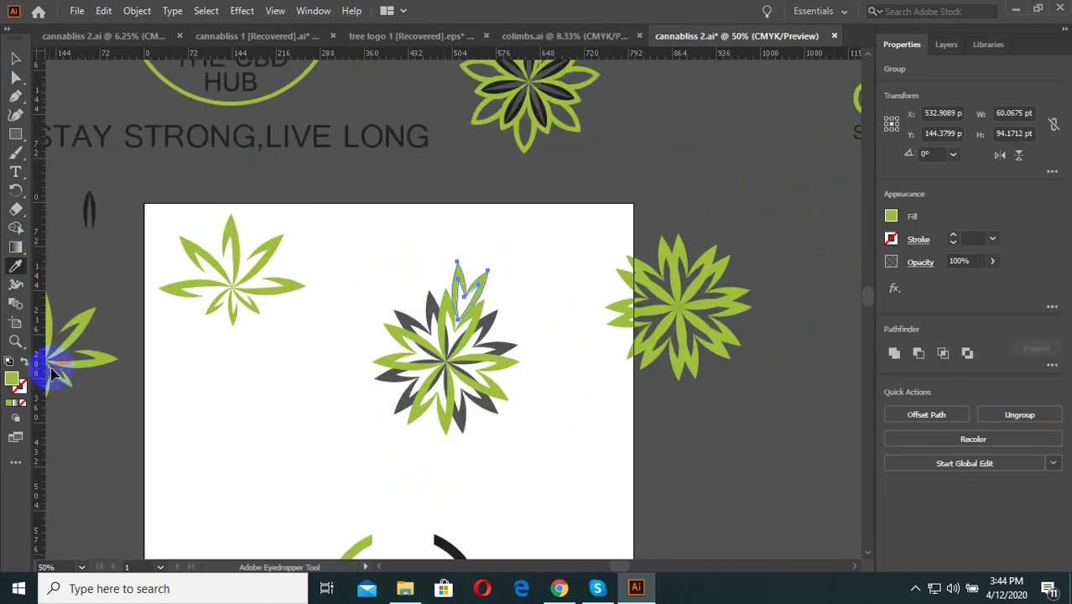
{"action": "left_click", "coordinate": [419, 304]}
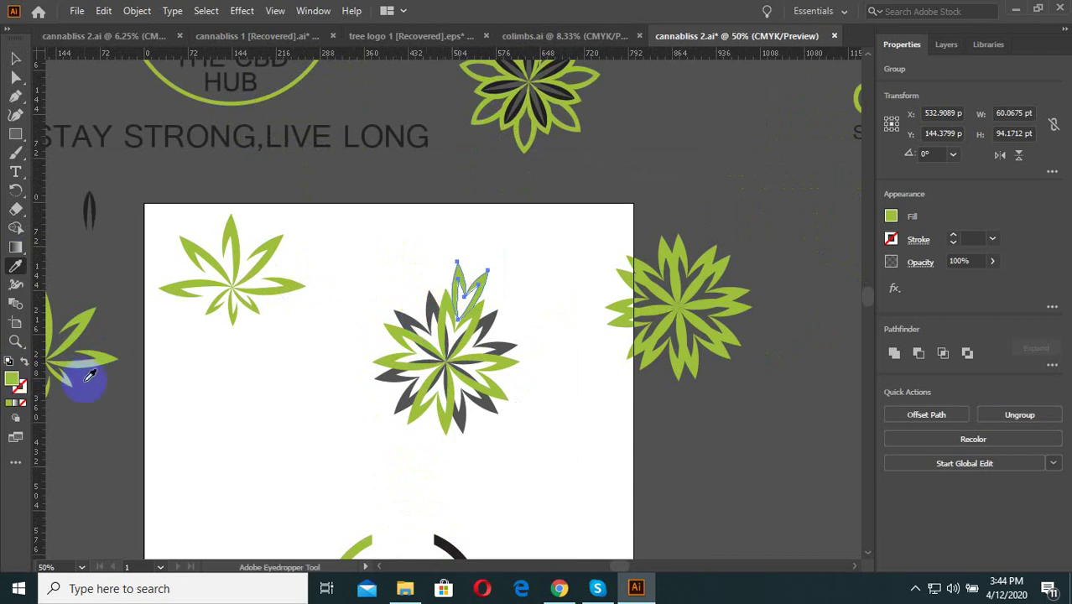
Change the top leaf's fill to blue in the Color Picker.
{"action": "double_click", "coordinate": [11, 380]}
{"action": "left_click", "coordinate": [411, 266]}
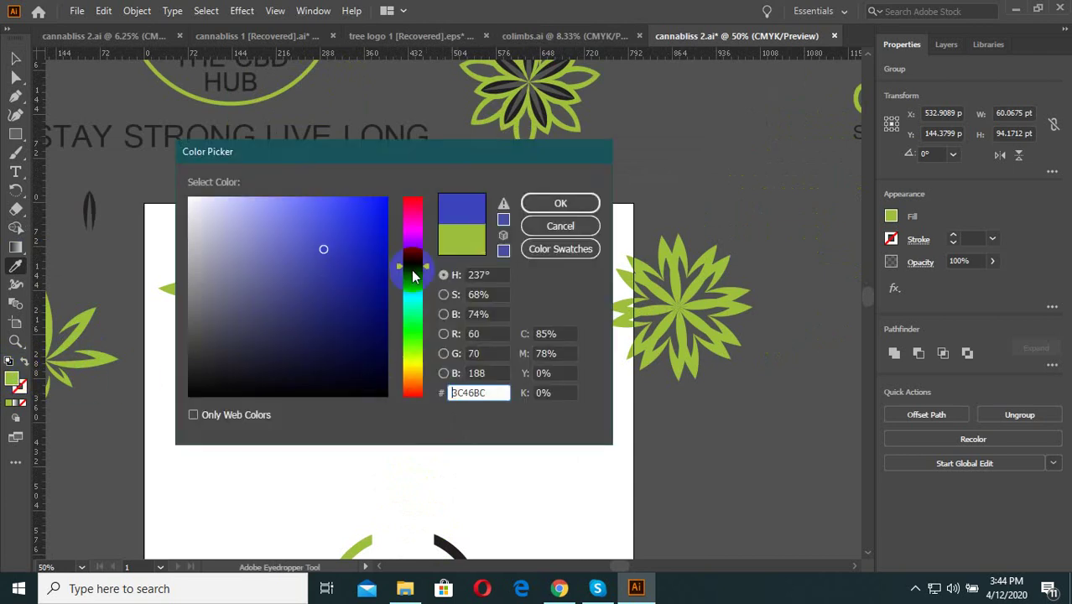
{"action": "left_click", "coordinate": [558, 205]}
{"action": "scroll", "coordinate": [491, 287], "scroll_direction": "up", "scroll_amount": 2}
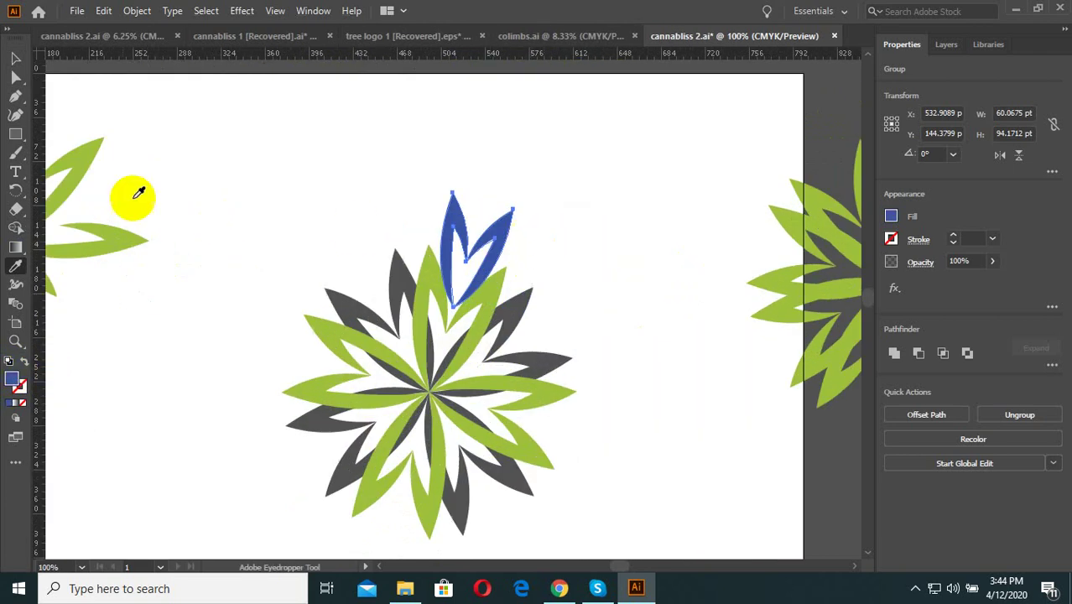
Send the blue leaf to the back and nudge it into place above the centre.
{"action": "left_click", "coordinate": [15, 59]}
{"action": "key", "text": "ctrl+equal"}
{"action": "left_click", "coordinate": [482, 231]}
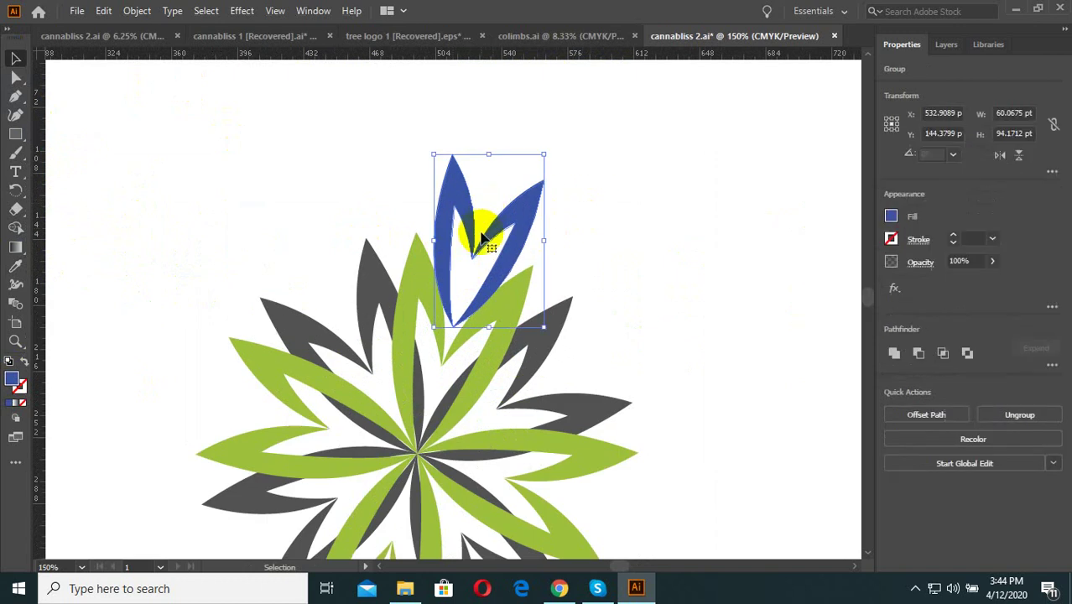
{"action": "right_click", "coordinate": [498, 220]}
{"action": "mouse_move", "coordinate": [541, 412]}
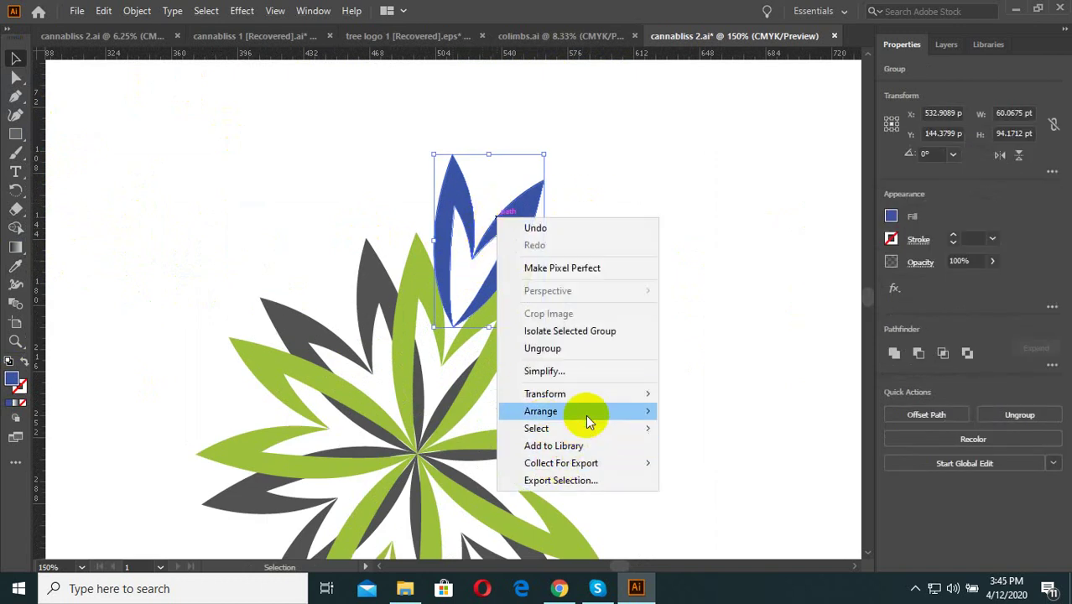
{"action": "left_click", "coordinate": [709, 463]}
{"action": "left_click", "coordinate": [711, 380]}
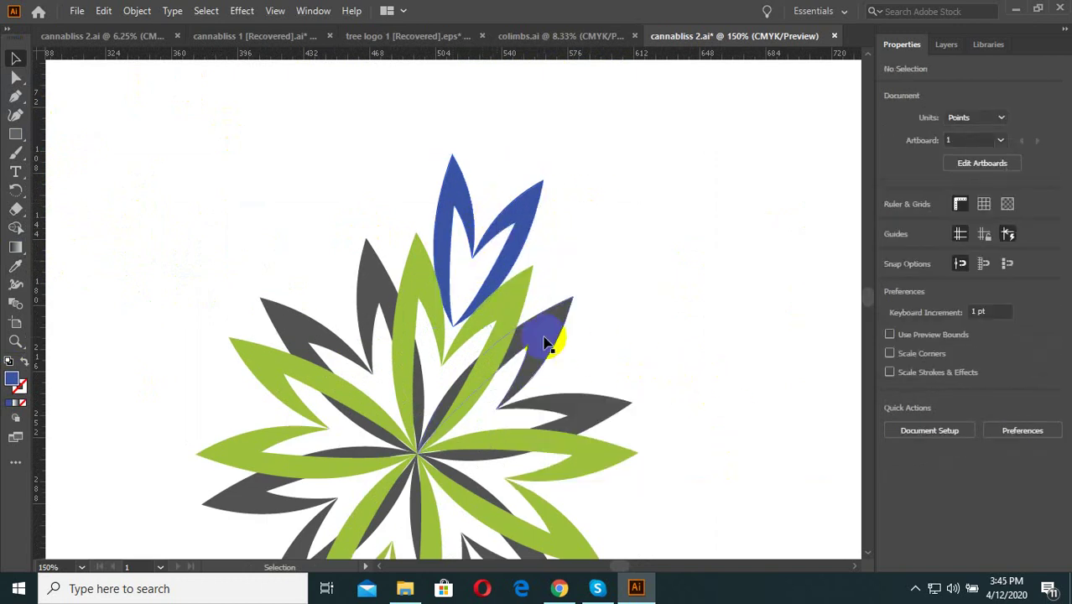
{"action": "scroll", "coordinate": [467, 231], "scroll_direction": "up", "scroll_amount": 2}
{"action": "left_click", "coordinate": [469, 233]}
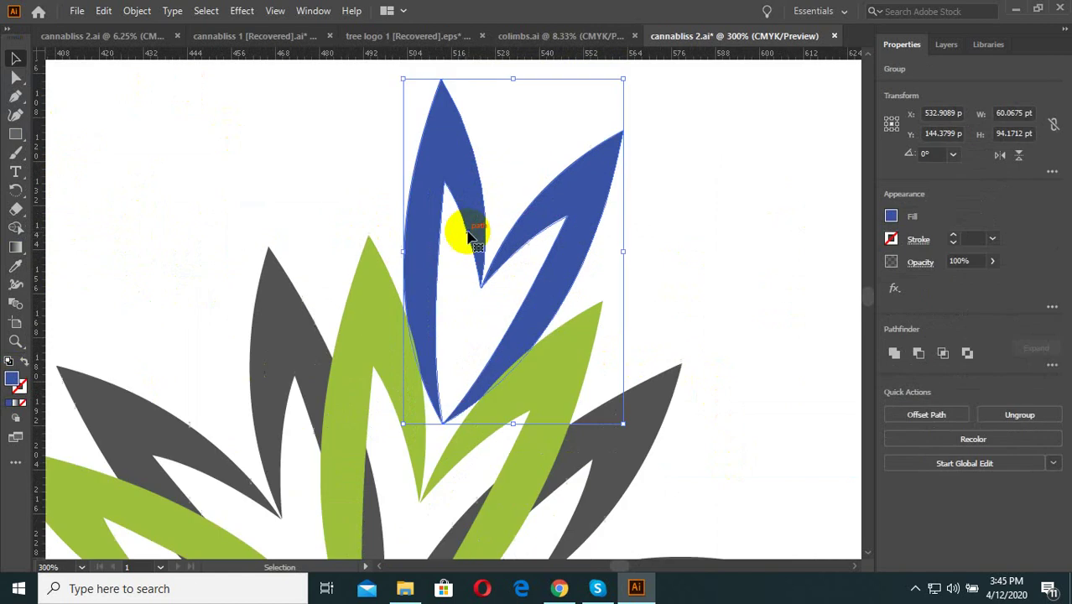
{"action": "left_click_drag", "start_coordinate": [520, 242], "coordinate": [510, 246]}
{"action": "left_click", "coordinate": [629, 211]}
{"action": "scroll", "coordinate": [635, 212], "scroll_direction": "down", "scroll_amount": 2}
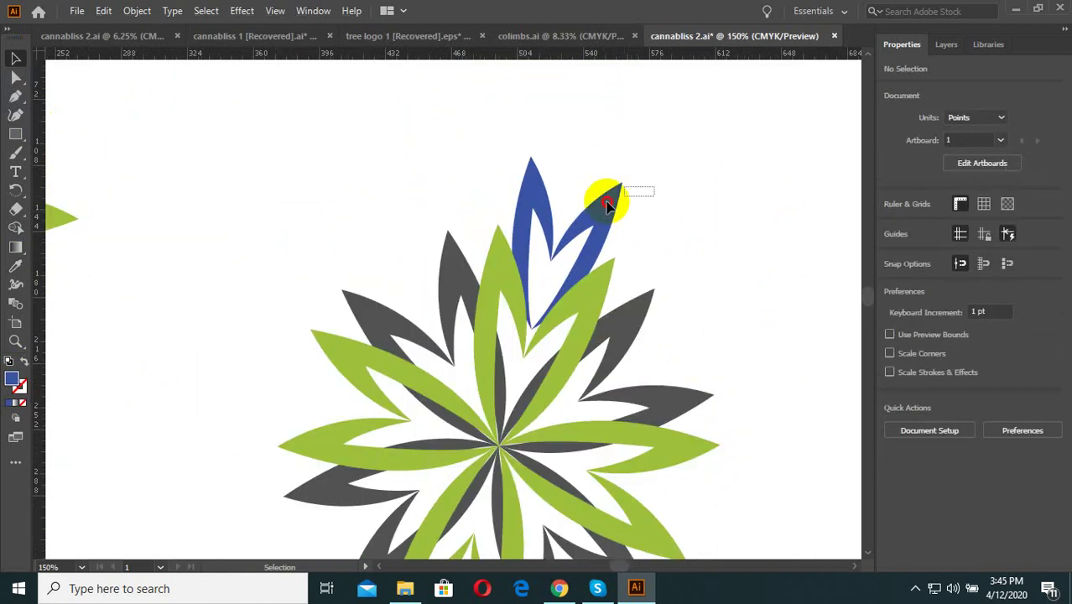
{"action": "left_click", "coordinate": [579, 210]}
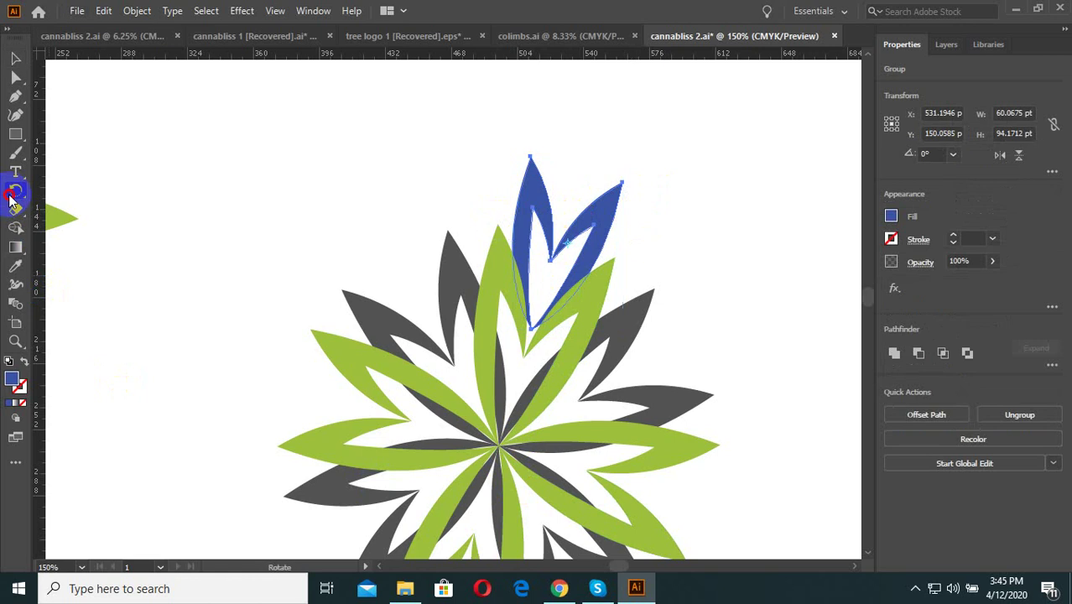
Test-rotate the blue leaf with the Rotate tool, then swing it back upright.
{"action": "left_click_drag", "start_coordinate": [15, 194], "coordinate": [72, 191]}
{"action": "scroll", "coordinate": [476, 437], "scroll_direction": "up", "scroll_amount": 2}
{"action": "scroll", "coordinate": [476, 436], "scroll_direction": "down", "scroll_amount": 2}
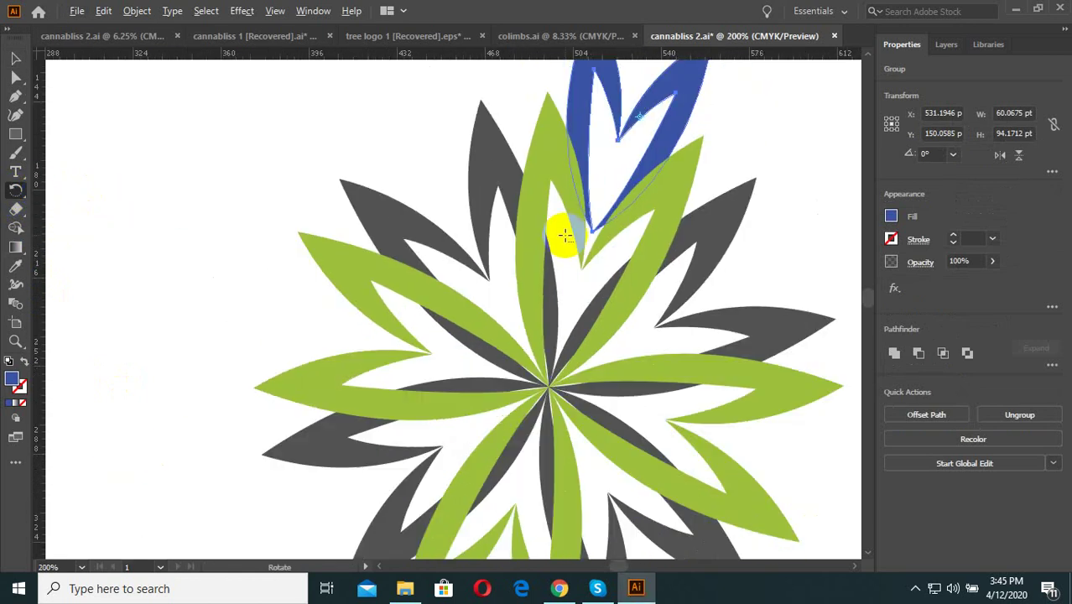
{"action": "left_click_drag", "start_coordinate": [562, 232], "coordinate": [662, 147]}
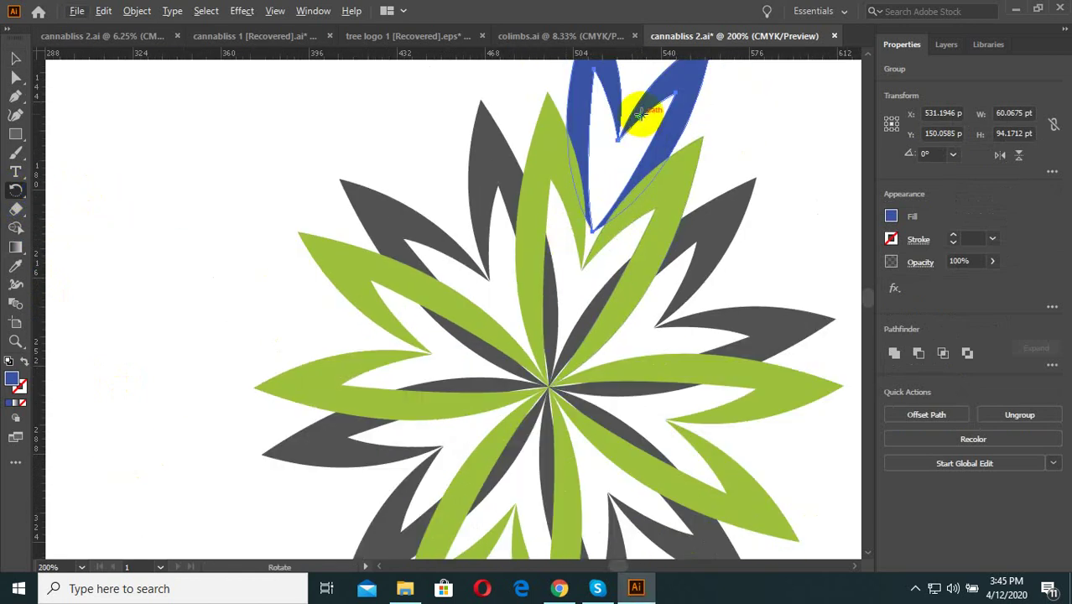
{"action": "left_click_drag", "start_coordinate": [641, 111], "coordinate": [635, 117]}
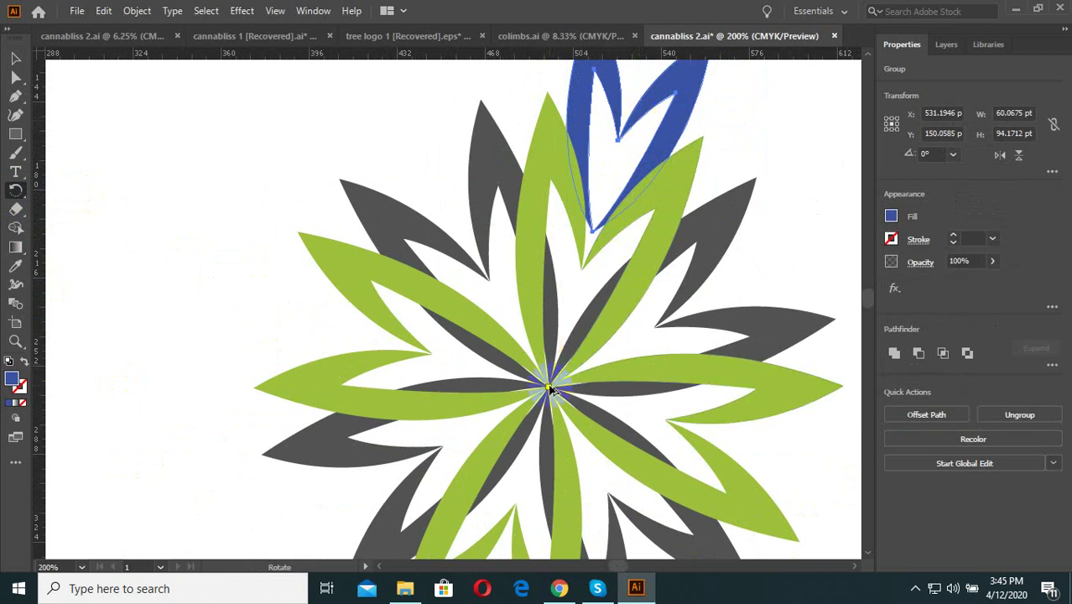
Make 45° rotated copies of the blue leaf around the flower centre, repeating with Ctrl+D.
{"action": "left_click", "coordinate": [639, 172]}
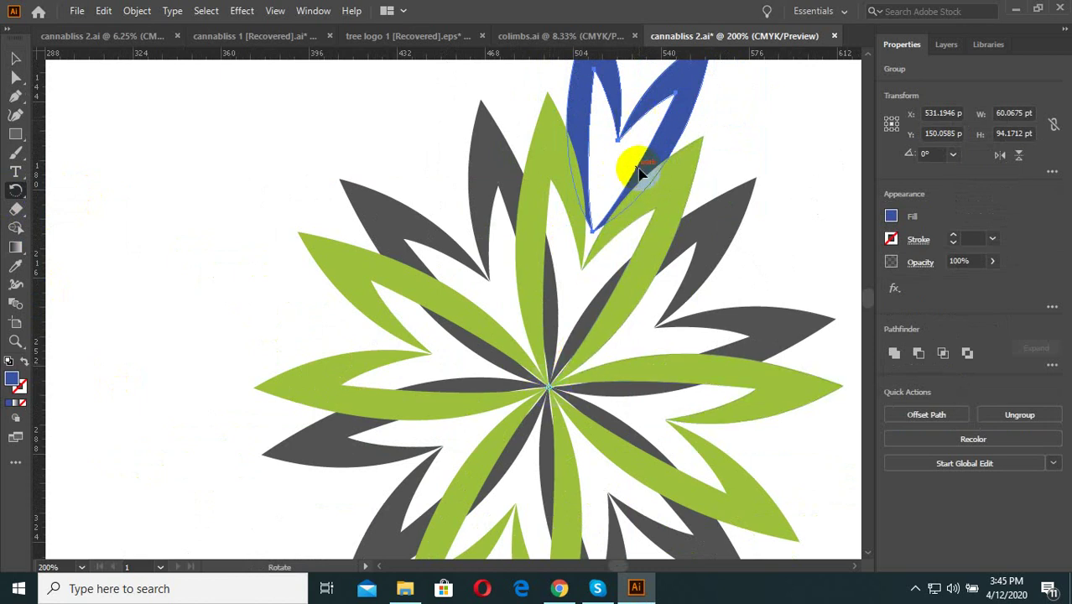
{"action": "left_click_drag", "start_coordinate": [662, 140], "coordinate": [548, 385]}
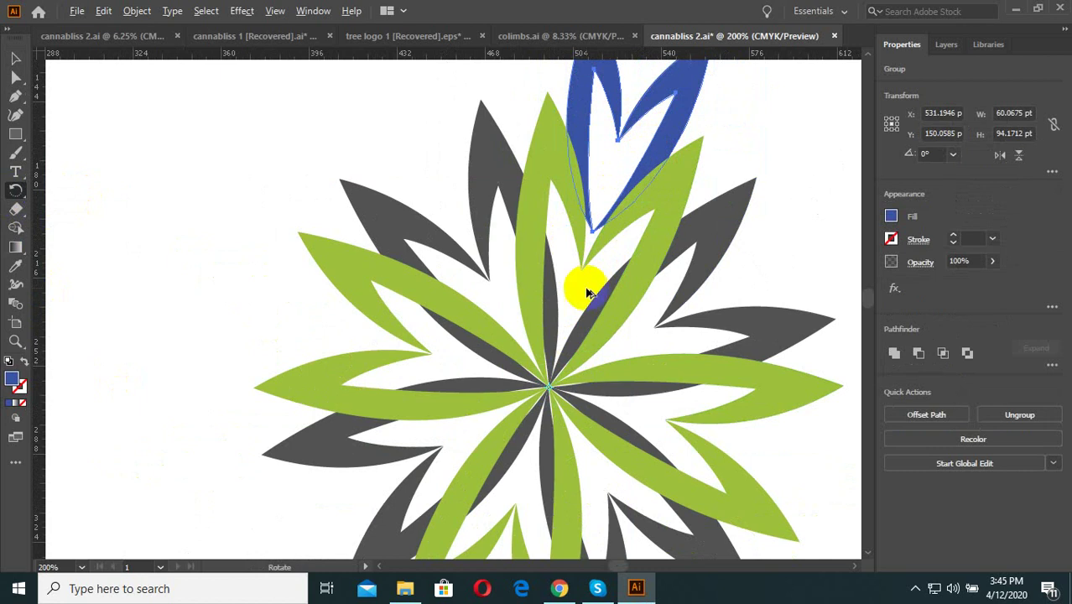
{"action": "left_click", "coordinate": [548, 391], "text": "alt"}
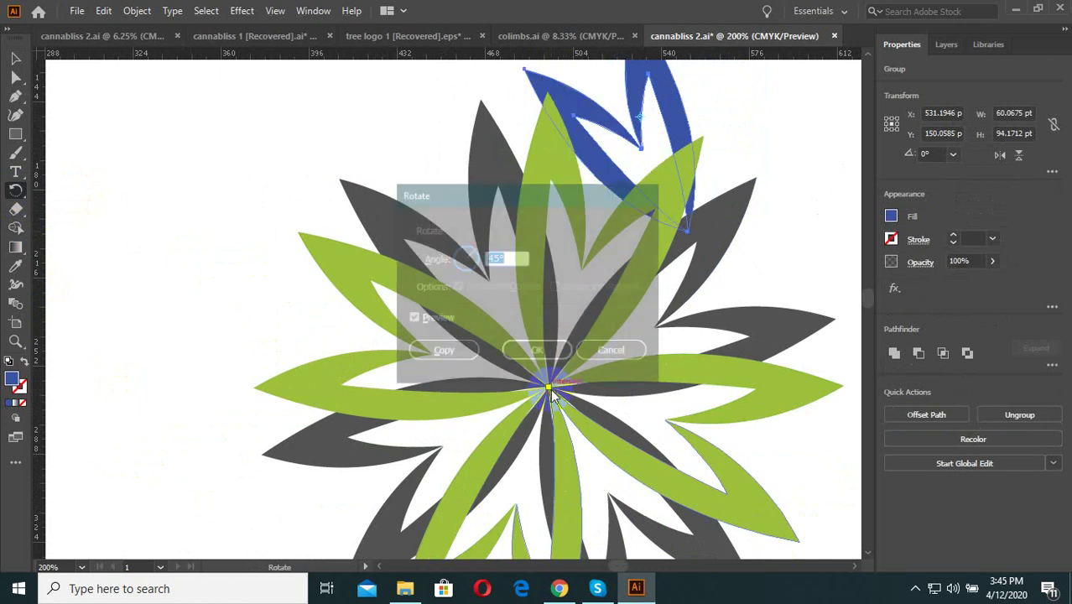
{"action": "left_click", "coordinate": [613, 368]}
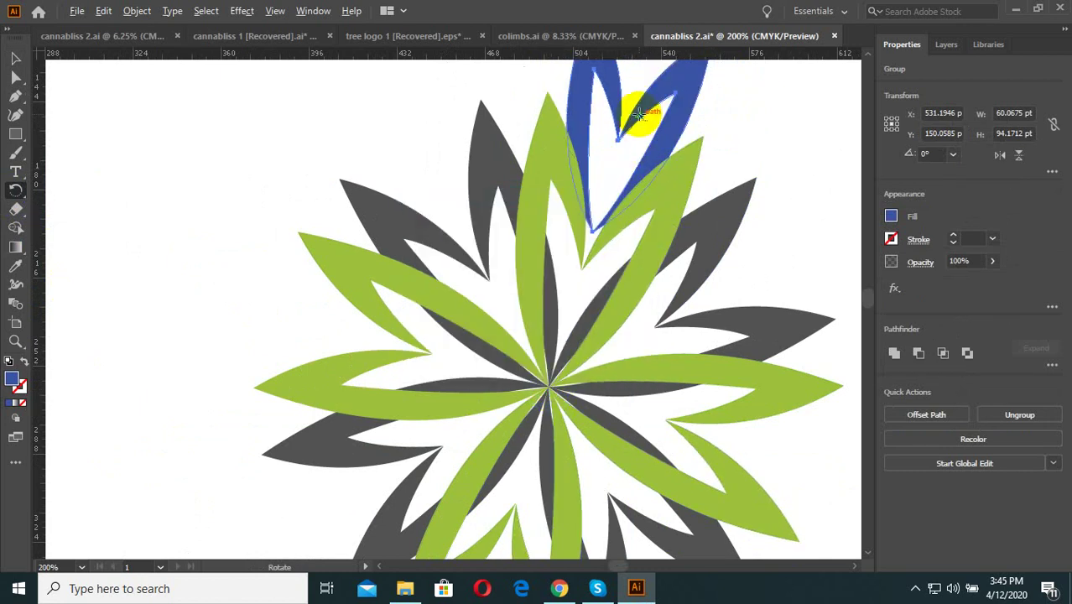
{"action": "left_click", "coordinate": [547, 386], "text": "alt"}
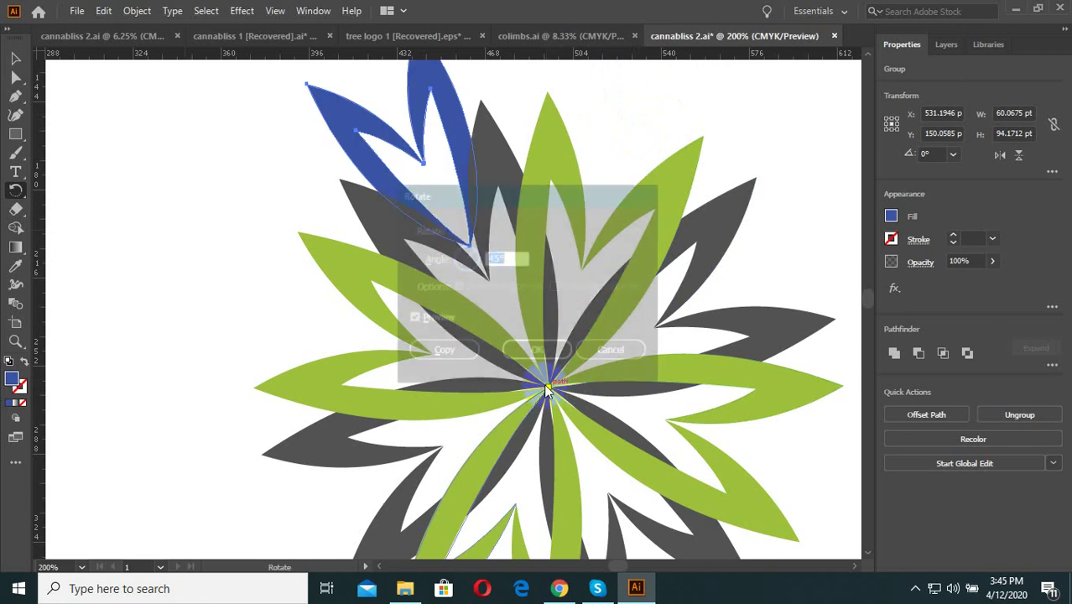
{"action": "left_click", "coordinate": [537, 350]}
{"action": "scroll", "coordinate": [449, 365], "scroll_direction": "down", "scroll_amount": 2}
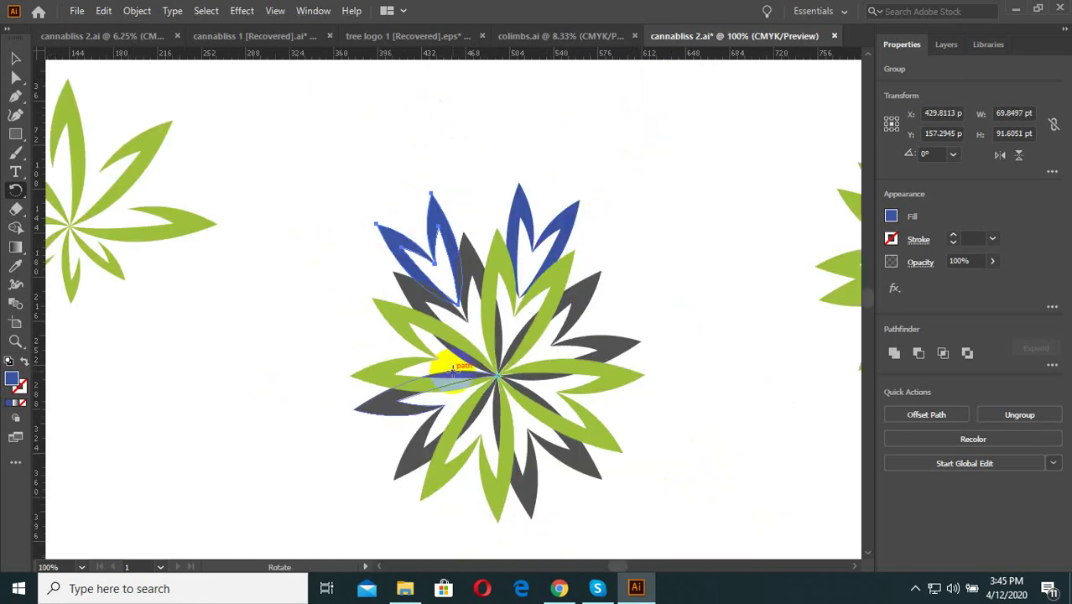
{"action": "key", "text": "ctrl+d"}
{"action": "key", "text": "ctrl+d"}
{"action": "key", "text": "ctrl+d"}
{"action": "key", "text": "ctrl+d"}
{"action": "key", "text": "ctrl+d"}
{"action": "key", "text": "ctrl+d"}
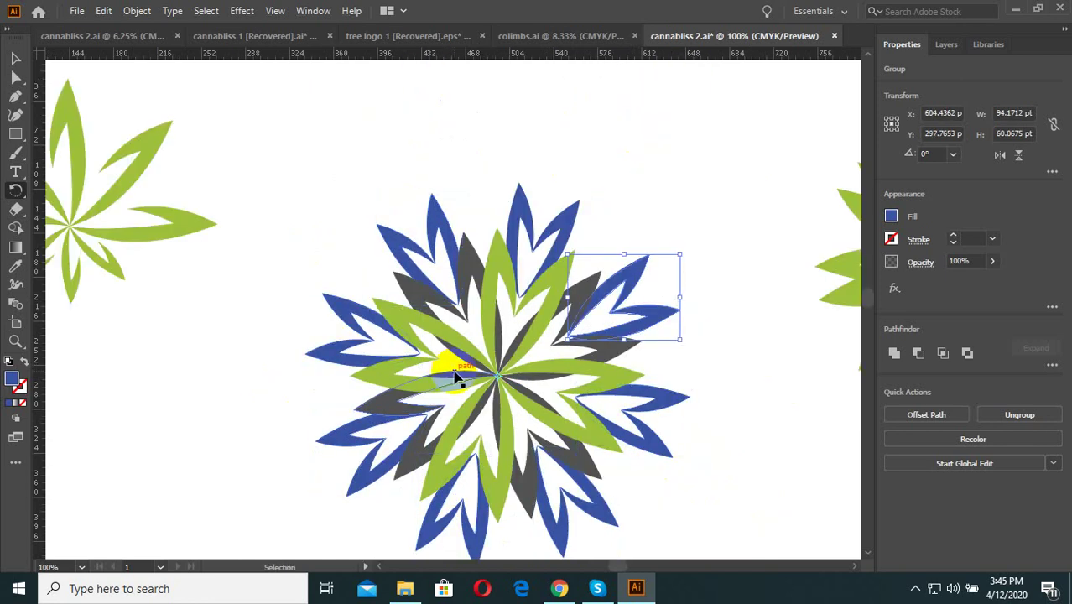
Select one blue leaf of the flower and move it up and to the right.
{"action": "left_click", "coordinate": [15, 58]}
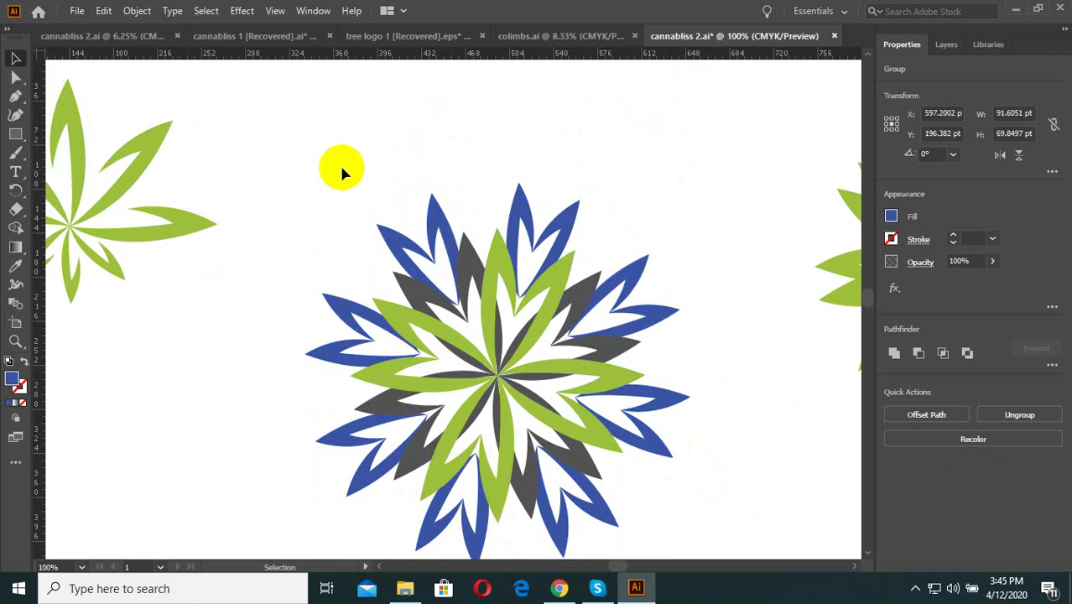
{"action": "left_click", "coordinate": [341, 169]}
{"action": "scroll", "coordinate": [635, 335], "scroll_direction": "down", "scroll_amount": 2}
{"action": "scroll", "coordinate": [631, 373], "scroll_direction": "up", "scroll_amount": 1}
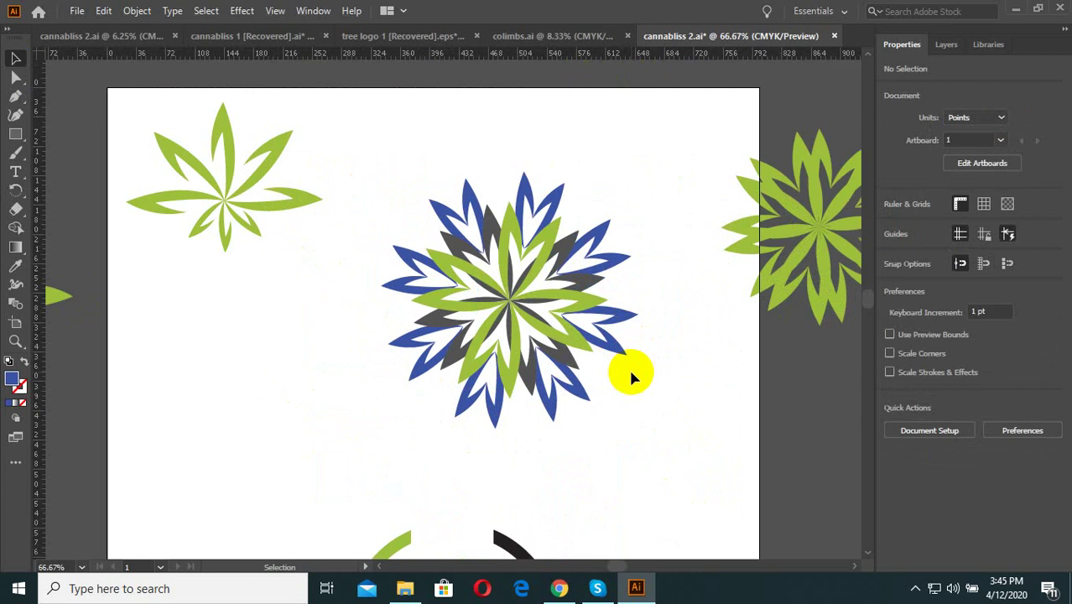
{"action": "scroll", "coordinate": [630, 398], "scroll_direction": "down", "scroll_amount": 2}
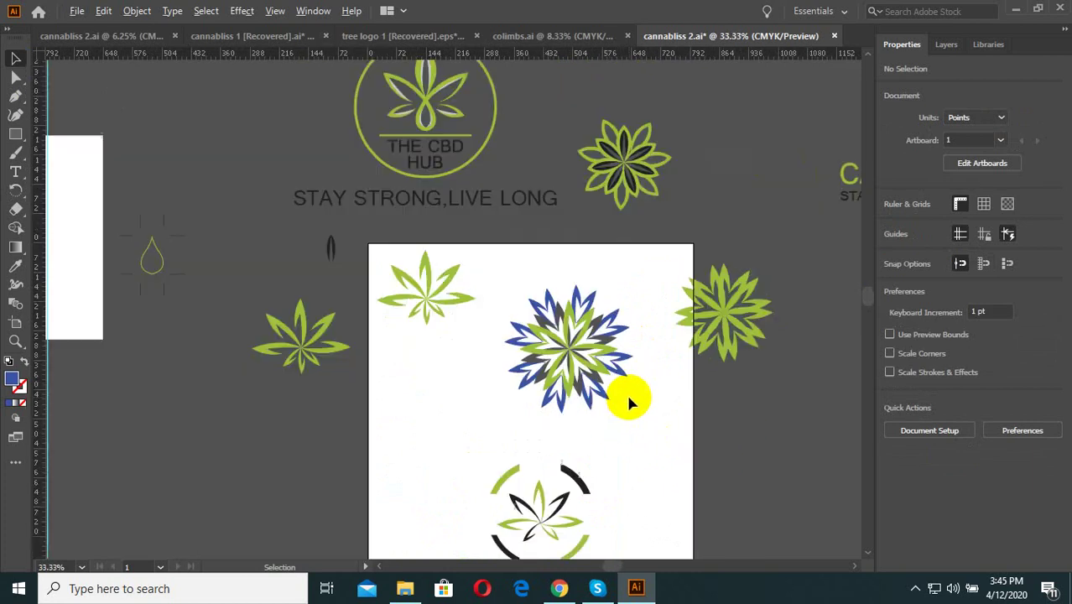
{"action": "scroll", "coordinate": [569, 340], "scroll_direction": "up", "scroll_amount": 2}
{"action": "scroll", "coordinate": [611, 248], "scroll_direction": "up", "scroll_amount": 1}
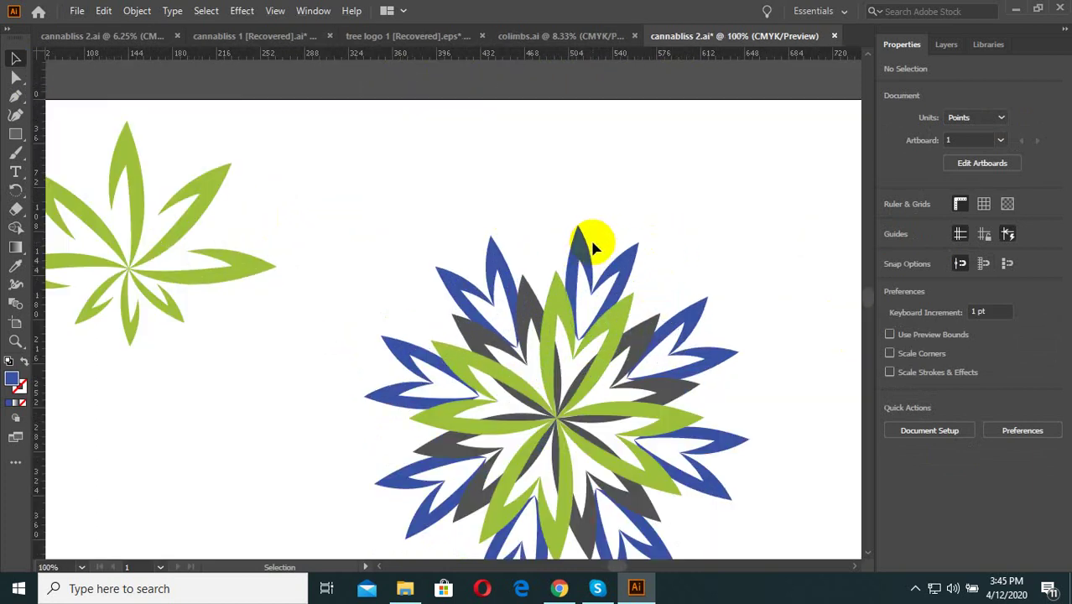
{"action": "scroll", "coordinate": [576, 253], "scroll_direction": "up", "scroll_amount": 2}
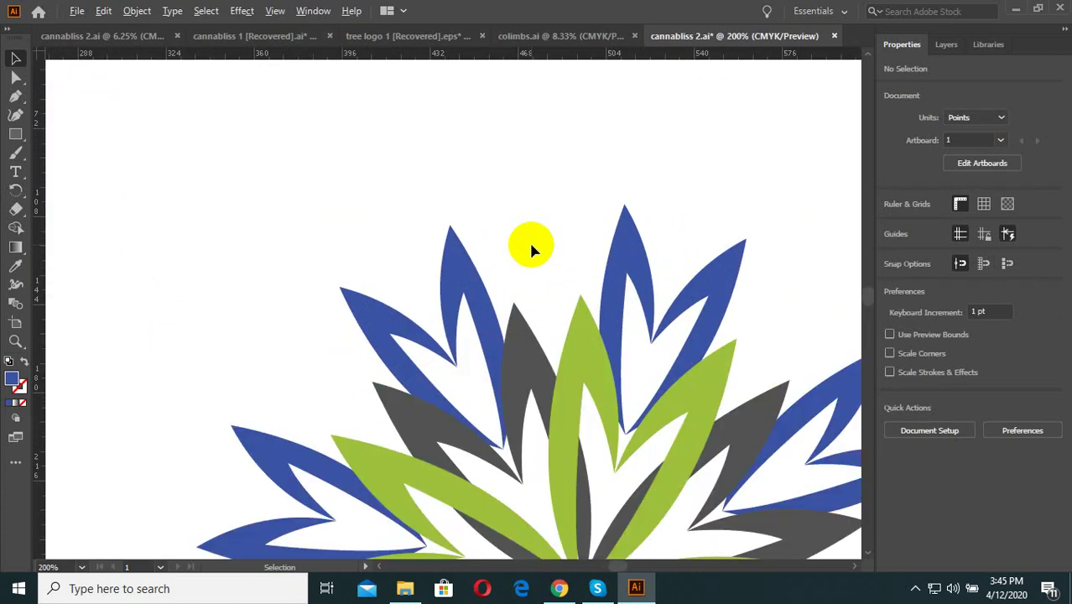
{"action": "left_click", "coordinate": [479, 284]}
{"action": "mouse_move", "coordinate": [464, 279]}
{"action": "left_mouse_down"}
{"action": "mouse_move", "coordinate": [548, 249]}
{"action": "mouse_move", "coordinate": [584, 188]}
{"action": "mouse_move", "coordinate": [547, 173]}
{"action": "left_mouse_up"}
Select the entire blue-green flower and group all its parts.
{"action": "scroll", "coordinate": [588, 235], "scroll_direction": "down", "scroll_amount": 1}
{"action": "scroll", "coordinate": [603, 240], "scroll_direction": "down", "scroll_amount": 2}
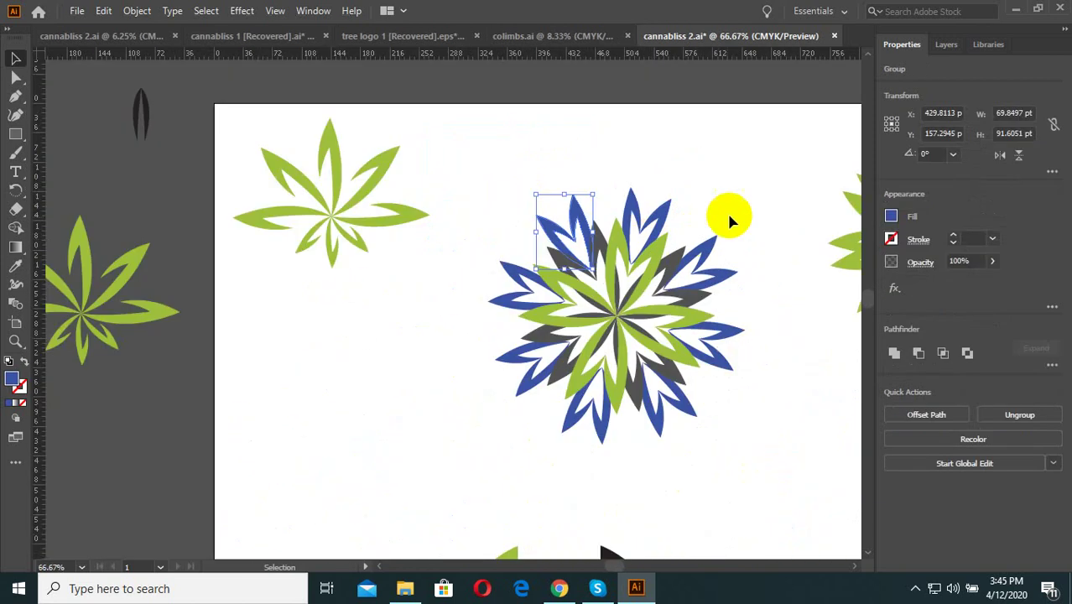
{"action": "left_click_drag", "start_coordinate": [478, 461], "coordinate": [477, 462]}
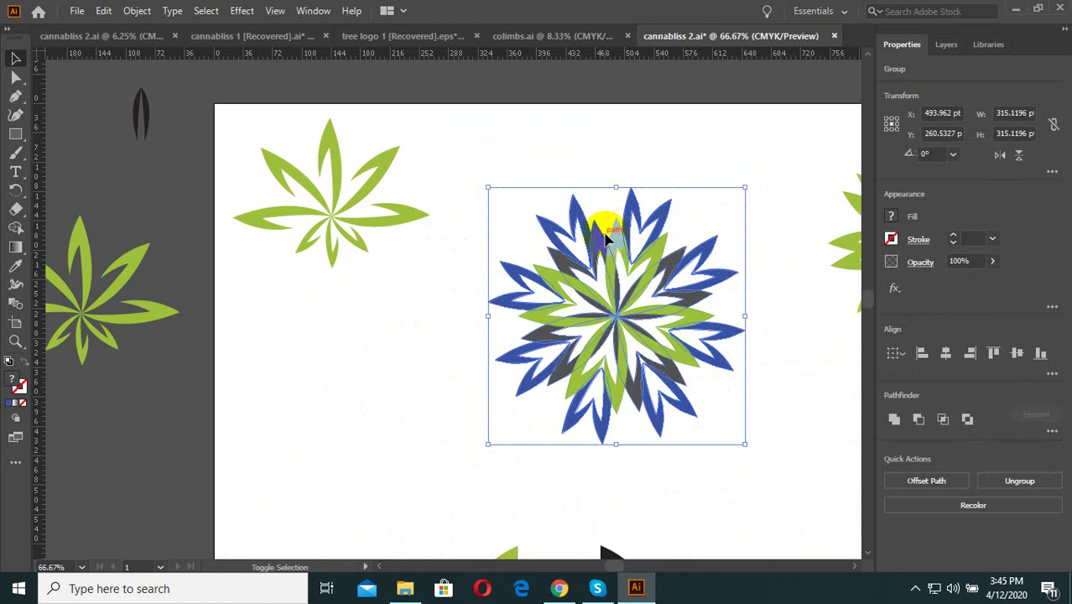
{"action": "right_click", "coordinate": [563, 198]}
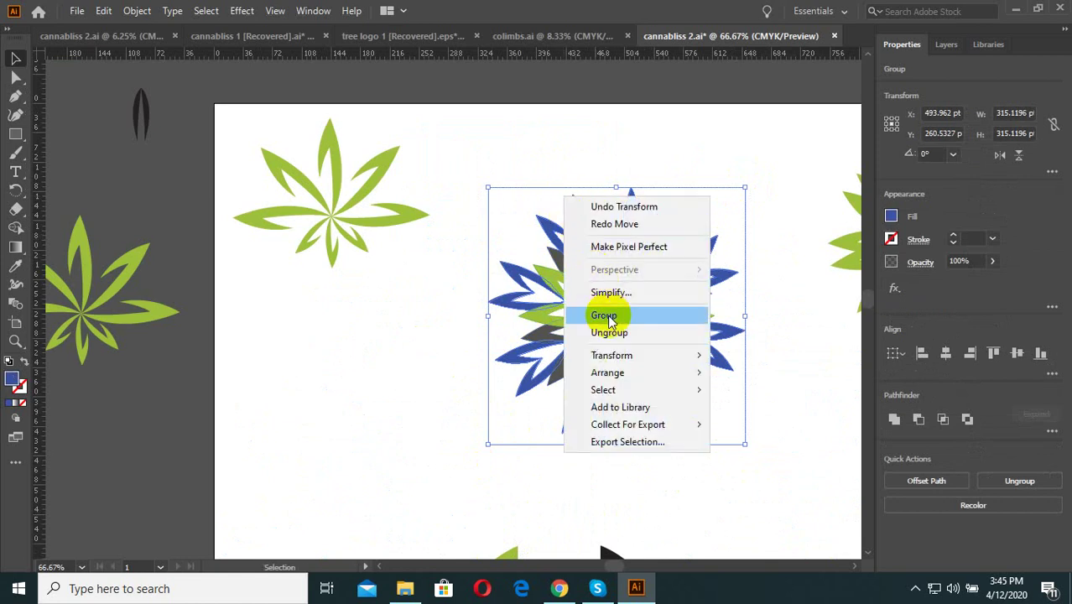
{"action": "left_click", "coordinate": [606, 314]}
Copy a blue leaf from the isolated group and paste it outside the group.
{"action": "double_click", "coordinate": [576, 210]}
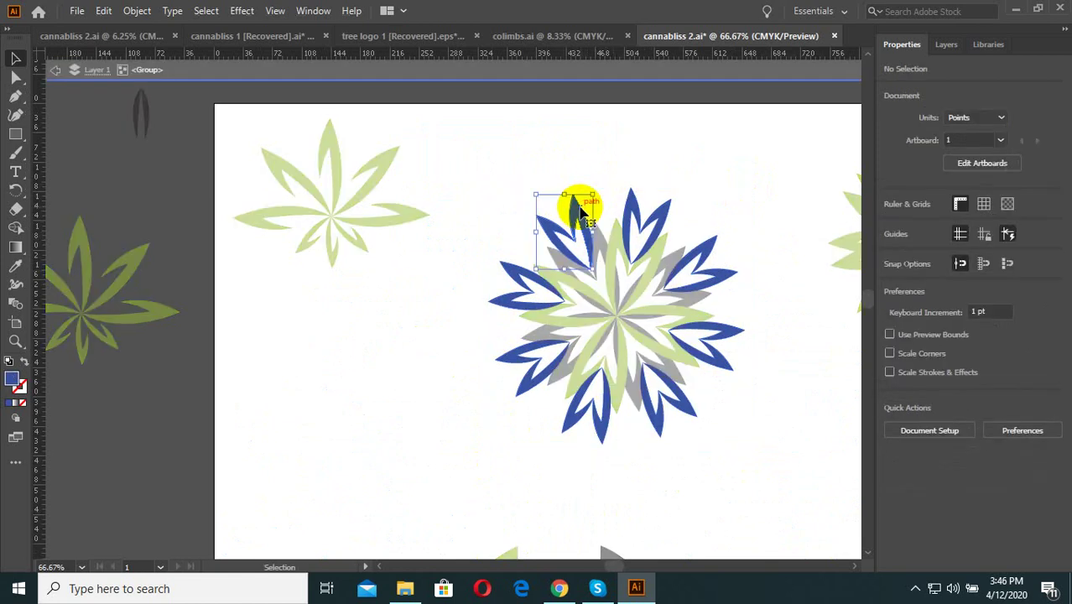
{"action": "key", "text": "ctrl+c"}
{"action": "key", "text": "Escape"}
{"action": "left_click", "coordinate": [613, 197]}
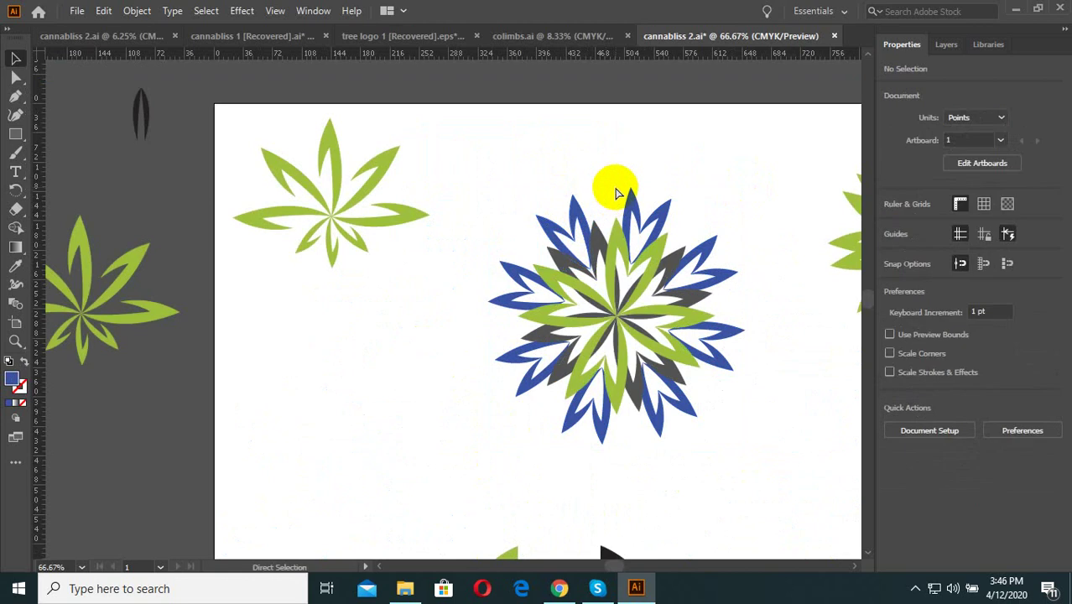
{"action": "key", "text": "ctrl+v"}
Move the pasted leaf to the flower's top and rotate it more upright.
{"action": "scroll", "coordinate": [545, 256], "scroll_direction": "up", "scroll_amount": 1}
{"action": "left_click_drag", "start_coordinate": [424, 298], "coordinate": [642, 133]}
{"action": "scroll", "coordinate": [667, 126], "scroll_direction": "up", "scroll_amount": 1}
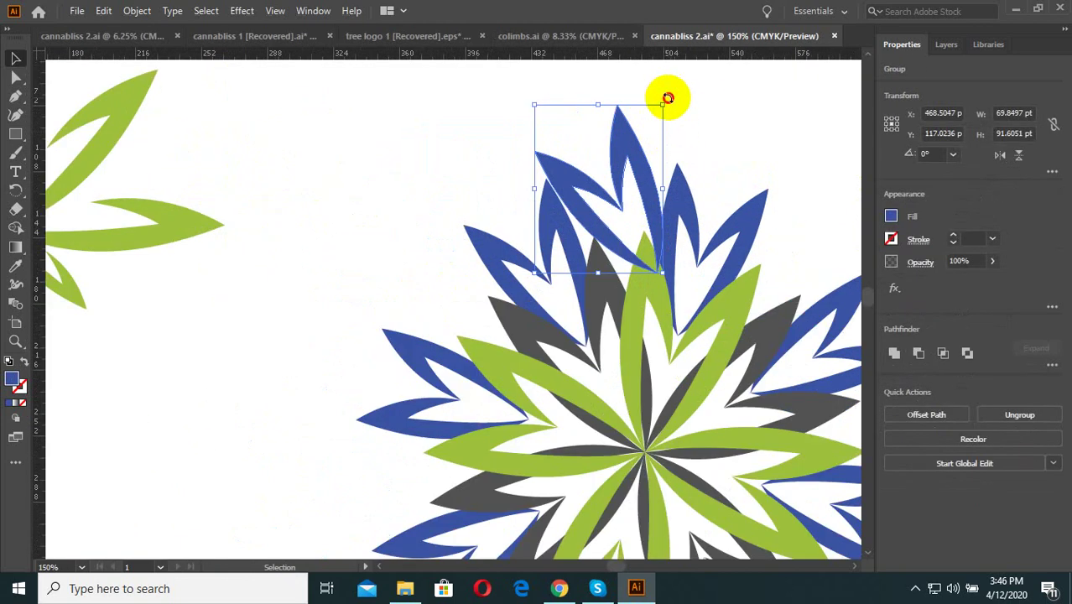
{"action": "left_click_drag", "start_coordinate": [667, 99], "coordinate": [713, 109]}
{"action": "scroll", "coordinate": [616, 159], "scroll_direction": "up", "scroll_amount": 2}
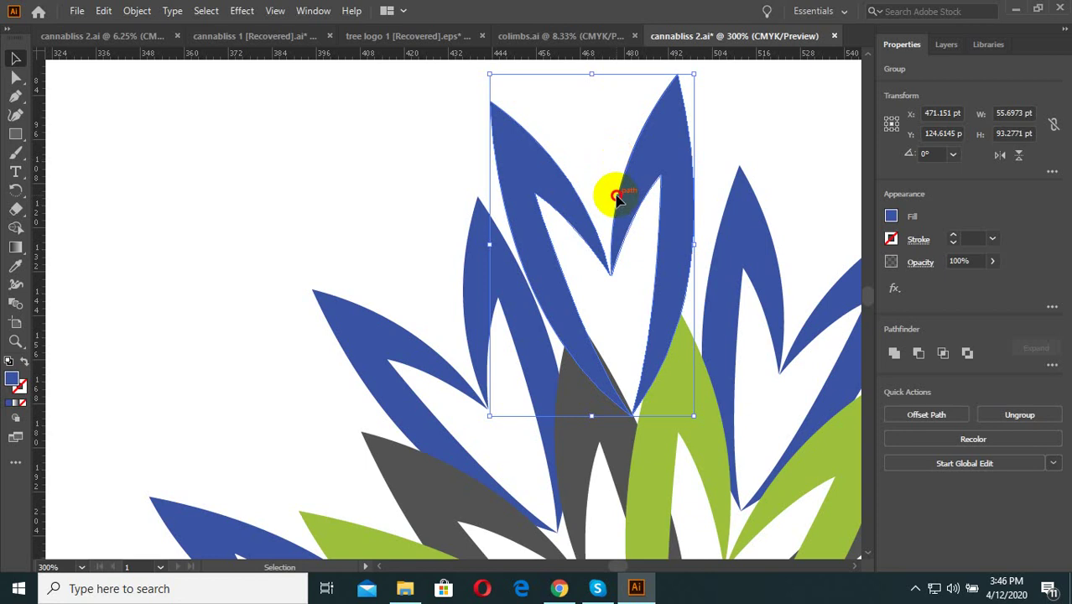
{"action": "left_click_drag", "start_coordinate": [617, 196], "coordinate": [623, 189]}
Fine-tune the pasted leaf's position at the top of the flower.
{"action": "scroll", "coordinate": [621, 205], "scroll_direction": "up", "scroll_amount": 2}
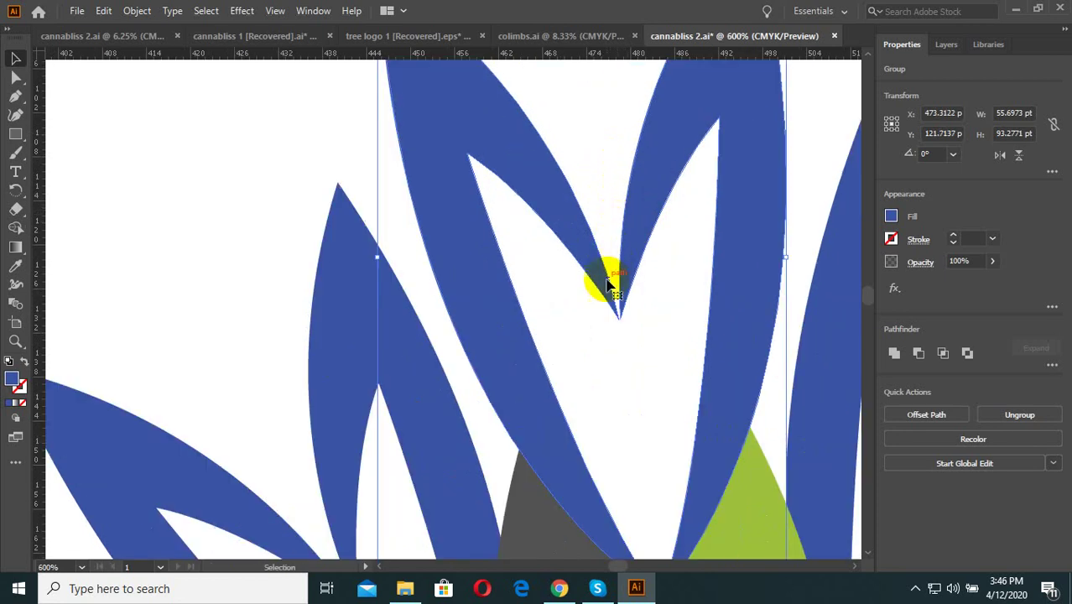
{"action": "left_click_drag", "start_coordinate": [610, 285], "coordinate": [603, 210]}
{"action": "scroll", "coordinate": [620, 310], "scroll_direction": "down", "scroll_amount": 2}
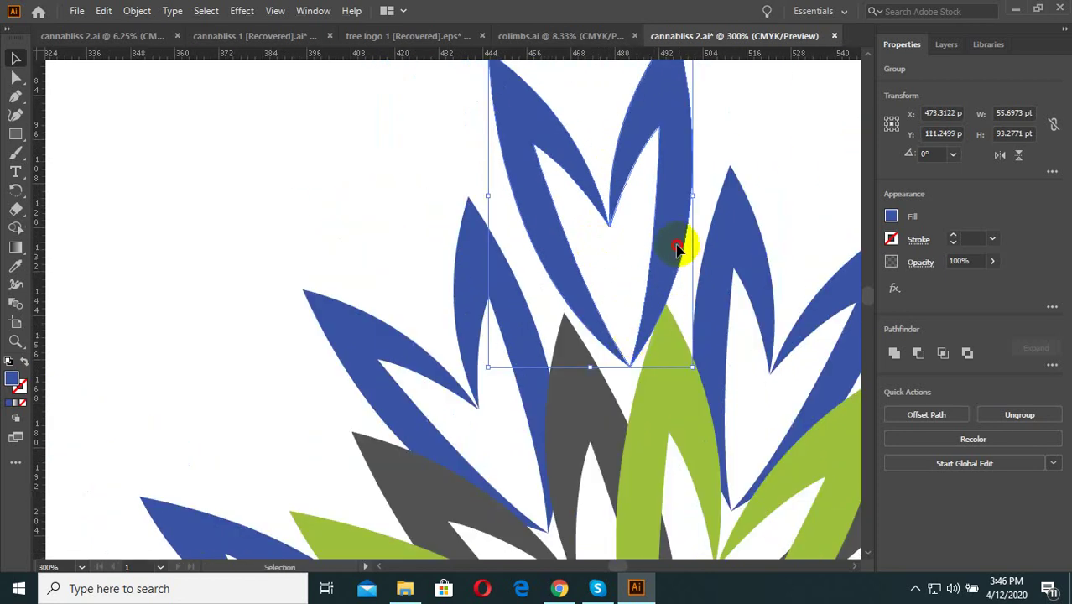
{"action": "left_click_drag", "start_coordinate": [678, 248], "coordinate": [673, 257]}
{"action": "scroll", "coordinate": [623, 342], "scroll_direction": "up", "scroll_amount": 3}
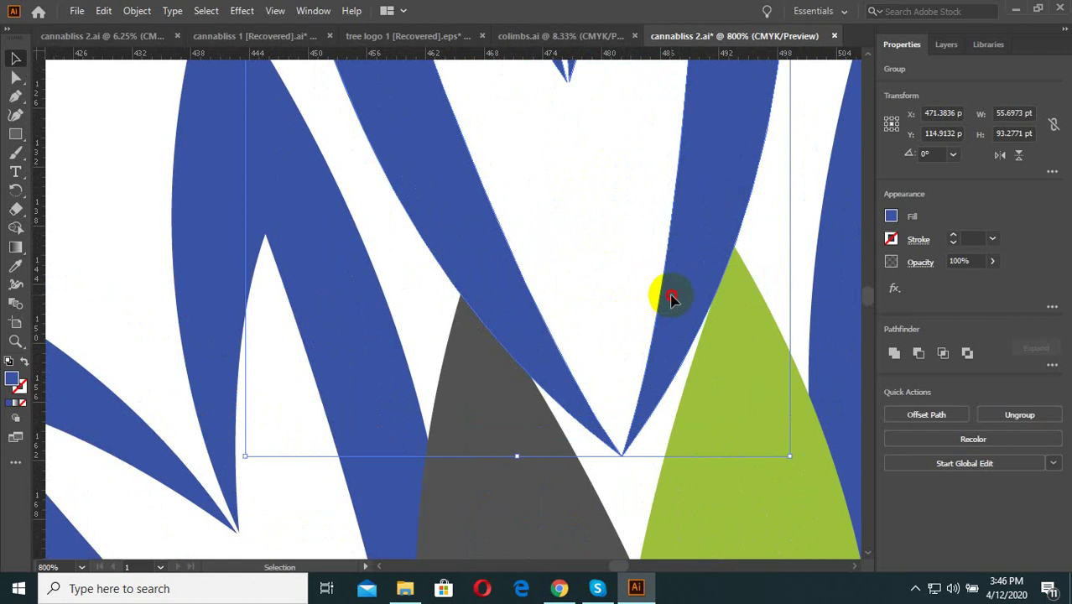
{"action": "mouse_move", "coordinate": [672, 299]}
{"action": "left_mouse_down"}
{"action": "mouse_move", "coordinate": [684, 312]}
{"action": "mouse_move", "coordinate": [697, 304]}
{"action": "left_mouse_up"}
{"action": "scroll", "coordinate": [684, 312], "scroll_direction": "down", "scroll_amount": 1}
{"action": "scroll", "coordinate": [696, 302], "scroll_direction": "down", "scroll_amount": 2}
Send the pasted leaf backward behind the flower.
{"action": "right_click", "coordinate": [681, 233]}
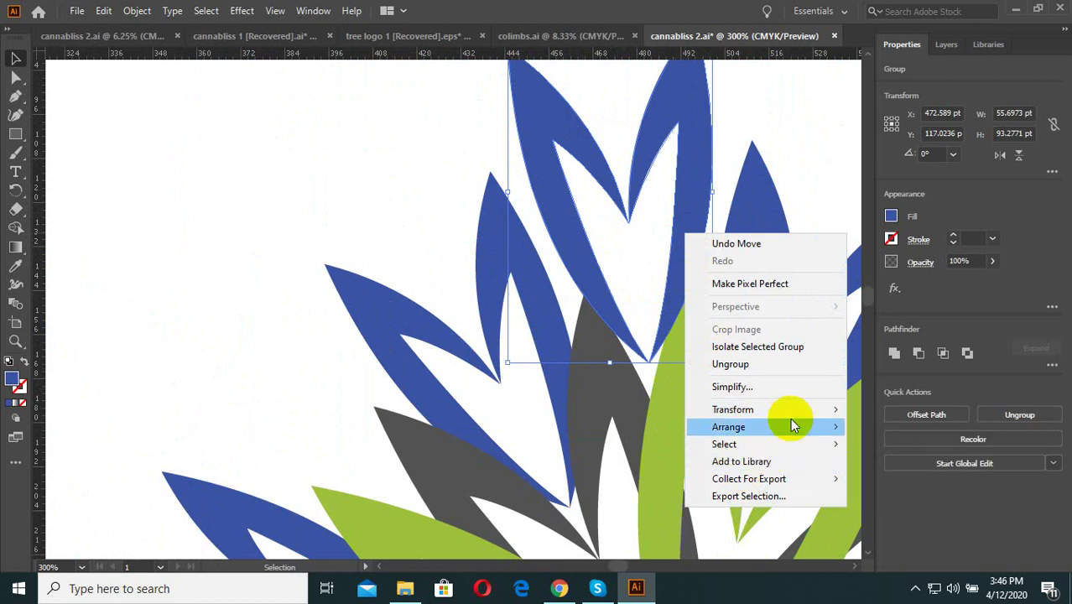
{"action": "mouse_move", "coordinate": [730, 427]}
{"action": "left_click", "coordinate": [929, 501]}
{"action": "left_click", "coordinate": [354, 179]}
{"action": "scroll", "coordinate": [515, 240], "scroll_direction": "down", "scroll_amount": 3}
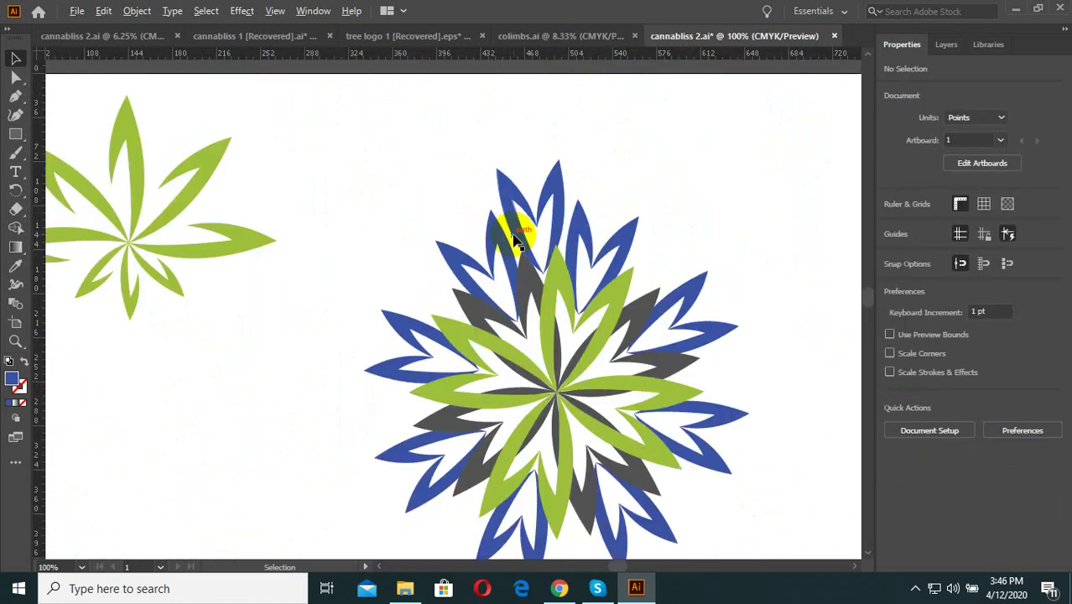
{"action": "left_click", "coordinate": [505, 210]}
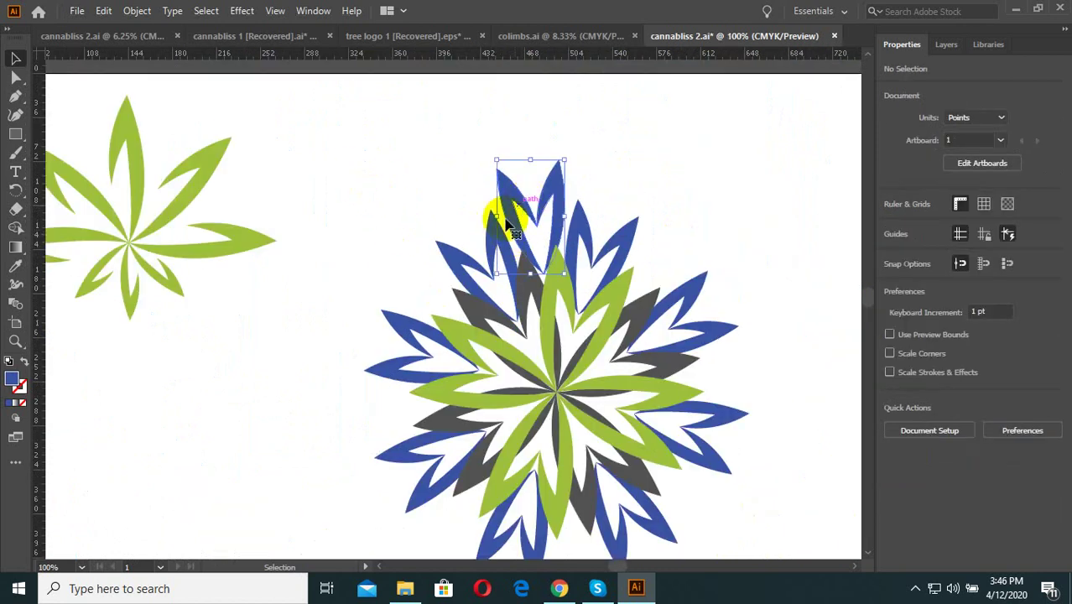
Set the top leaf's fill to pink #F70F69.
{"action": "double_click", "coordinate": [12, 379]}
{"action": "left_click", "coordinate": [413, 209]}
{"action": "left_click", "coordinate": [375, 203]}
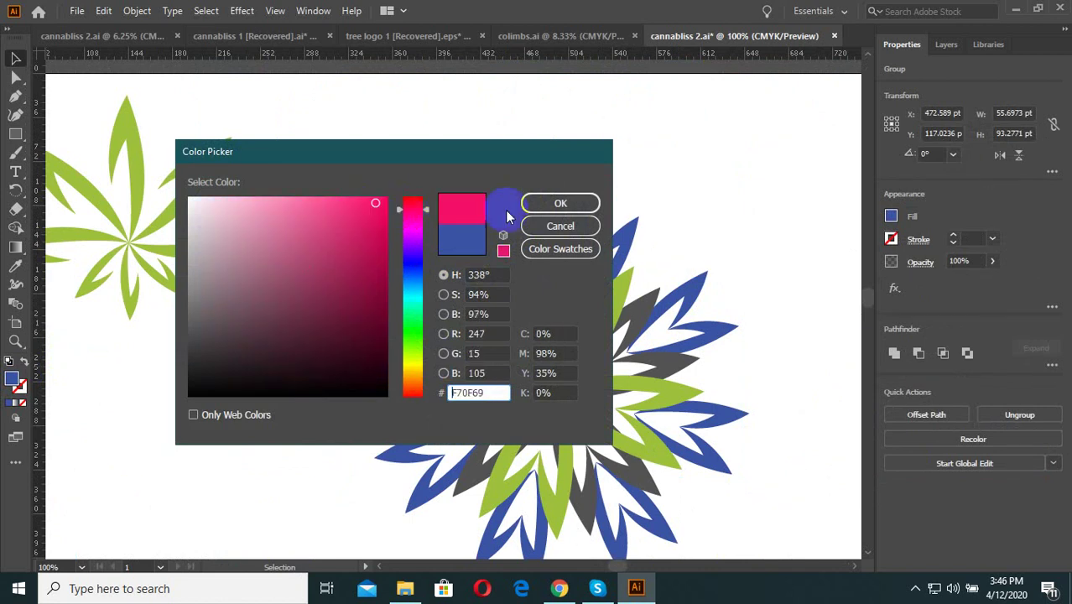
{"action": "left_click", "coordinate": [561, 203]}
{"action": "scroll", "coordinate": [681, 172], "scroll_direction": "down", "scroll_amount": 1}
{"action": "left_click", "coordinate": [621, 192]}
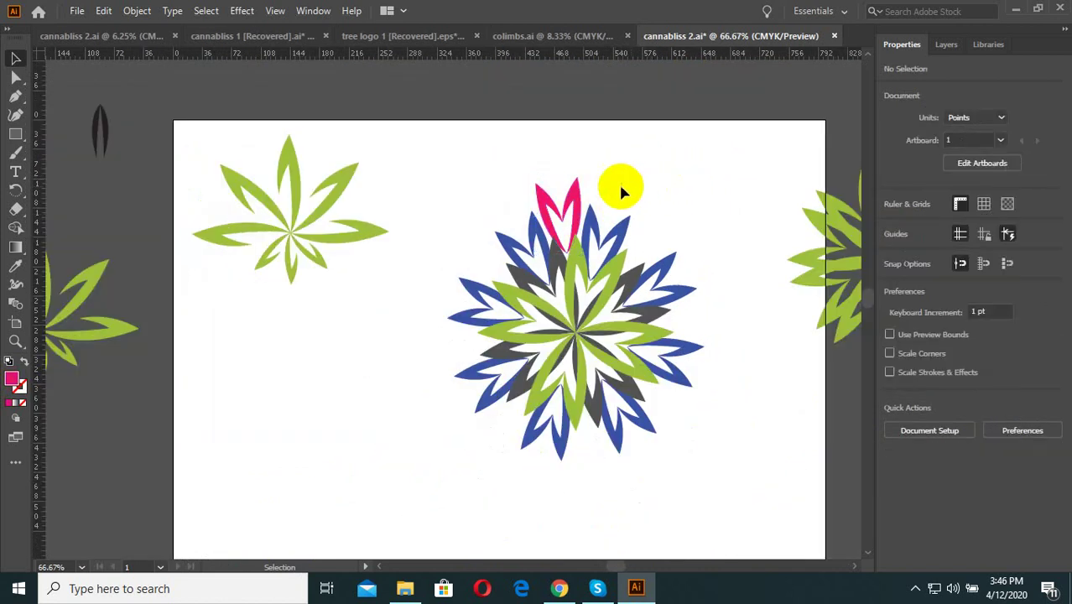
{"action": "left_click", "coordinate": [575, 201]}
Switch to the Rotate tool and try swinging the pink leaf around the flower.
{"action": "left_click", "coordinate": [12, 191]}
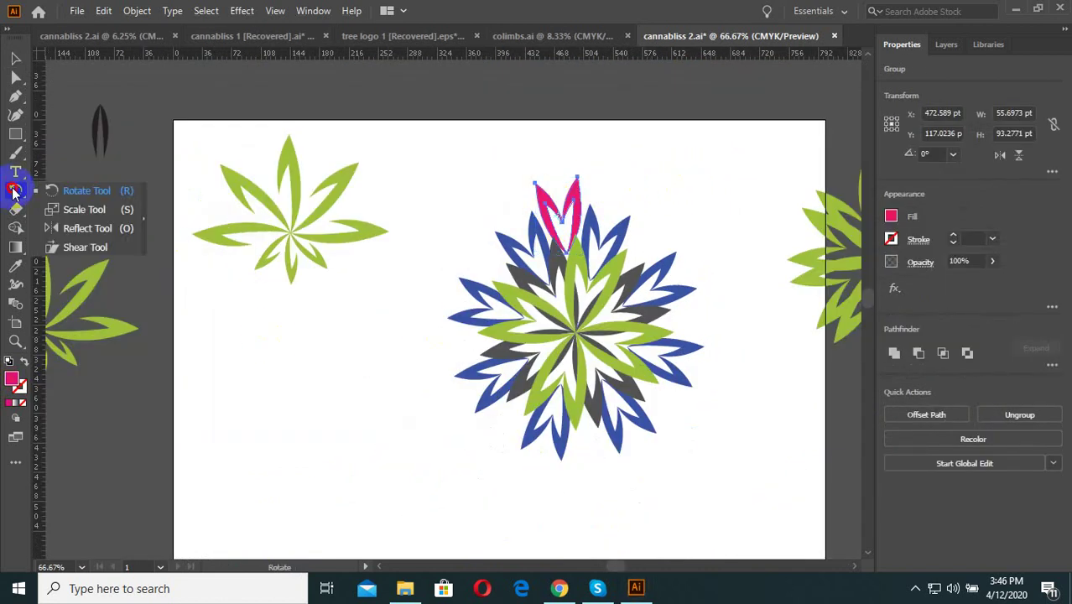
{"action": "left_click", "coordinate": [89, 193]}
{"action": "scroll", "coordinate": [610, 343], "scroll_direction": "up", "scroll_amount": 2}
{"action": "scroll", "coordinate": [610, 258], "scroll_direction": "down", "scroll_amount": 2}
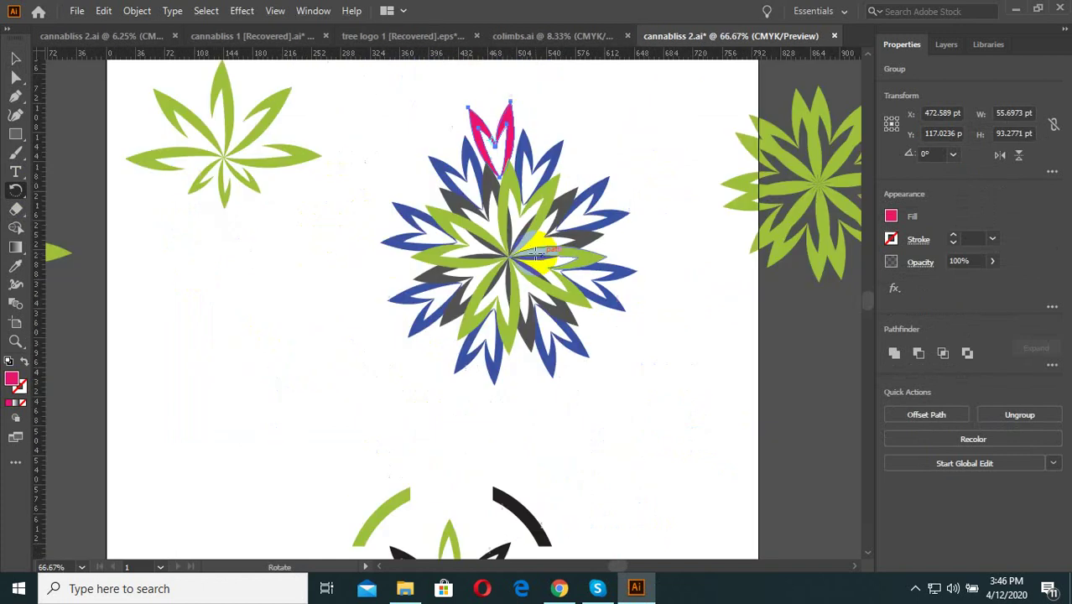
{"action": "scroll", "coordinate": [491, 167], "scroll_direction": "up", "scroll_amount": 1}
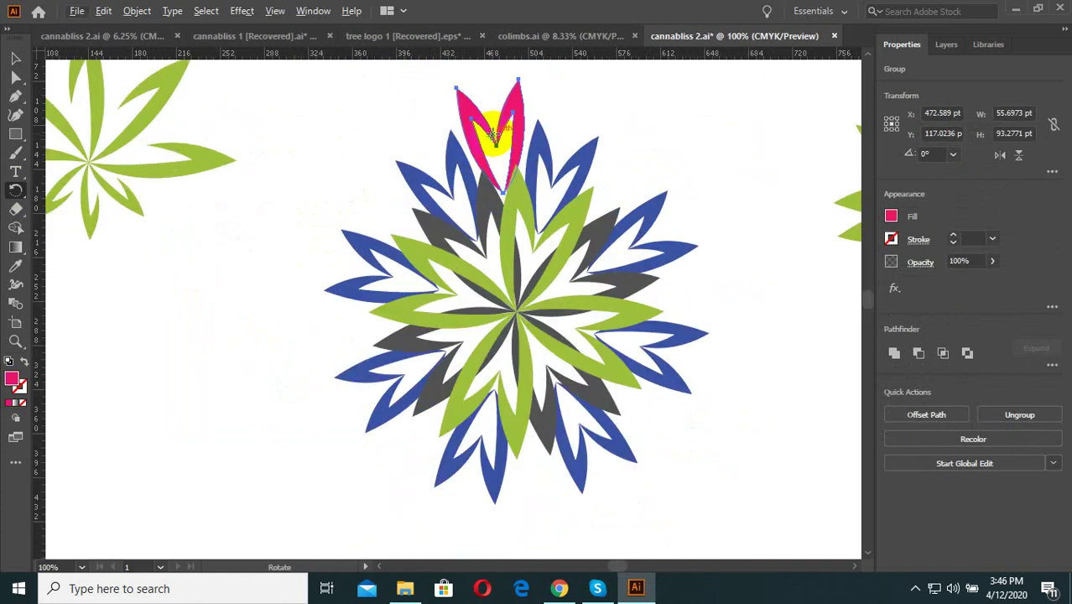
{"action": "left_click_drag", "start_coordinate": [495, 134], "coordinate": [493, 137]}
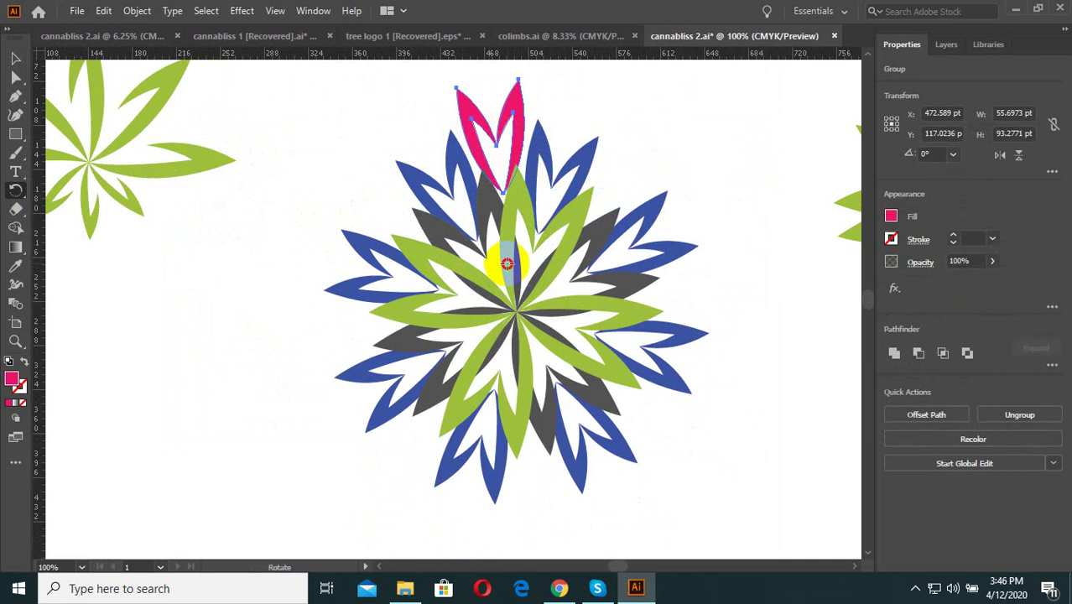
Try setting the rotation origin at the flower's centre, cancelling the angle dialog twice.
{"action": "left_click", "coordinate": [520, 321]}
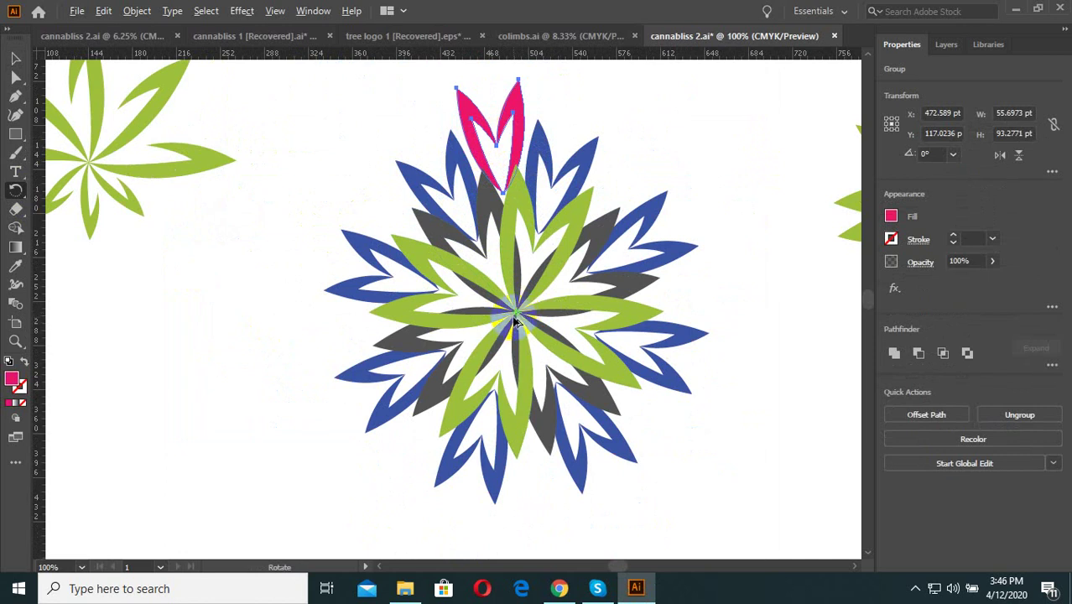
{"action": "left_click", "coordinate": [516, 320], "text": "alt"}
{"action": "left_click", "coordinate": [617, 344]}
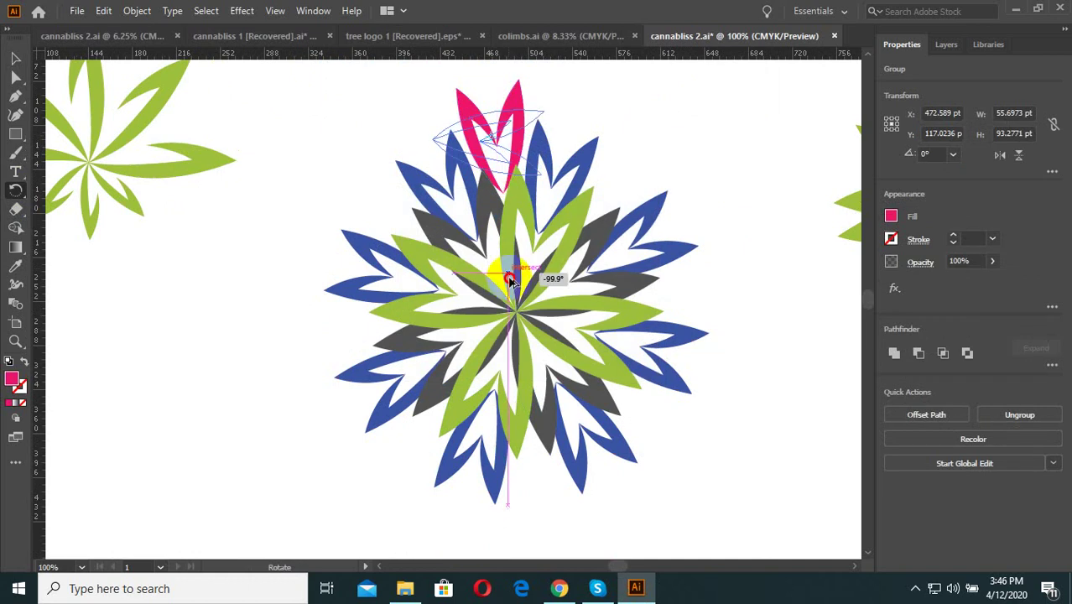
{"action": "left_click_drag", "start_coordinate": [513, 276], "coordinate": [491, 186]}
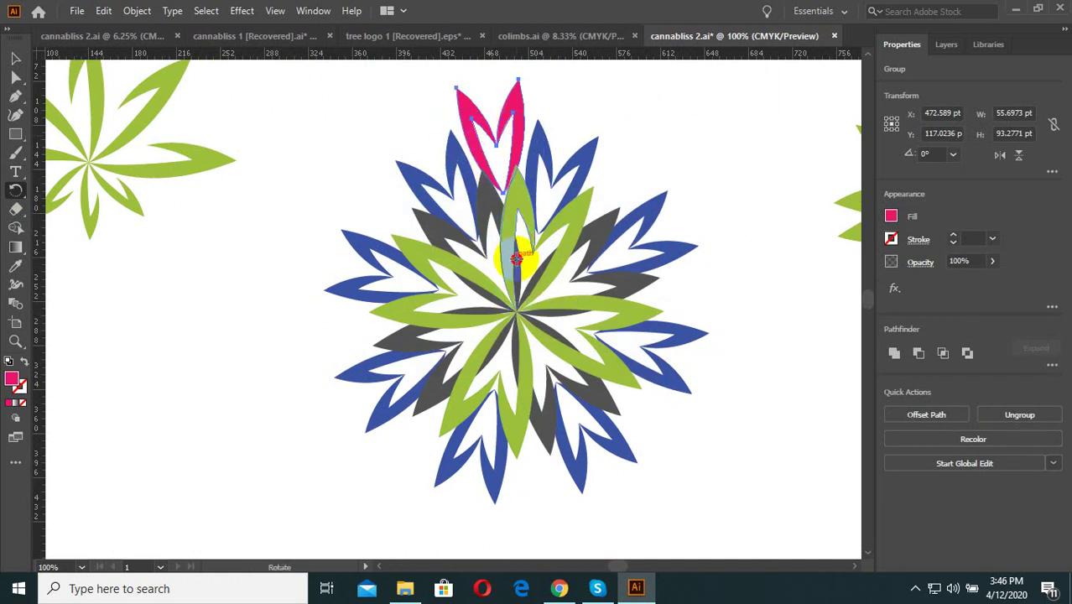
{"action": "left_click", "coordinate": [519, 307]}
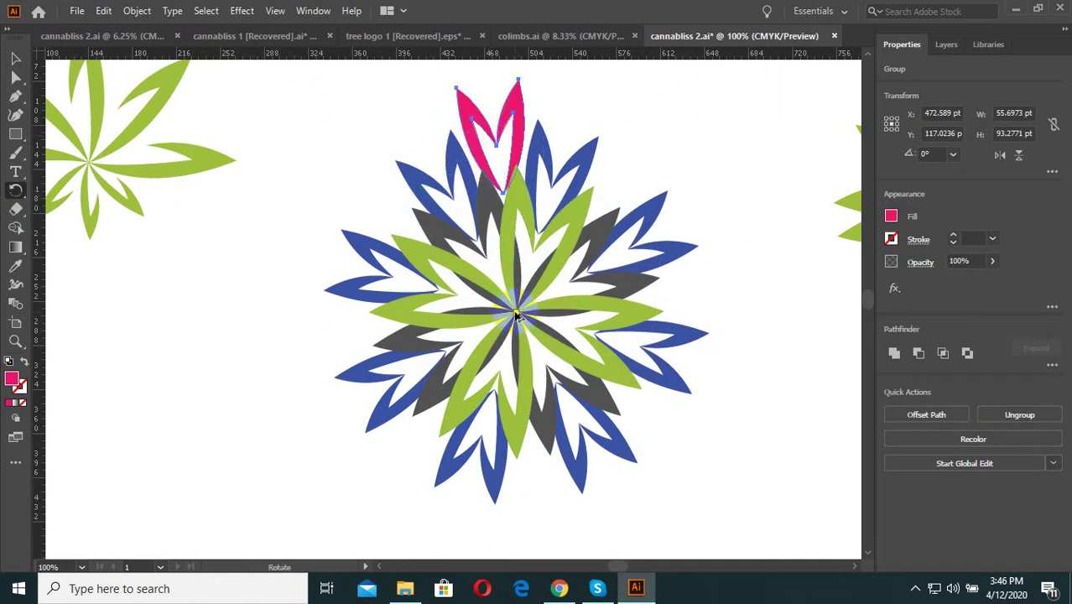
{"action": "left_click", "coordinate": [514, 311], "text": "alt"}
{"action": "left_click", "coordinate": [612, 350]}
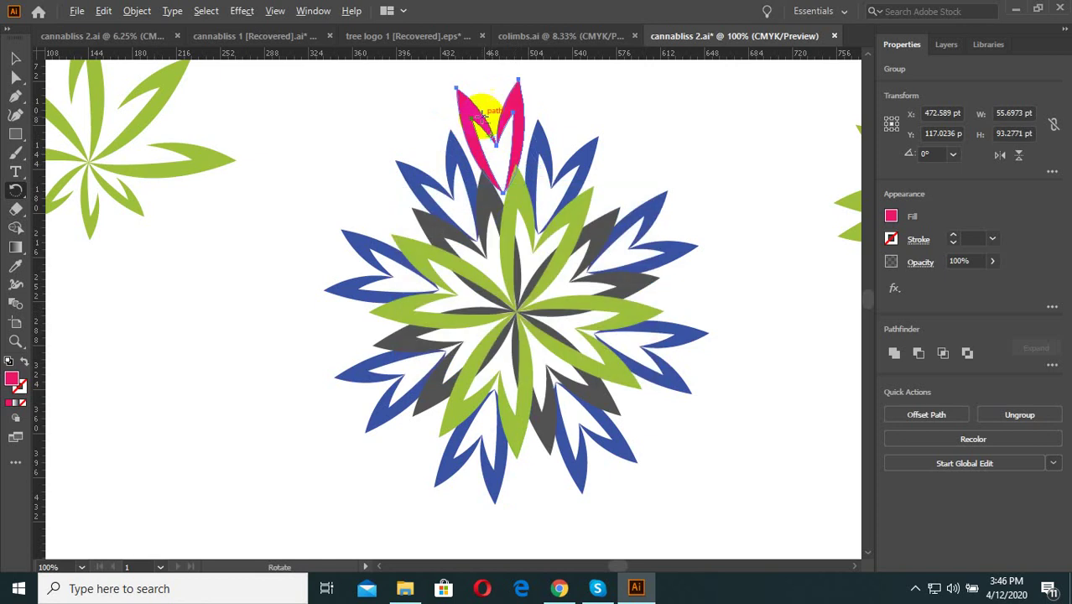
Make a 45° rotated copy of the pink leaf around the flower centre and repeat it with Ctrl+D.
{"action": "key", "text": "ctrl+plus"}
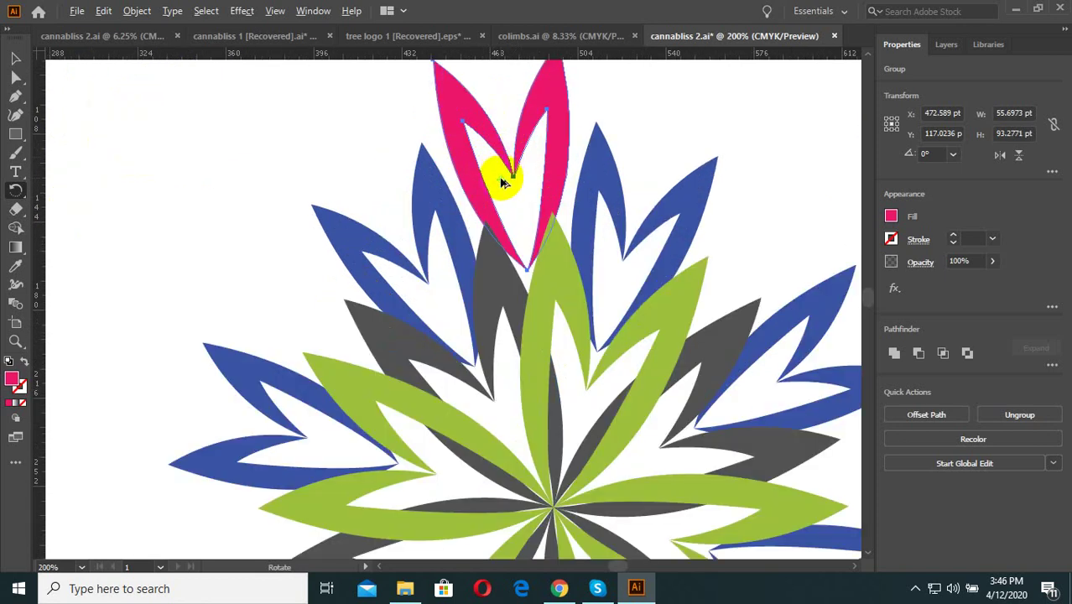
{"action": "left_click_drag", "start_coordinate": [501, 178], "coordinate": [514, 209]}
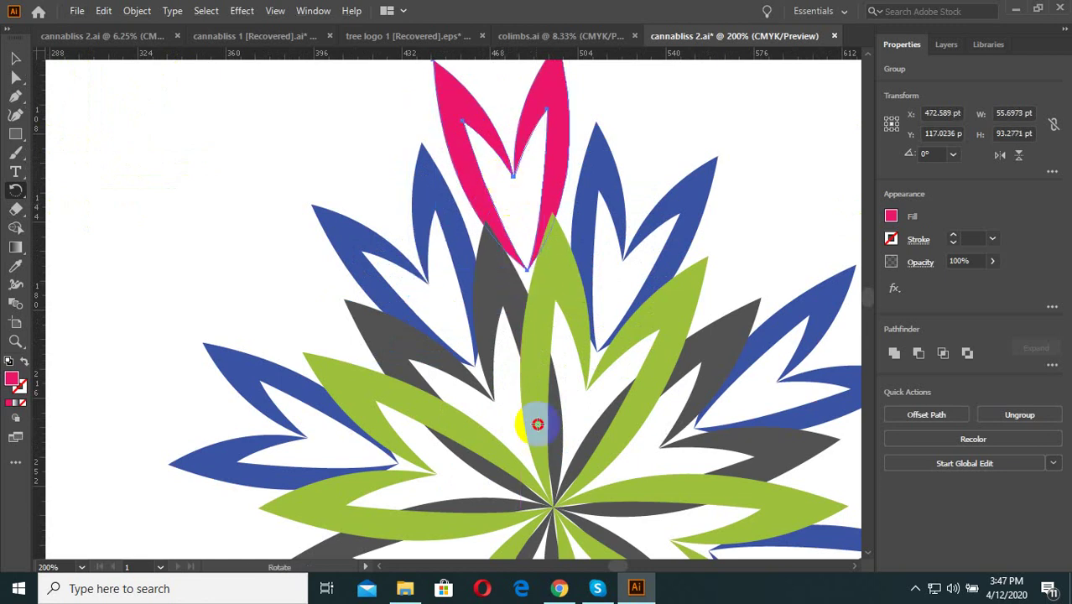
{"action": "left_click", "coordinate": [552, 518]}
{"action": "left_click", "coordinate": [552, 508], "text": "alt"}
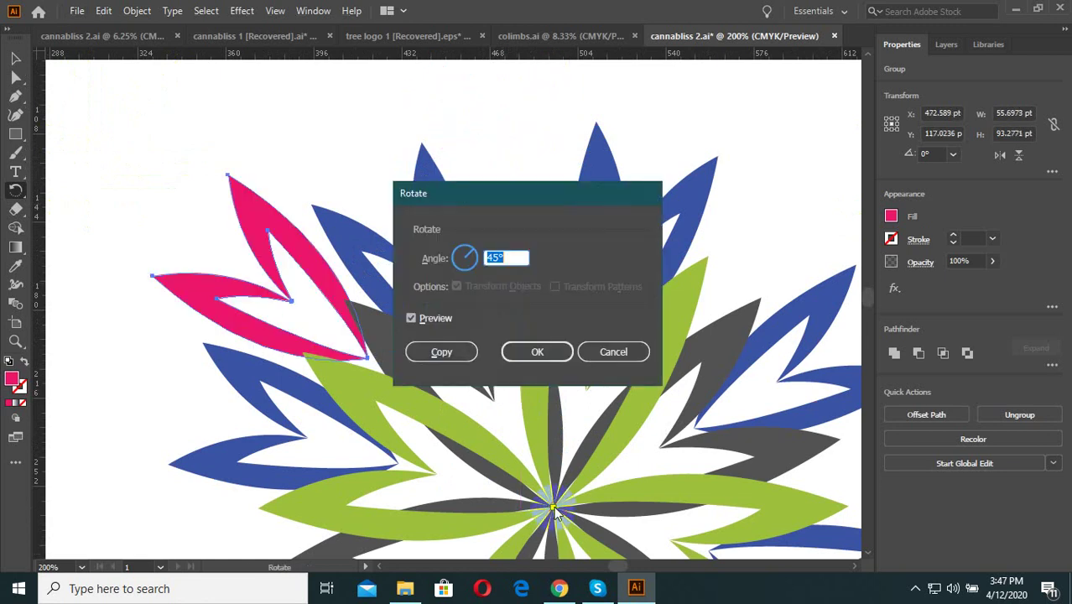
{"action": "type", "text": "45"}
{"action": "left_click", "coordinate": [445, 350]}
{"action": "key", "text": "ctrl+minus"}
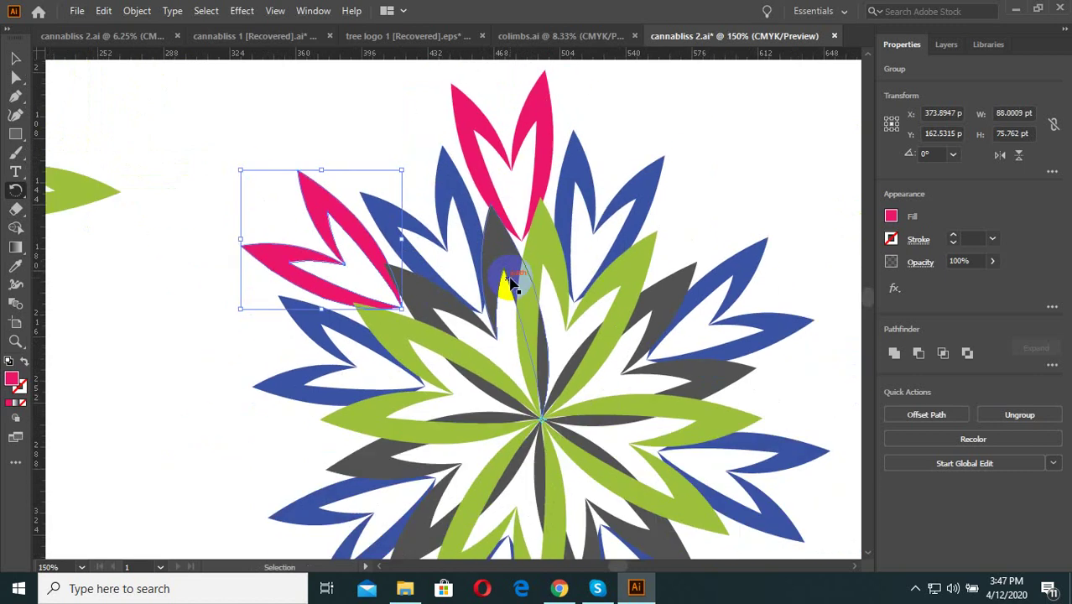
{"action": "key", "text": "ctrl+d"}
{"action": "key", "text": "ctrl+d"}
{"action": "key", "text": "ctrl+d"}
{"action": "key", "text": "ctrl+d"}
Select the grey leaf group with the Rotate tool, then zoom out and deselect everything.
{"action": "left_click", "coordinate": [510, 286]}
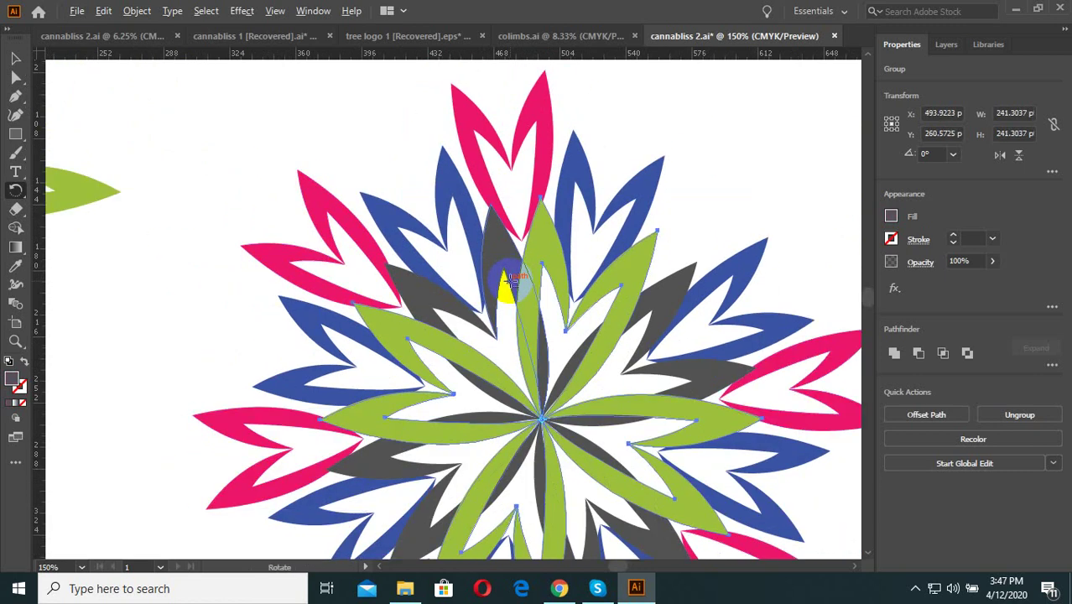
{"action": "key", "text": "r"}
{"action": "key", "text": "ctrl+minus"}
{"action": "key", "text": "ctrl+minus"}
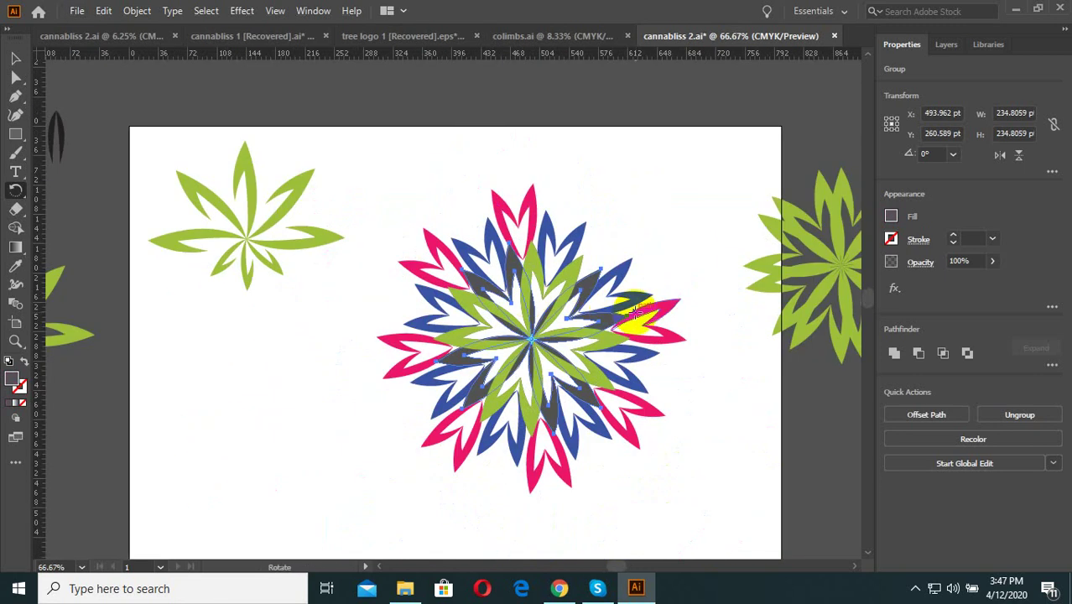
{"action": "key", "text": "ctrl+shift+a"}
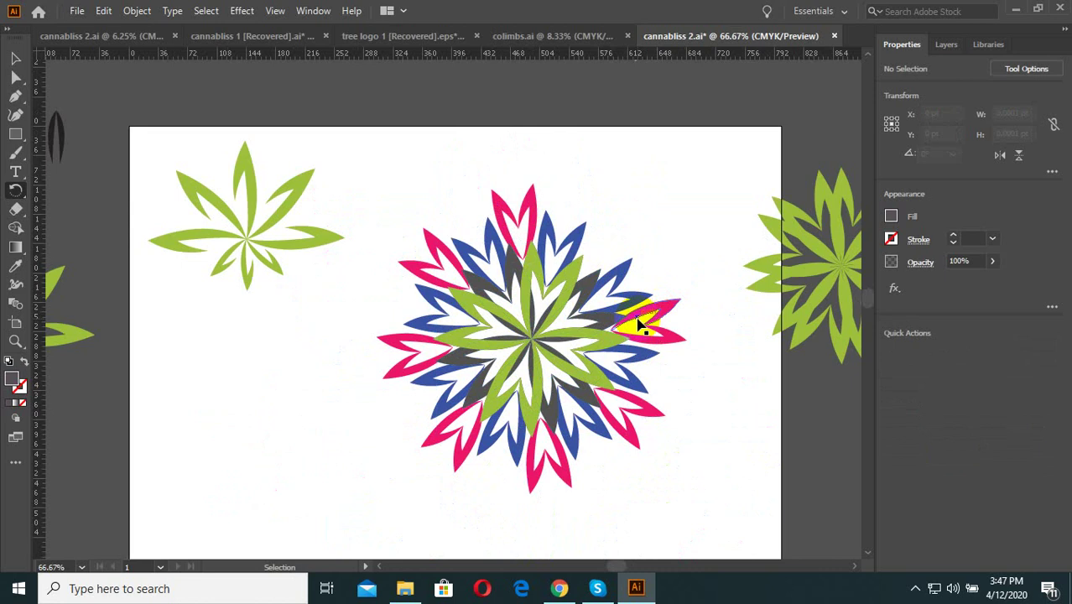
Rotate the flower group slightly about its centre, then clear the selection.
{"action": "left_click", "coordinate": [637, 323]}
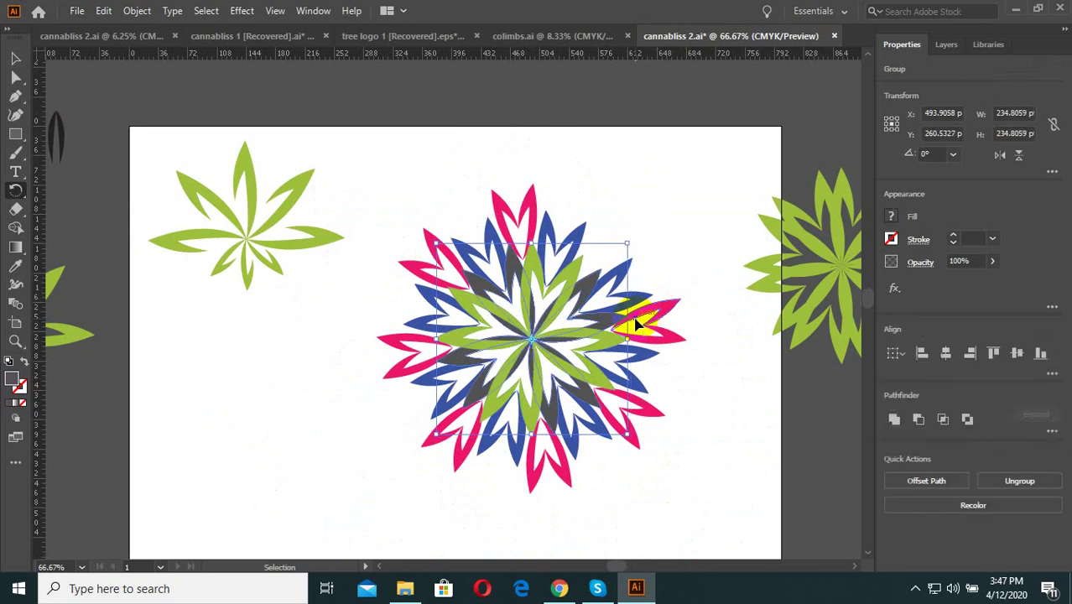
{"action": "left_click_drag", "start_coordinate": [638, 323], "coordinate": [646, 314]}
{"action": "left_click", "coordinate": [16, 60]}
{"action": "left_click", "coordinate": [739, 281]}
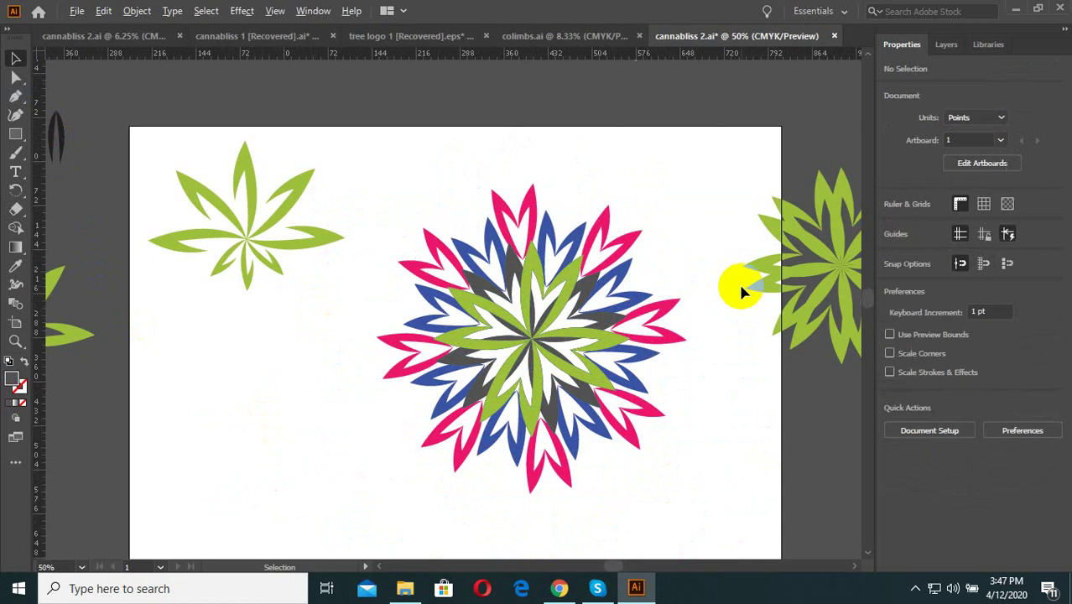
Select the whole rosette group and move it off the artboard to the right.
{"action": "scroll", "coordinate": [738, 281], "scroll_direction": "down", "scroll_amount": 1}
{"action": "left_click_drag", "start_coordinate": [704, 419], "coordinate": [407, 179]}
{"action": "left_click", "coordinate": [662, 217]}
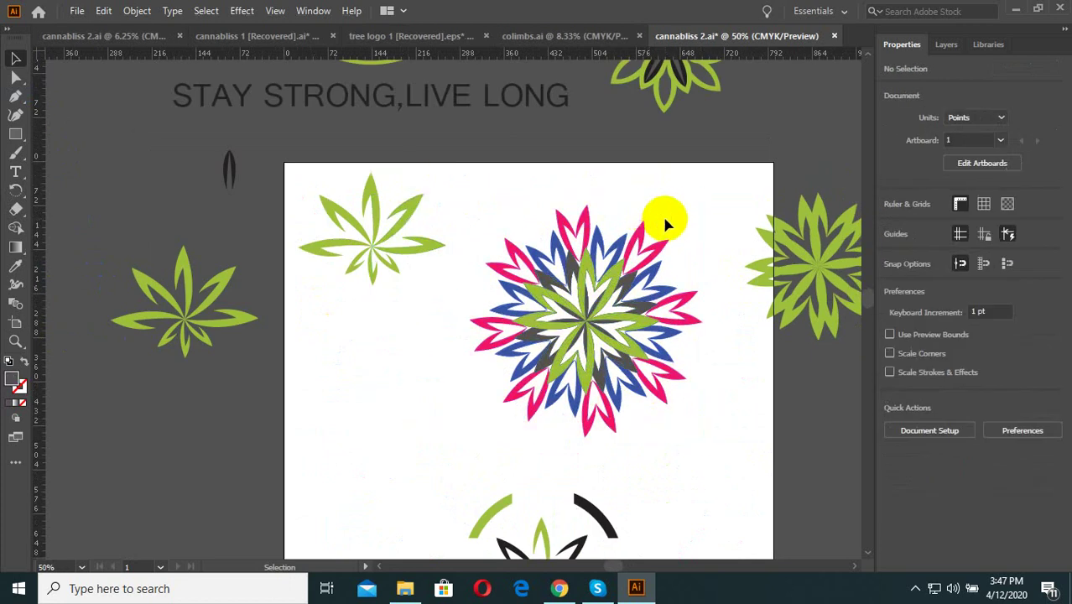
{"action": "left_click_drag", "start_coordinate": [662, 220], "coordinate": [424, 432]}
{"action": "scroll", "coordinate": [579, 335], "scroll_direction": "down", "scroll_amount": 3}
{"action": "left_click", "coordinate": [588, 361]}
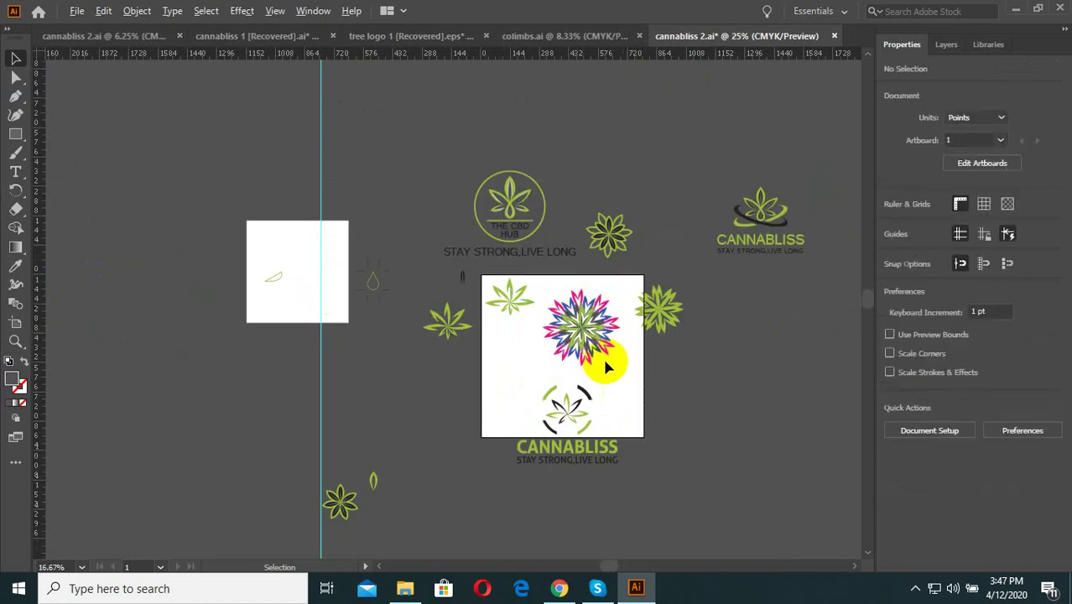
{"action": "scroll", "coordinate": [609, 364], "scroll_direction": "up", "scroll_amount": 3}
{"action": "left_click_drag", "start_coordinate": [629, 367], "coordinate": [443, 137]}
{"action": "scroll", "coordinate": [428, 282], "scroll_direction": "down", "scroll_amount": 2}
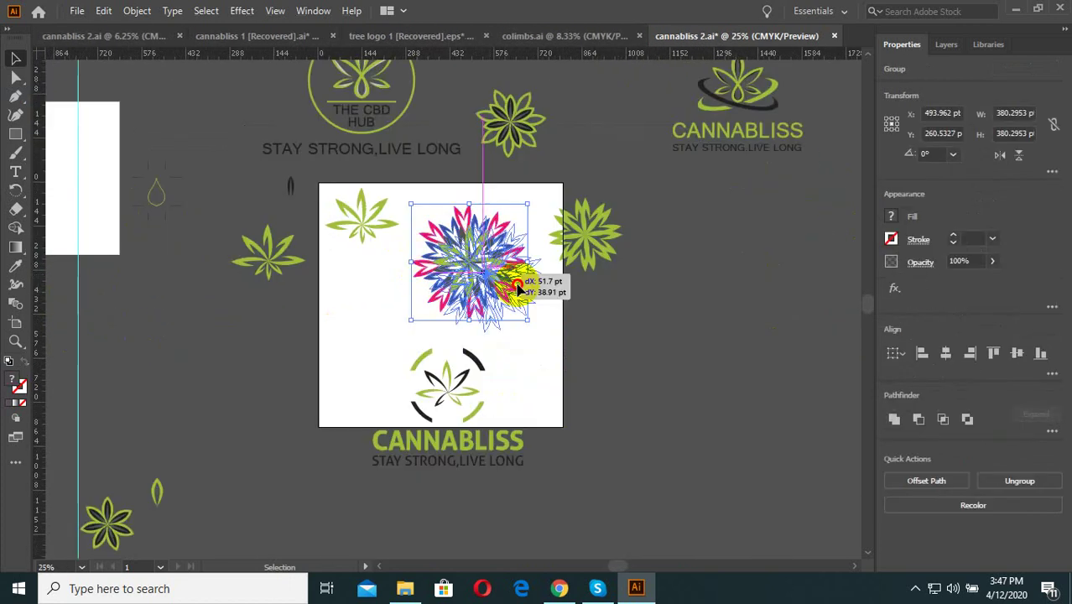
{"action": "left_click_drag", "start_coordinate": [428, 283], "coordinate": [666, 305]}
Move the flower at the artboard's right edge up and right, off the artboard.
{"action": "left_click", "coordinate": [521, 360]}
{"action": "scroll", "coordinate": [474, 413], "scroll_direction": "up", "scroll_amount": 1}
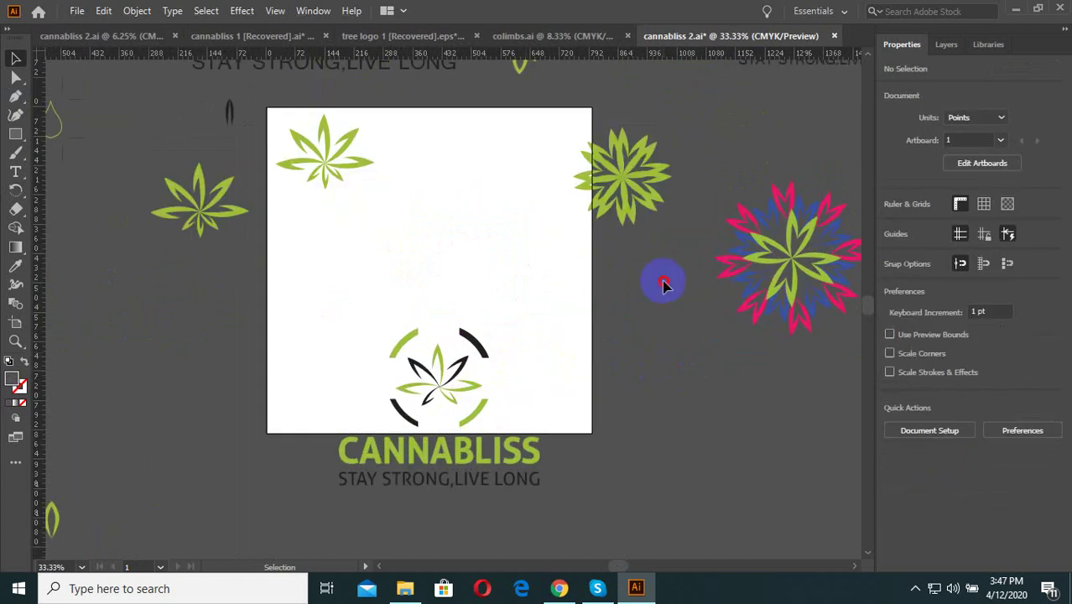
{"action": "left_click", "coordinate": [591, 141]}
{"action": "left_click_drag", "start_coordinate": [655, 192], "coordinate": [725, 134]}
Move both green leaf flowers down-left off the artboard and the logo group up to centre.
{"action": "left_click", "coordinate": [456, 241]}
{"action": "left_click_drag", "start_coordinate": [455, 240], "coordinate": [172, 143]}
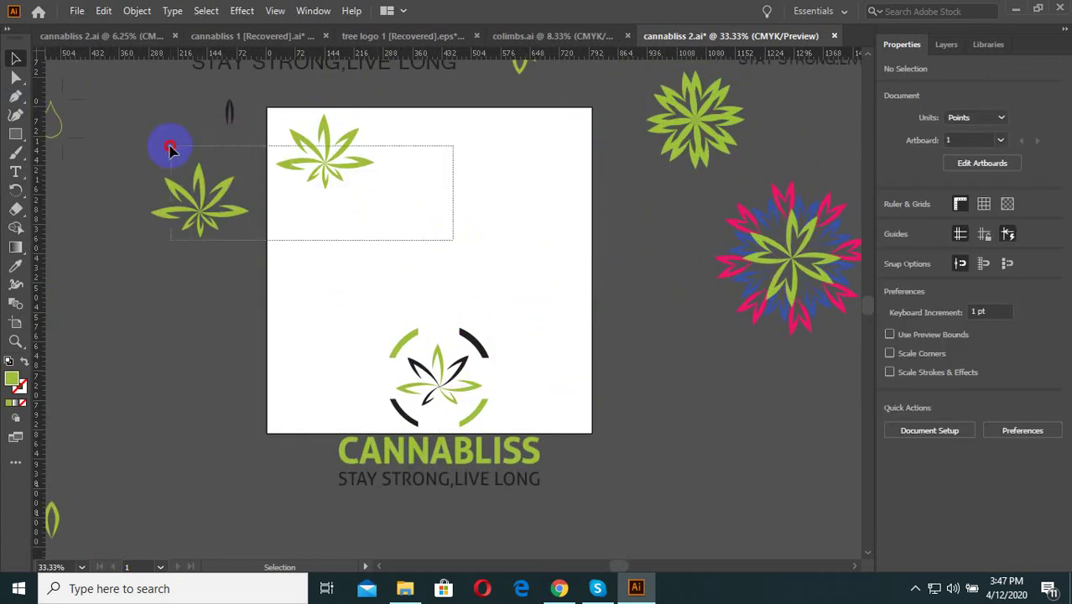
{"action": "left_click", "coordinate": [335, 244]}
{"action": "left_click_drag", "start_coordinate": [335, 244], "coordinate": [137, 144]}
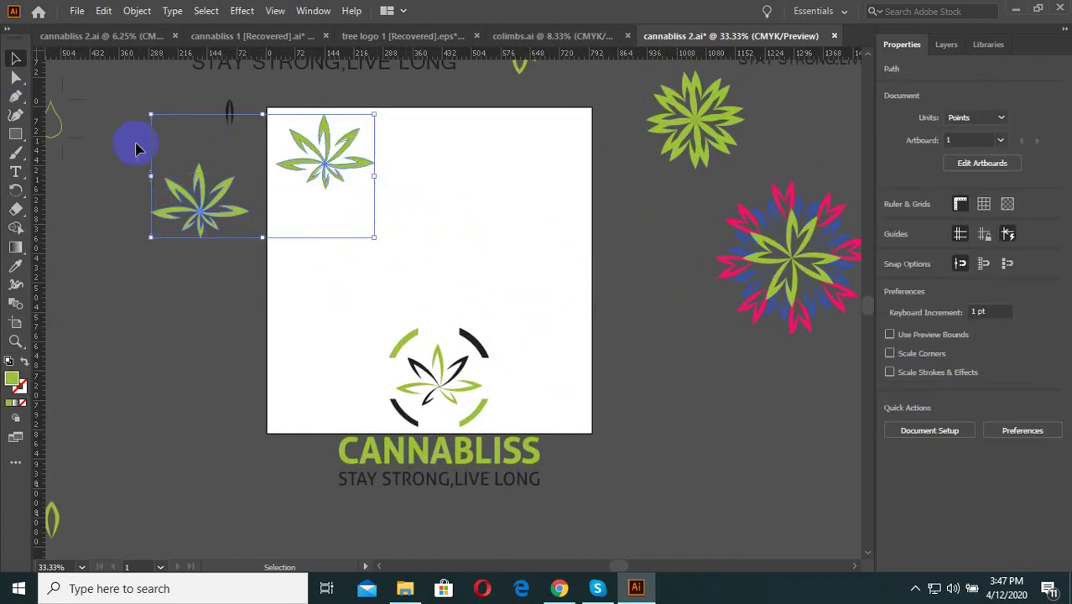
{"action": "left_click_drag", "start_coordinate": [292, 155], "coordinate": [134, 293]}
{"action": "left_click", "coordinate": [362, 233]}
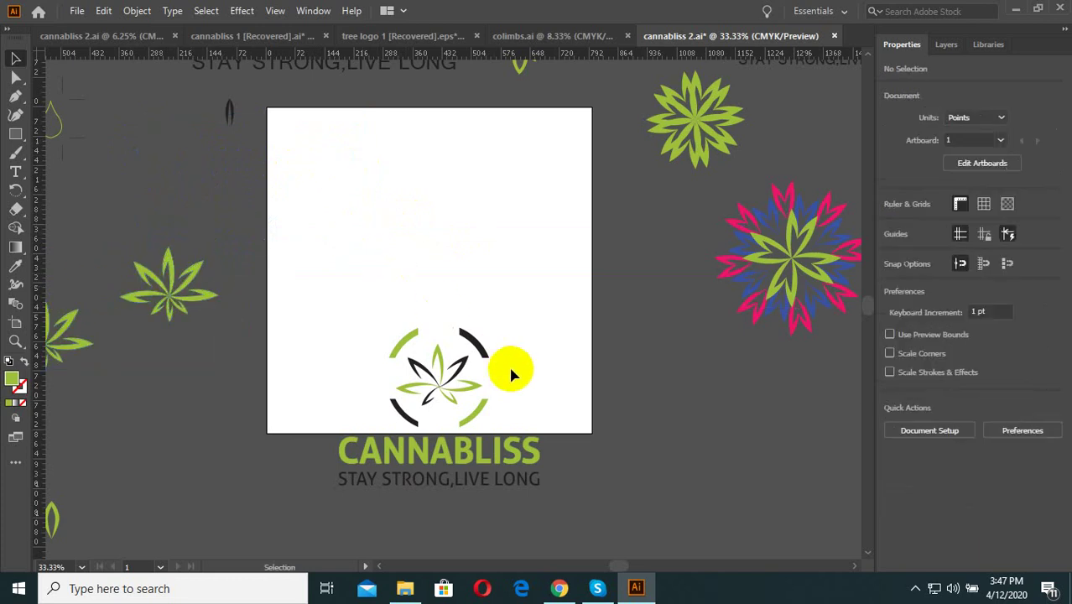
{"action": "left_click_drag", "start_coordinate": [515, 319], "coordinate": [332, 512]}
{"action": "left_click_drag", "start_coordinate": [466, 452], "coordinate": [466, 312]}
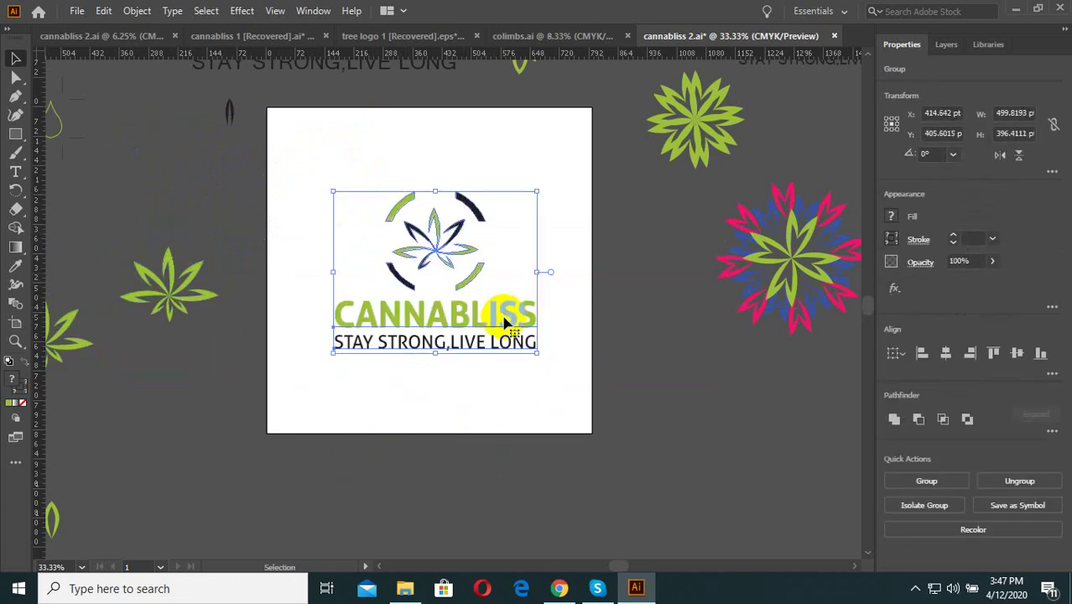
{"action": "scroll", "coordinate": [431, 247], "scroll_direction": "up", "scroll_amount": 3, "text": "alt"}
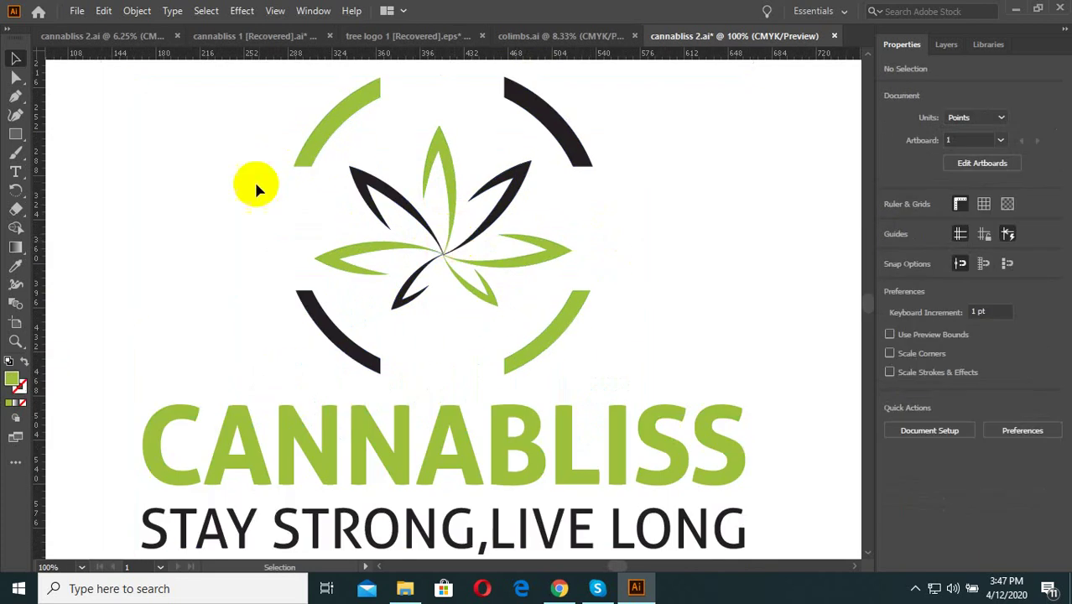
{"action": "scroll", "coordinate": [483, 448], "scroll_direction": "down", "scroll_amount": 2, "text": "alt"}
{"action": "scroll", "coordinate": [497, 371], "scroll_direction": "up", "scroll_amount": 2, "text": "alt"}
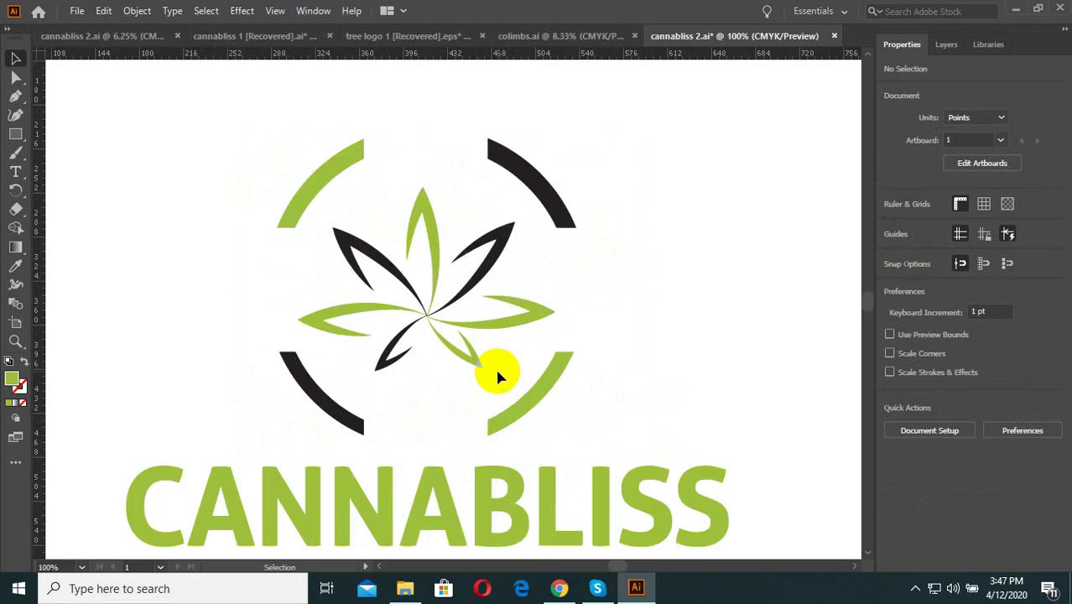
{"action": "scroll", "coordinate": [441, 359], "scroll_direction": "up", "scroll_amount": 1, "text": "alt"}
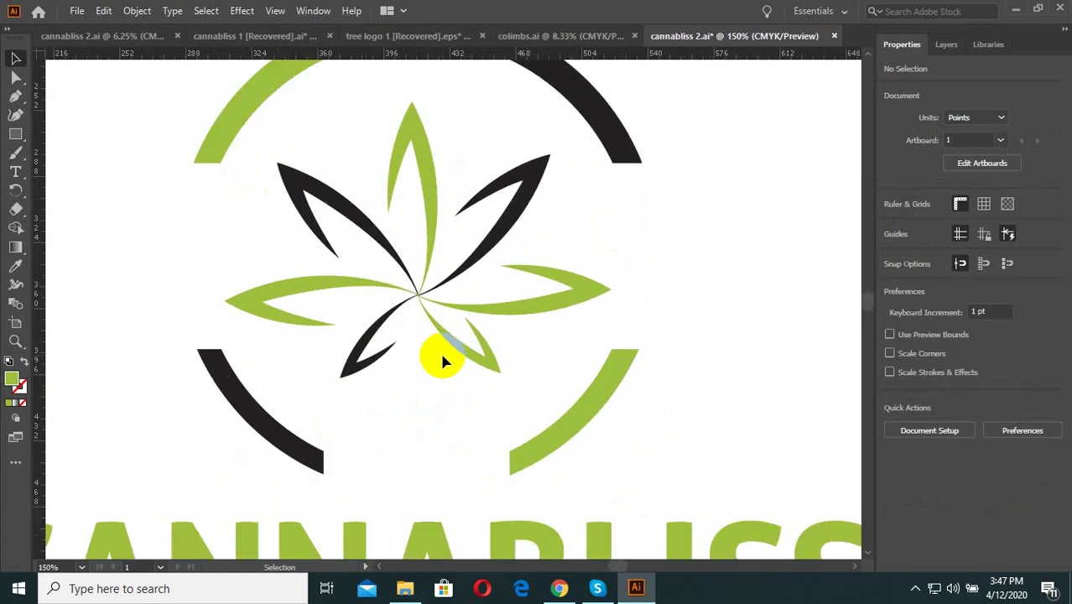
{"action": "scroll", "coordinate": [445, 360], "scroll_direction": "down", "scroll_amount": 2, "text": "alt"}
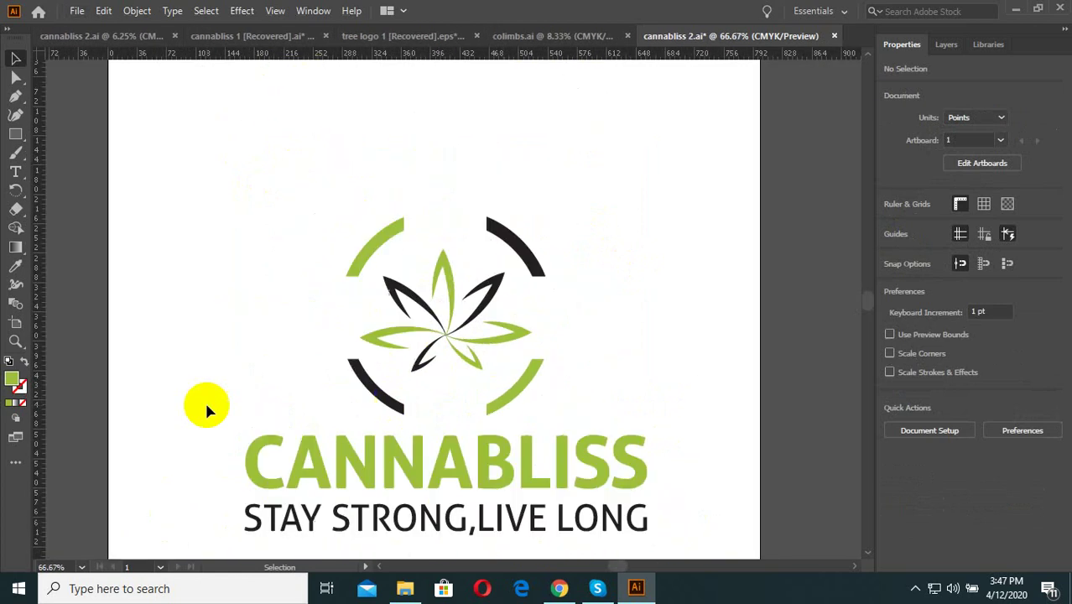
{"action": "scroll", "coordinate": [386, 369], "scroll_direction": "down", "scroll_amount": 3, "text": "alt"}
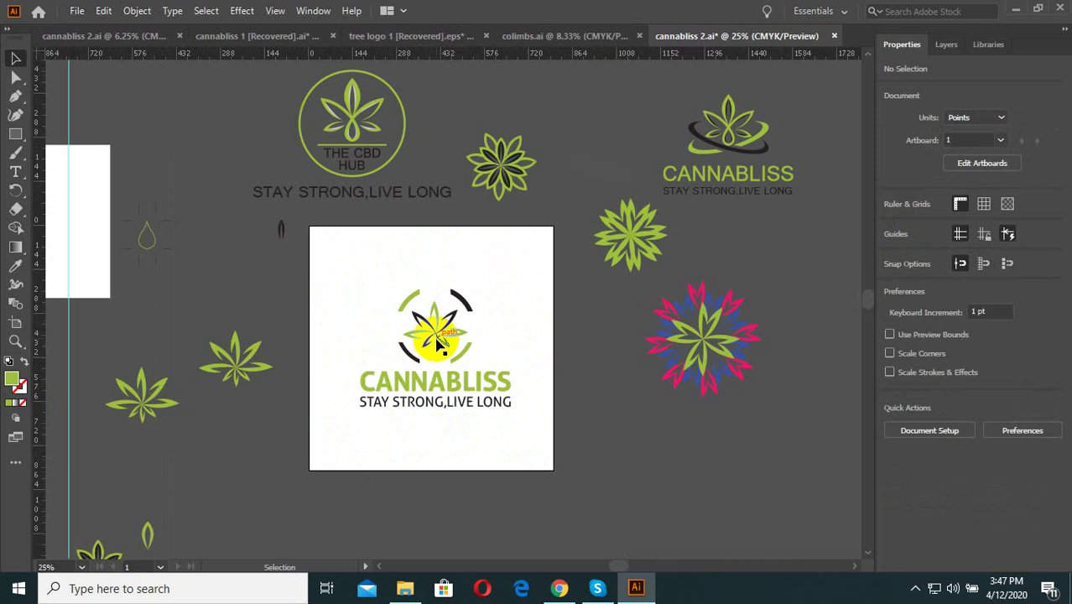
{"action": "scroll", "coordinate": [430, 351], "scroll_direction": "up", "scroll_amount": 2, "text": "alt"}
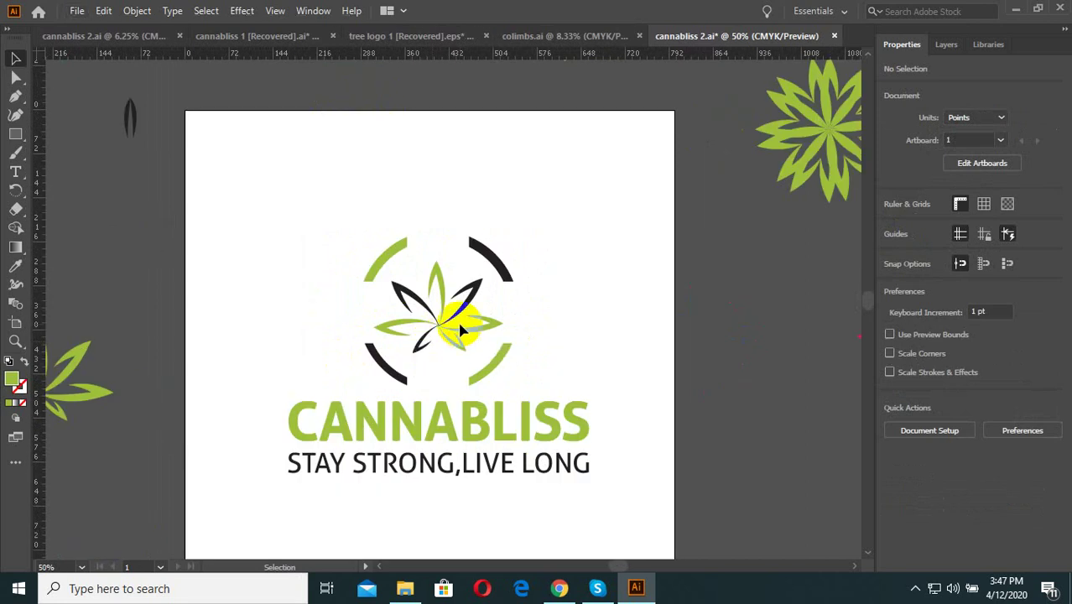
{"action": "scroll", "coordinate": [460, 334], "scroll_direction": "up", "scroll_amount": 2, "text": "alt"}
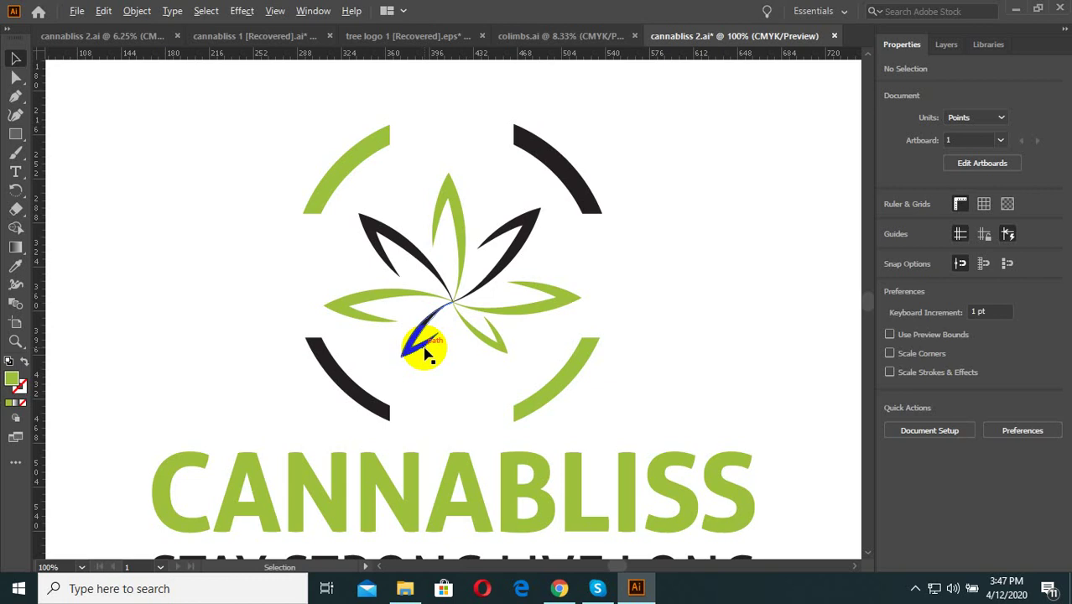
{"action": "scroll", "coordinate": [416, 354], "scroll_direction": "down", "scroll_amount": 1, "text": "alt"}
{"action": "scroll", "coordinate": [469, 466], "scroll_direction": "down", "scroll_amount": 3, "text": "alt"}
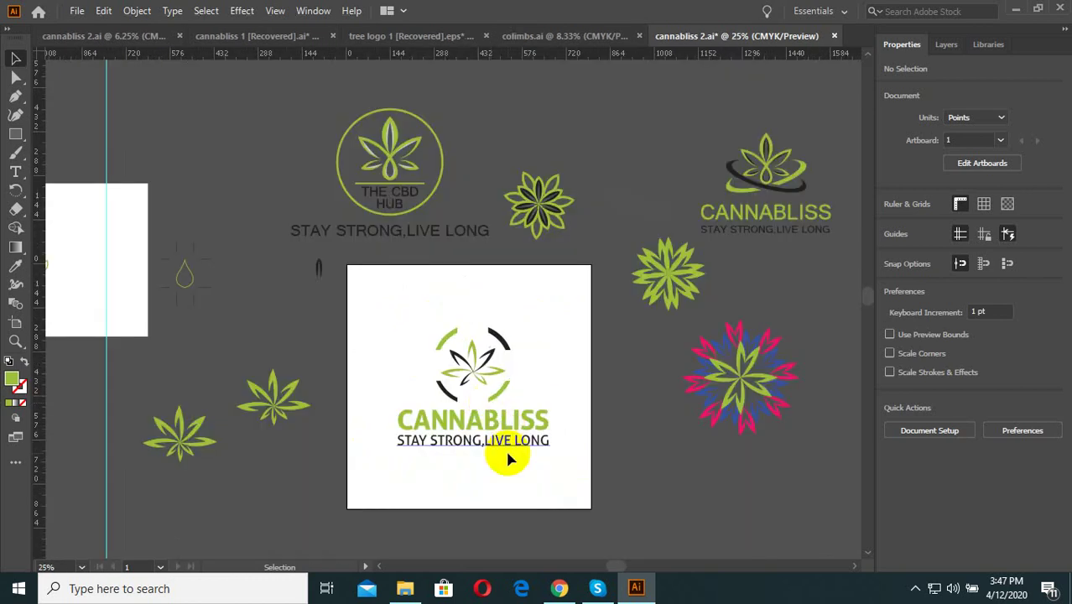
{"action": "scroll", "coordinate": [513, 486], "scroll_direction": "up", "scroll_amount": 2, "text": "alt"}
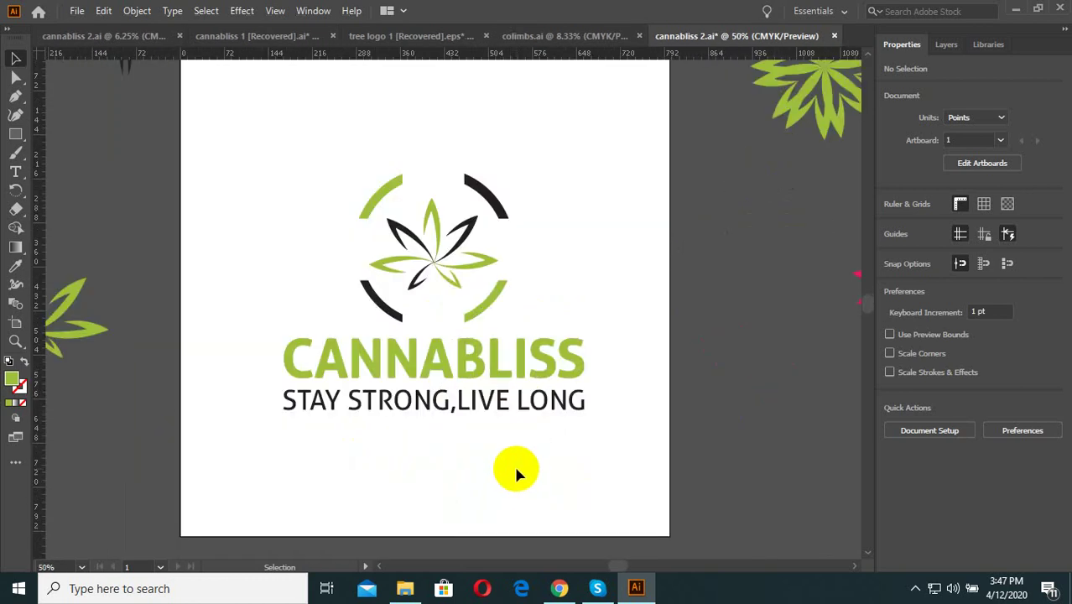
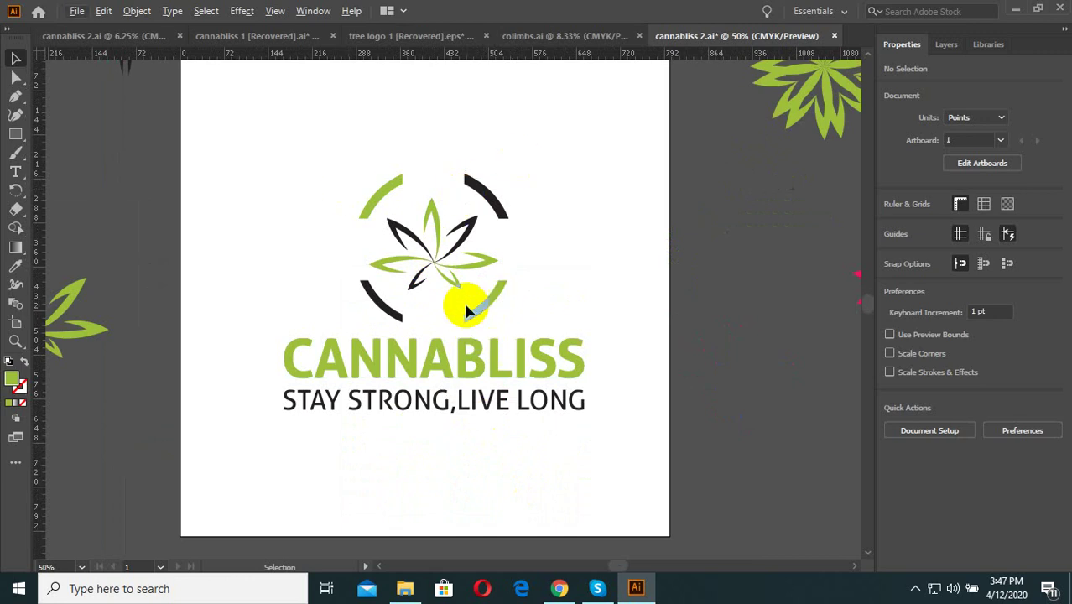
Draw a green circle with the Ellipse tool and move it to the artboard's upper left.
{"action": "scroll", "coordinate": [410, 210], "scroll_direction": "down", "scroll_amount": 2, "text": "alt"}
{"action": "scroll", "coordinate": [420, 225], "scroll_direction": "up", "scroll_amount": 1, "text": "alt"}
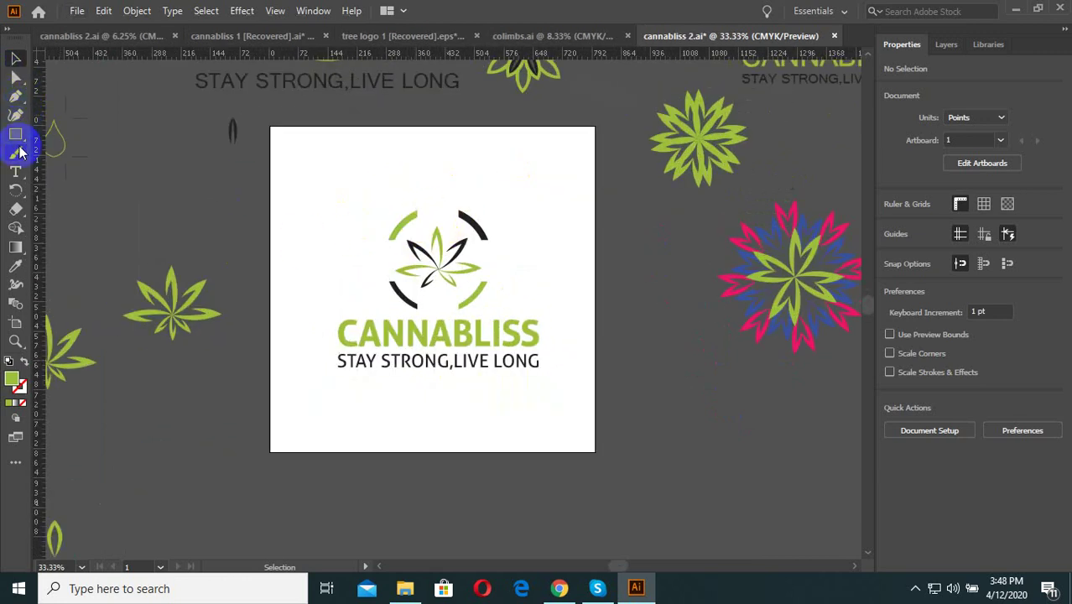
{"action": "left_click_drag", "start_coordinate": [20, 152], "coordinate": [73, 151]}
{"action": "key", "text": "ctrl+plus"}
{"action": "key", "text": "ctrl+plus"}
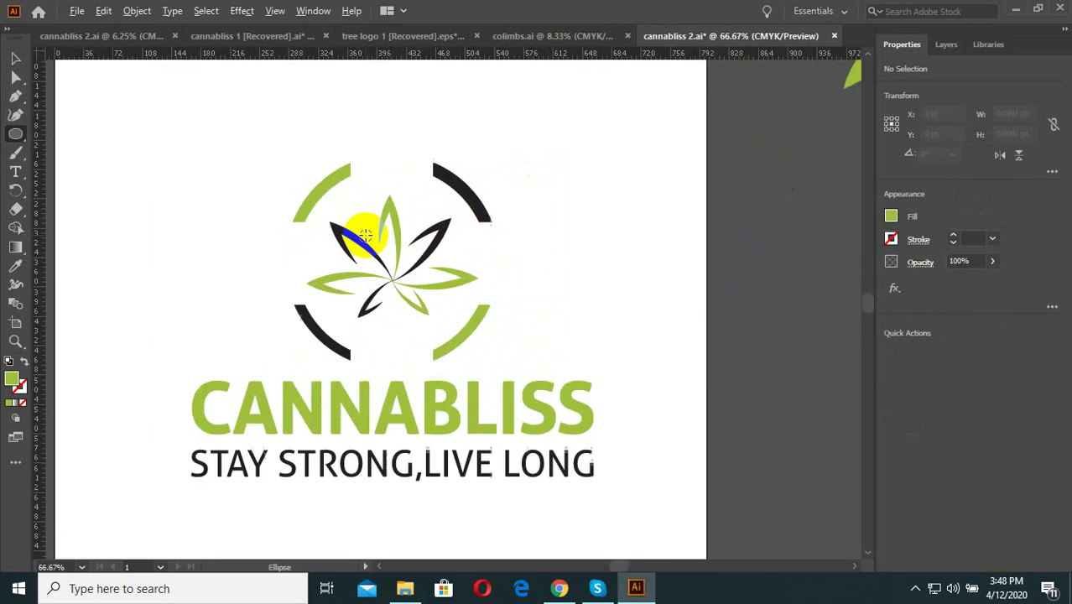
{"action": "key", "text": "ctrl+minus"}
{"action": "key", "text": "ctrl+minus"}
{"action": "left_click_drag", "start_coordinate": [388, 203], "coordinate": [425, 255]}
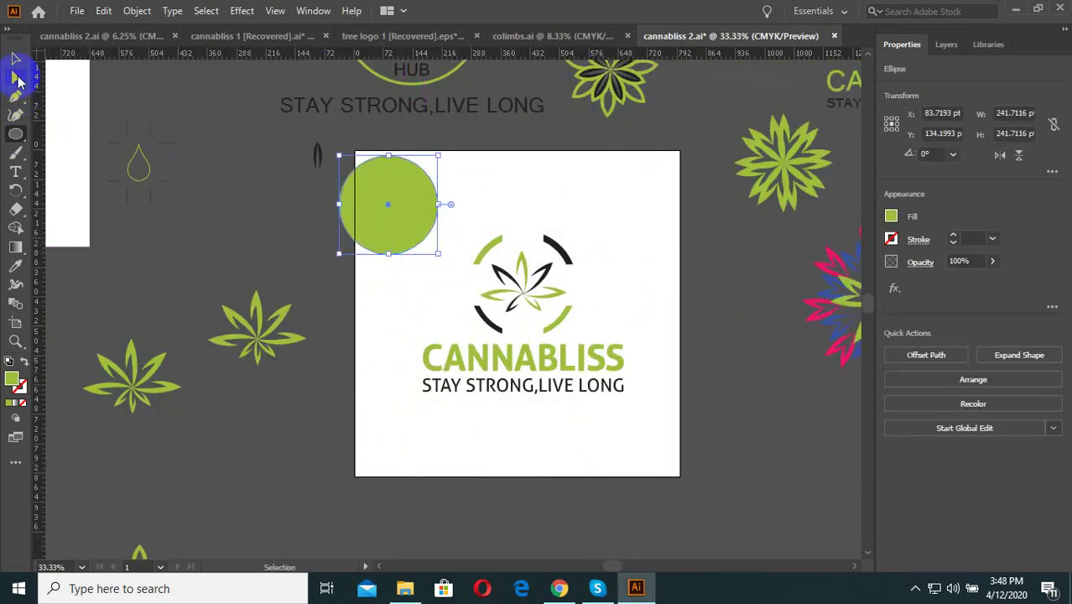
{"action": "key", "text": "v"}
{"action": "left_click_drag", "start_coordinate": [394, 198], "coordinate": [417, 227]}
Swap the circle's fill to a green stroke and raise the stroke weight to 8 pt.
{"action": "key", "text": "ctrl+1"}
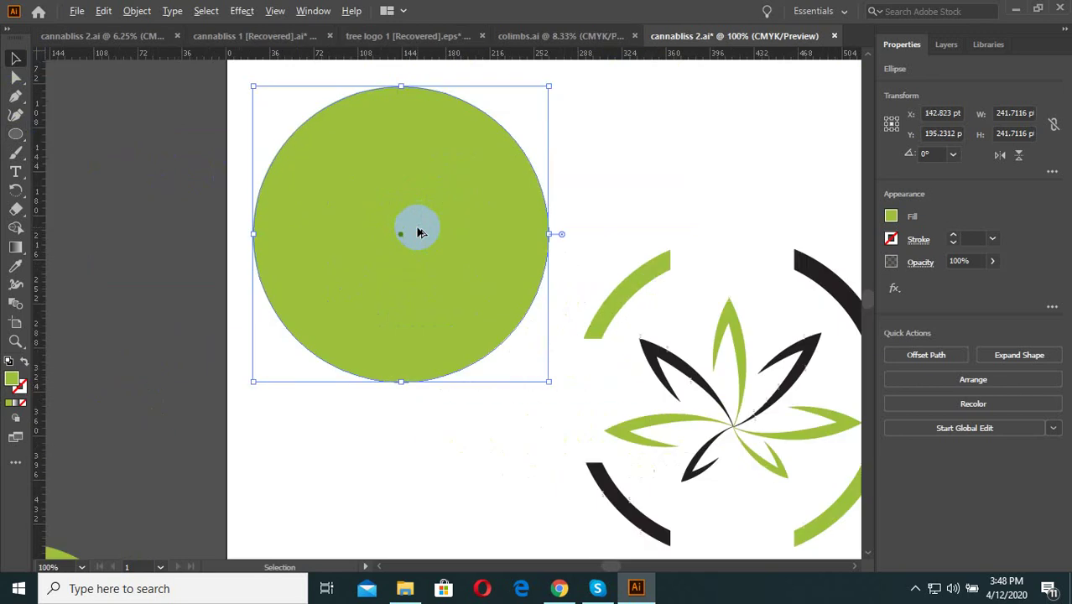
{"action": "left_click", "coordinate": [25, 360]}
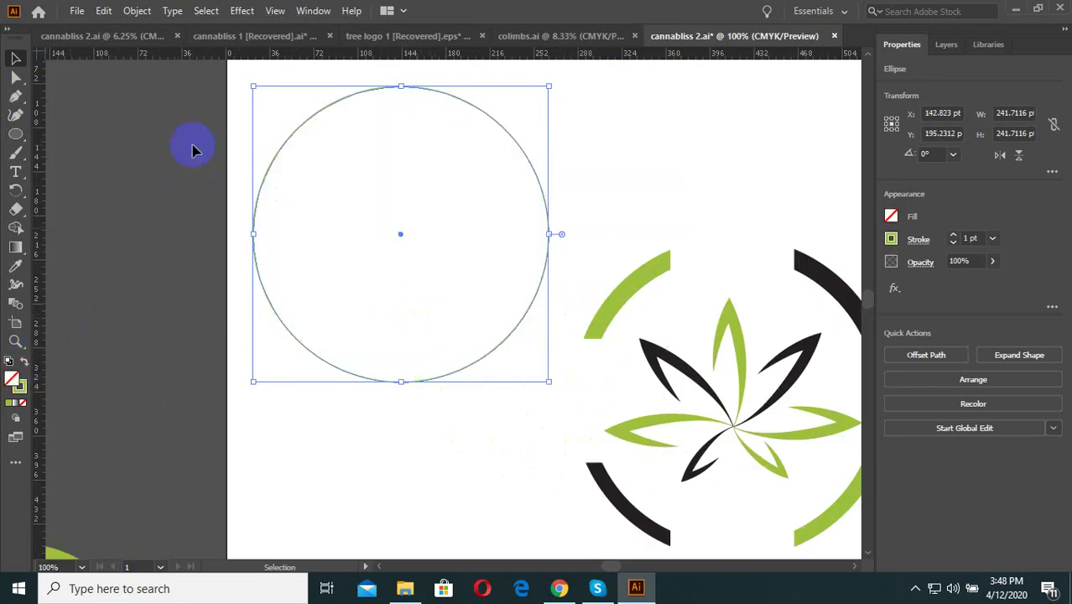
{"action": "left_click", "coordinate": [953, 234]}
{"action": "left_click", "coordinate": [954, 234]}
{"action": "left_click", "coordinate": [330, 228]}
{"action": "scroll", "coordinate": [456, 228], "scroll_direction": "down", "scroll_amount": 2}
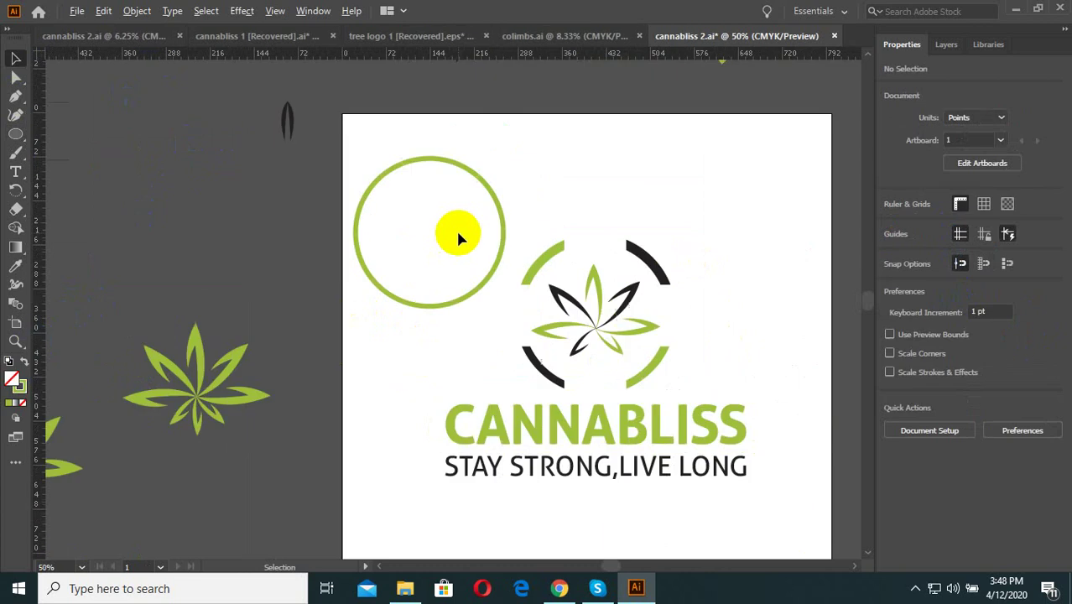
{"action": "left_click", "coordinate": [396, 165]}
{"action": "scroll", "coordinate": [404, 165], "scroll_direction": "up", "scroll_amount": 2}
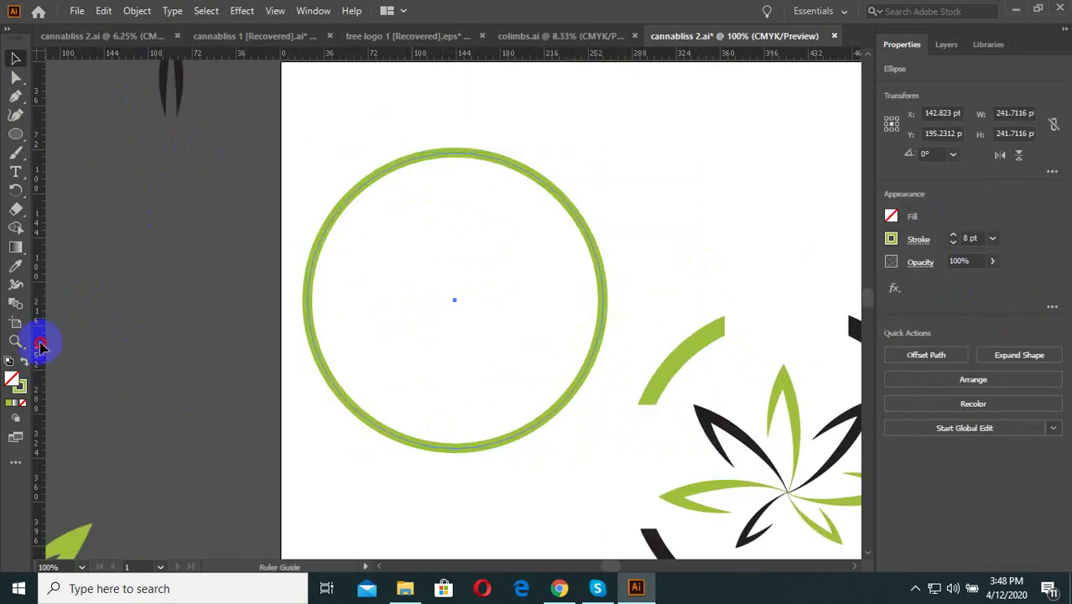
Drag a horizontal and a vertical ruler guide so they snap to the ring's centre.
{"action": "left_click_drag", "start_coordinate": [40, 346], "coordinate": [455, 155]}
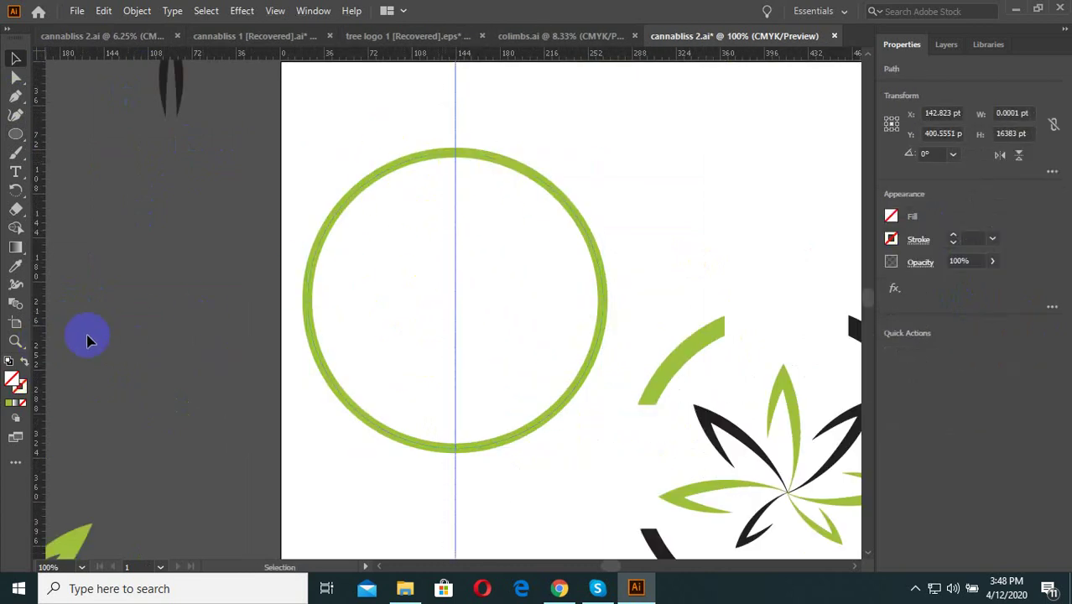
{"action": "key", "text": "a"}
{"action": "left_click_drag", "start_coordinate": [361, 63], "coordinate": [604, 299]}
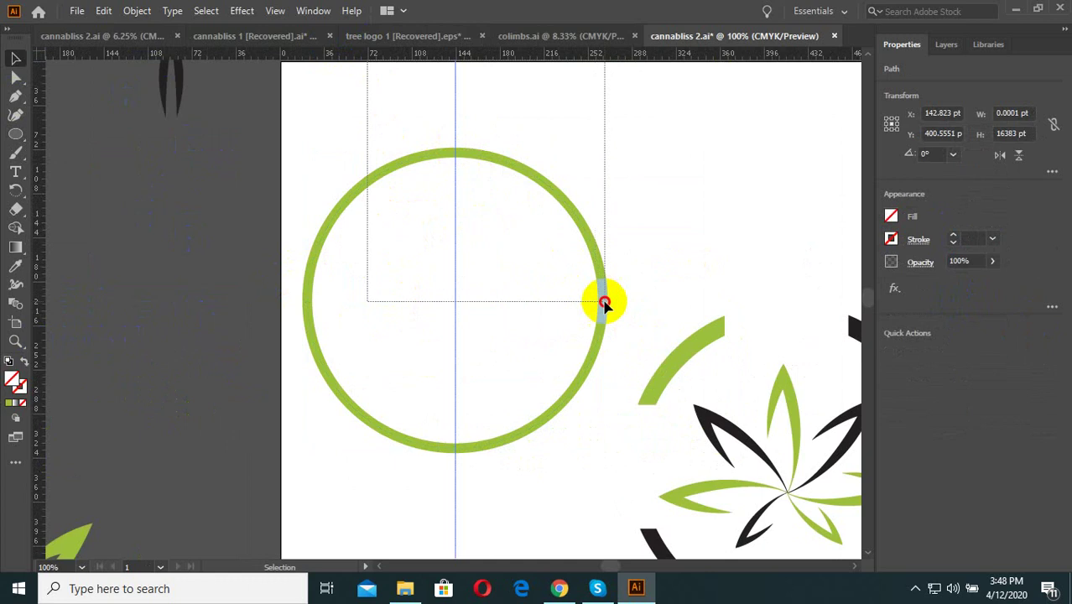
{"action": "key", "text": "v"}
{"action": "left_click", "coordinate": [591, 239]}
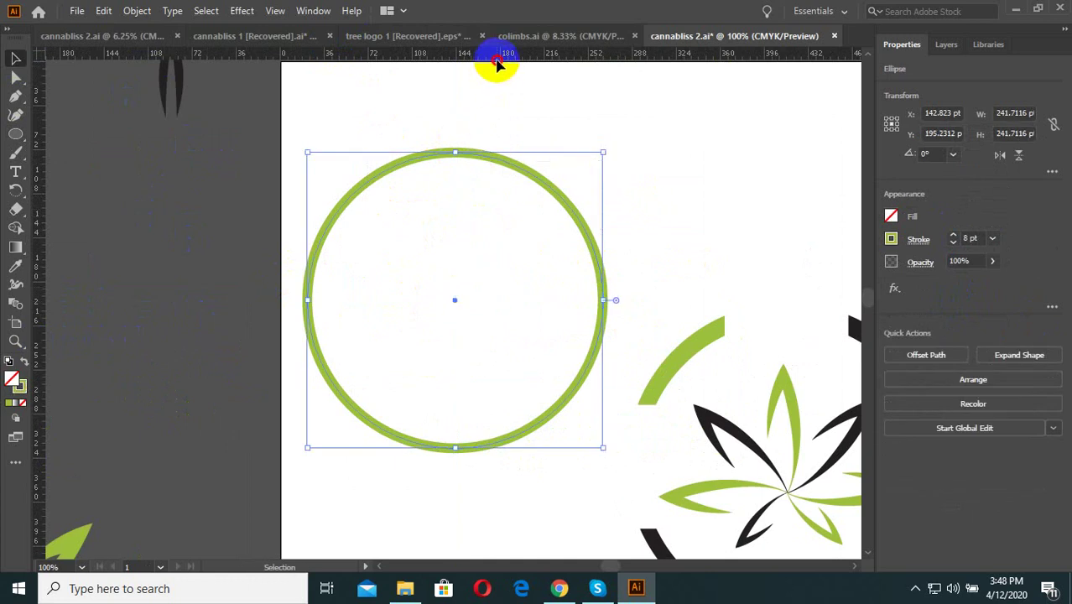
{"action": "mouse_move", "coordinate": [531, 55]}
{"action": "left_mouse_down"}
{"action": "mouse_move", "coordinate": [596, 306]}
{"action": "mouse_move", "coordinate": [606, 299]}
{"action": "left_mouse_up"}
{"action": "left_click", "coordinate": [464, 303]}
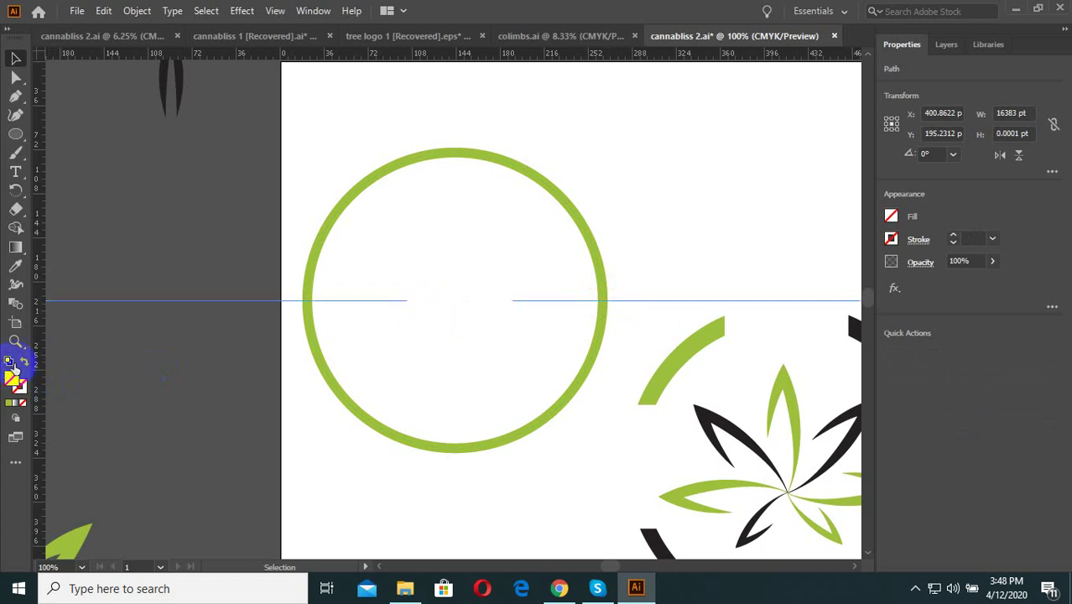
{"action": "left_click_drag", "start_coordinate": [46, 352], "coordinate": [454, 299]}
{"action": "left_click_drag", "start_coordinate": [538, 160], "coordinate": [289, 432]}
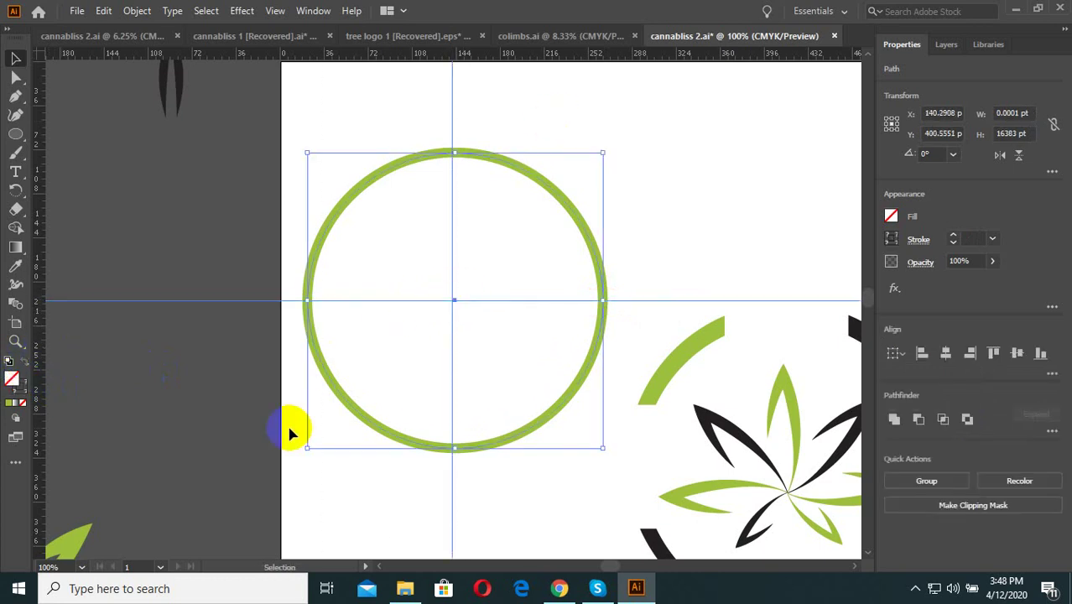
Cut the ring at its top anchor with Scissors, then select the ring with both guides.
{"action": "left_click", "coordinate": [472, 244]}
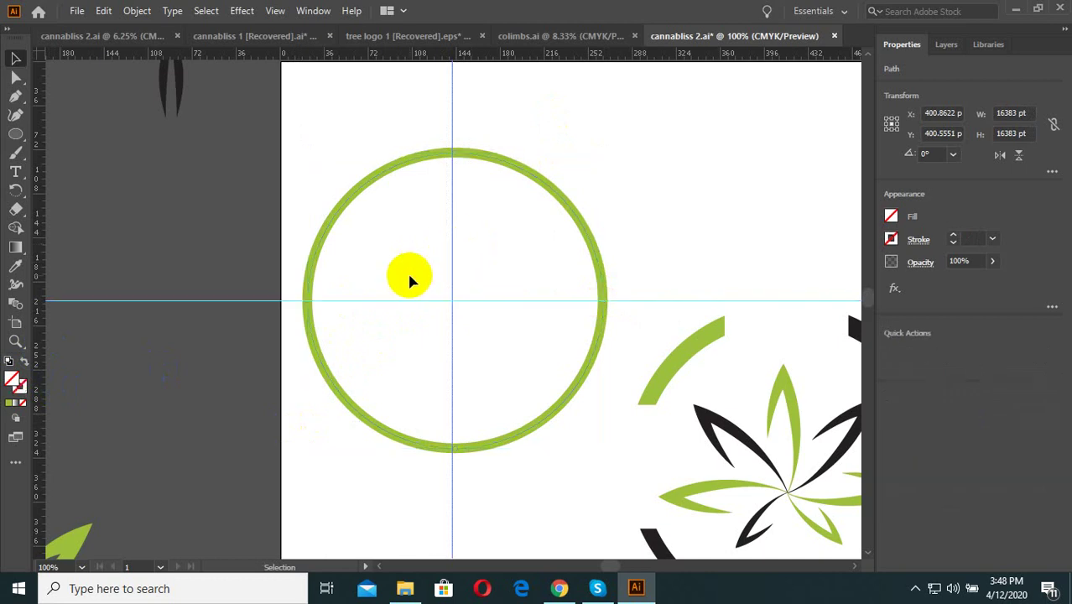
{"action": "left_click", "coordinate": [308, 284]}
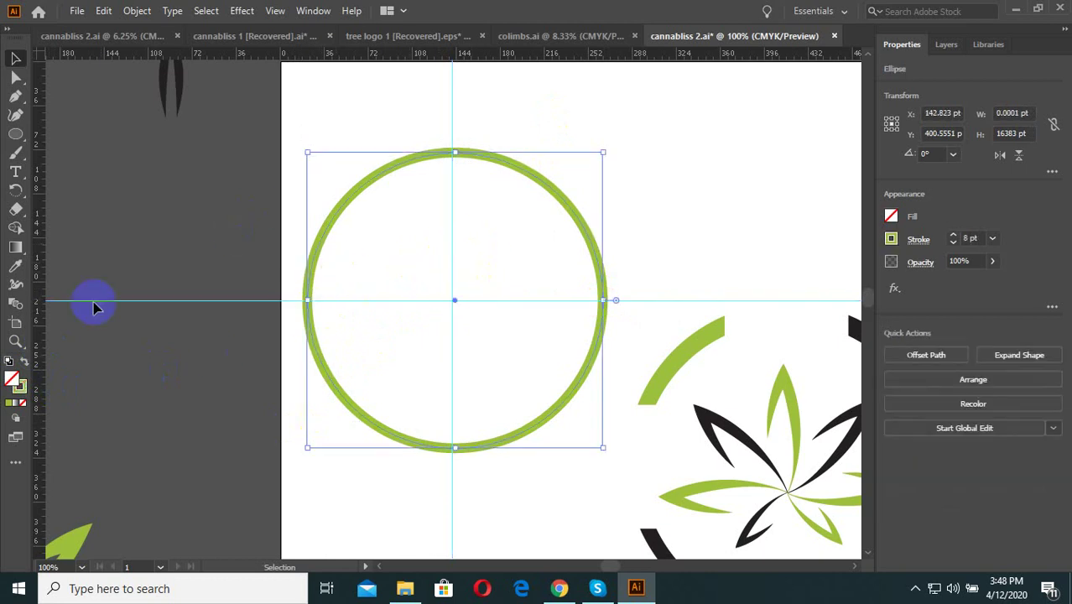
{"action": "left_click", "coordinate": [34, 332]}
{"action": "left_click", "coordinate": [455, 152]}
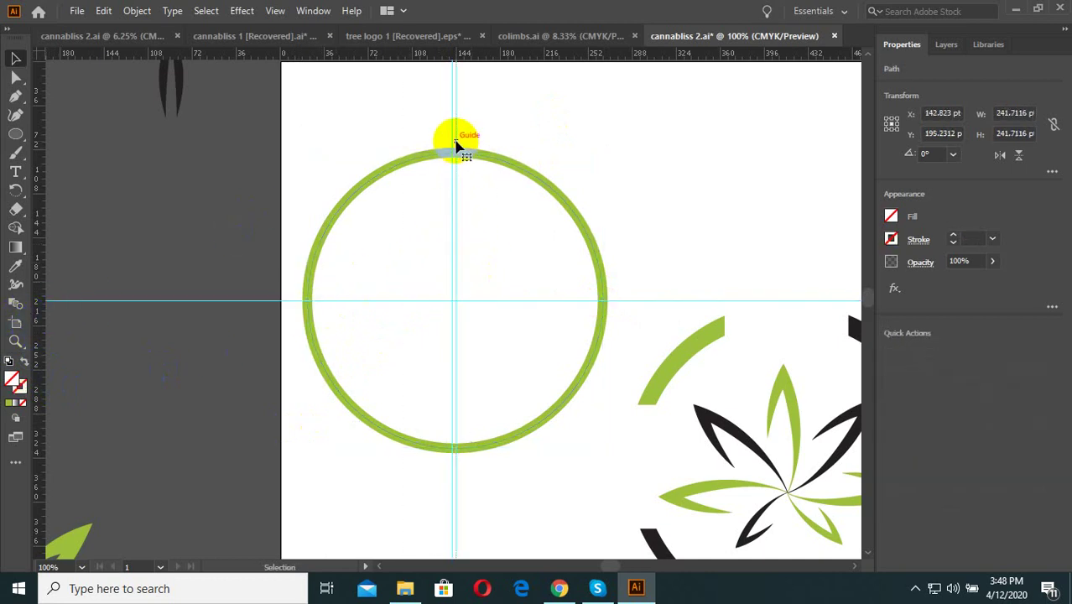
{"action": "left_click", "coordinate": [454, 134]}
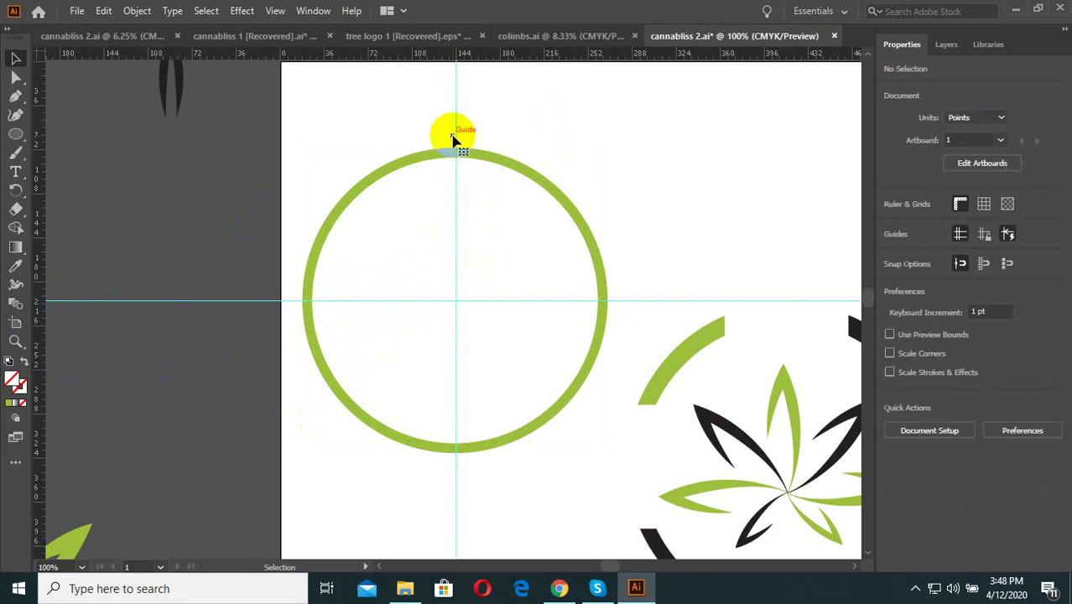
{"action": "left_click_drag", "start_coordinate": [539, 168], "coordinate": [451, 370]}
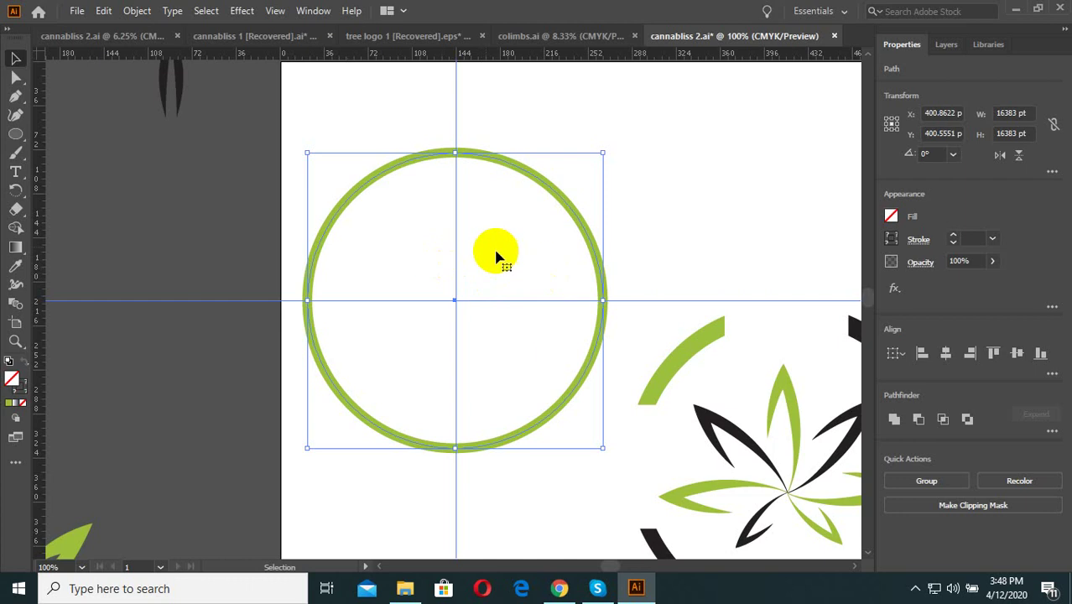
Divide the ring along the guides with Pathfinder and ungroup the resulting pieces.
{"action": "left_click", "coordinate": [313, 10]}
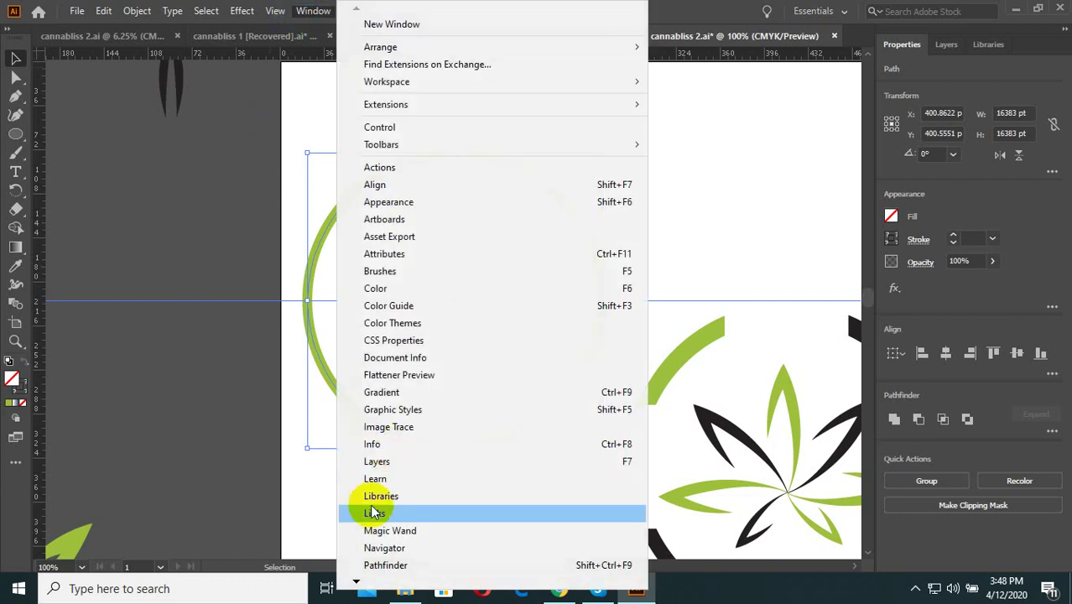
{"action": "left_click", "coordinate": [394, 564]}
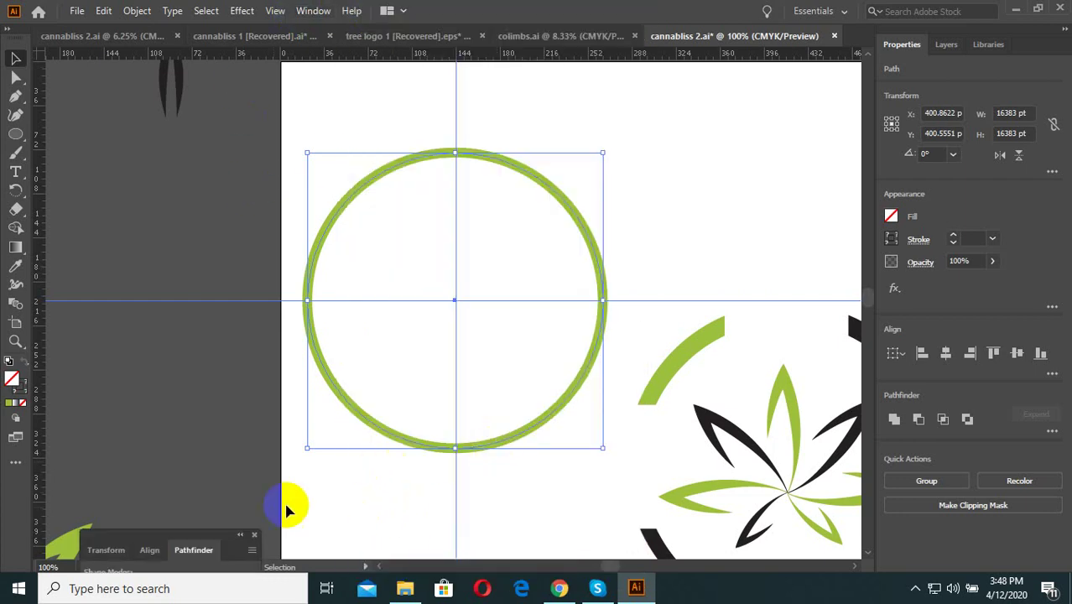
{"action": "left_click_drag", "start_coordinate": [197, 547], "coordinate": [216, 327]}
{"action": "left_click", "coordinate": [116, 412]}
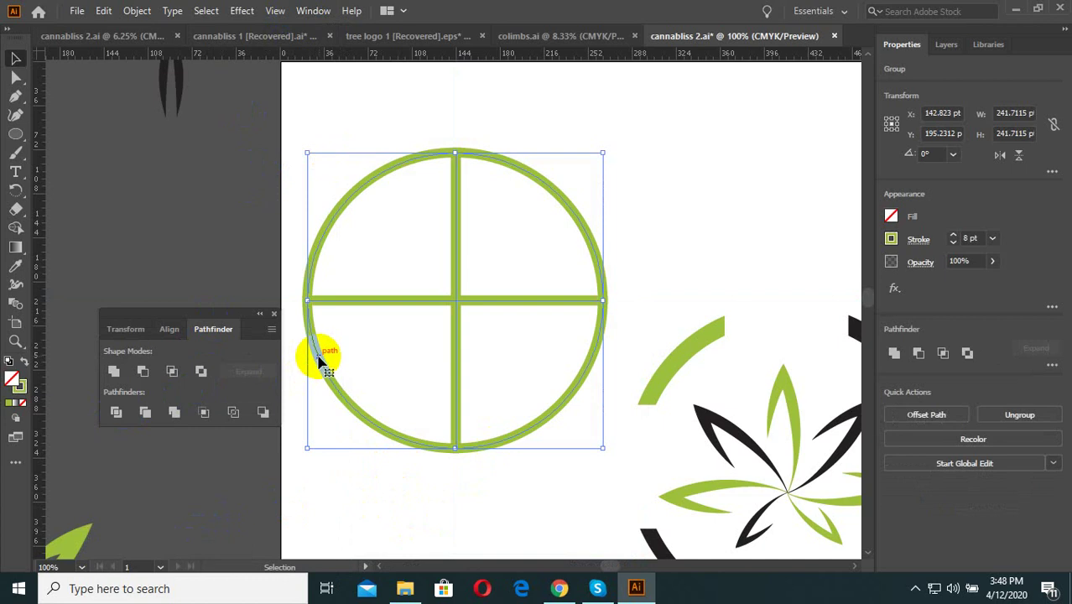
{"action": "right_click", "coordinate": [446, 296]}
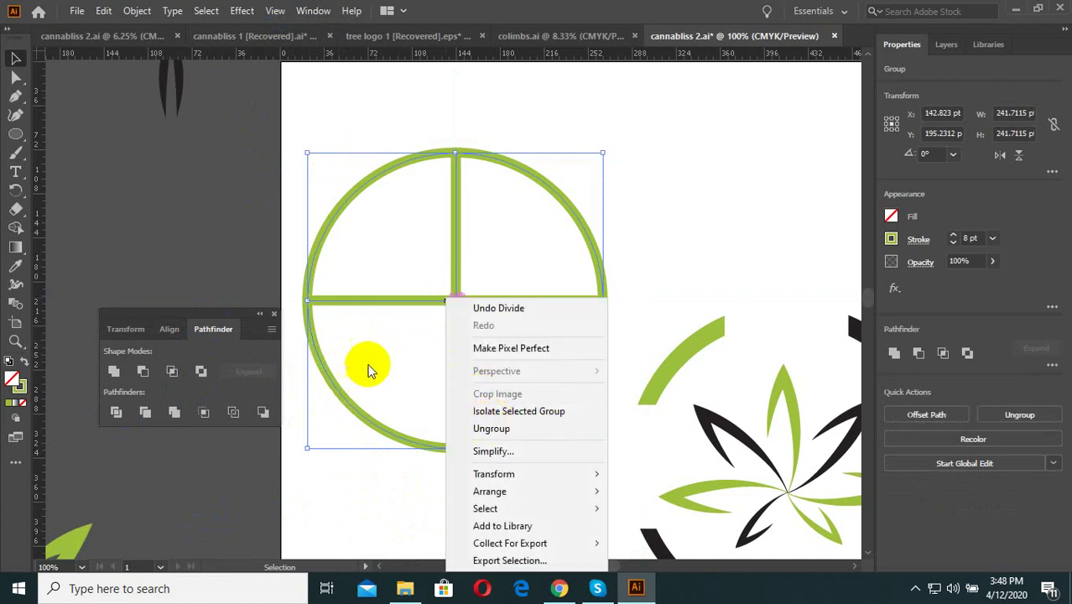
{"action": "left_click", "coordinate": [488, 428]}
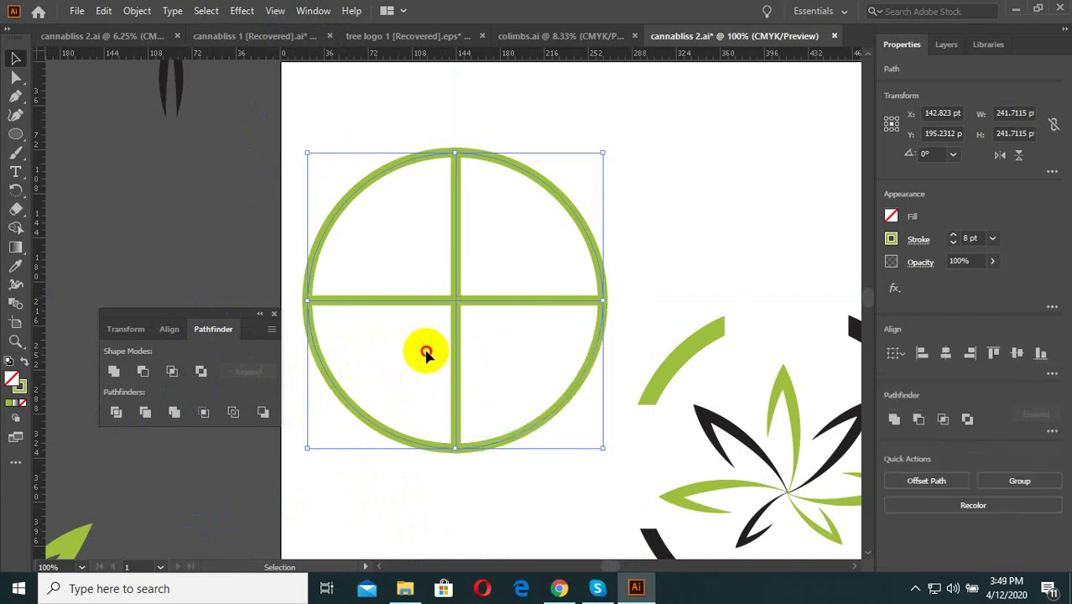
Select all four ring quarters and group them with Ctrl+G, undoing a stray rotation.
{"action": "left_click", "coordinate": [453, 355]}
{"action": "left_click", "coordinate": [507, 268]}
{"action": "left_click", "coordinate": [524, 290]}
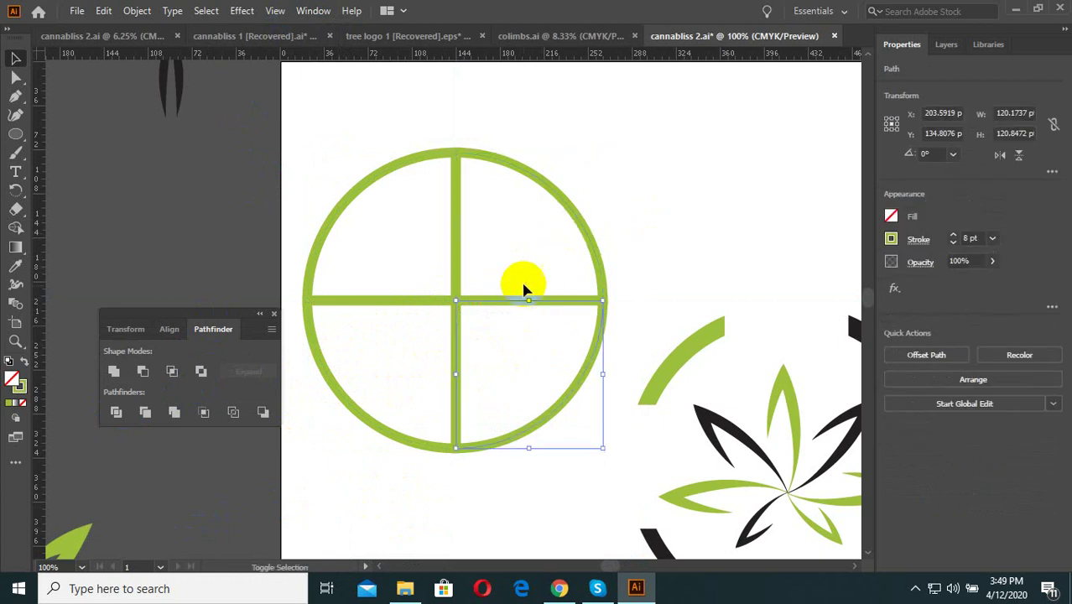
{"action": "left_click", "coordinate": [546, 286], "text": "shift"}
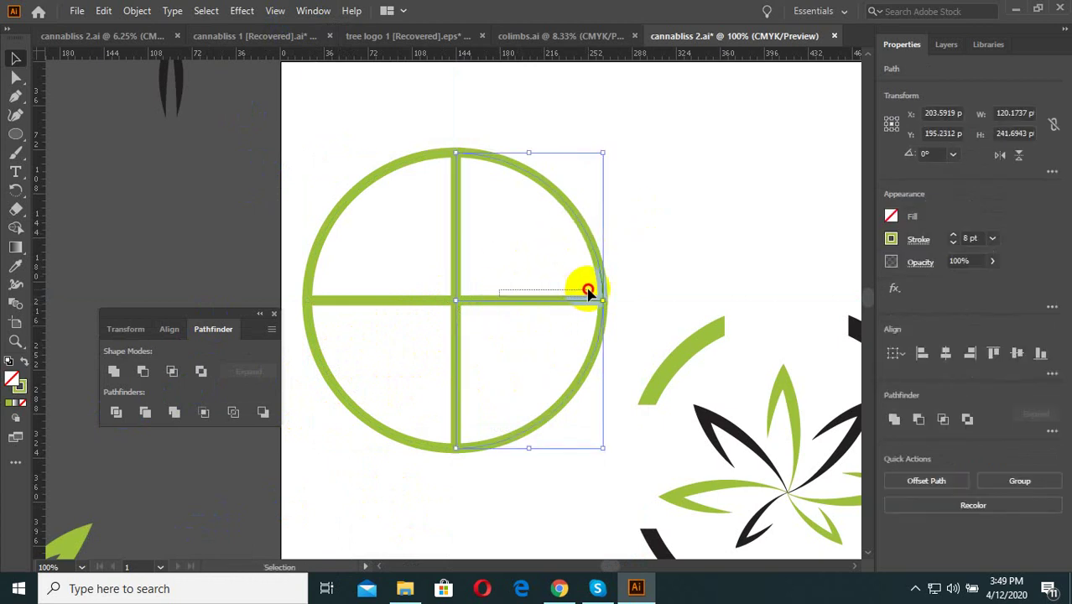
{"action": "key", "text": "ctrl+a"}
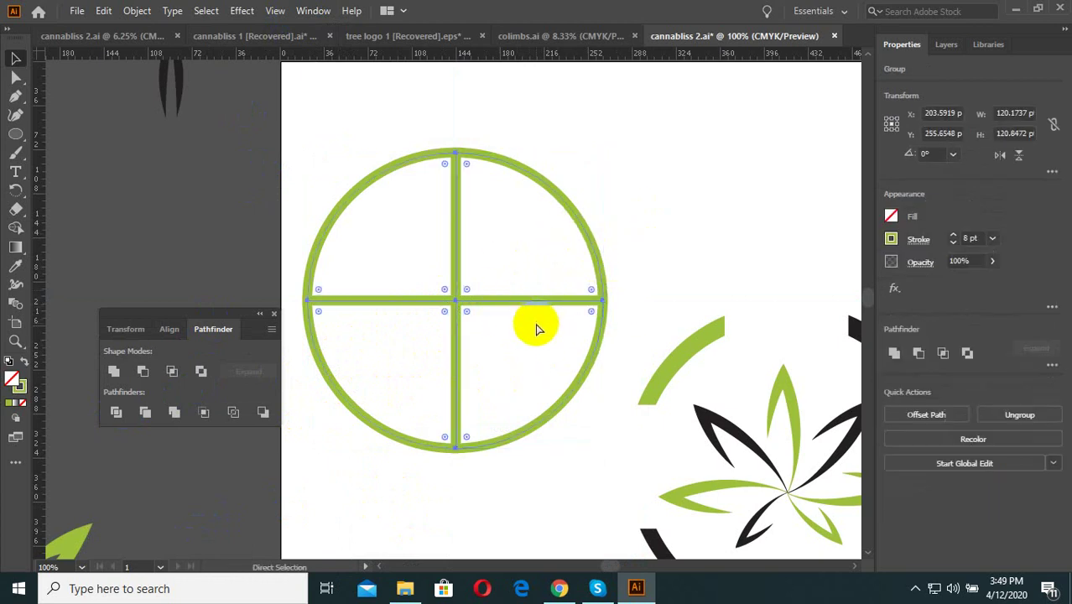
{"action": "key", "text": "ctrl+g"}
{"action": "key", "text": "ctrl+minus"}
{"action": "key", "text": "ctrl+minus"}
{"action": "mouse_move", "coordinate": [565, 241]}
{"action": "left_mouse_down"}
{"action": "mouse_move", "coordinate": [443, 342]}
{"action": "mouse_move", "coordinate": [192, 210]}
{"action": "left_mouse_up"}
{"action": "key", "text": "ctrl+z"}
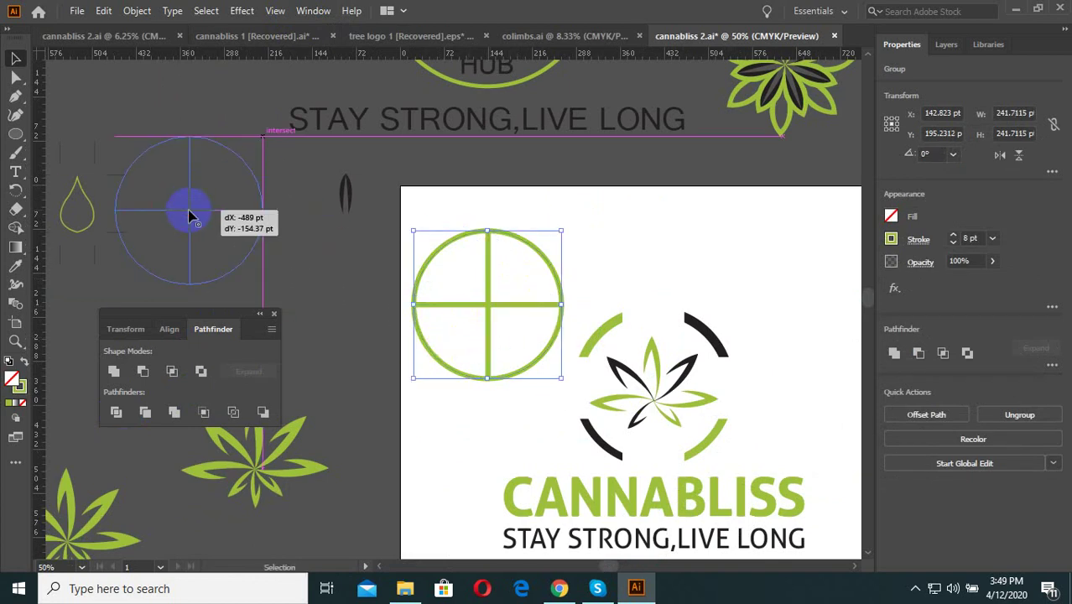
{"action": "key", "text": "ctrl+z"}
{"action": "key", "text": "ctrl+5"}
{"action": "key", "text": "v"}
{"action": "left_click", "coordinate": [478, 283]}
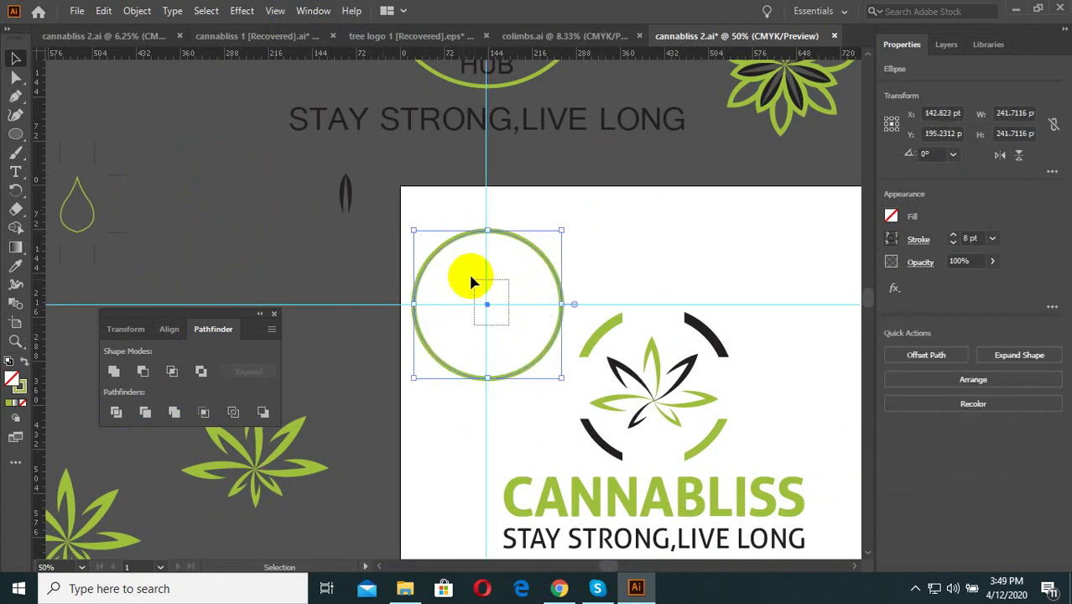
{"action": "left_click", "coordinate": [542, 275]}
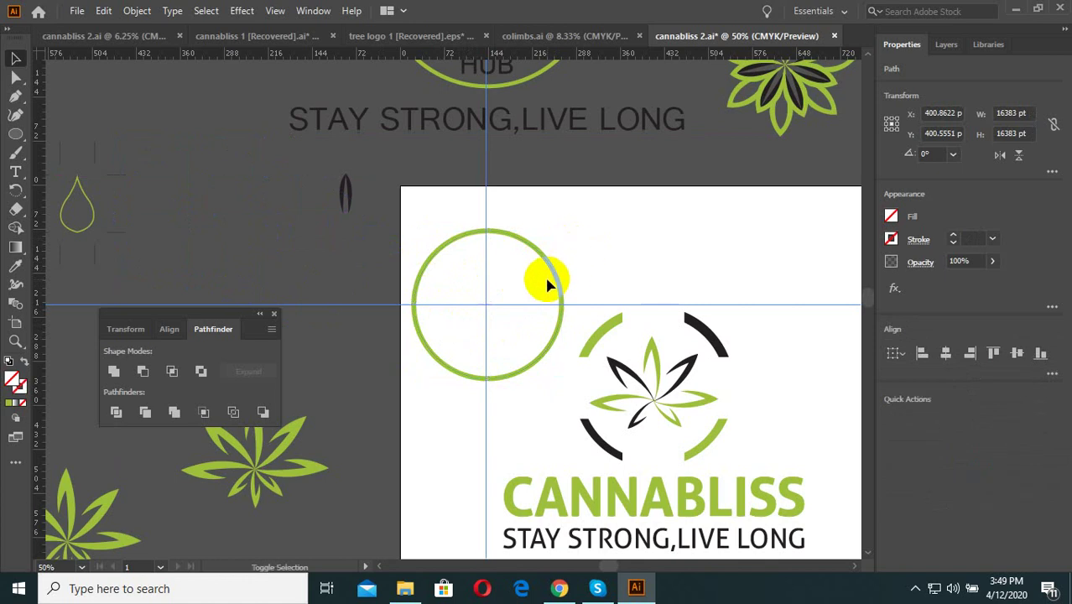
{"action": "key", "text": "ctrl+semicolon"}
{"action": "left_click_drag", "start_coordinate": [474, 257], "coordinate": [469, 239]}
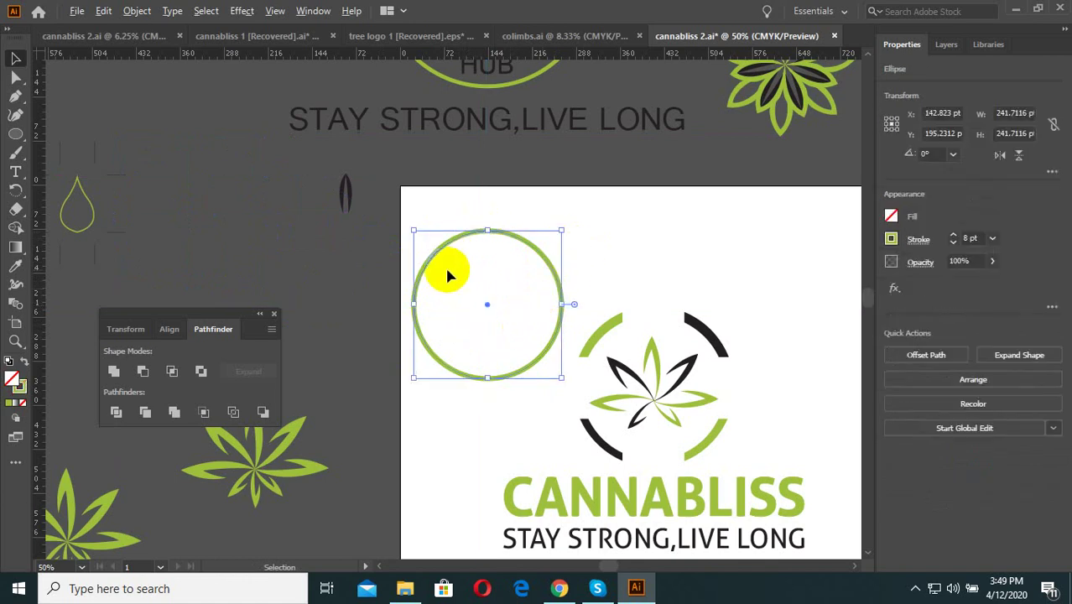
{"action": "left_click", "coordinate": [126, 12]}
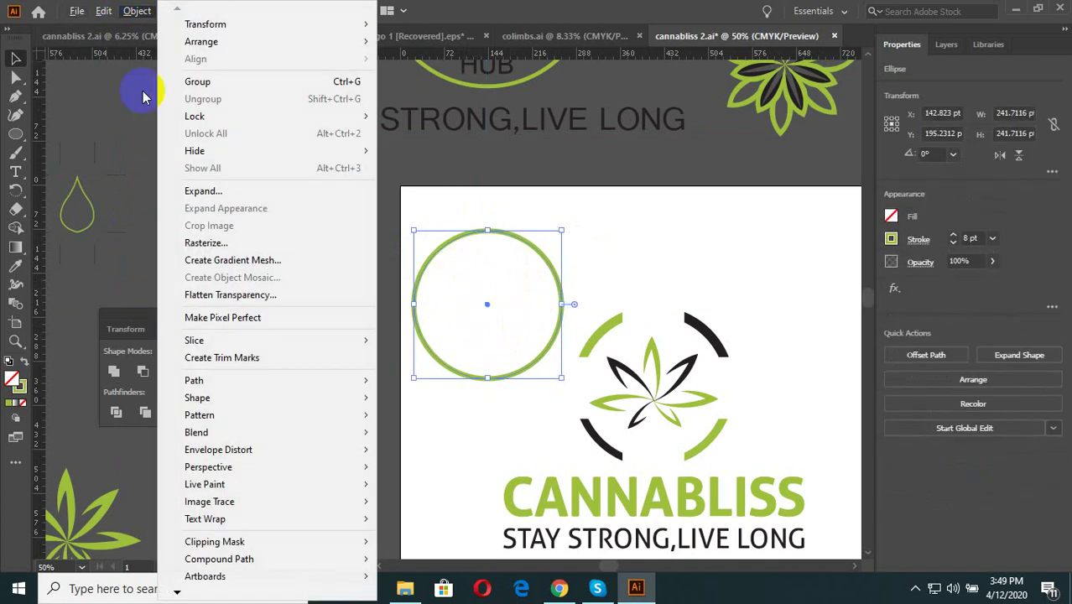
{"action": "left_click", "coordinate": [196, 192]}
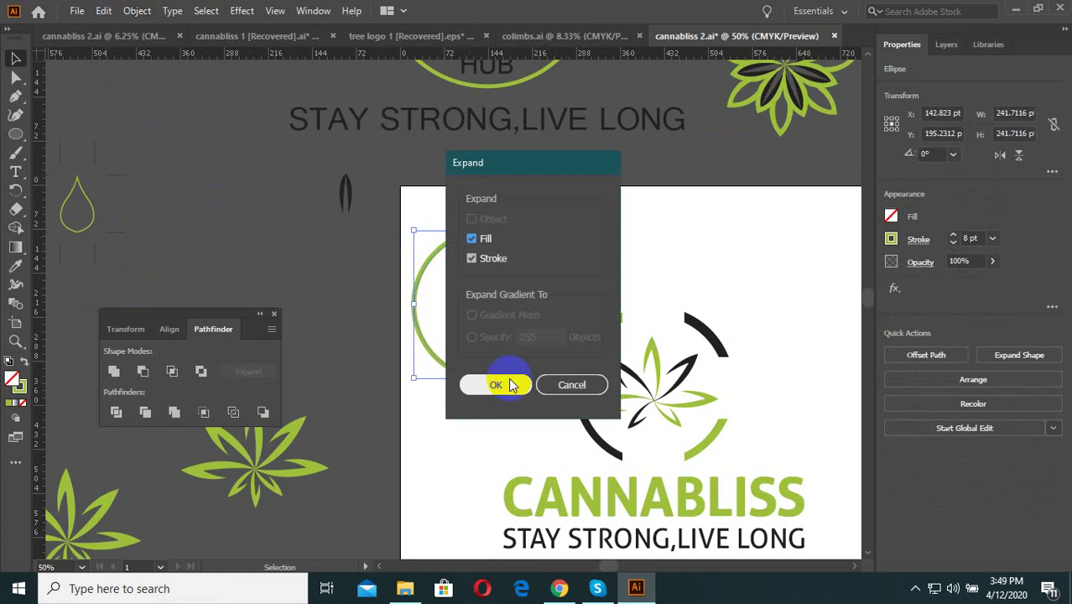
{"action": "left_click", "coordinate": [484, 383]}
{"action": "scroll", "coordinate": [470, 216], "scroll_direction": "up", "scroll_amount": 2}
{"action": "left_click", "coordinate": [491, 281]}
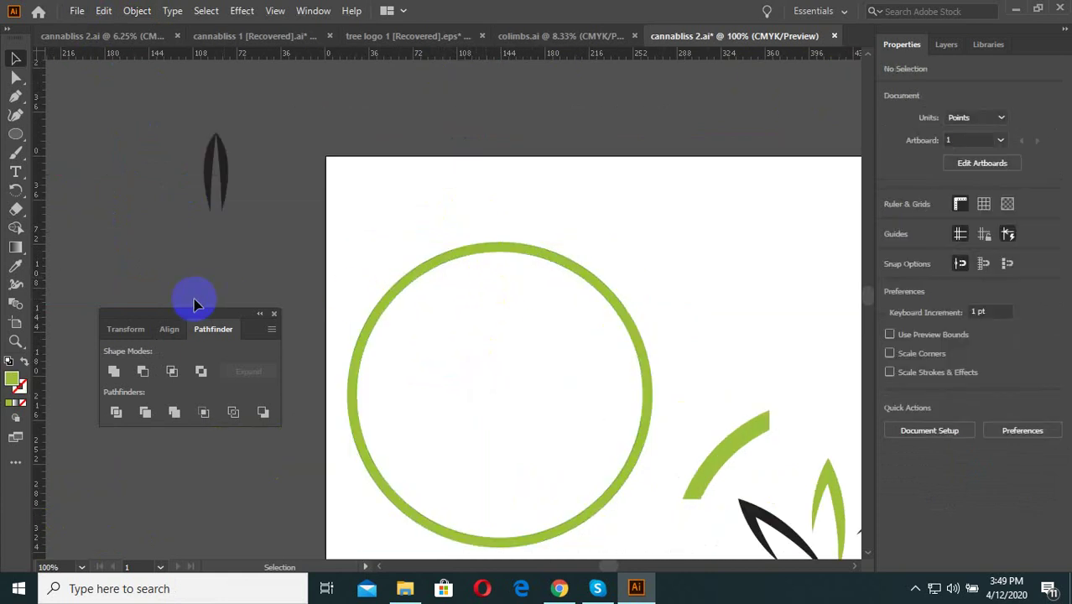
Select the vertical guide through the ring and rotate a copy of it to horizontal.
{"action": "scroll", "coordinate": [458, 355], "scroll_direction": "down", "scroll_amount": 1}
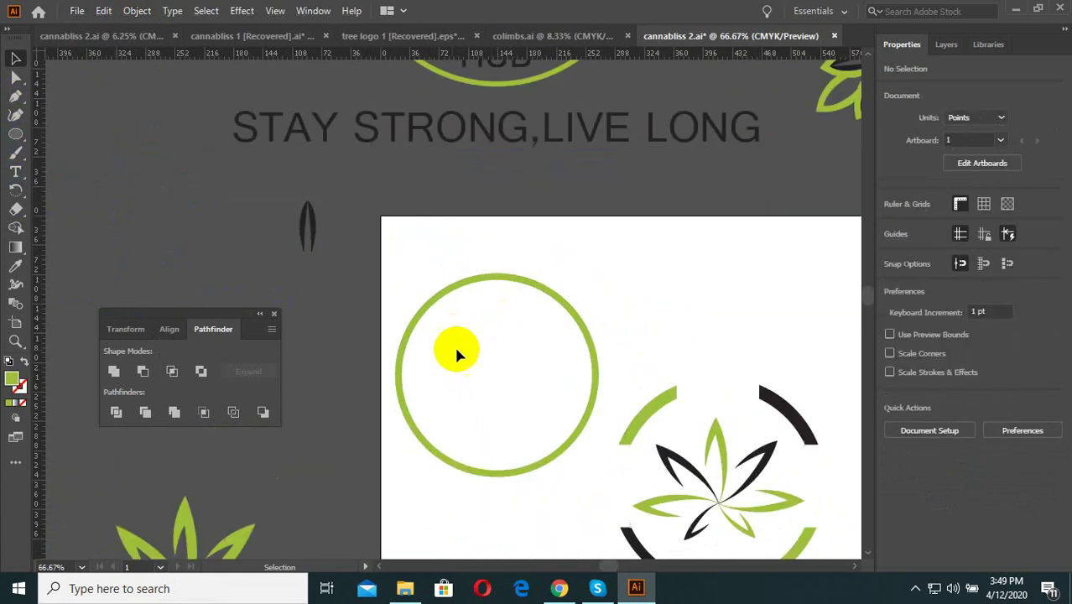
{"action": "left_click", "coordinate": [485, 277]}
{"action": "left_click", "coordinate": [15, 228]}
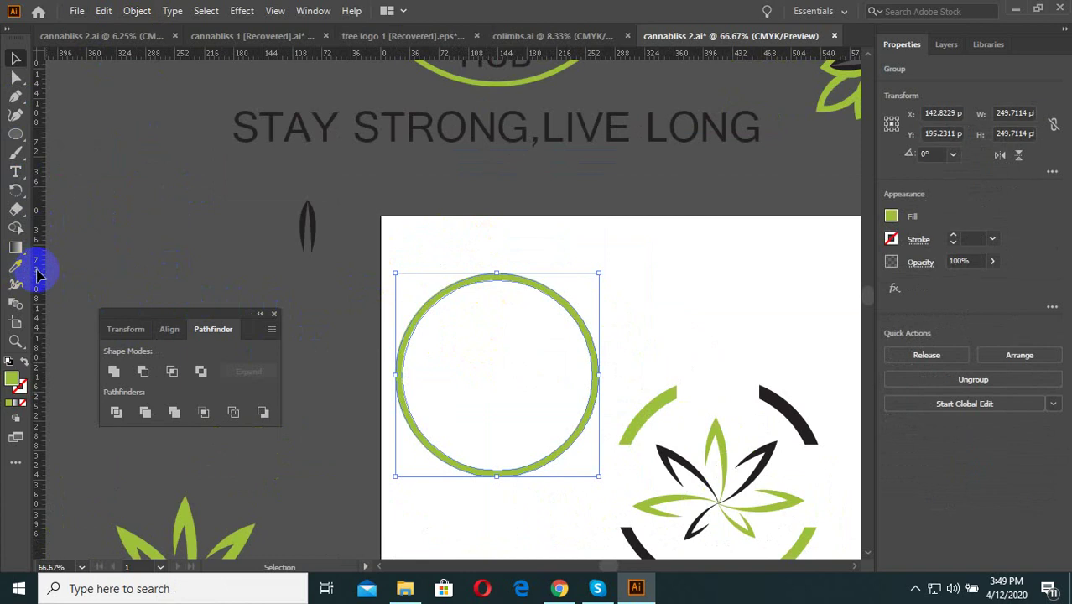
{"action": "left_click", "coordinate": [502, 277]}
{"action": "left_click", "coordinate": [498, 282]}
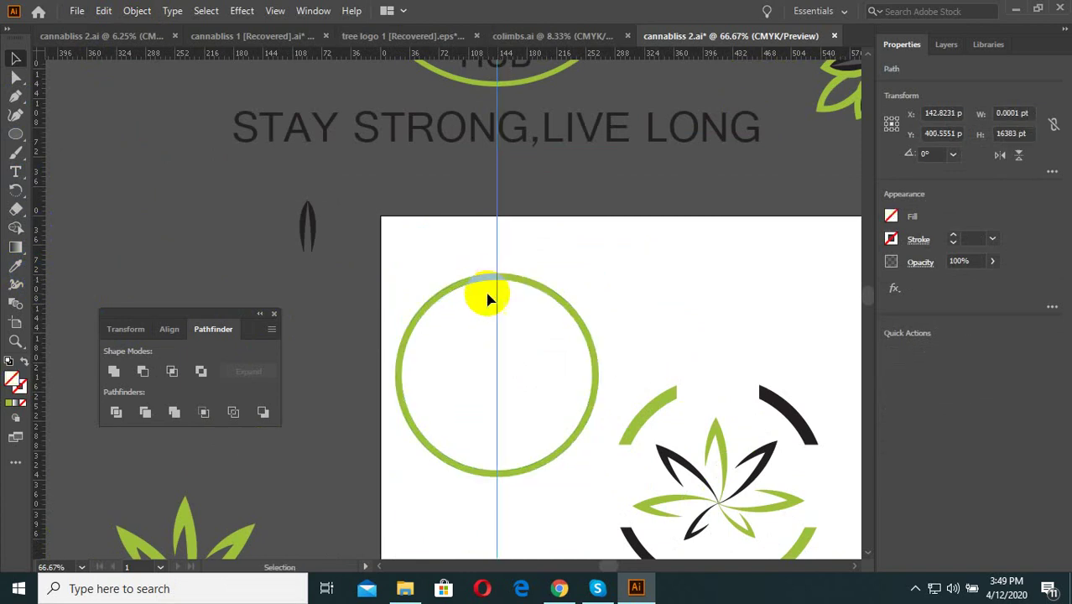
{"action": "left_click", "coordinate": [17, 193]}
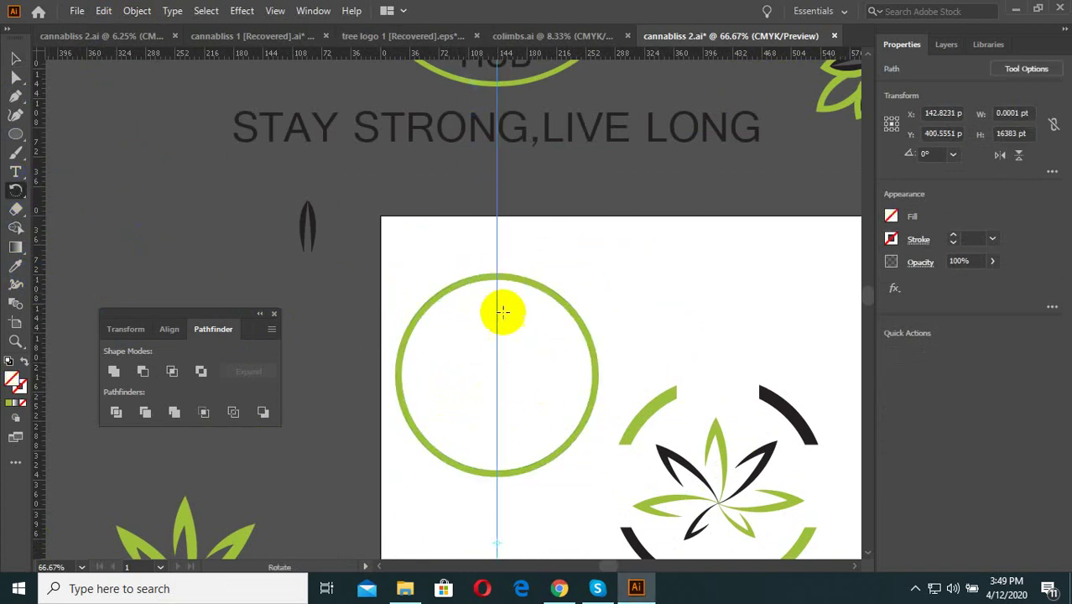
{"action": "left_click", "coordinate": [408, 104]}
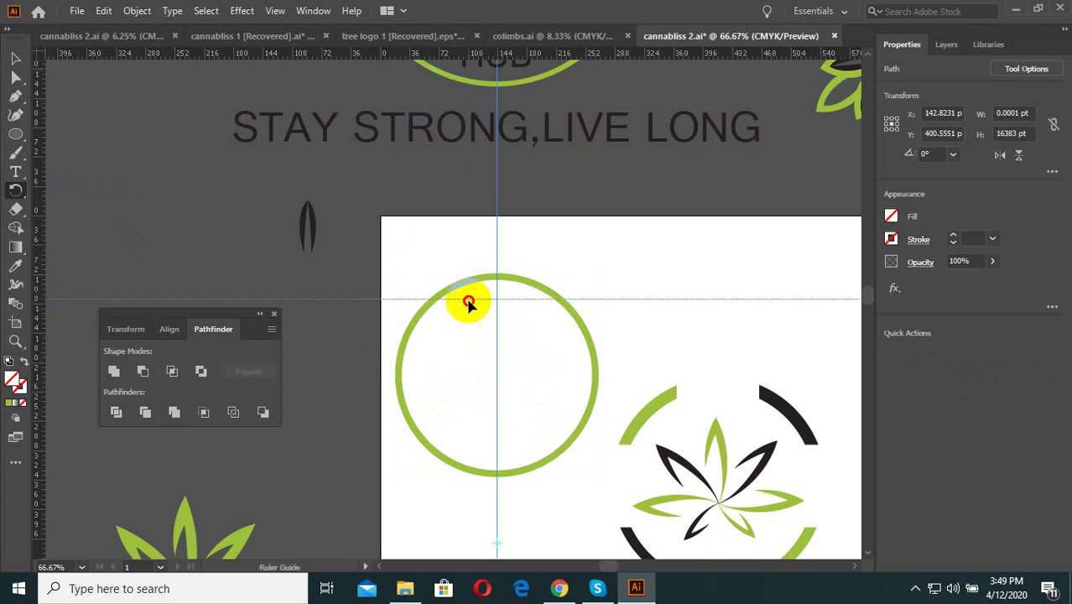
{"action": "left_click_drag", "start_coordinate": [593, 374], "coordinate": [510, 373]}
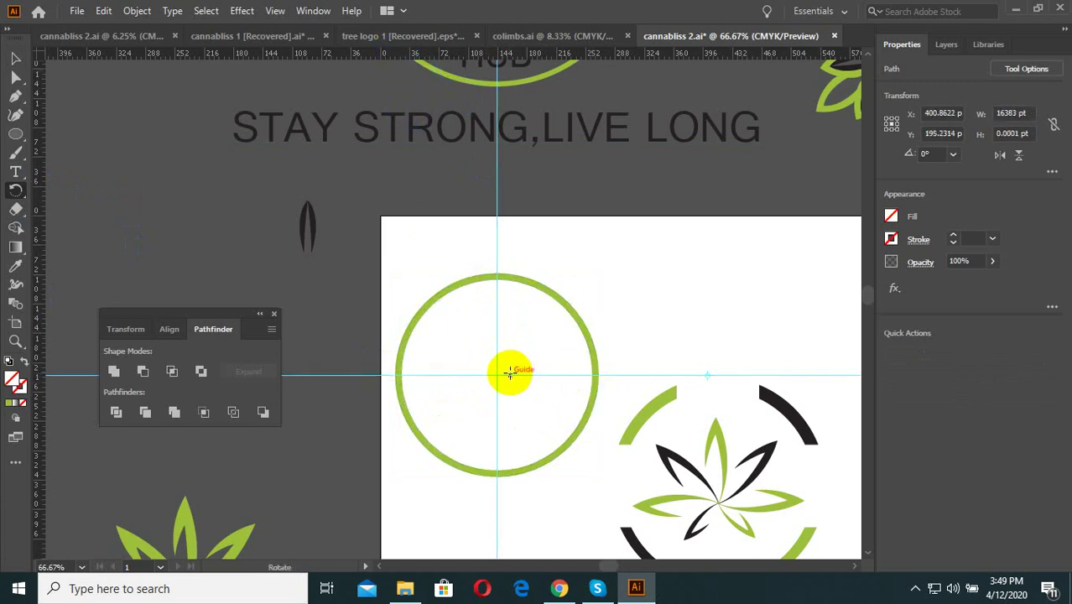
Cancel the Rotate dialog and select the new horizontal guide through the ring's centre.
{"action": "left_click", "coordinate": [16, 215]}
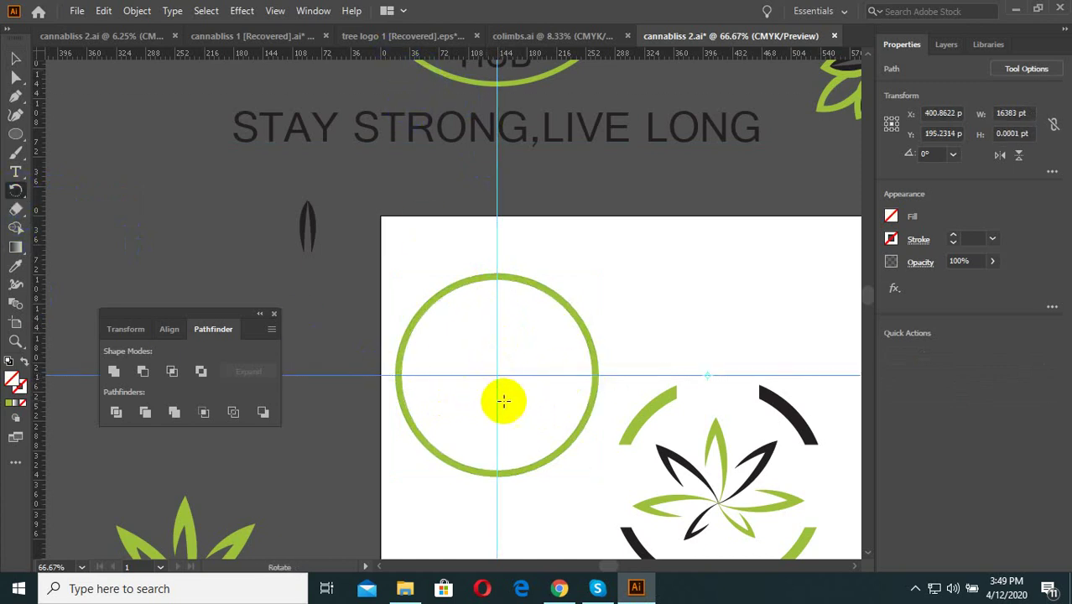
{"action": "scroll", "coordinate": [500, 375], "scroll_direction": "up", "scroll_amount": 2}
{"action": "left_click", "coordinate": [485, 361], "text": "alt"}
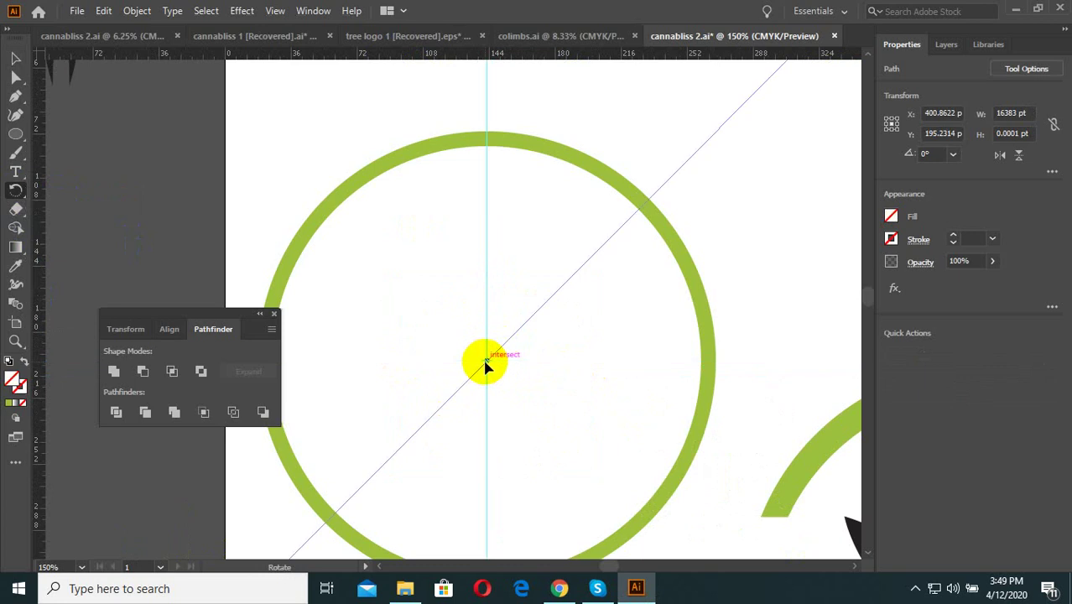
{"action": "left_click", "coordinate": [600, 353]}
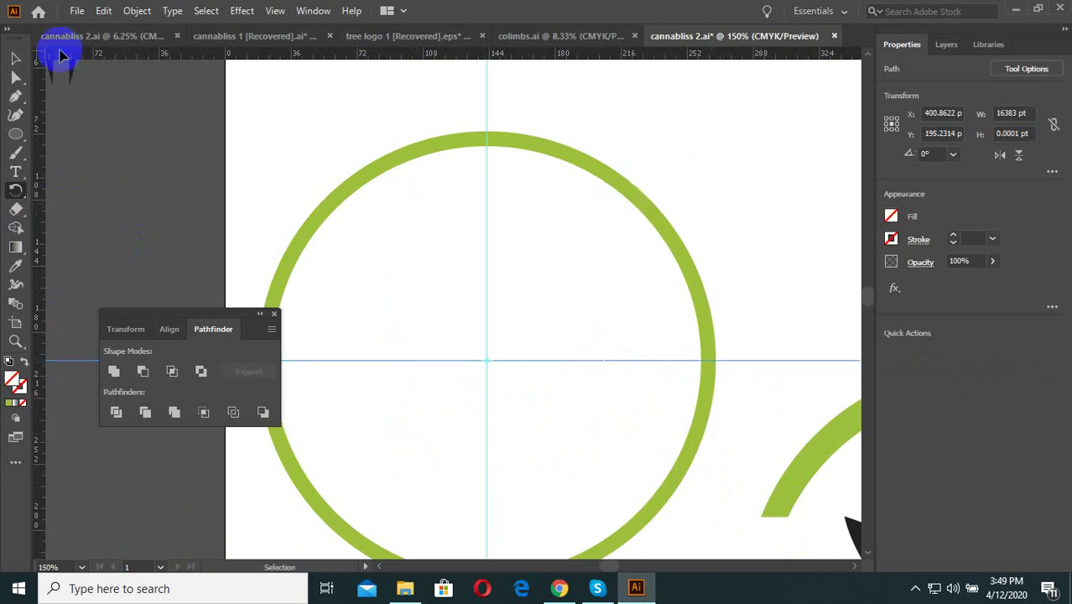
{"action": "key", "text": "v"}
{"action": "left_click", "coordinate": [537, 288]}
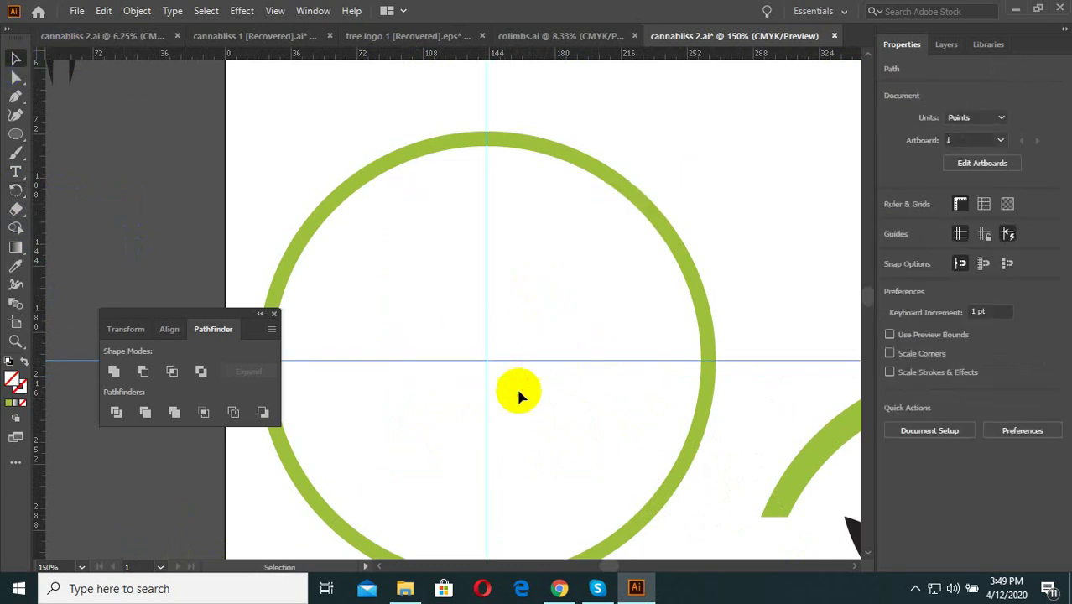
{"action": "left_click", "coordinate": [439, 361]}
{"action": "left_click", "coordinate": [19, 192]}
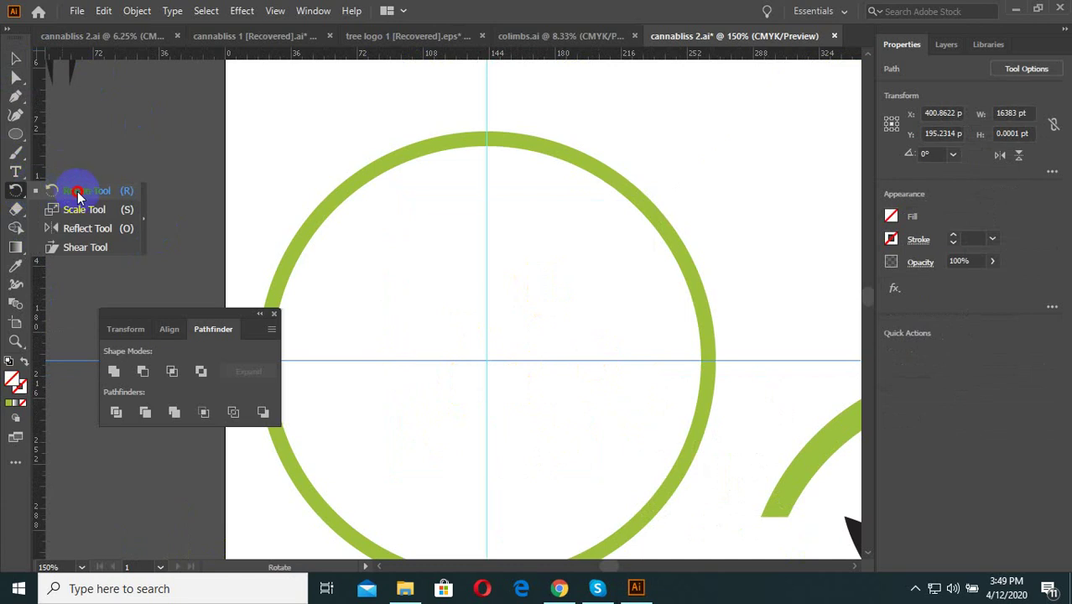
Dismiss the Scale dialog, then copy the horizontal guide rotated 45° through the ring's centre.
{"action": "left_click_drag", "start_coordinate": [79, 193], "coordinate": [84, 209]}
{"action": "left_click", "coordinate": [486, 361], "text": "alt"}
{"action": "type", "text": "45"}
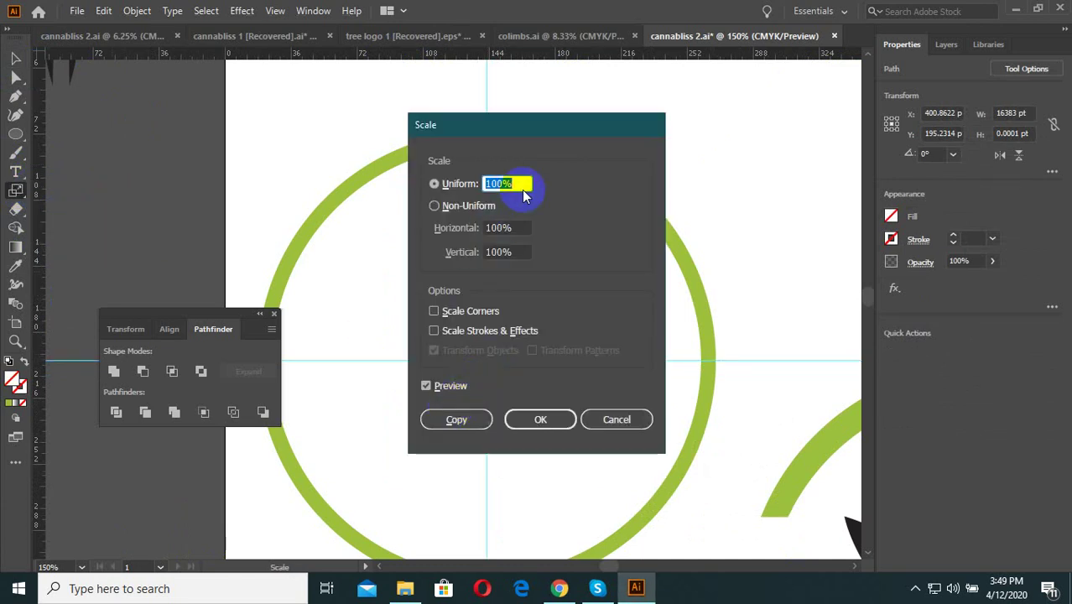
{"action": "left_click", "coordinate": [457, 419]}
{"action": "left_click", "coordinate": [489, 362], "text": "alt"}
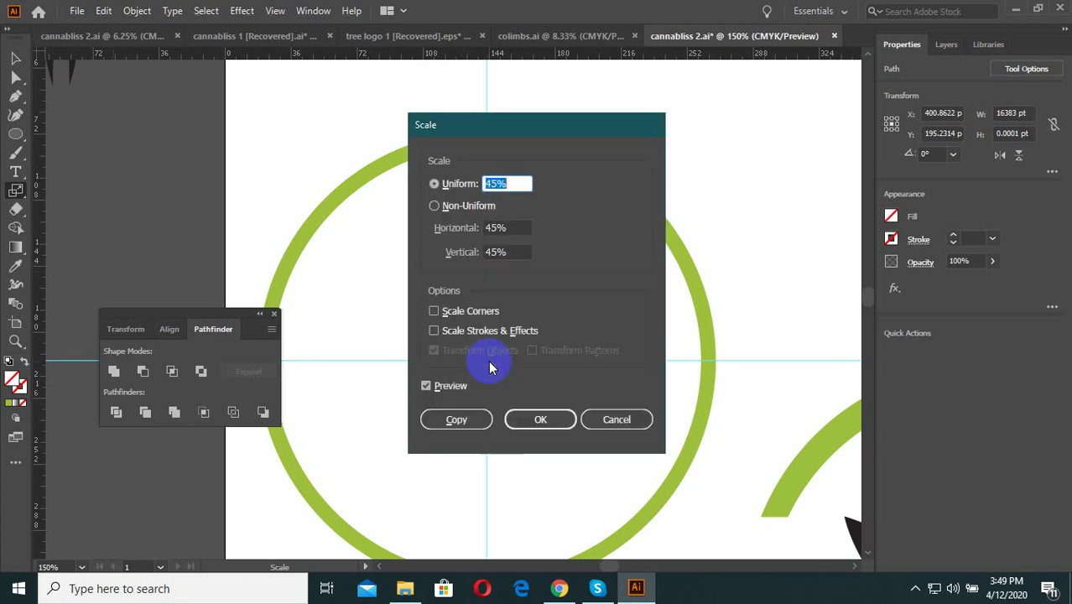
{"action": "left_click", "coordinate": [614, 419]}
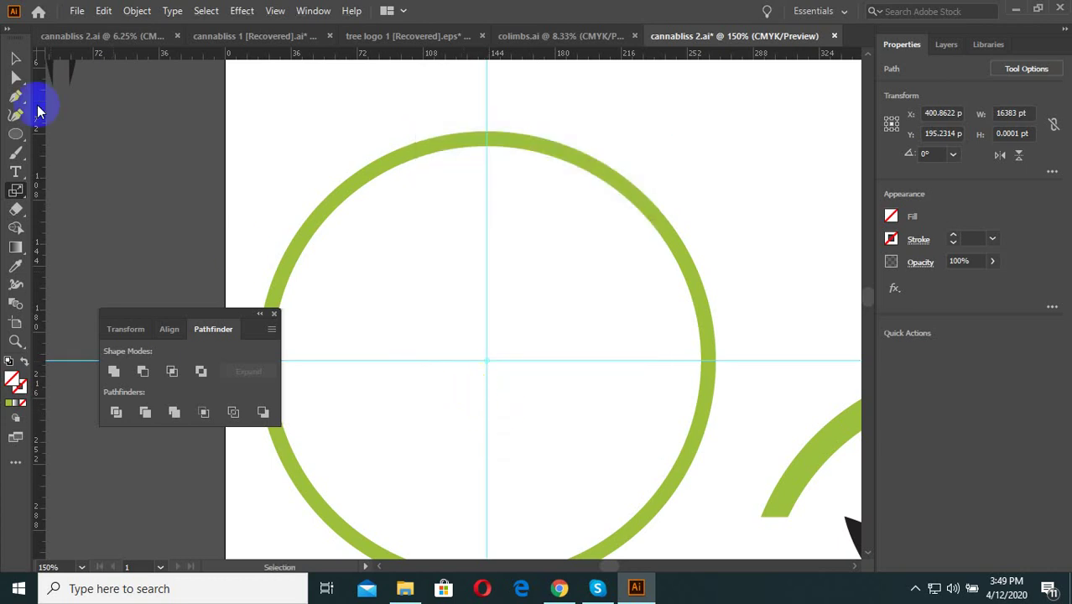
{"action": "left_click", "coordinate": [574, 352]}
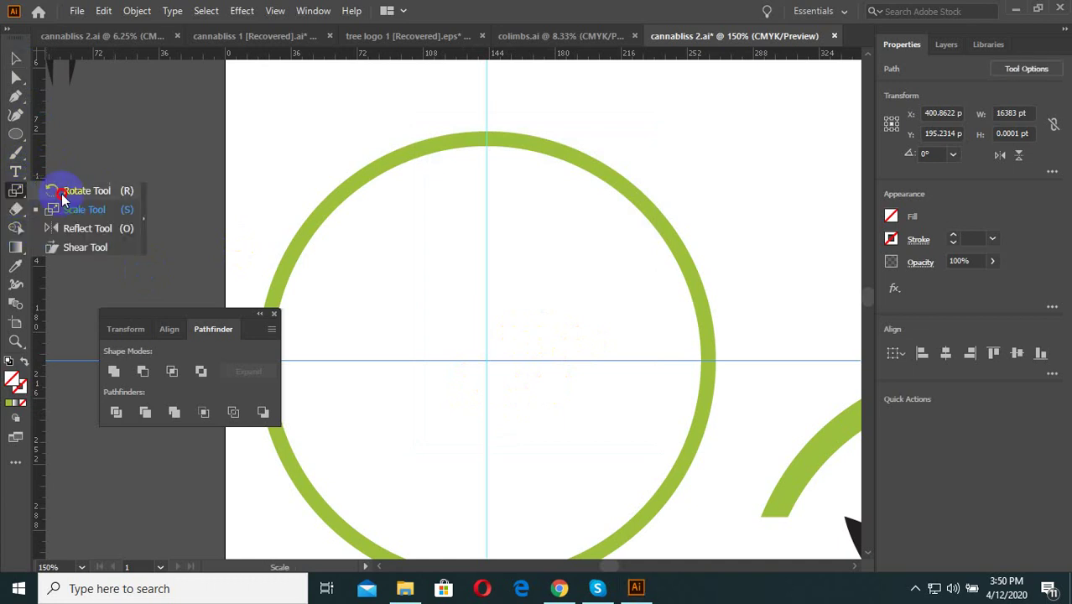
{"action": "left_click_drag", "start_coordinate": [19, 200], "coordinate": [50, 183]}
{"action": "left_click", "coordinate": [487, 360], "text": "alt"}
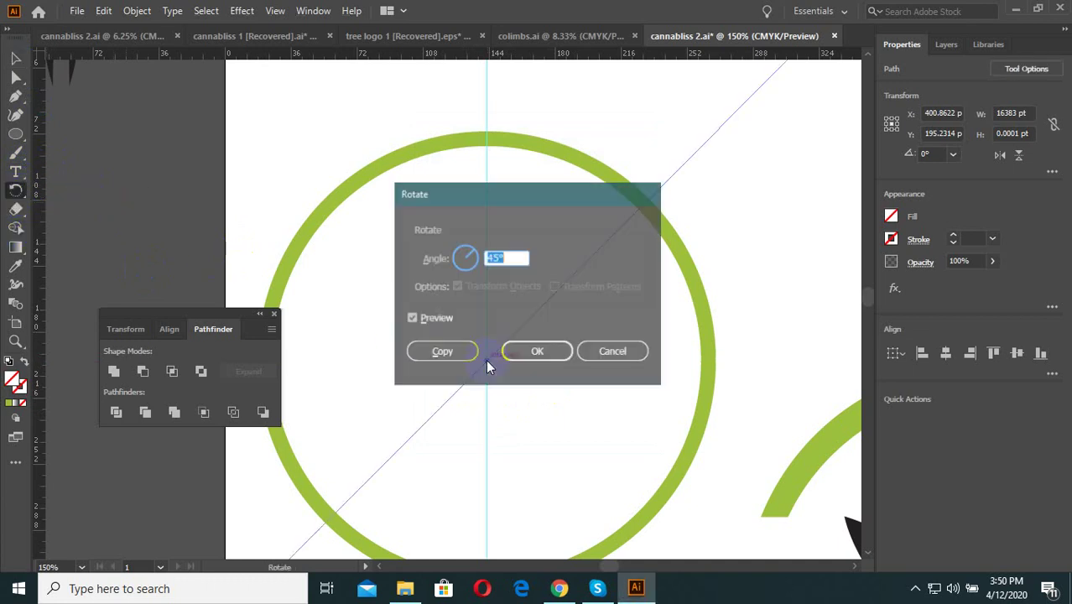
{"action": "left_click", "coordinate": [442, 353]}
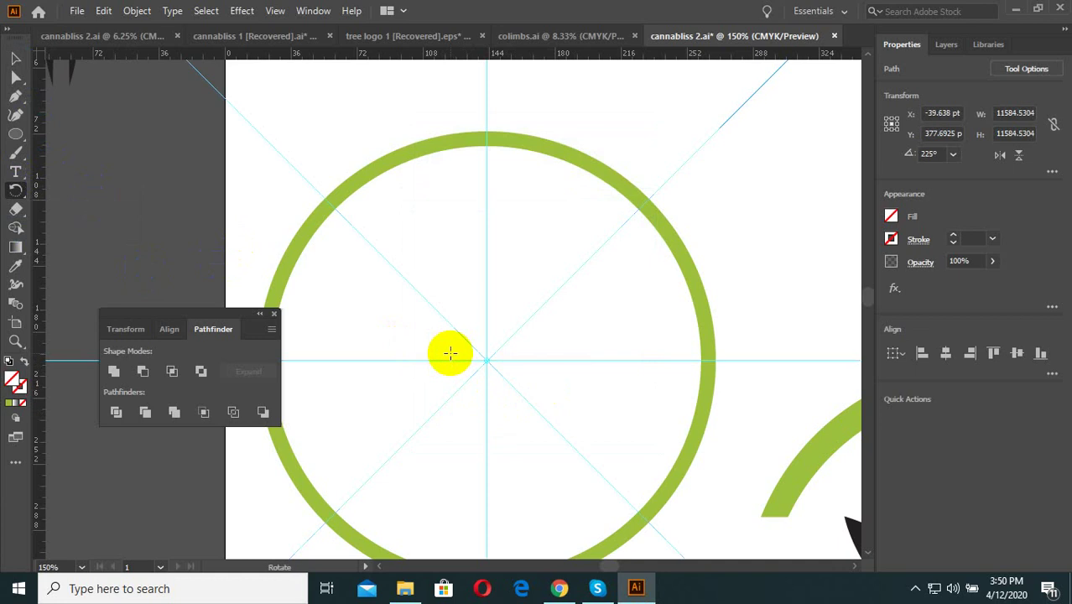
{"action": "key", "text": "ctrl+minus"}
{"action": "key", "text": "ctrl+minus"}
Select the ring with its four guides, Pathfinder-Divide it, and ungroup the eight arcs.
{"action": "left_click", "coordinate": [15, 58]}
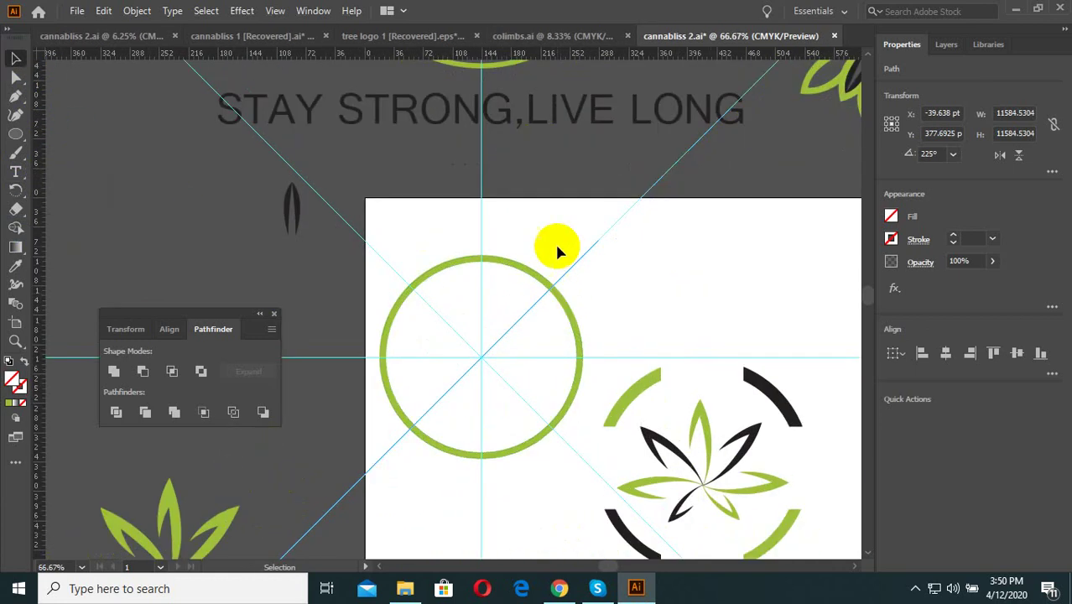
{"action": "left_click_drag", "start_coordinate": [552, 211], "coordinate": [413, 454]}
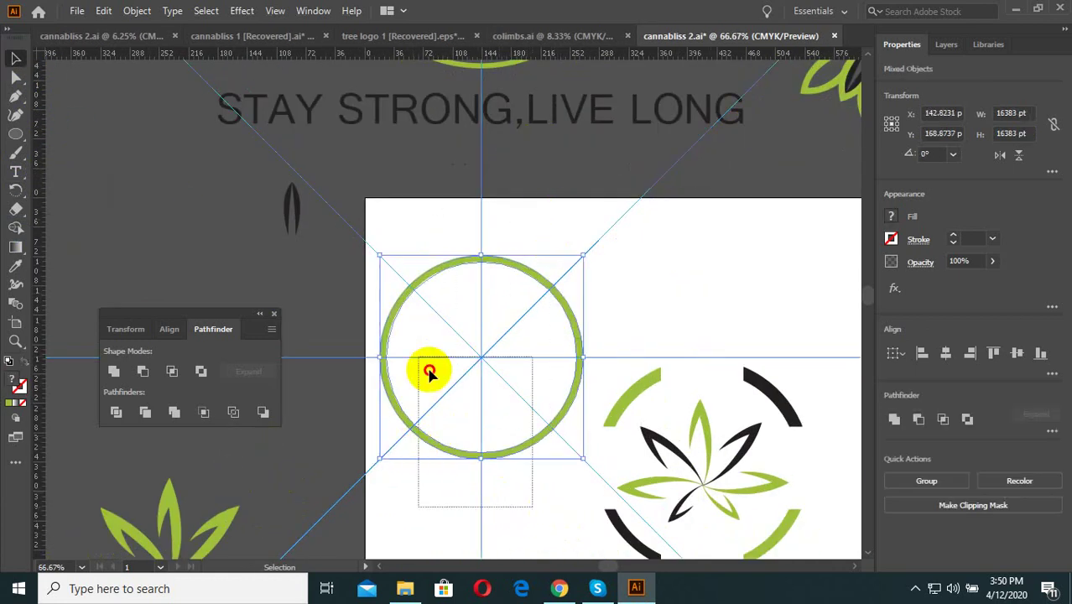
{"action": "mouse_move", "coordinate": [529, 225]}
{"action": "left_mouse_down"}
{"action": "mouse_move", "coordinate": [460, 438]}
{"action": "mouse_move", "coordinate": [401, 479]}
{"action": "left_mouse_up"}
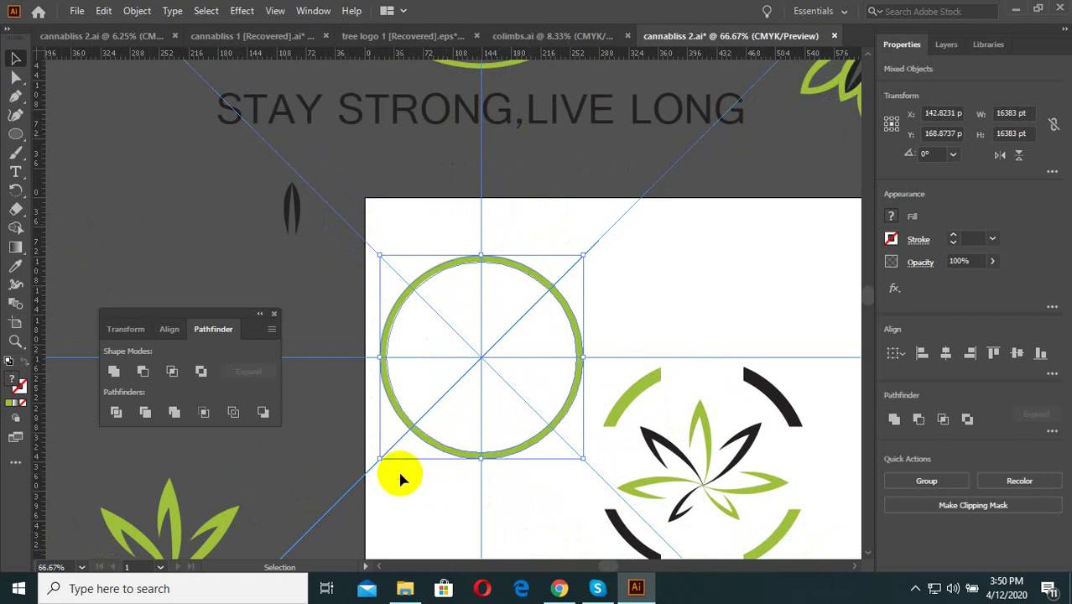
{"action": "left_click", "coordinate": [116, 412]}
{"action": "right_click", "coordinate": [485, 344]}
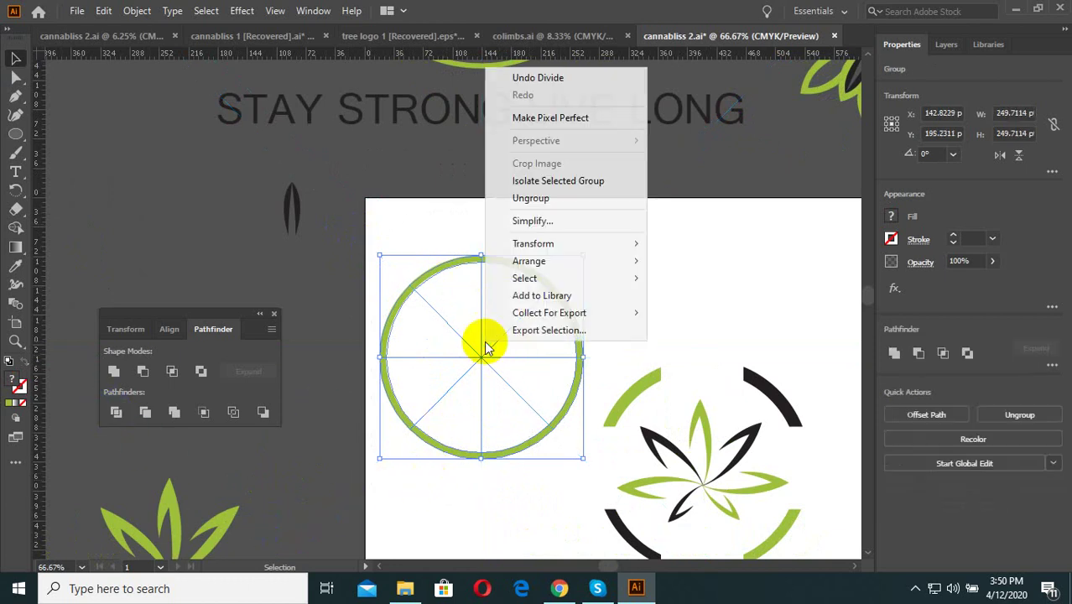
{"action": "left_click", "coordinate": [530, 199]}
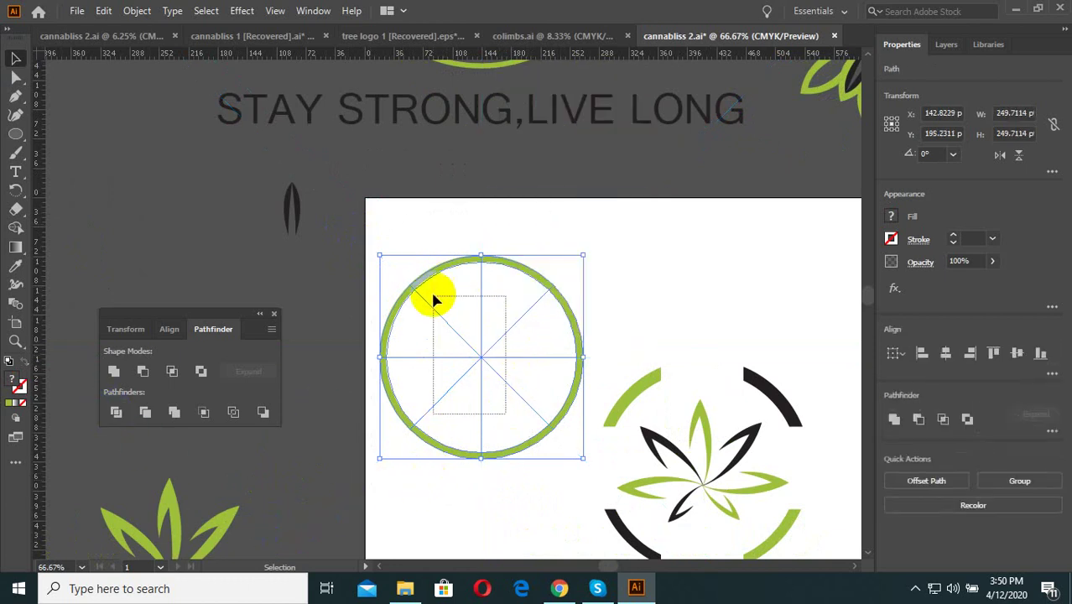
{"action": "left_click", "coordinate": [465, 307]}
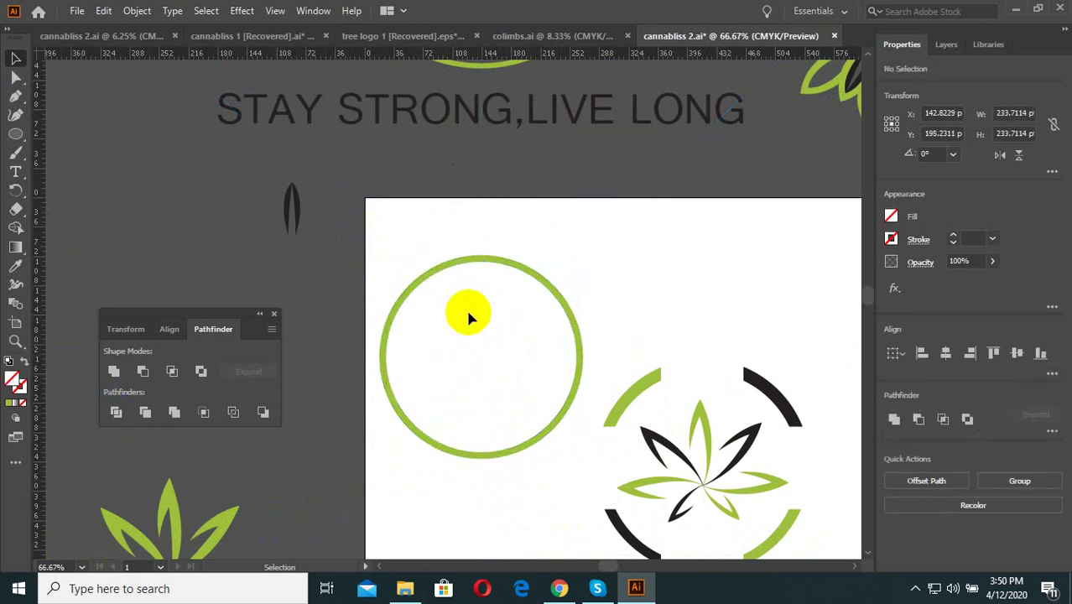
Alt-drag a copy of the divided ring off the artboard to the upper left.
{"action": "left_click", "coordinate": [571, 292]}
{"action": "scroll", "coordinate": [472, 366], "scroll_direction": "down", "scroll_amount": 1}
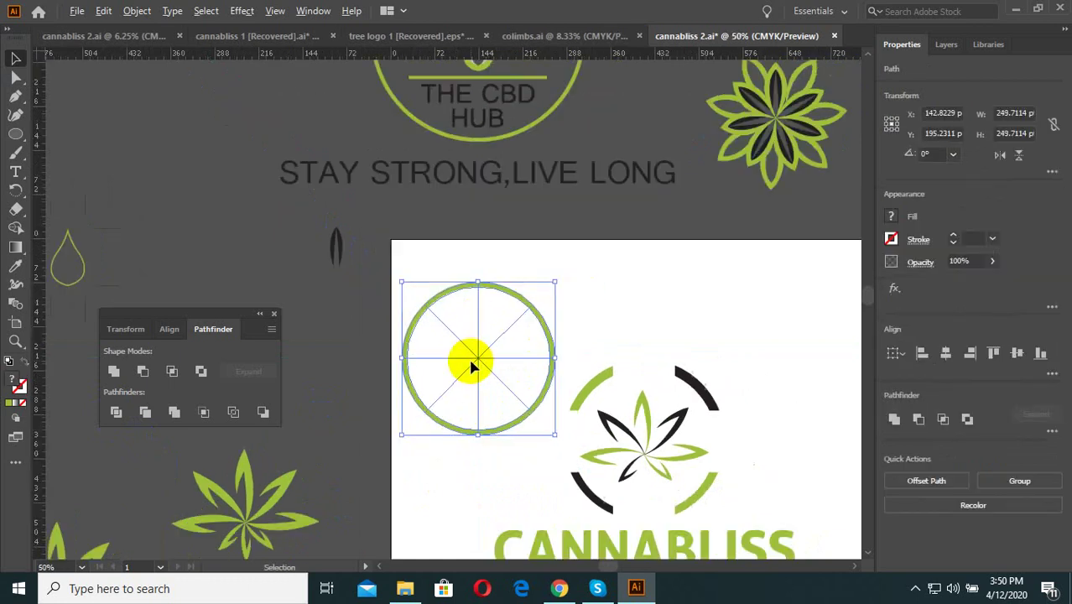
{"action": "left_click_drag", "start_coordinate": [473, 366], "coordinate": [165, 120]}
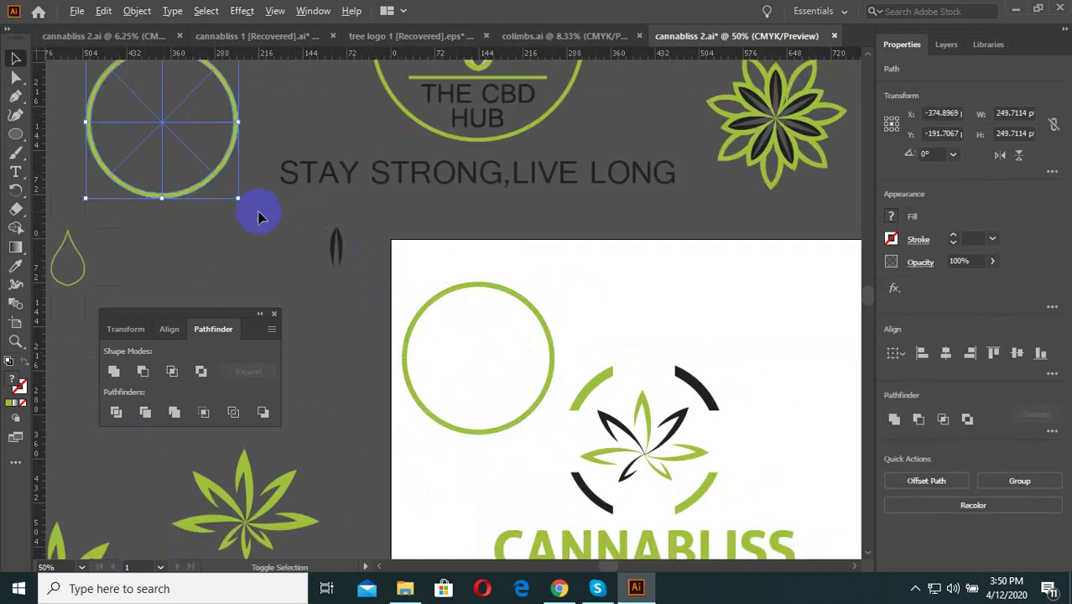
{"action": "left_click", "coordinate": [514, 370]}
Delete the top, right, lower-left and upper-left arcs, leaving four alternate arcs.
{"action": "scroll", "coordinate": [515, 370], "scroll_direction": "up", "scroll_amount": 2}
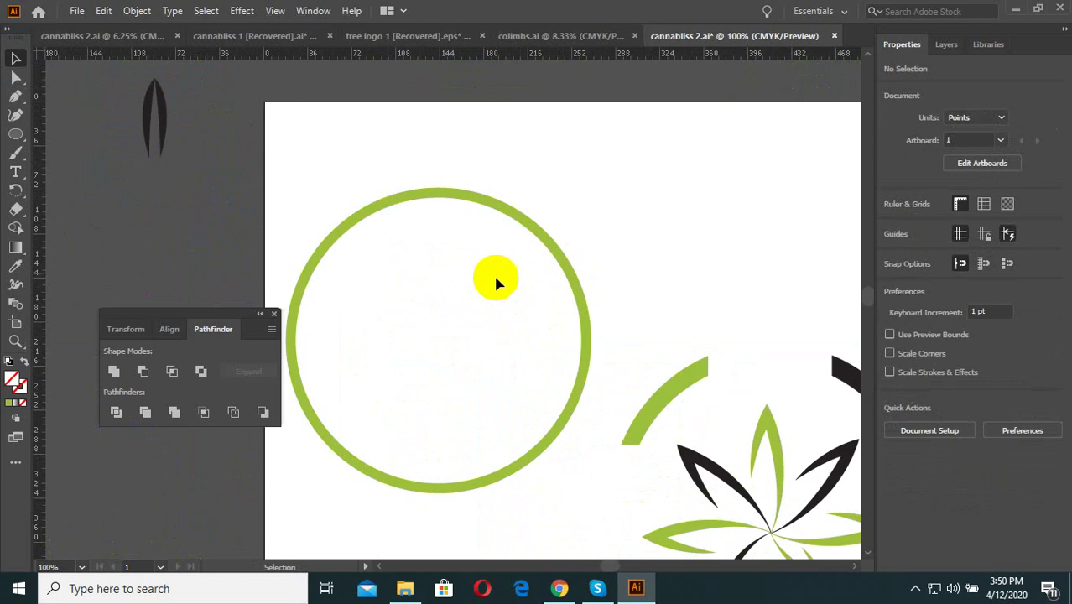
{"action": "mouse_move", "coordinate": [495, 255]}
{"action": "left_mouse_down"}
{"action": "mouse_move", "coordinate": [399, 417]}
{"action": "mouse_move", "coordinate": [383, 424]}
{"action": "left_mouse_up"}
{"action": "key", "text": "Delete"}
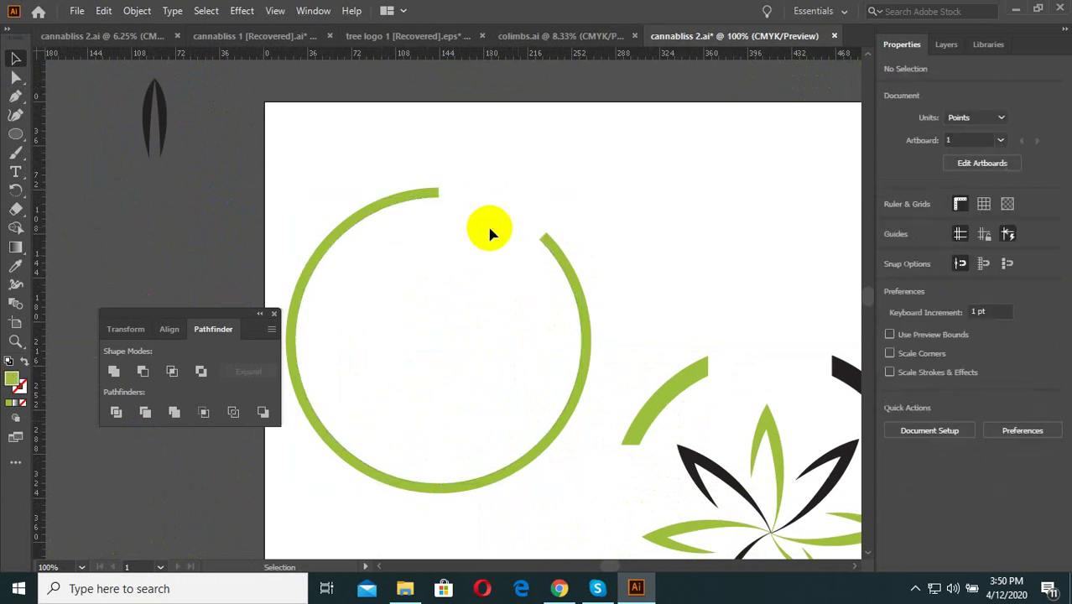
{"action": "left_click_drag", "start_coordinate": [593, 395], "coordinate": [524, 388]}
{"action": "key", "text": "Delete"}
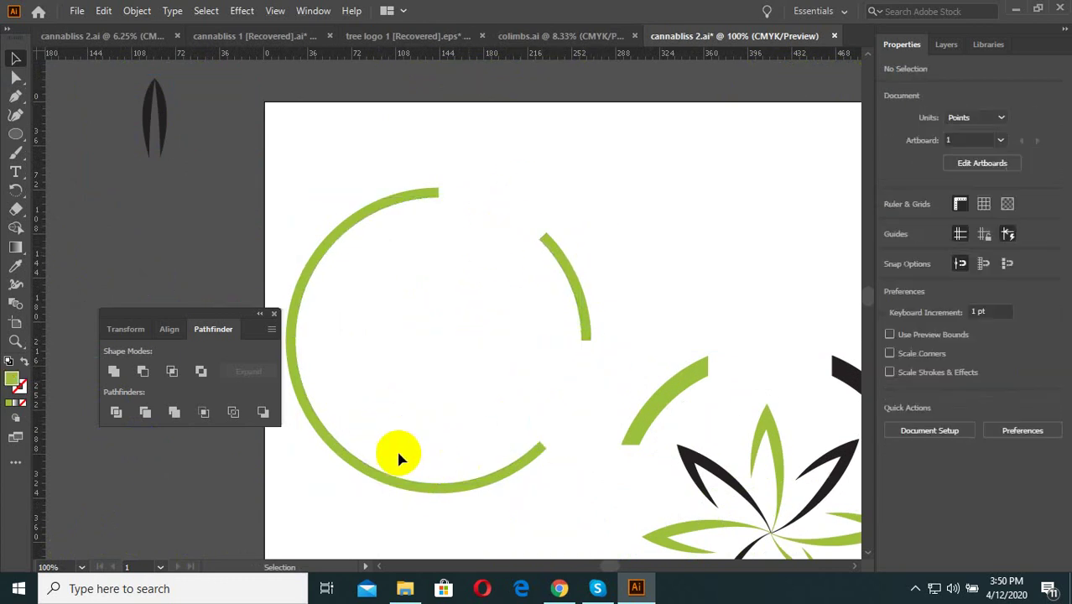
{"action": "left_click_drag", "start_coordinate": [440, 438], "coordinate": [332, 490]}
{"action": "key", "text": "Delete"}
{"action": "left_click_drag", "start_coordinate": [351, 373], "coordinate": [277, 309]}
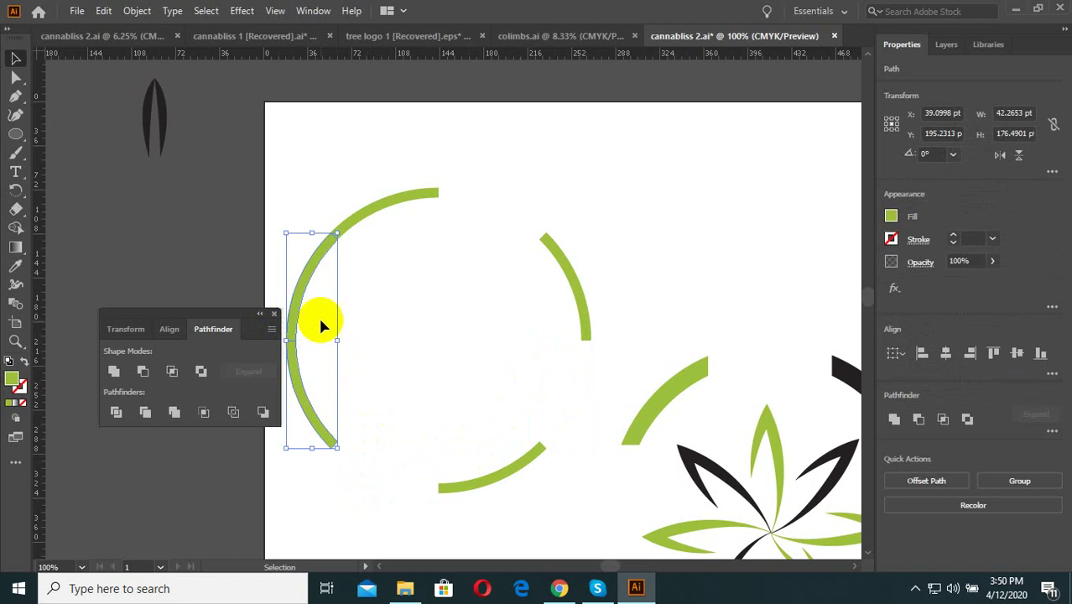
{"action": "key", "text": "Delete"}
{"action": "left_click", "coordinate": [352, 310]}
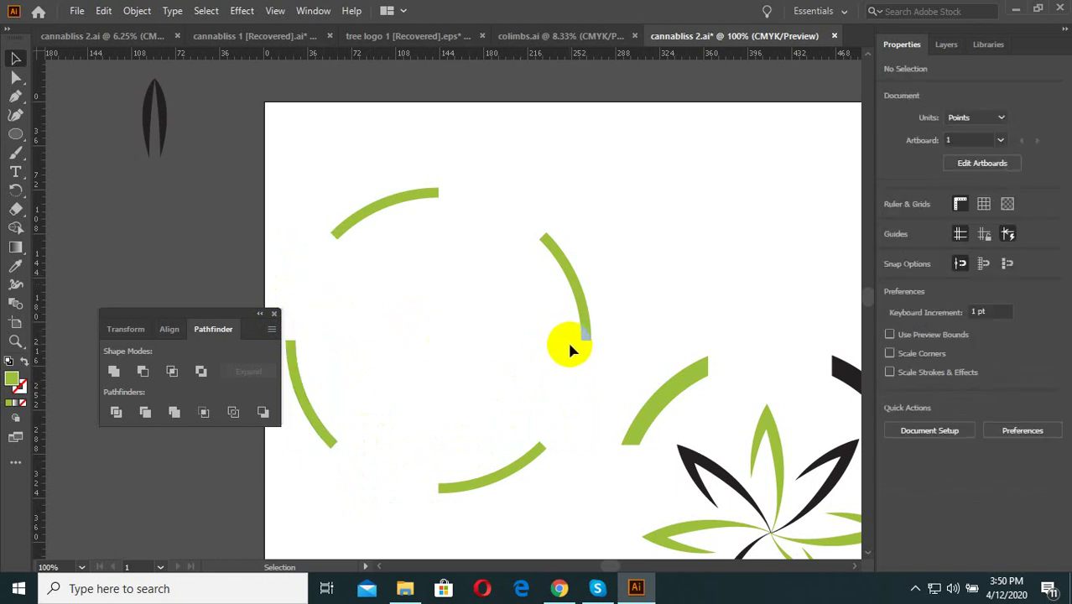
Move the four remaining green arcs off the artboard onto the left pasteboard.
{"action": "scroll", "coordinate": [567, 343], "scroll_direction": "down", "scroll_amount": 1}
{"action": "scroll", "coordinate": [562, 346], "scroll_direction": "down", "scroll_amount": 1}
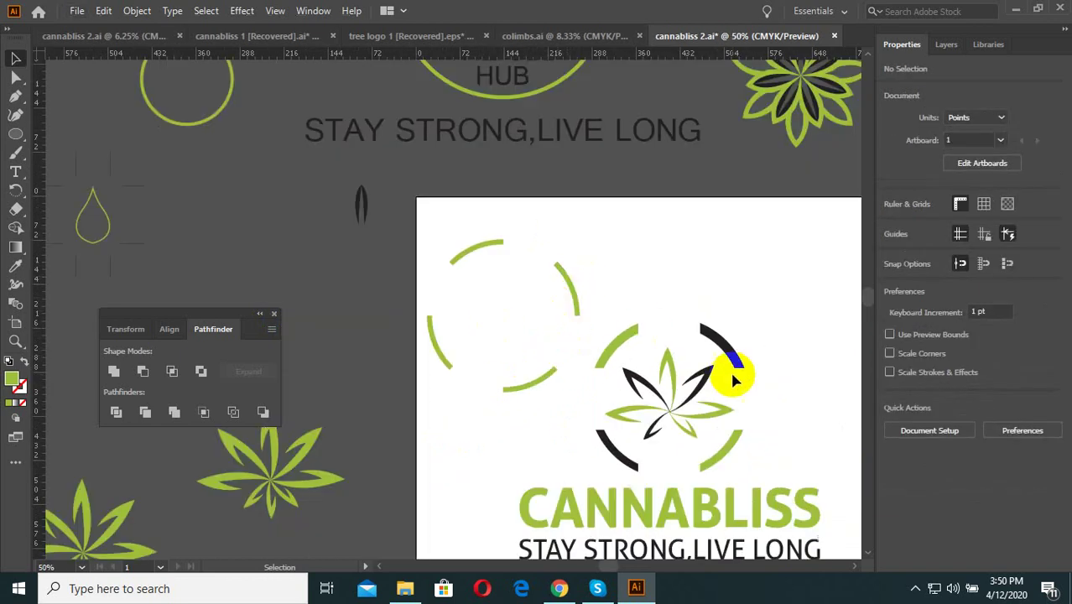
{"action": "left_click_drag", "start_coordinate": [575, 223], "coordinate": [440, 369]}
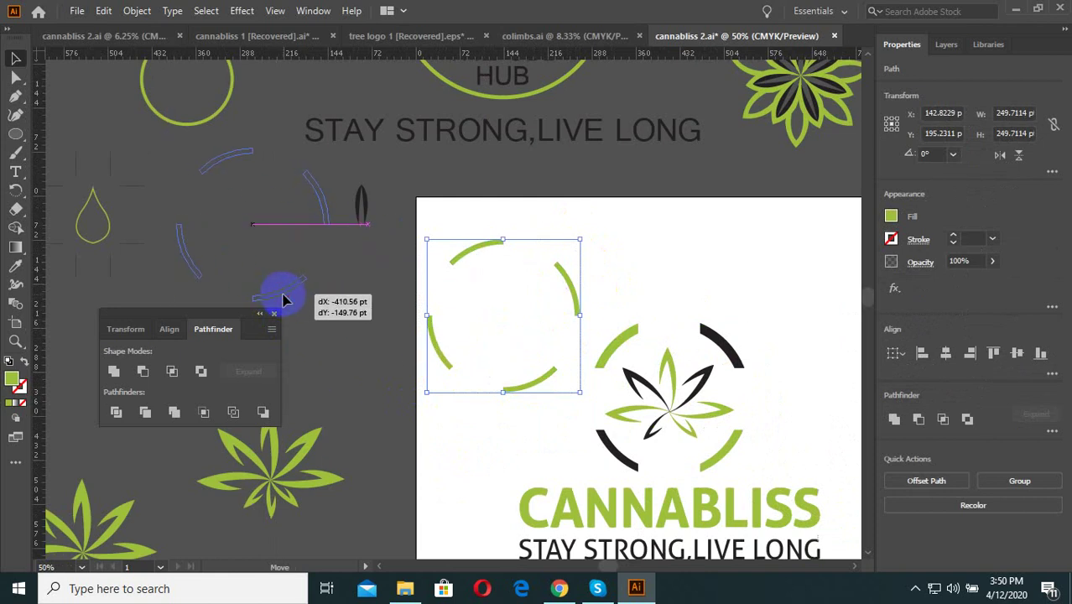
{"action": "mouse_move", "coordinate": [537, 391]}
{"action": "left_mouse_down"}
{"action": "mouse_move", "coordinate": [285, 299]}
{"action": "mouse_move", "coordinate": [312, 284]}
{"action": "left_mouse_up"}
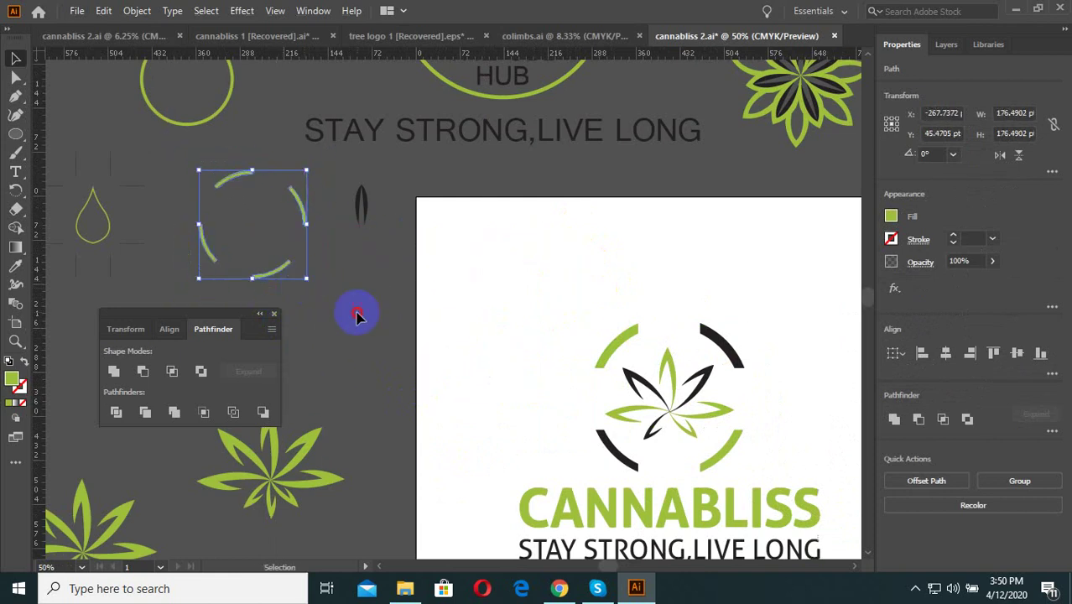
{"action": "left_click", "coordinate": [395, 304]}
{"action": "scroll", "coordinate": [433, 300], "scroll_direction": "down", "scroll_amount": 1}
{"action": "scroll", "coordinate": [490, 255], "scroll_direction": "down", "scroll_amount": 1}
Reset the workspace to Essentials, clearing the floating Pathfinder panel off the logo.
{"action": "scroll", "coordinate": [537, 368], "scroll_direction": "up", "scroll_amount": 3}
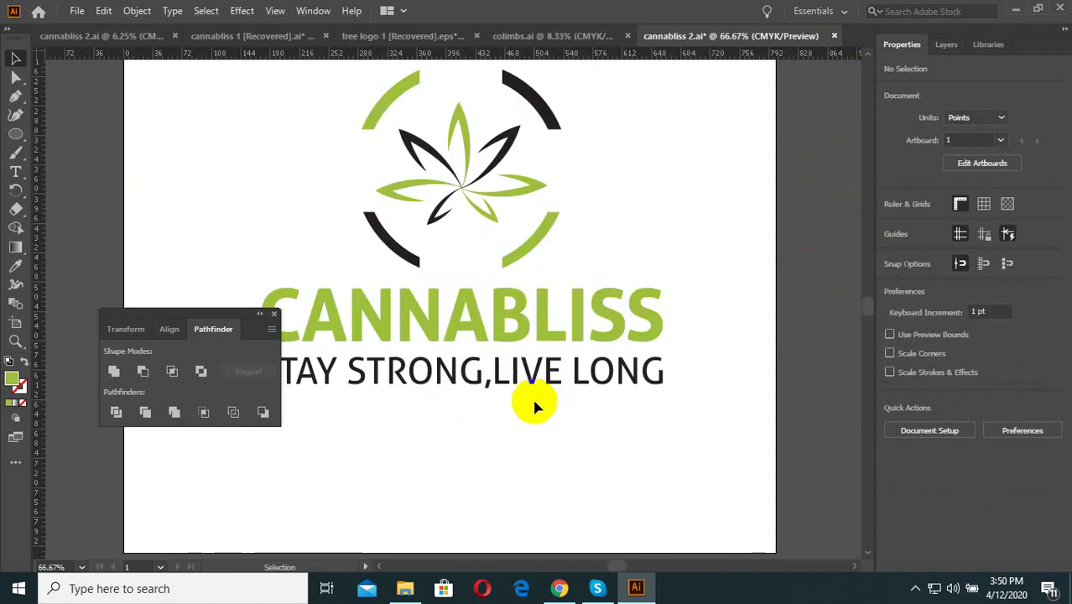
{"action": "left_click_drag", "start_coordinate": [216, 313], "coordinate": [801, 407]}
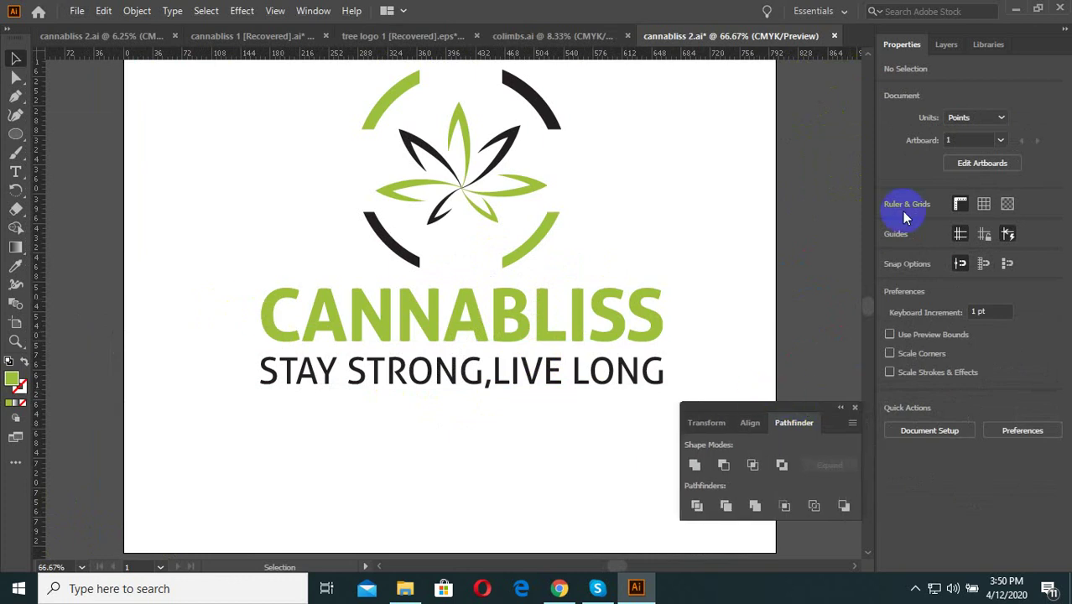
{"action": "left_click", "coordinate": [821, 11]}
{"action": "left_click", "coordinate": [797, 190]}
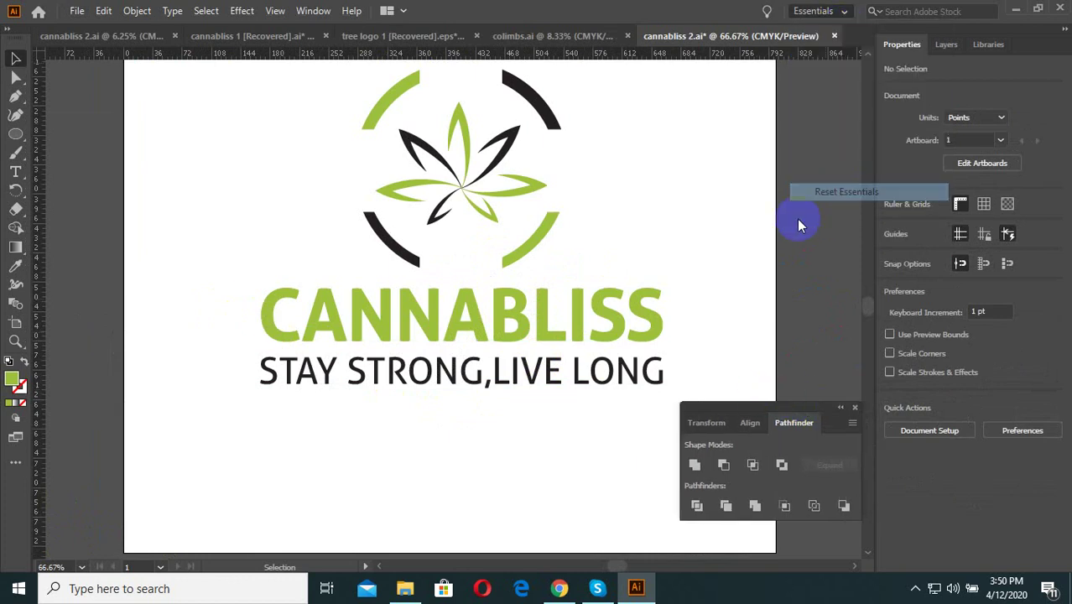
{"action": "scroll", "coordinate": [772, 252], "scroll_direction": "down", "scroll_amount": 4}
{"action": "scroll", "coordinate": [755, 277], "scroll_direction": "up", "scroll_amount": 3}
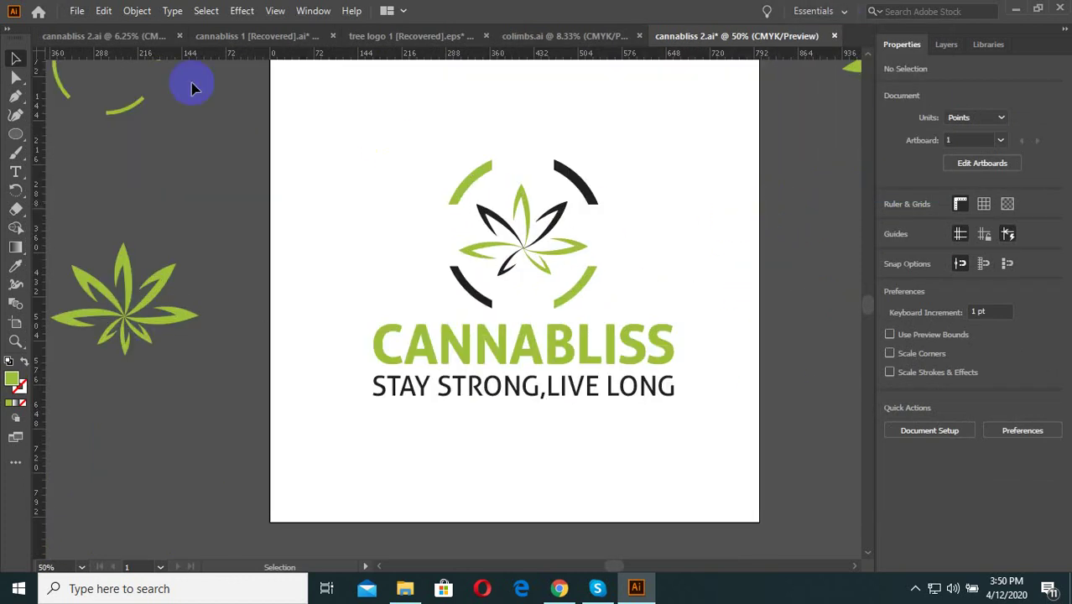
Create a new blank A4 document, Untitled-1, from the Print presets.
{"action": "left_click", "coordinate": [77, 11]}
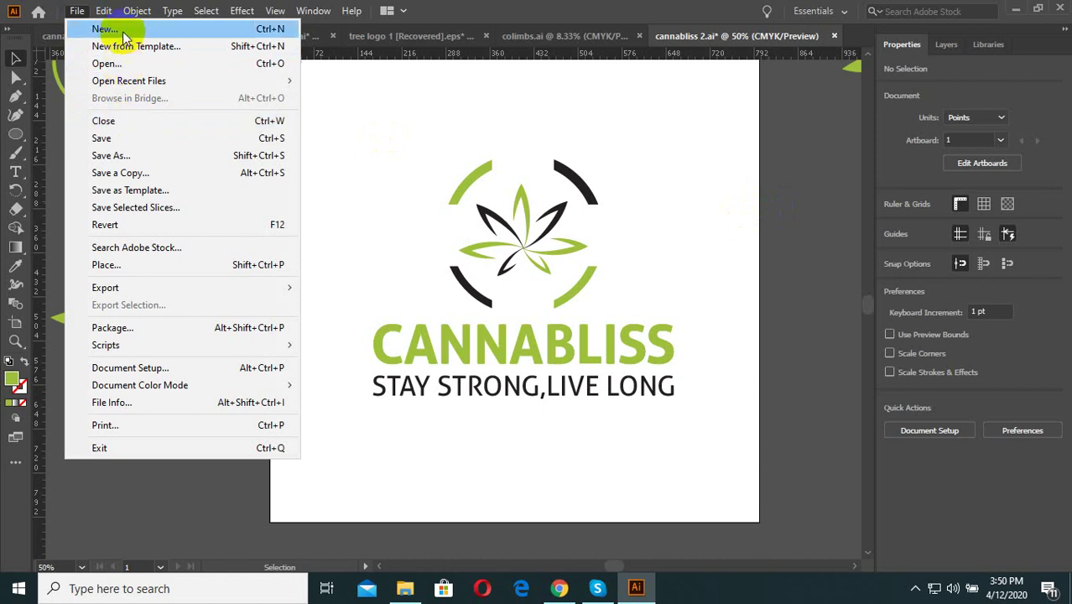
{"action": "key", "text": "Escape"}
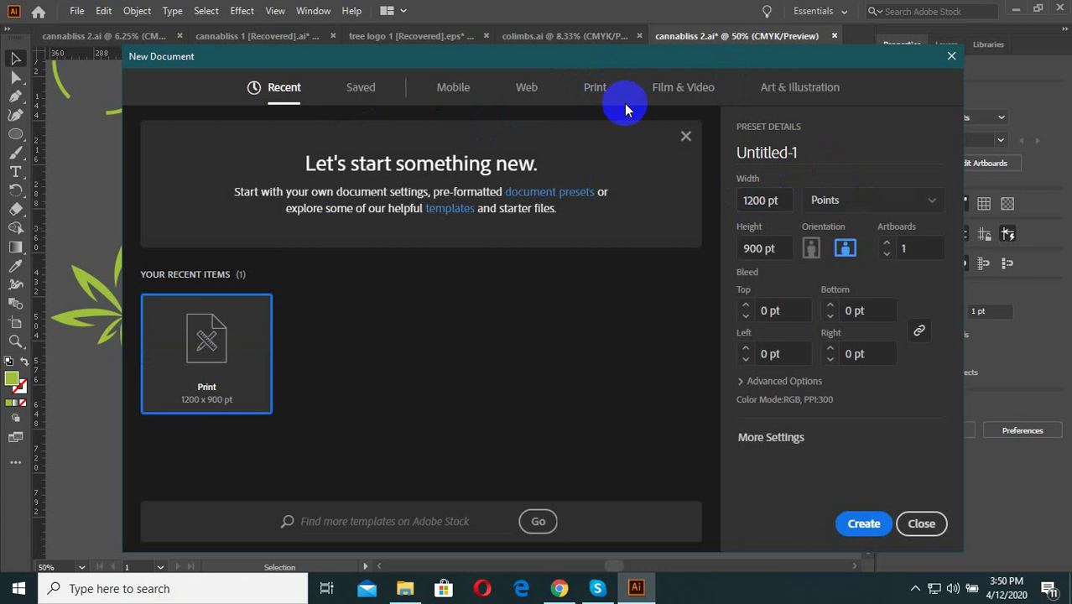
{"action": "left_click", "coordinate": [598, 91]}
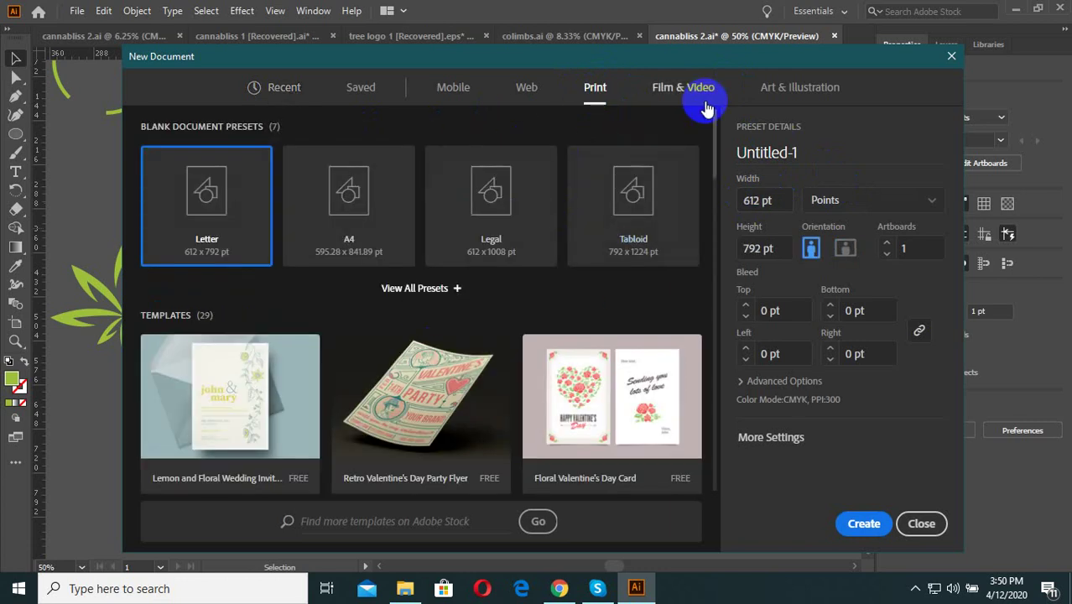
{"action": "left_click", "coordinate": [683, 87]}
{"action": "left_click", "coordinate": [800, 87]}
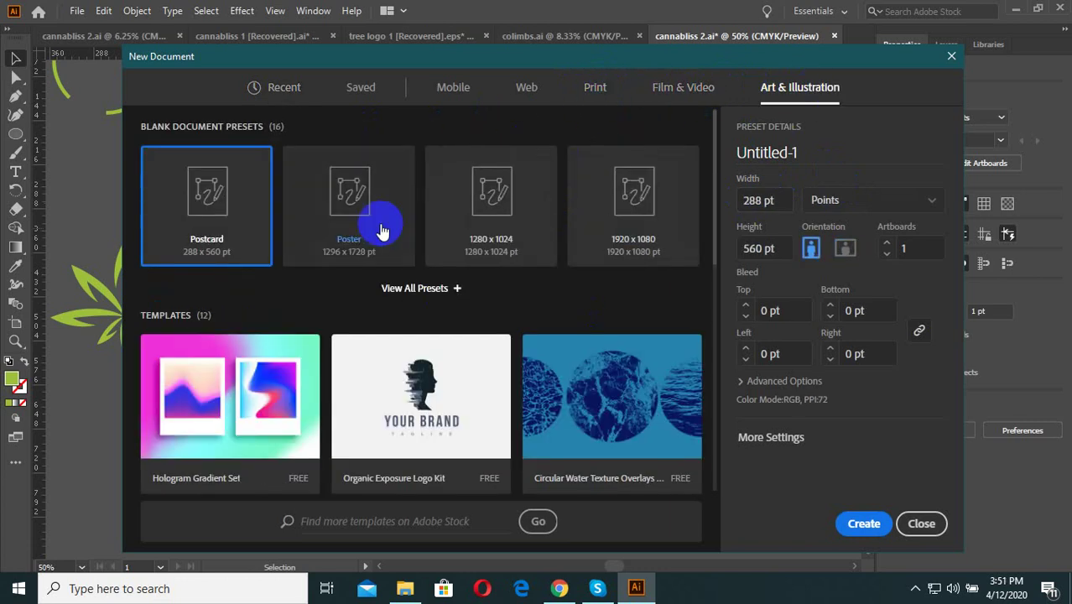
{"action": "left_click", "coordinate": [595, 89]}
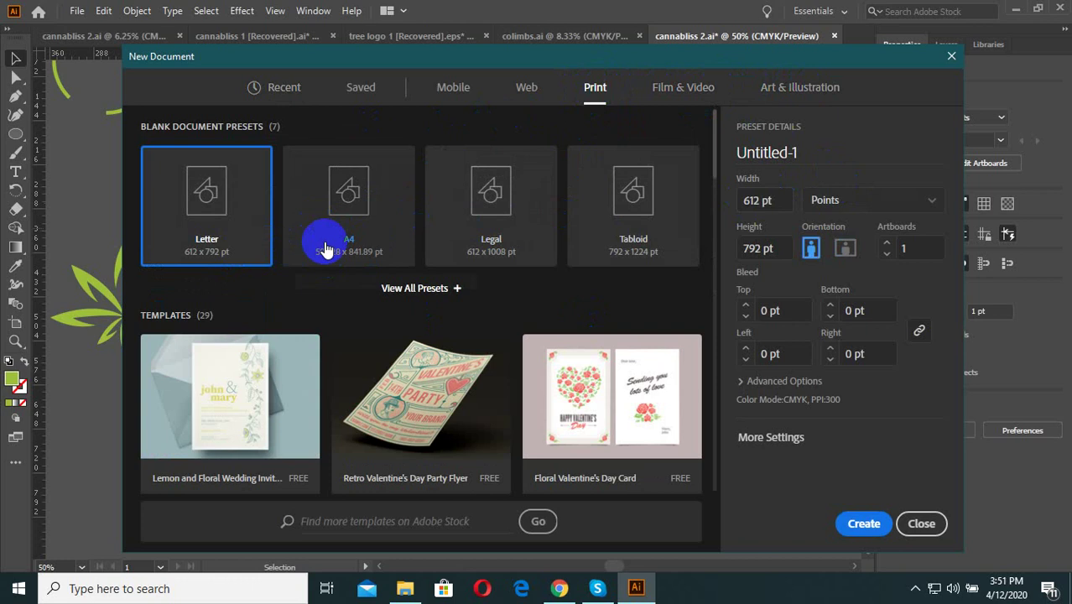
{"action": "left_click", "coordinate": [347, 223]}
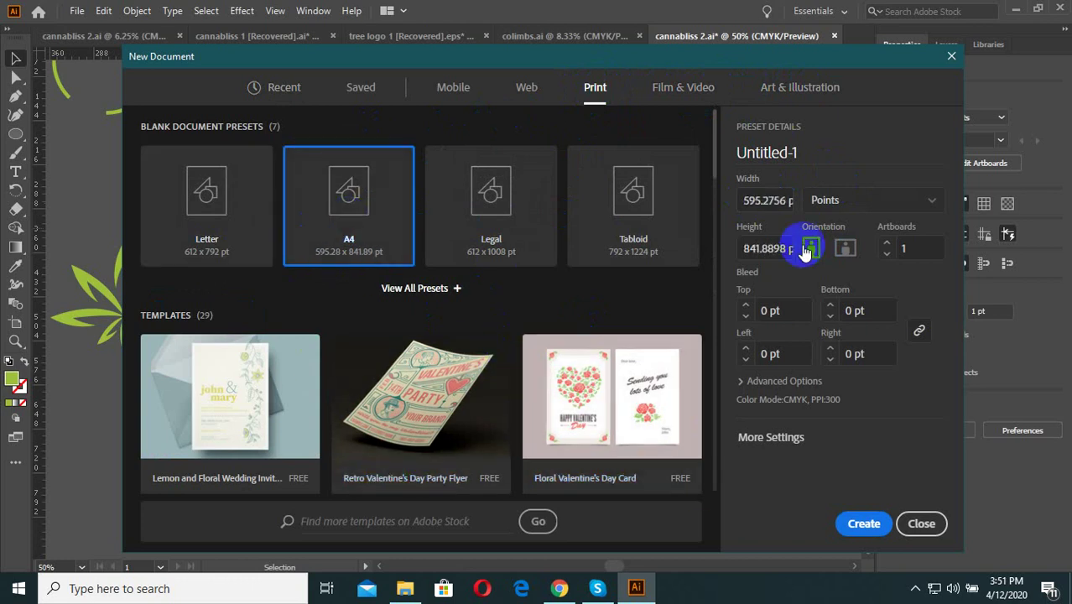
{"action": "left_click", "coordinate": [864, 524]}
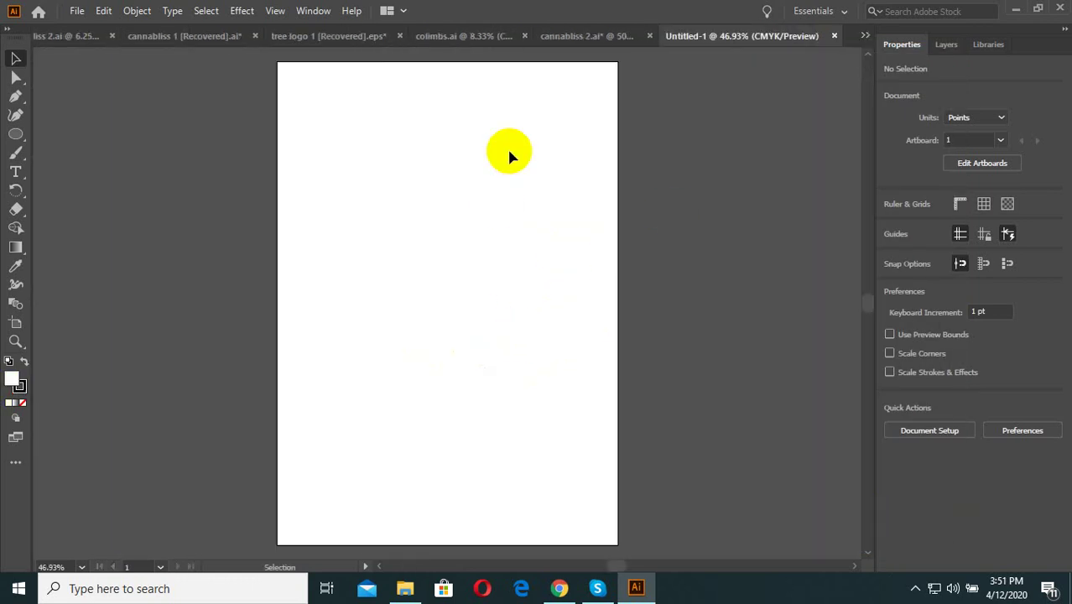
Resize the Untitled-1 artboard with the Artboard tool to 595.28 × 692.92 pt, then exit the tool.
{"action": "left_click", "coordinate": [174, 334]}
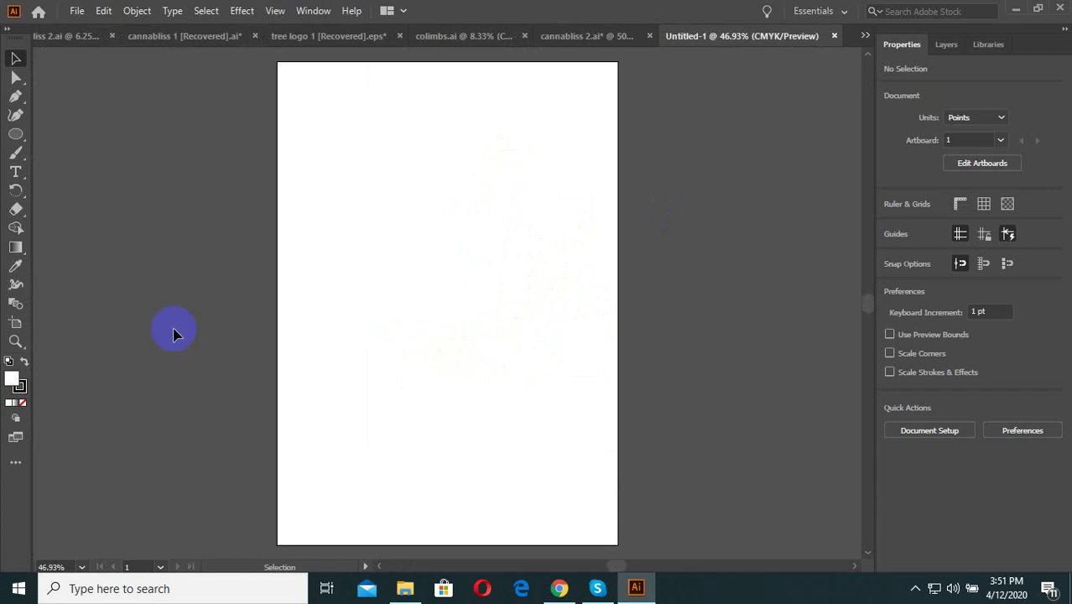
{"action": "left_click", "coordinate": [16, 324]}
{"action": "left_click_drag", "start_coordinate": [323, 75], "coordinate": [323, 132]}
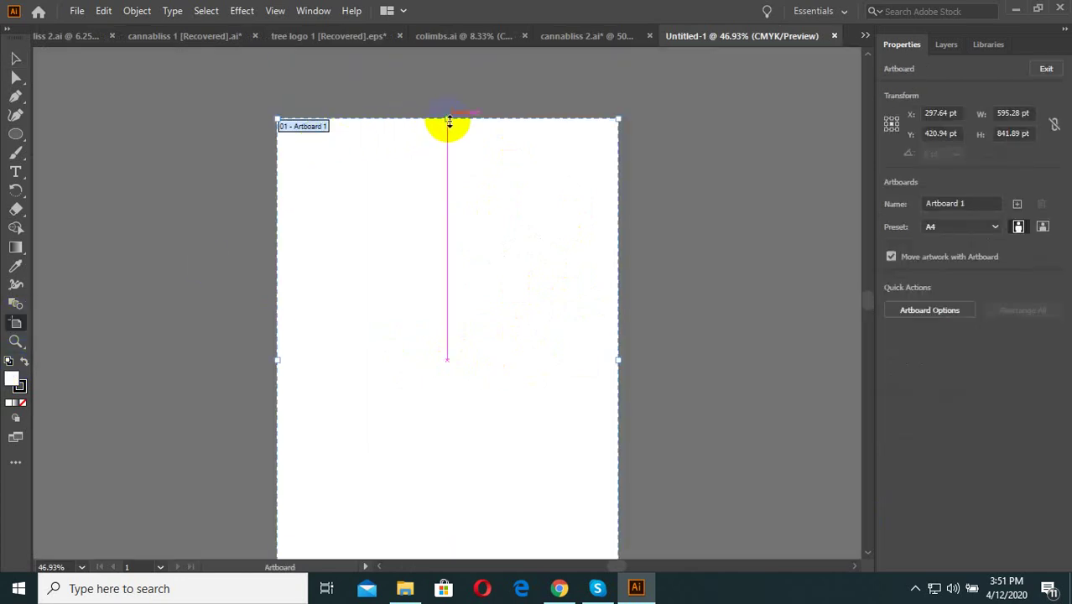
{"action": "left_click_drag", "start_coordinate": [449, 122], "coordinate": [449, 204]}
{"action": "left_click", "coordinate": [929, 112]}
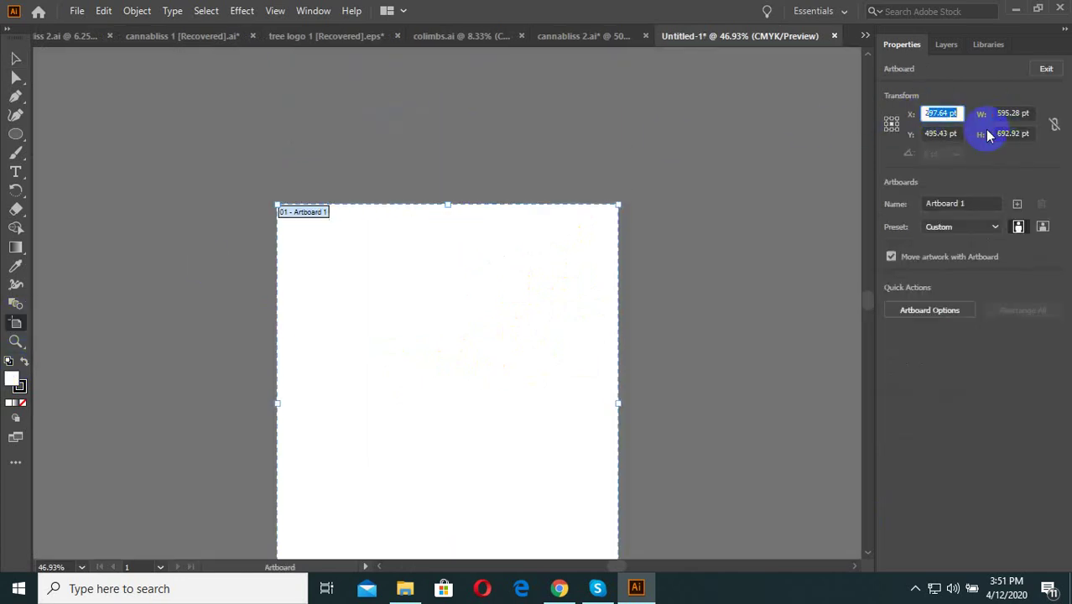
{"action": "scroll", "coordinate": [548, 266], "scroll_direction": "down", "scroll_amount": 2}
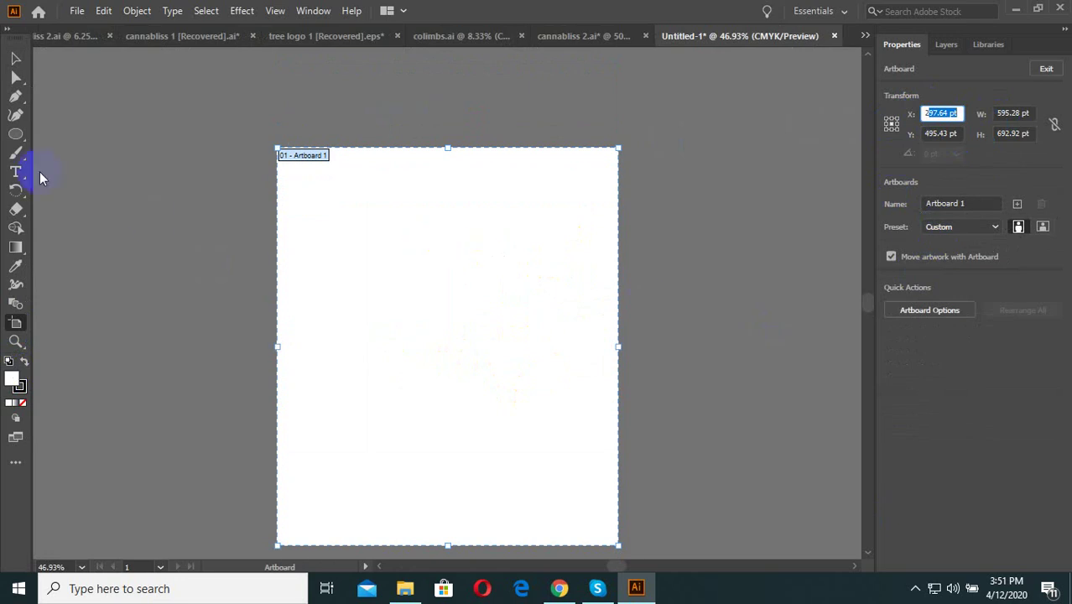
{"action": "left_click", "coordinate": [16, 59]}
{"action": "left_click", "coordinate": [126, 99]}
{"action": "scroll", "coordinate": [669, 353], "scroll_direction": "down", "scroll_amount": 2}
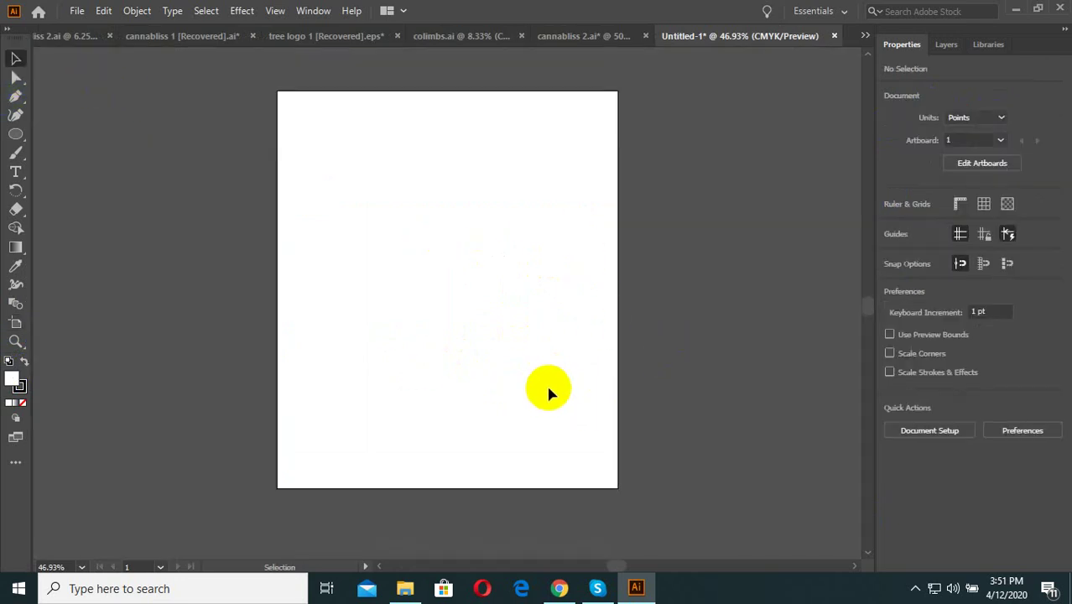
{"action": "left_click", "coordinate": [680, 344]}
On the Build me a brand contest, start an entry titled 'i can change the design of your choice'.
{"action": "left_click", "coordinate": [559, 588]}
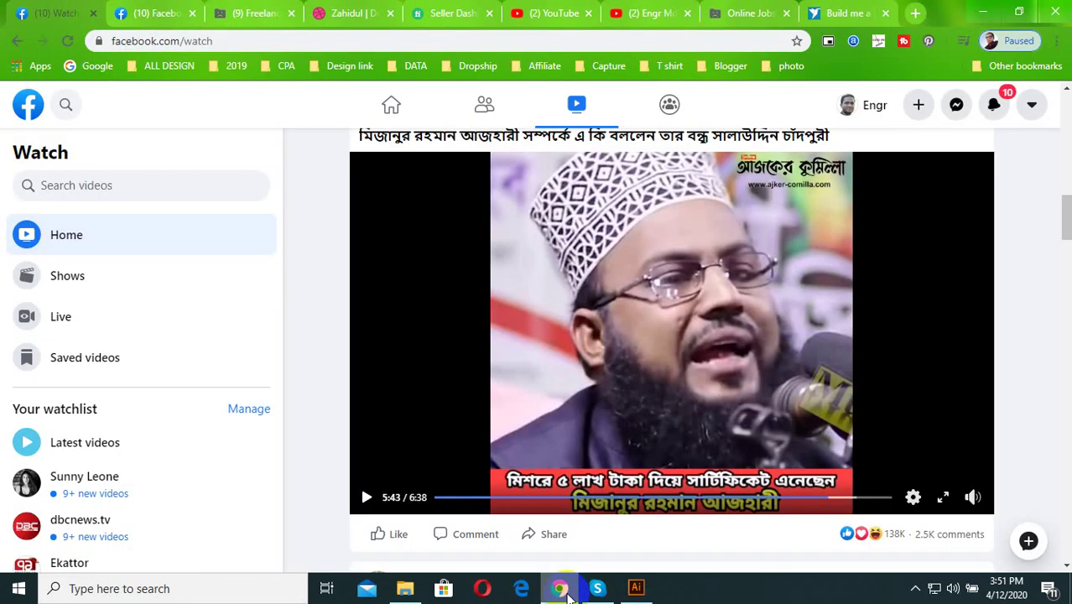
{"action": "left_click", "coordinate": [738, 15]}
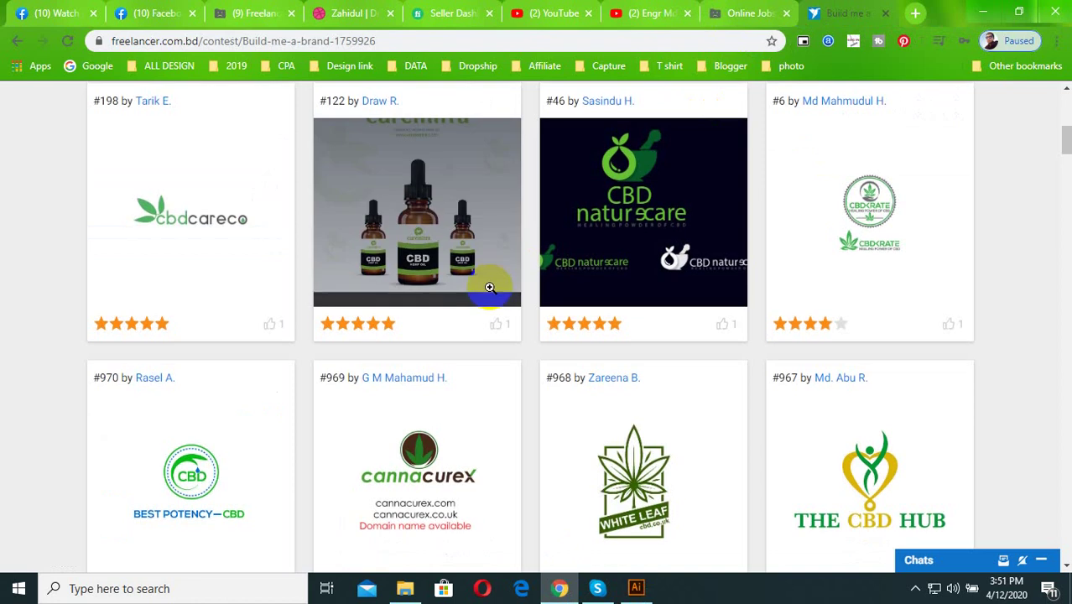
{"action": "scroll", "coordinate": [495, 287], "scroll_direction": "up", "scroll_amount": 10}
{"action": "left_click", "coordinate": [905, 242]}
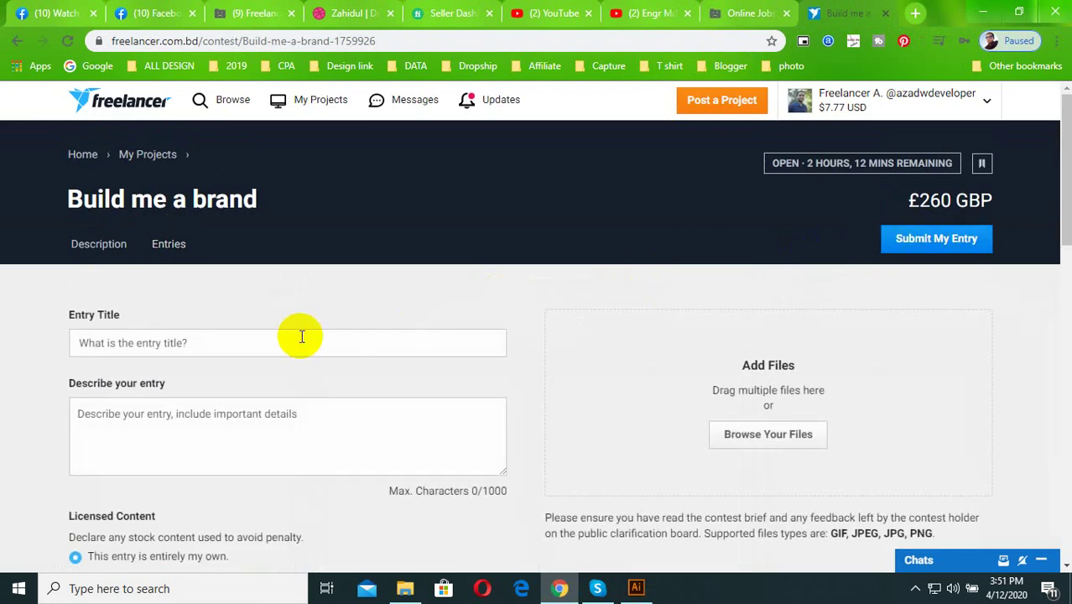
{"action": "left_click", "coordinate": [300, 340]}
{"action": "left_click", "coordinate": [172, 377]}
{"action": "left_click", "coordinate": [307, 429]}
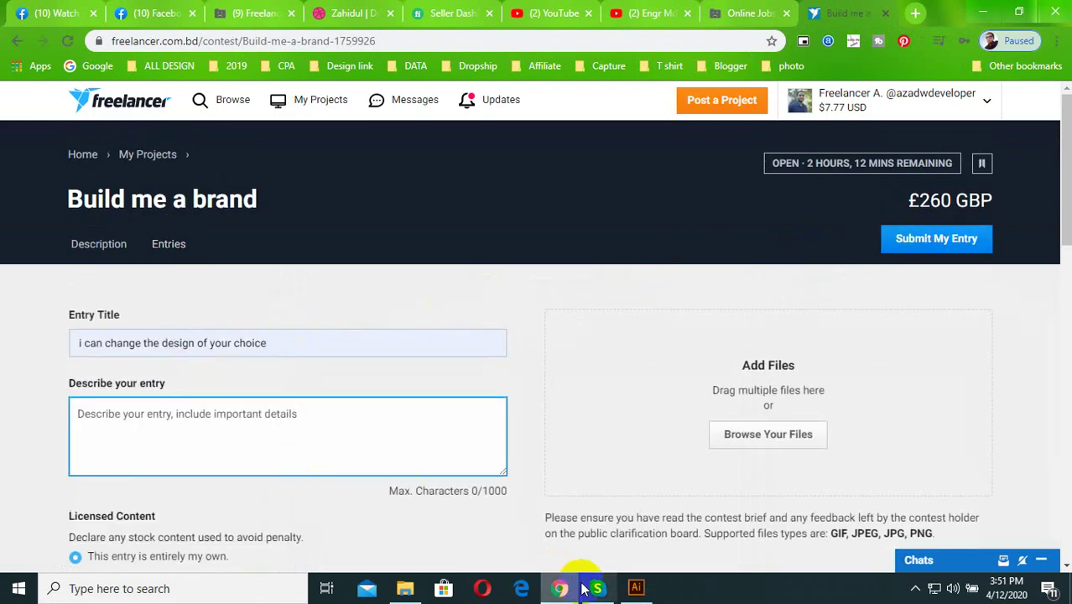
{"action": "left_click", "coordinate": [290, 457]}
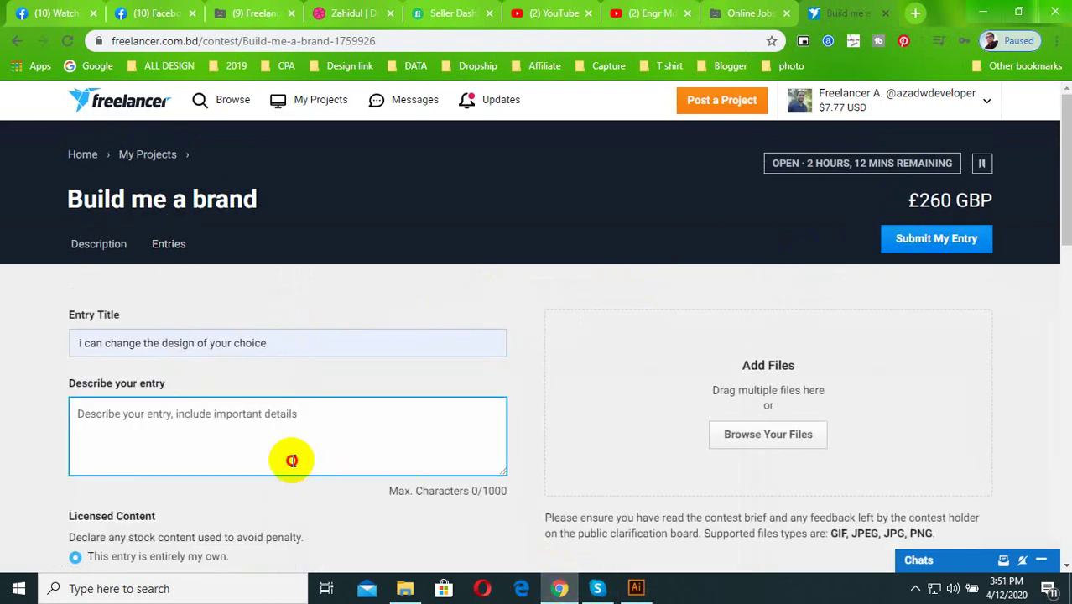
{"action": "left_click", "coordinate": [802, 437]}
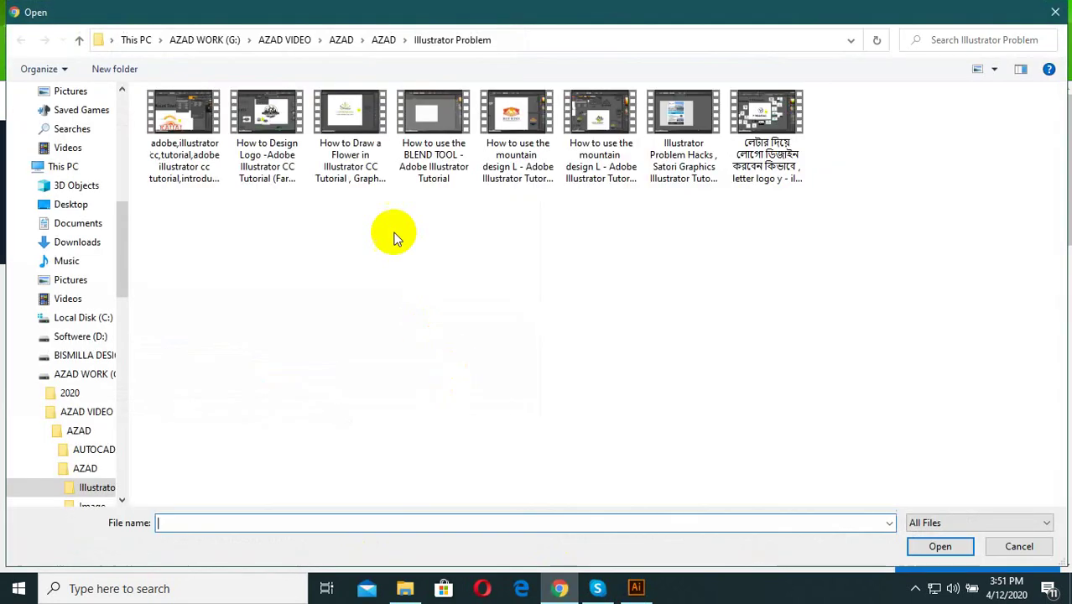
{"action": "left_click", "coordinate": [289, 39]}
{"action": "left_click", "coordinate": [210, 40]}
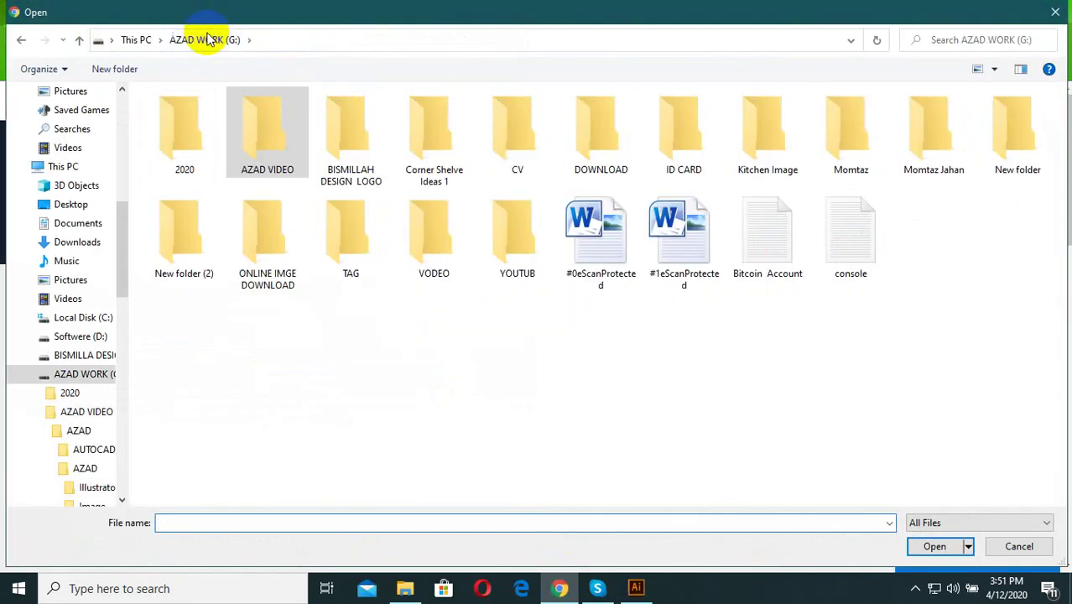
{"action": "left_click", "coordinate": [139, 44]}
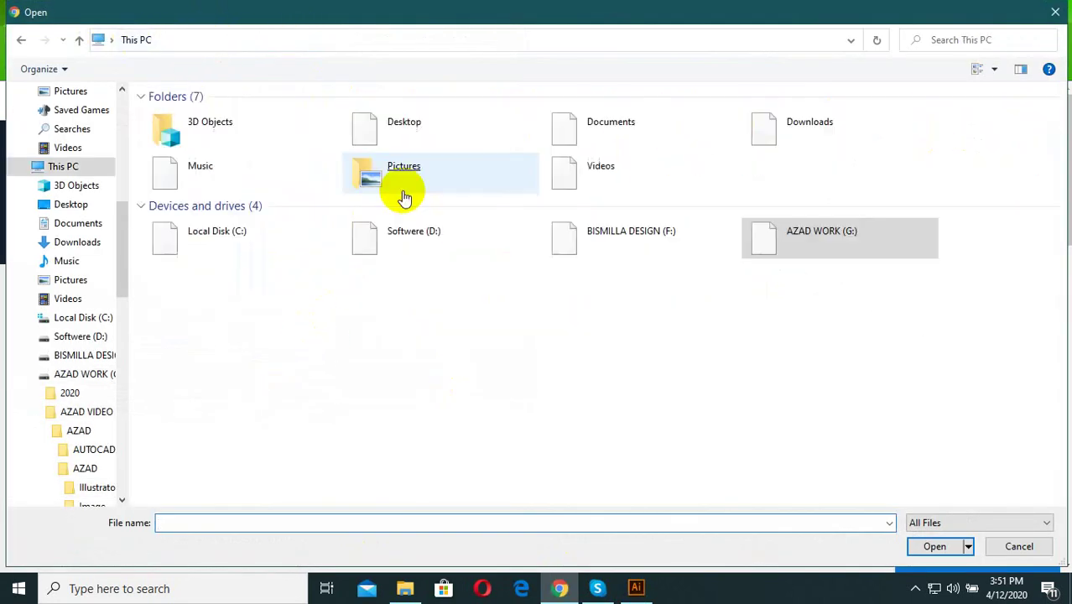
{"action": "double_click", "coordinate": [638, 237]}
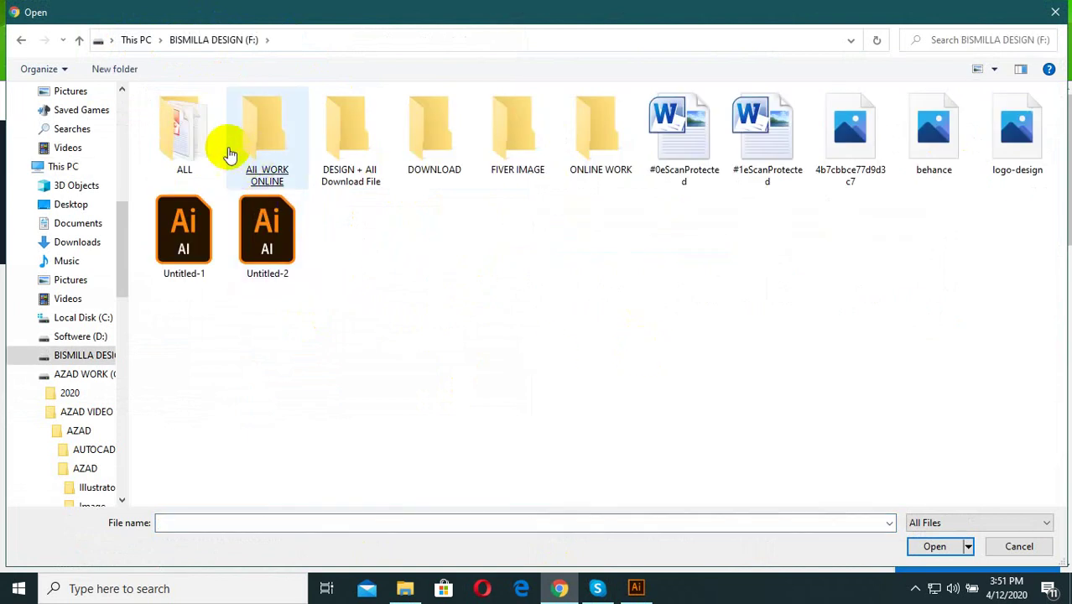
{"action": "double_click", "coordinate": [261, 155]}
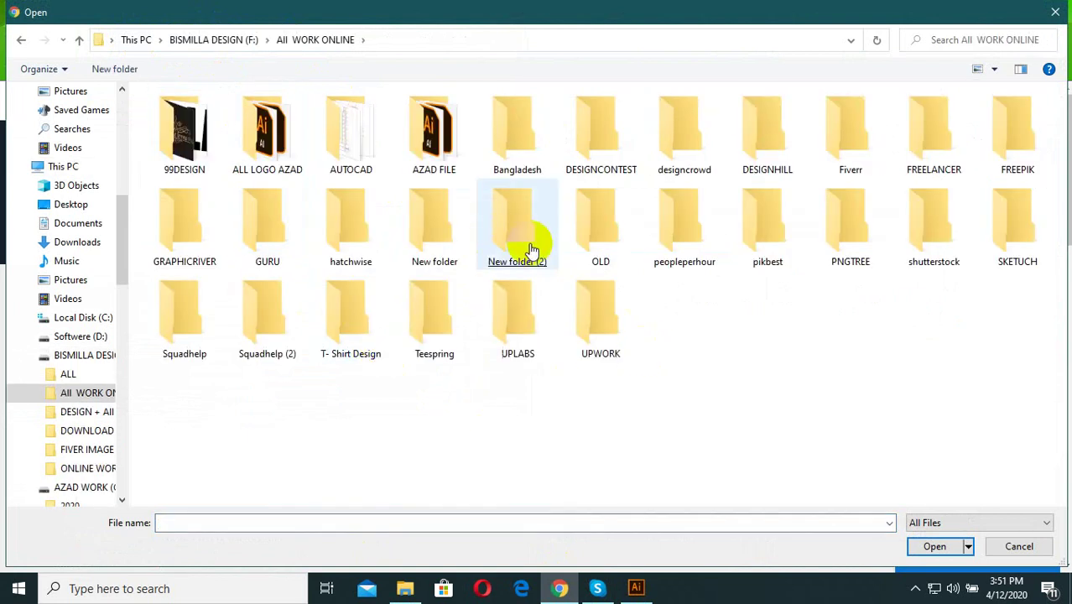
{"action": "double_click", "coordinate": [929, 166]}
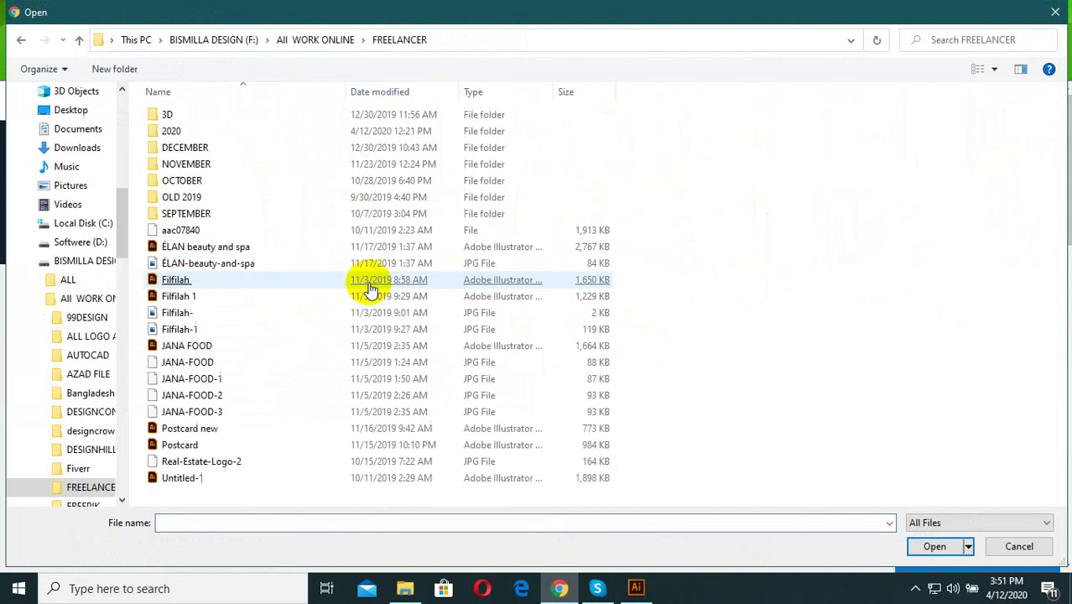
{"action": "double_click", "coordinate": [176, 131]}
{"action": "double_click", "coordinate": [179, 132]}
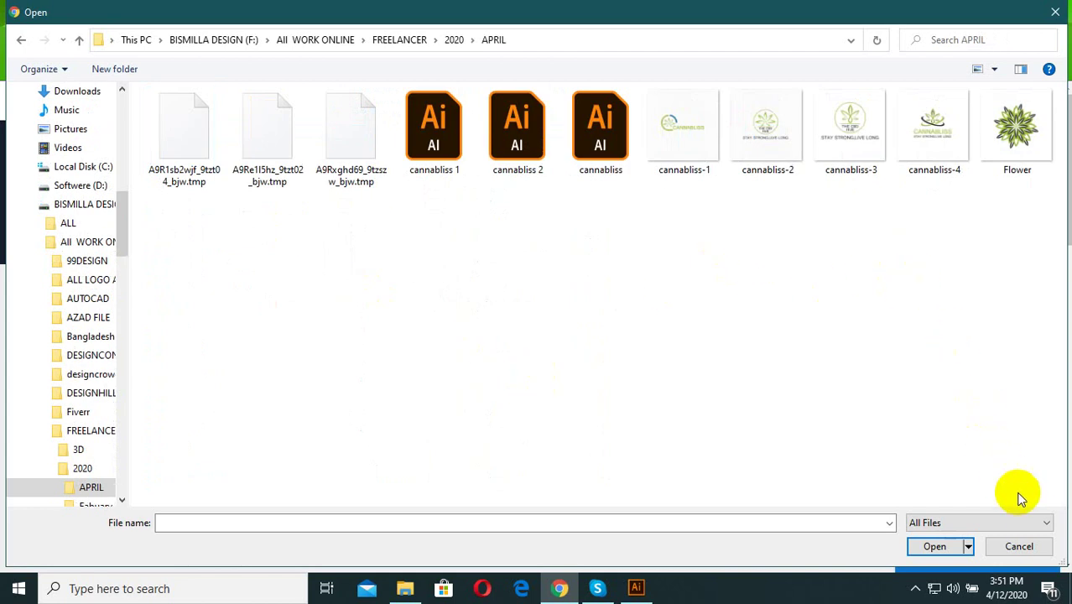
{"action": "left_click", "coordinate": [1027, 546]}
Bring the cannabliss 2.ai logo document forward and open Save for Web as JPEG.
{"action": "left_click", "coordinate": [636, 588]}
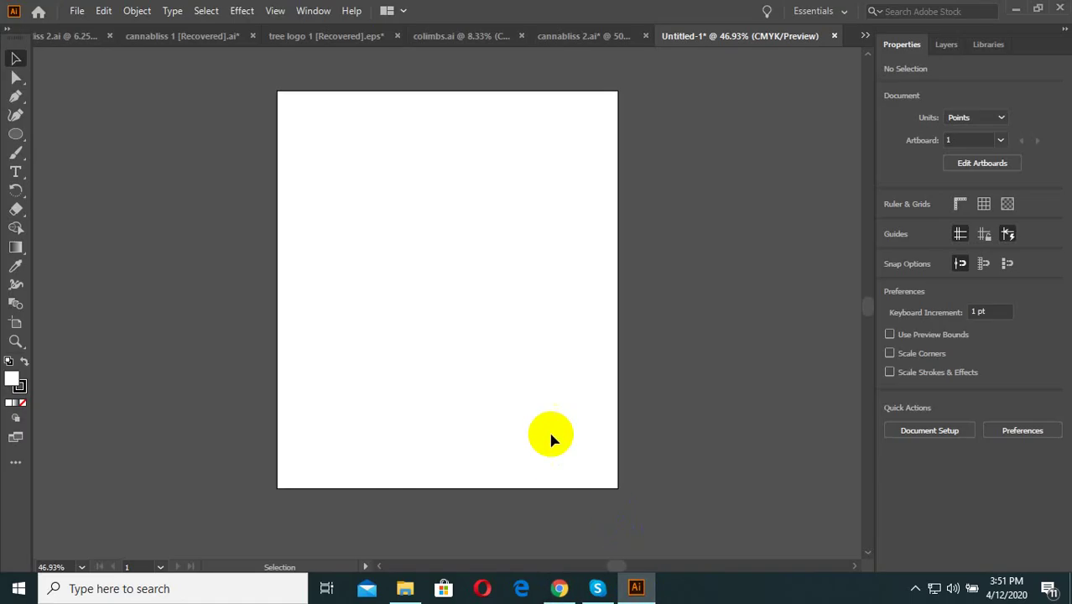
{"action": "left_click", "coordinate": [434, 35]}
{"action": "left_click", "coordinate": [638, 35]}
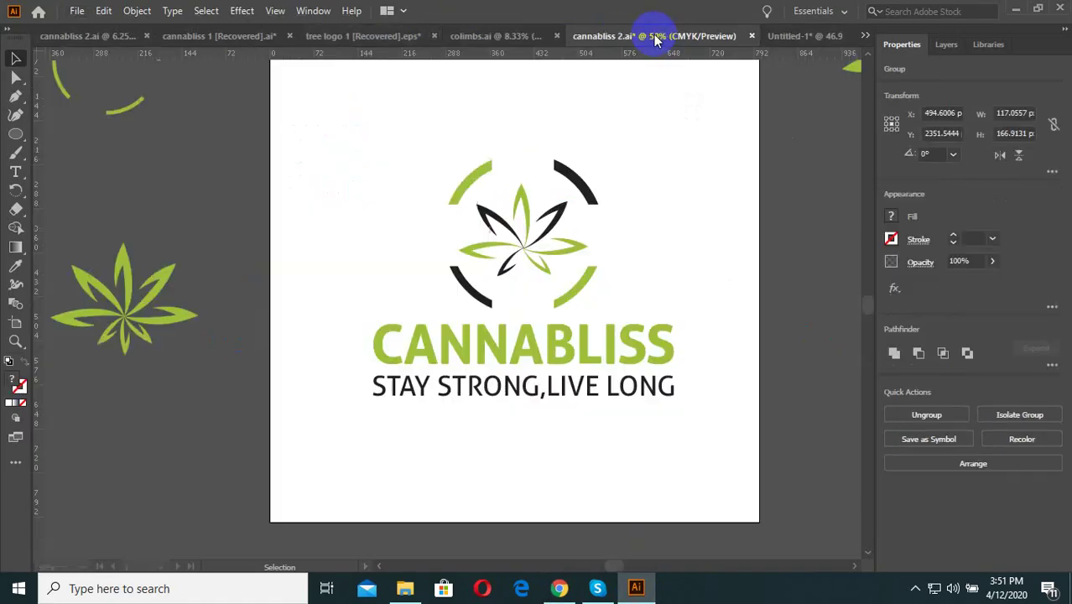
{"action": "scroll", "coordinate": [532, 319], "scroll_direction": "down", "scroll_amount": 2}
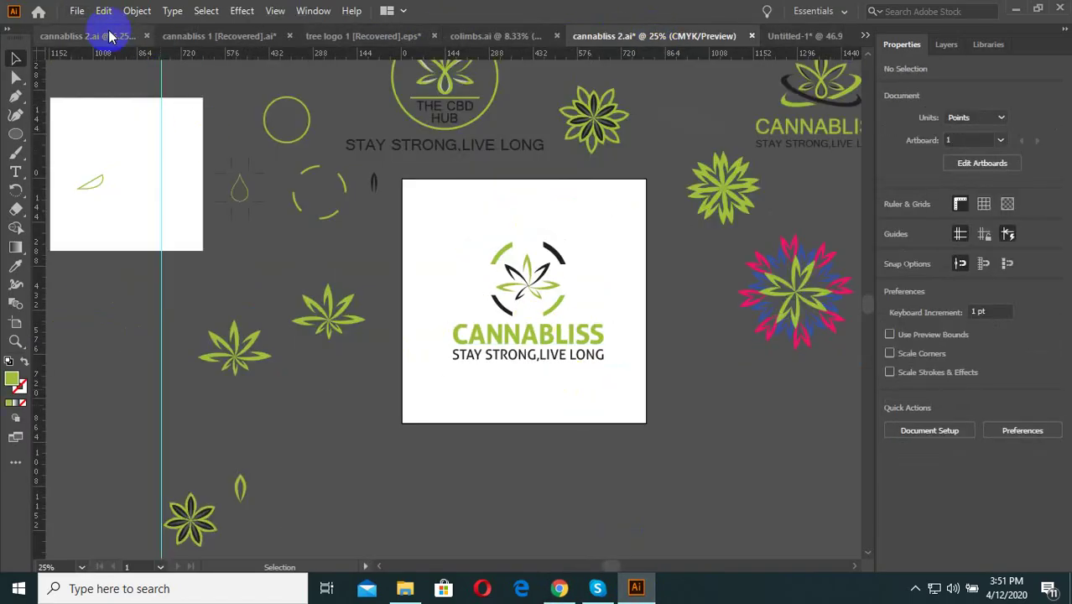
{"action": "key", "text": "ctrl+alt+shift+s"}
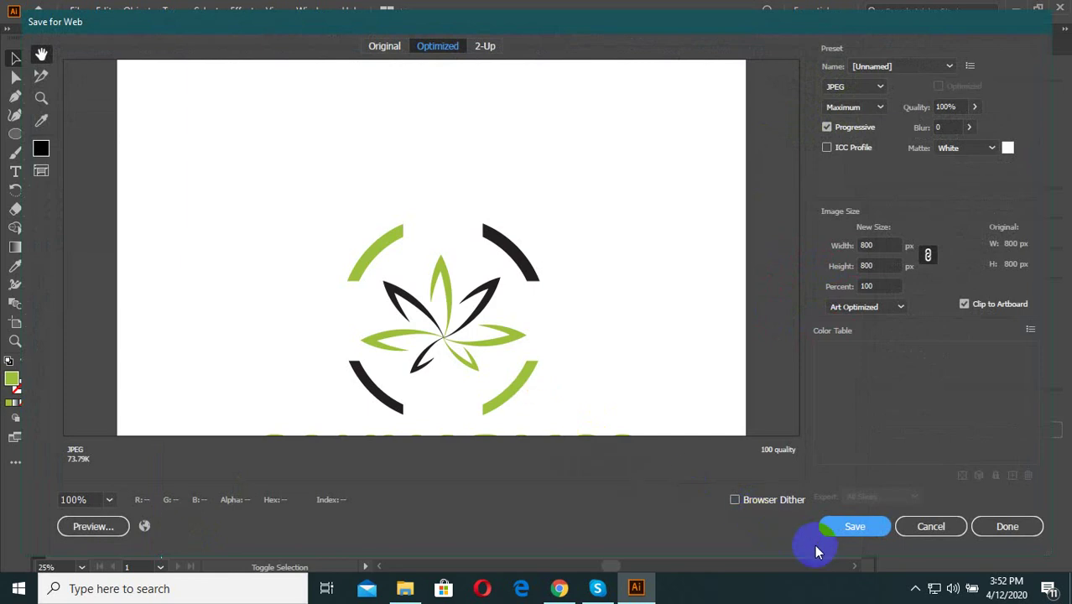
Choose F:\All WORK ONLINE\FREELANCER\2020\APRIL as the JPEG export folder.
{"action": "left_click", "coordinate": [855, 526]}
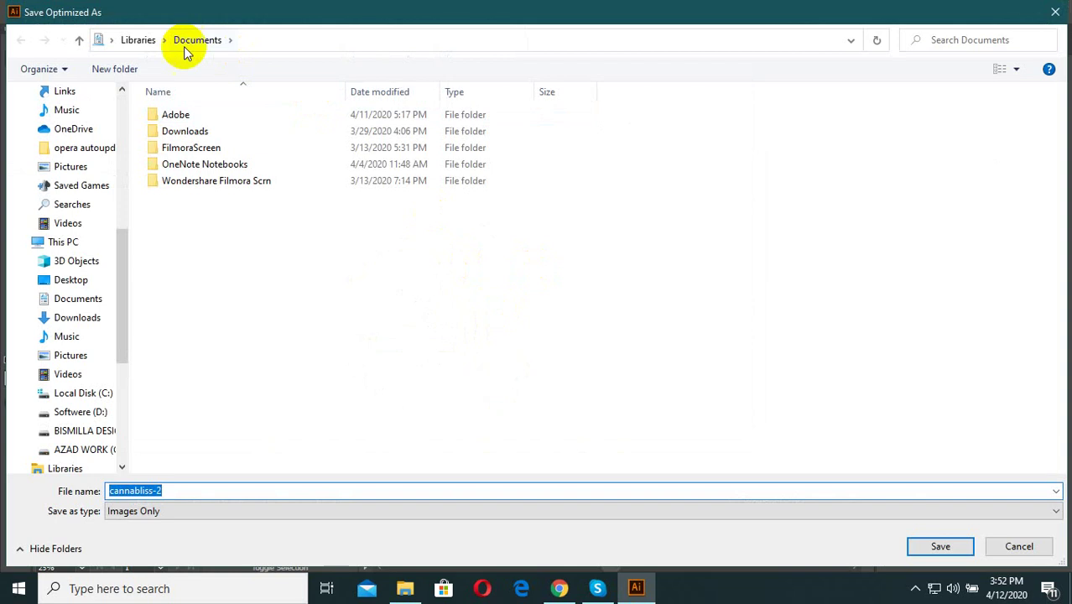
{"action": "left_click", "coordinate": [139, 42]}
{"action": "left_click", "coordinate": [84, 431]}
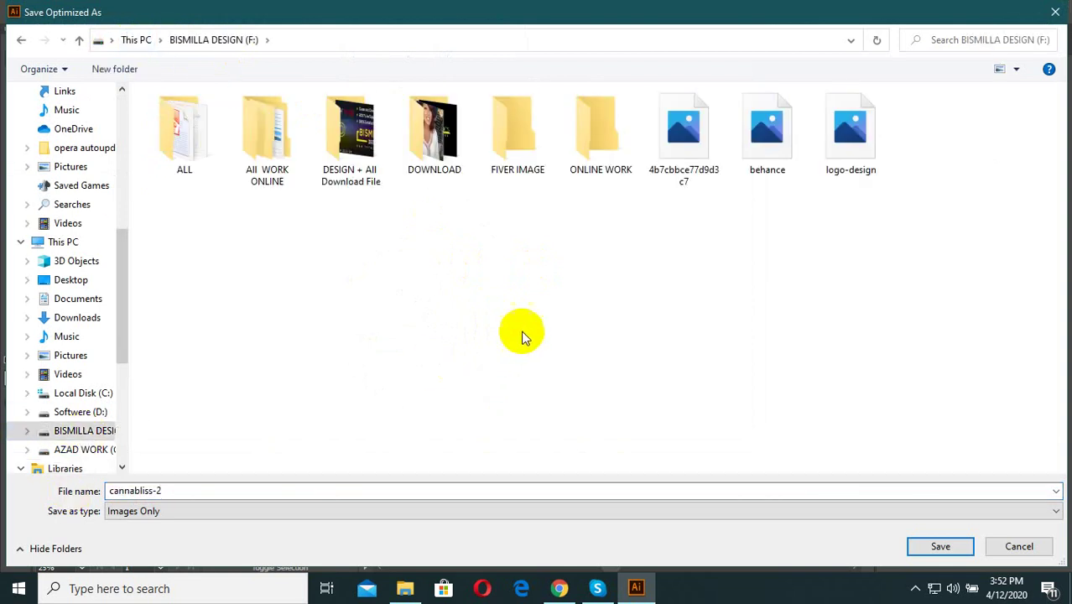
{"action": "double_click", "coordinate": [276, 149]}
{"action": "double_click", "coordinate": [929, 164]}
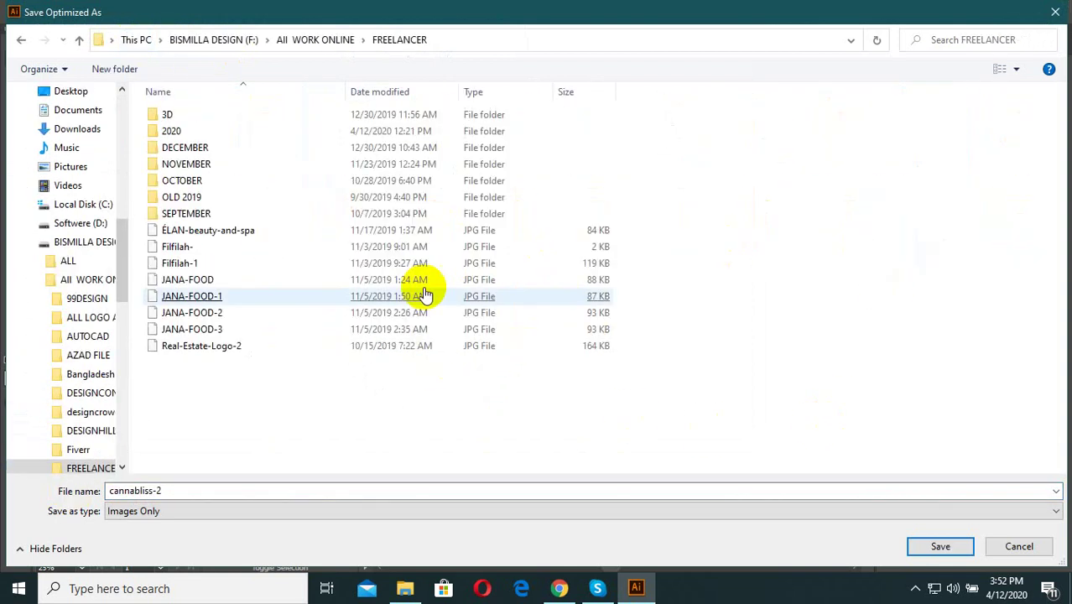
{"action": "double_click", "coordinate": [198, 134]}
{"action": "double_click", "coordinate": [189, 135]}
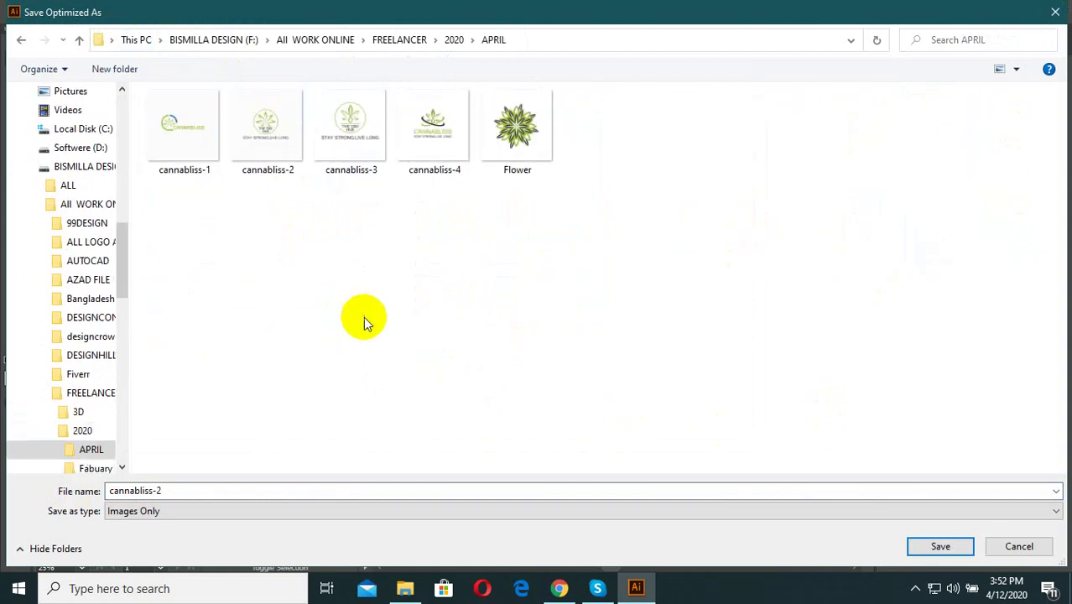
Export the logo as cannabliss-5 and save the Illustrator document.
{"action": "left_click", "coordinate": [417, 134]}
{"action": "right_click", "coordinate": [417, 134]}
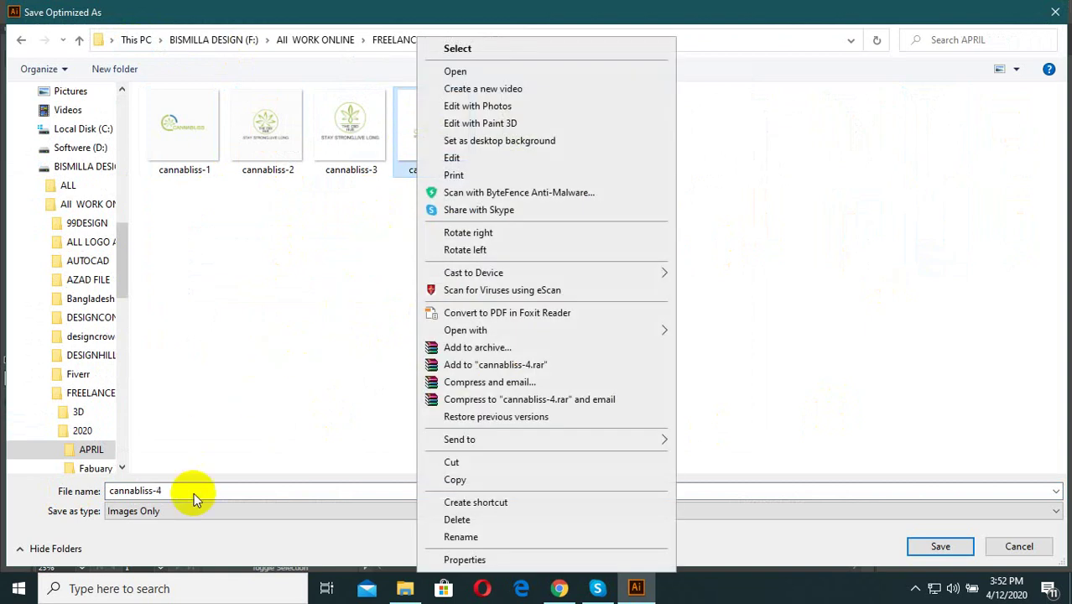
{"action": "left_click", "coordinate": [192, 493]}
{"action": "key", "text": "End"}
{"action": "key", "text": "shift+Left"}
{"action": "type", "text": "5"}
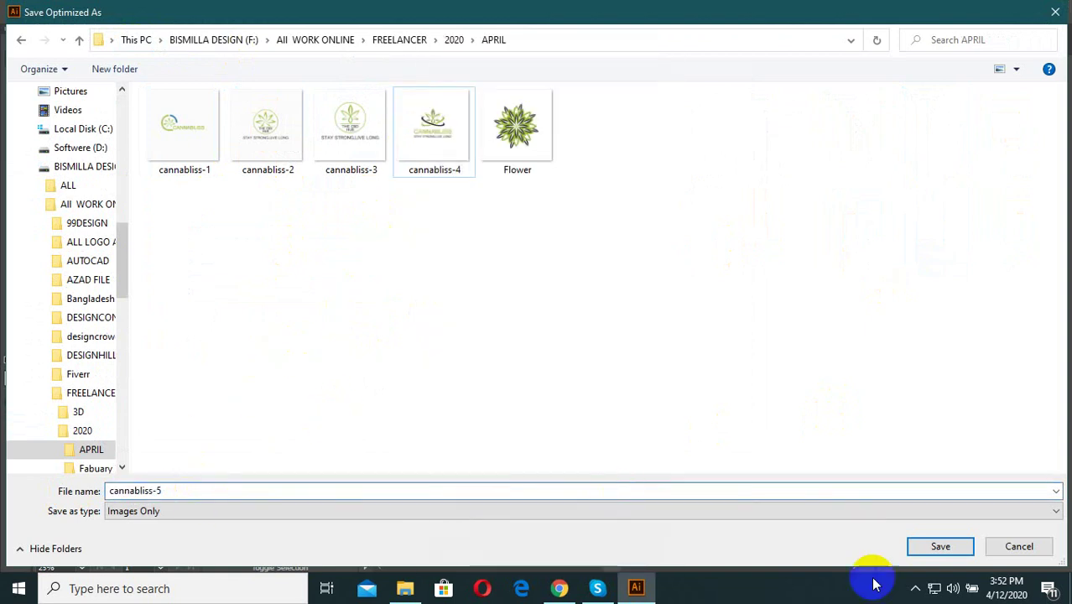
{"action": "left_click", "coordinate": [921, 554]}
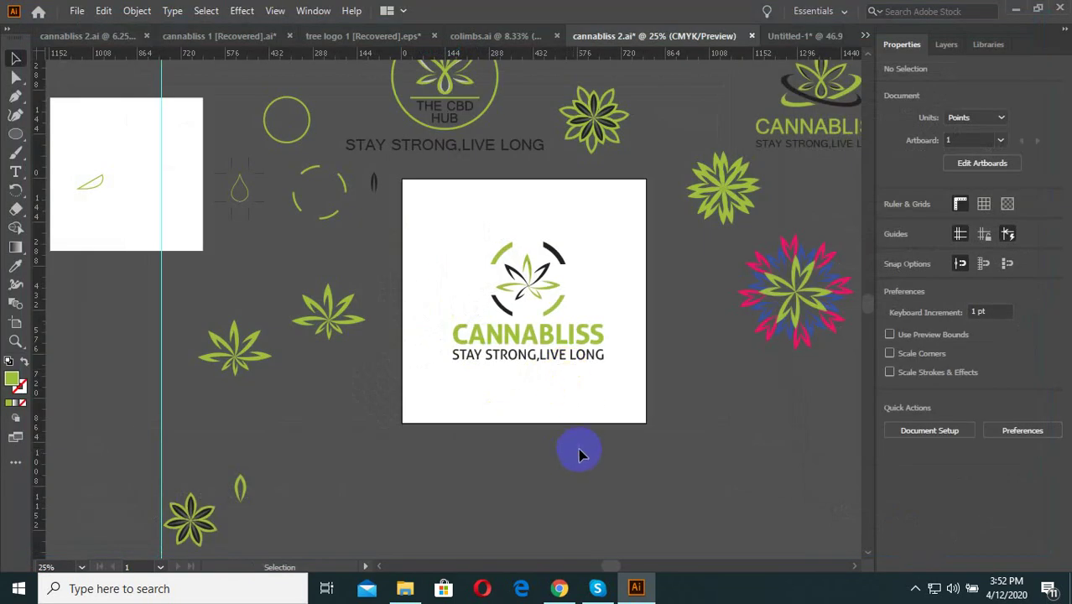
{"action": "left_click", "coordinate": [77, 11]}
{"action": "left_click", "coordinate": [105, 137]}
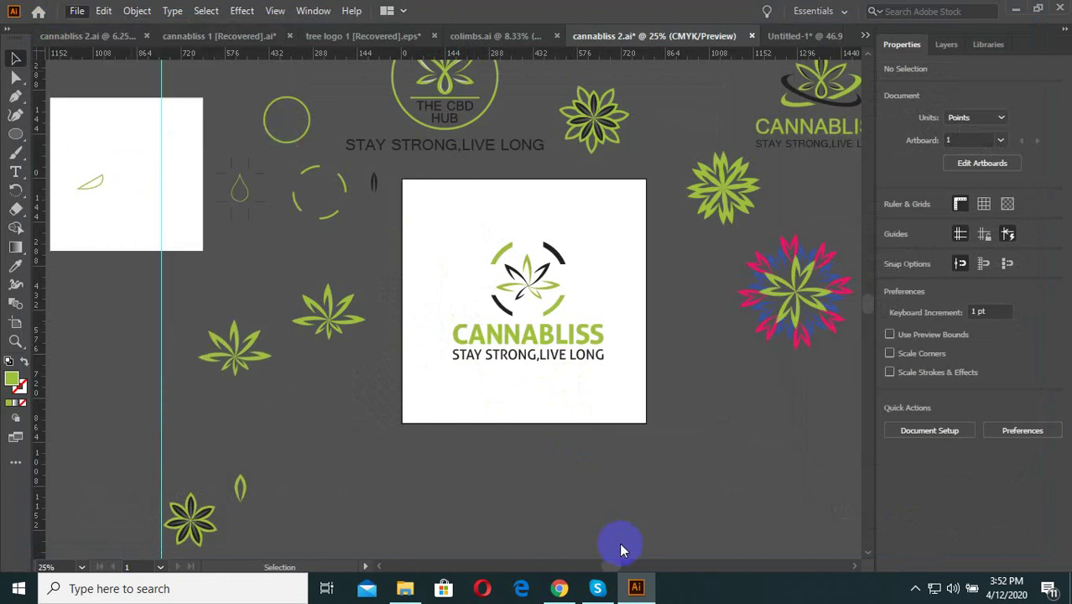
Start a file upload on the Freelancer entry form and reach the BISMILLA DESIGN (F:) drive.
{"action": "left_click", "coordinate": [560, 588]}
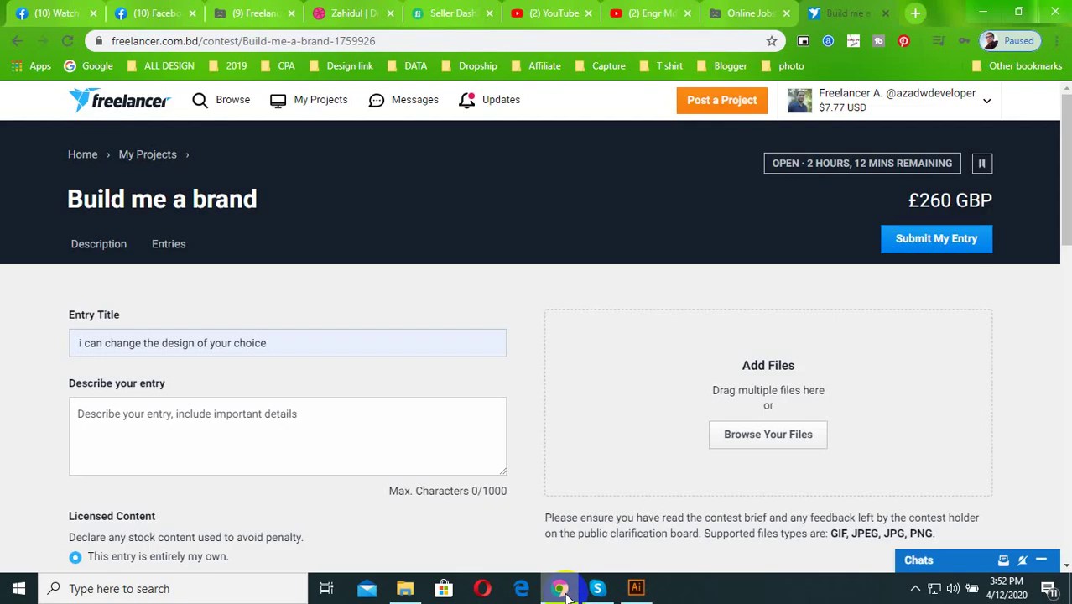
{"action": "left_click", "coordinate": [748, 433]}
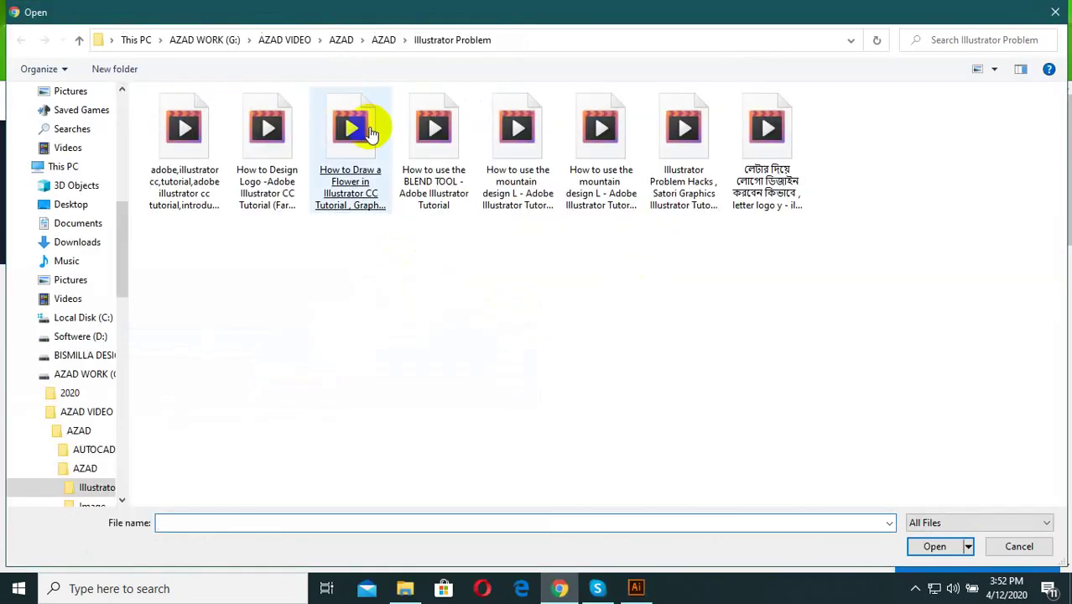
{"action": "left_click", "coordinate": [220, 40]}
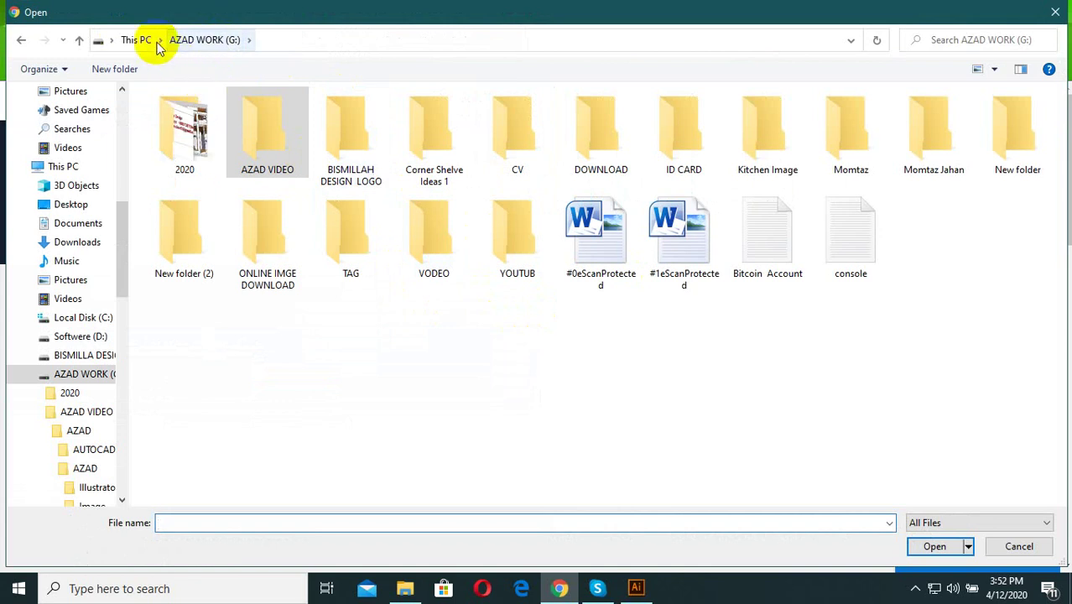
{"action": "left_click", "coordinate": [147, 40]}
{"action": "double_click", "coordinate": [627, 253]}
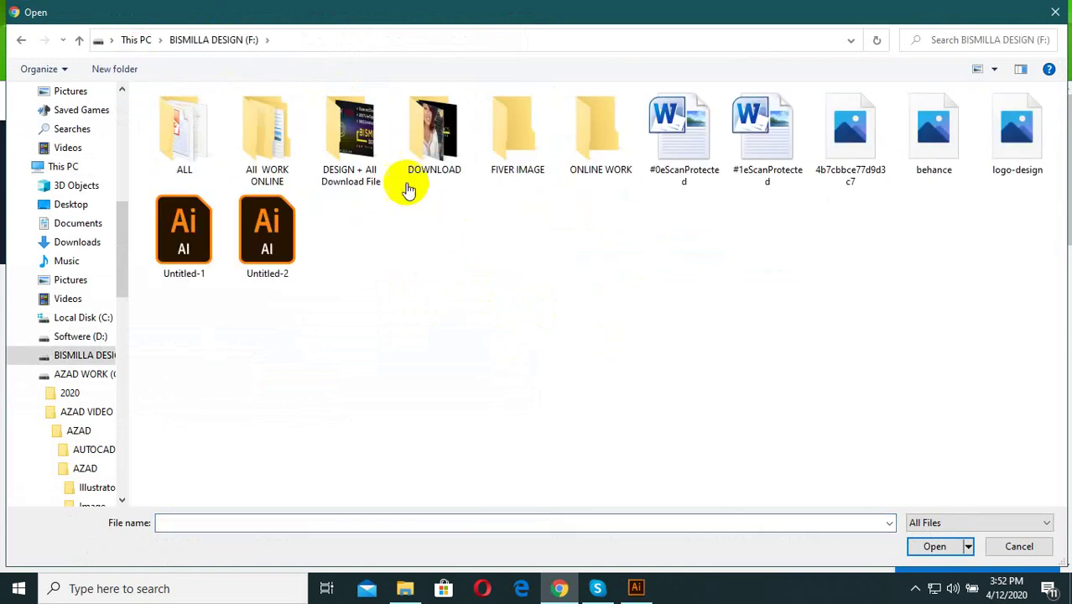
{"action": "double_click", "coordinate": [187, 148]}
{"action": "left_click", "coordinate": [239, 40]}
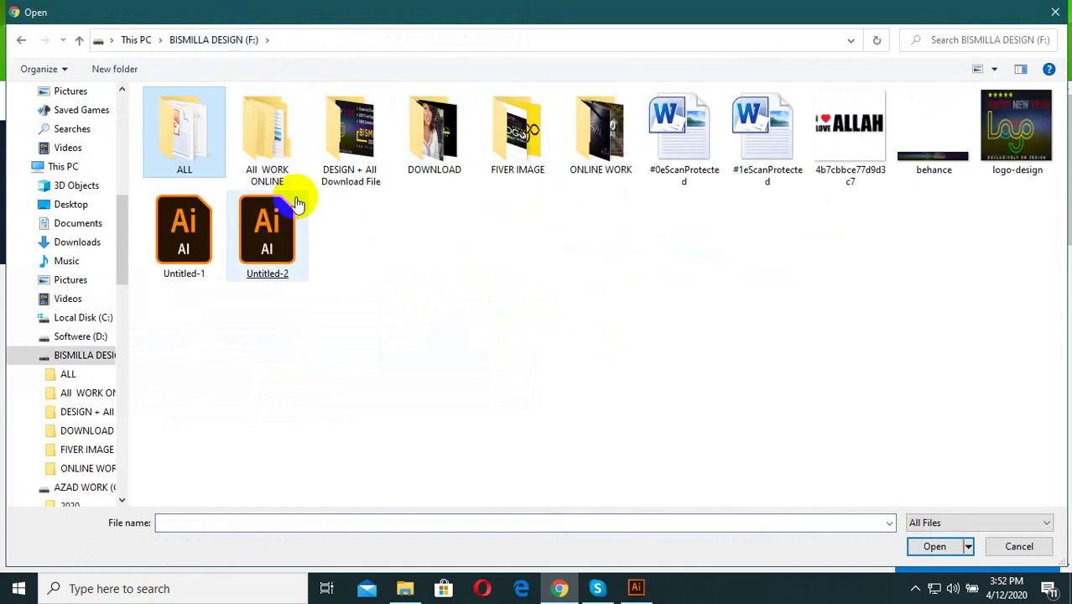
Attach cannabliss-5 from All WORK ONLINE\FREELANCER\2020\APRIL as the entry file.
{"action": "double_click", "coordinate": [268, 151]}
{"action": "double_click", "coordinate": [495, 340]}
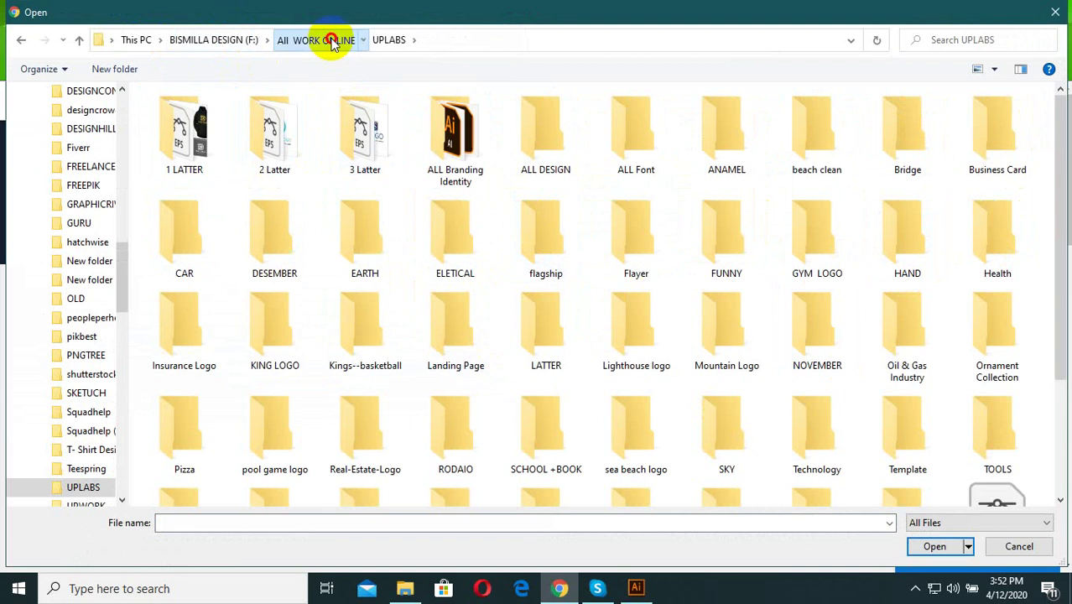
{"action": "left_click", "coordinate": [336, 40]}
{"action": "double_click", "coordinate": [906, 183]}
{"action": "double_click", "coordinate": [184, 132]}
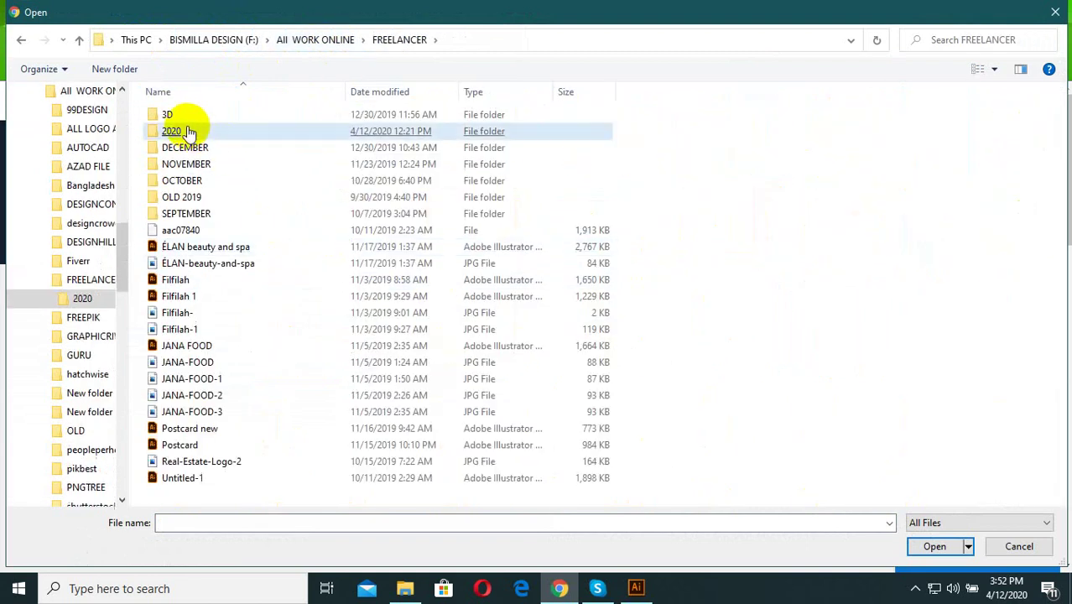
{"action": "double_click", "coordinate": [207, 153]}
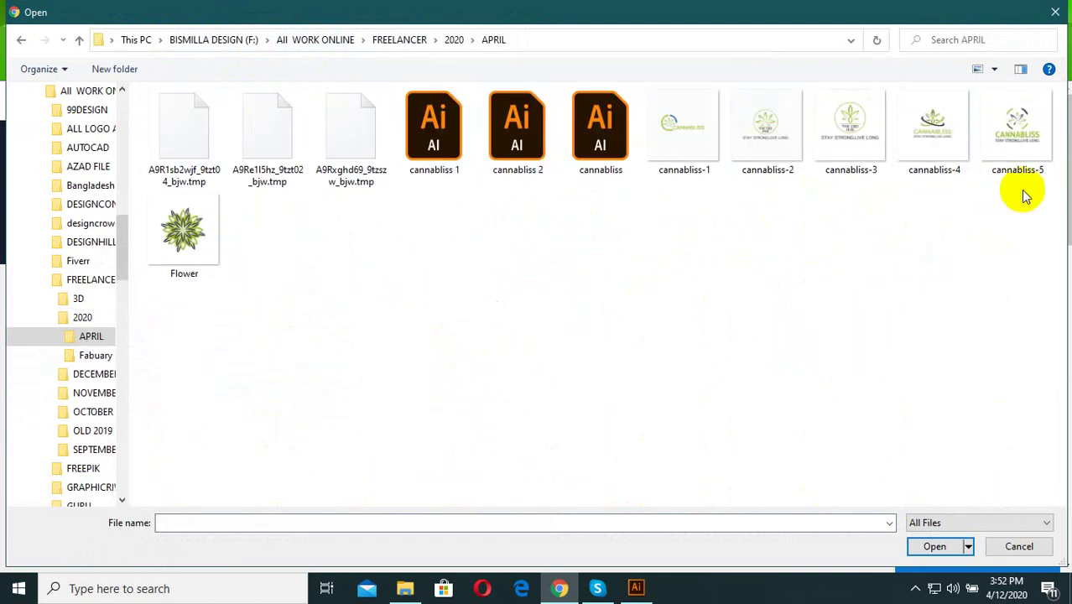
{"action": "double_click", "coordinate": [1033, 133]}
{"action": "left_click", "coordinate": [220, 412]}
{"action": "scroll", "coordinate": [245, 430], "scroll_direction": "down", "scroll_amount": 1}
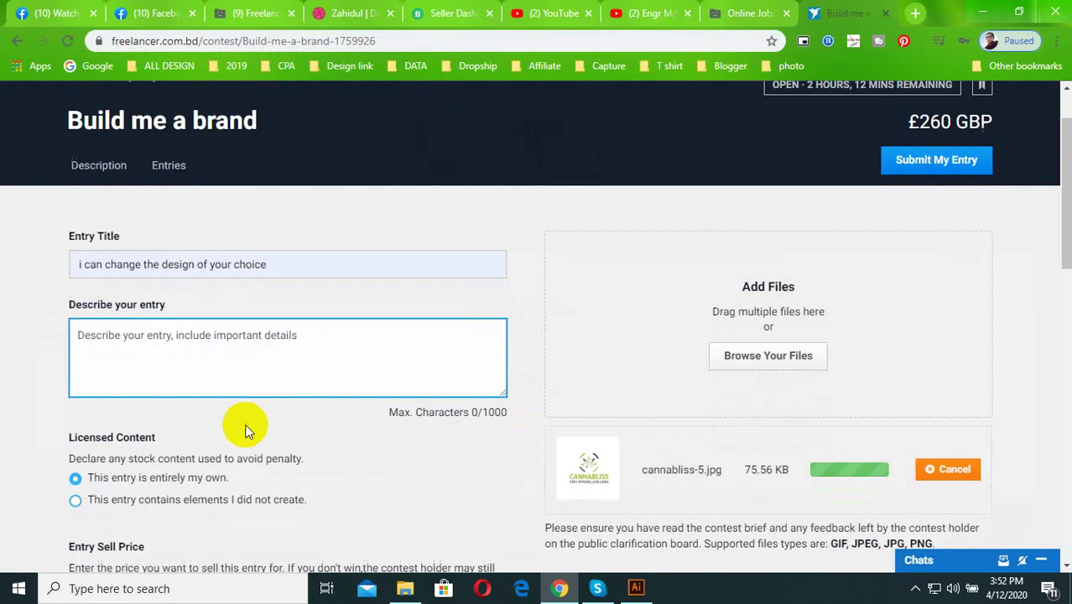
Navigate File Explorer to the TAG folder on AZAD WORK (G:) and select the Uplabs text file.
{"action": "left_click", "coordinate": [406, 590]}
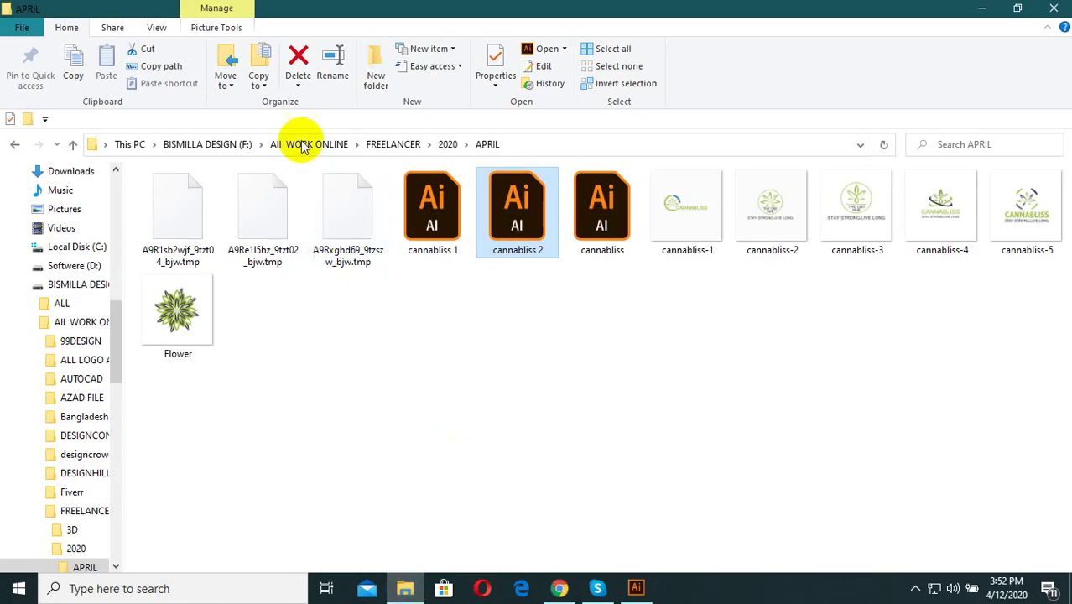
{"action": "left_click", "coordinate": [210, 145]}
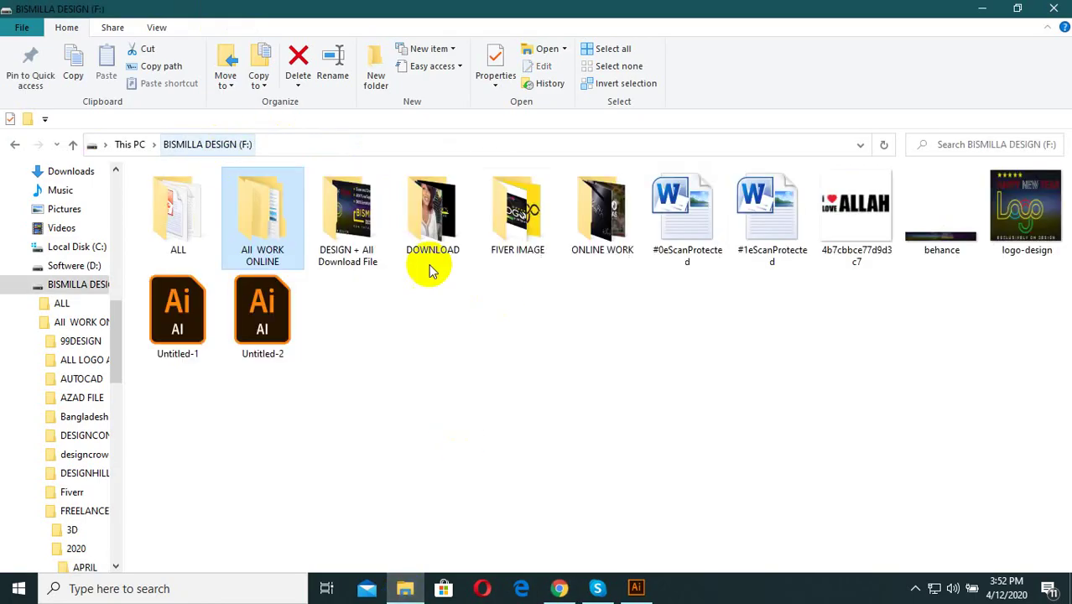
{"action": "left_click", "coordinate": [139, 145]}
{"action": "left_click", "coordinate": [797, 400]}
{"action": "left_click", "coordinate": [803, 247]}
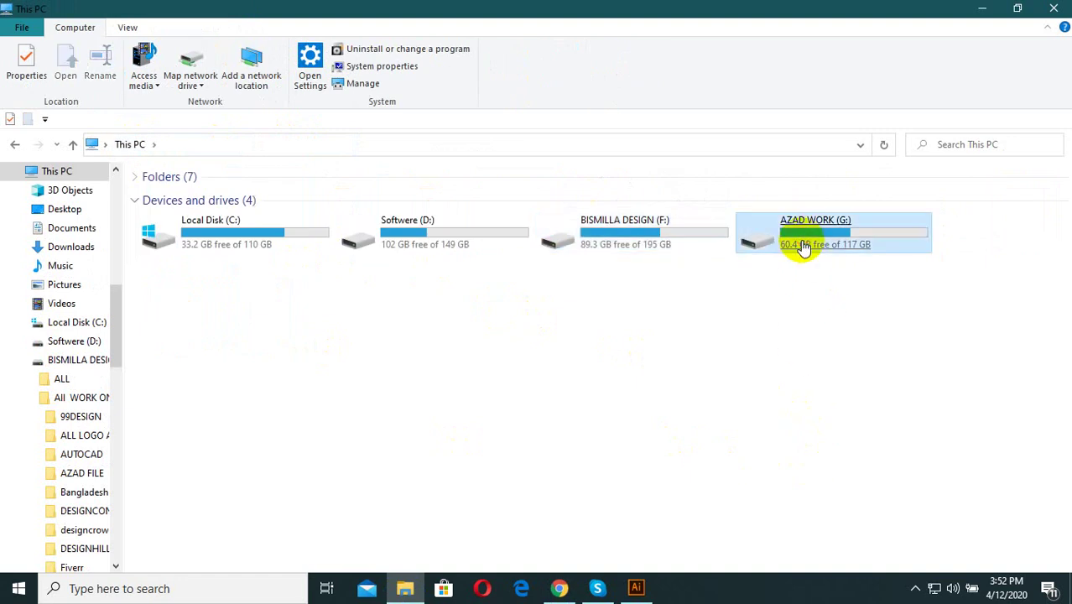
{"action": "double_click", "coordinate": [803, 247]}
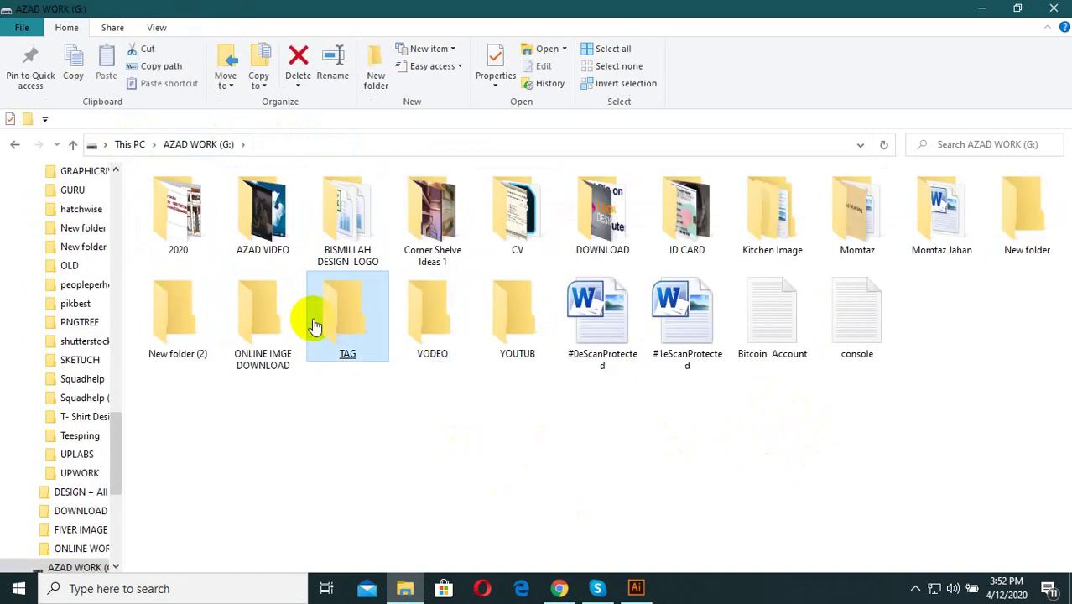
{"action": "left_click", "coordinate": [315, 326]}
{"action": "scroll", "coordinate": [755, 504], "scroll_direction": "down", "scroll_amount": 5}
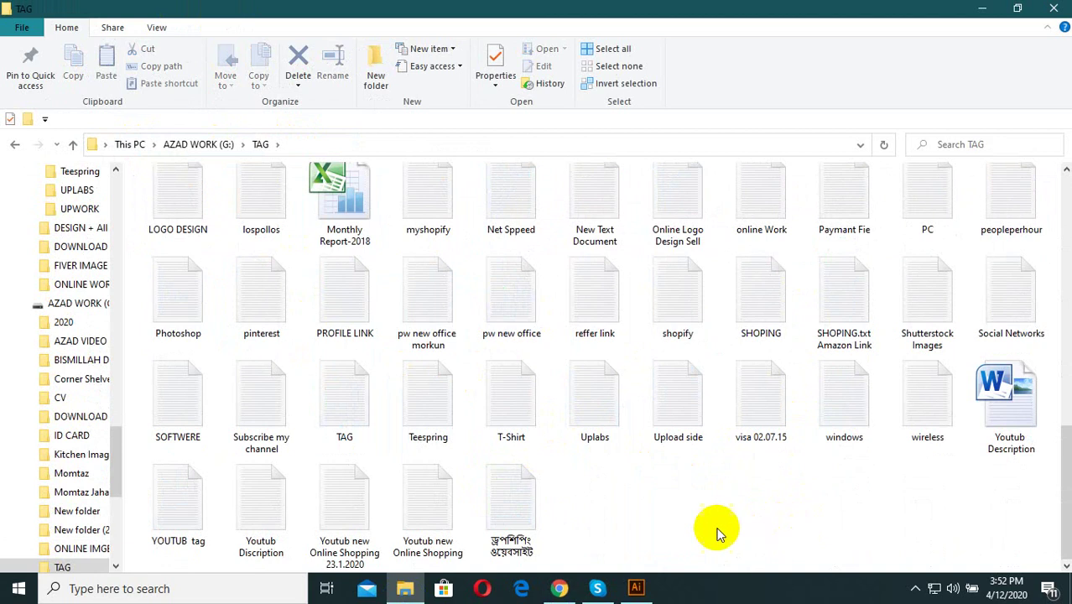
{"action": "left_click", "coordinate": [565, 411]}
Copy the 'Customization 100% Quick and easy to edit Fully Layered' line from Uplabs notes, then minimize Notepad.
{"action": "double_click", "coordinate": [565, 412]}
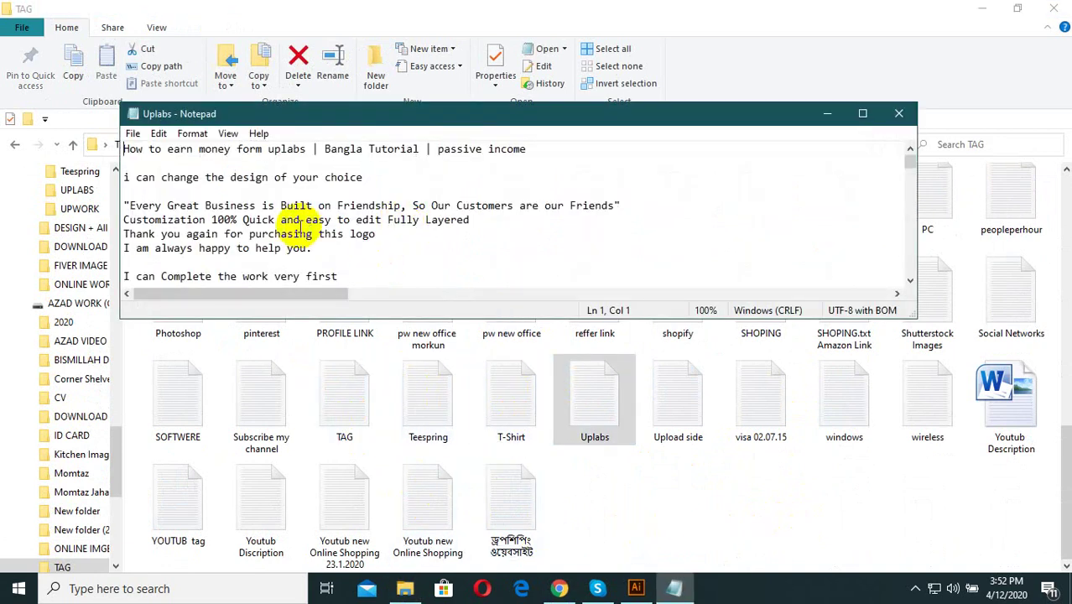
{"action": "double_click", "coordinate": [547, 123]}
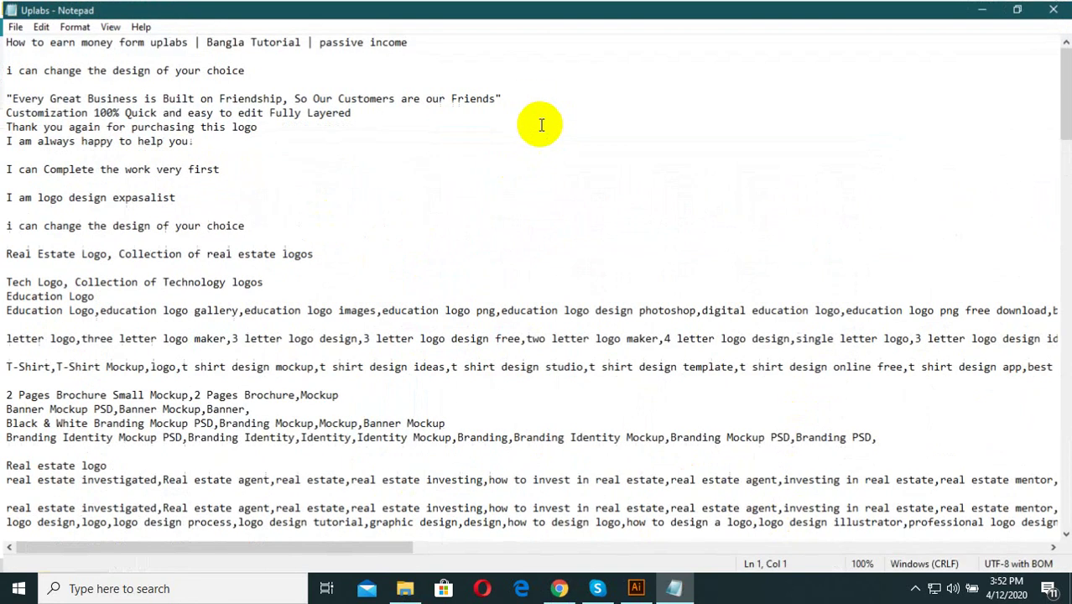
{"action": "left_click_drag", "start_coordinate": [366, 120], "coordinate": [95, 106]}
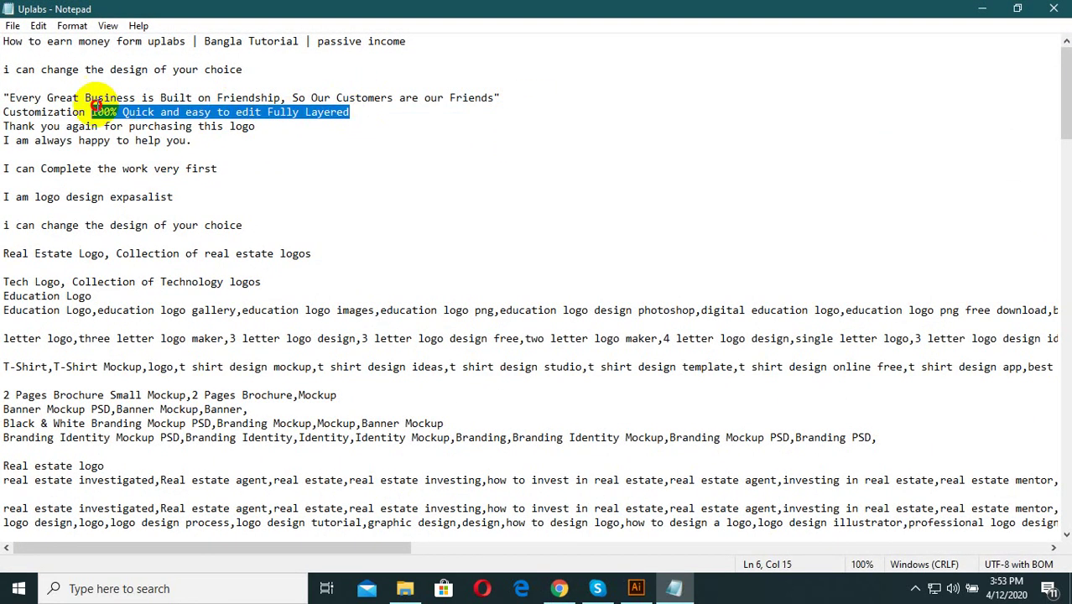
{"action": "left_click", "coordinate": [981, 9]}
Paste the copied line as the entry description and set the sell price to 260.
{"action": "left_click", "coordinate": [572, 595]}
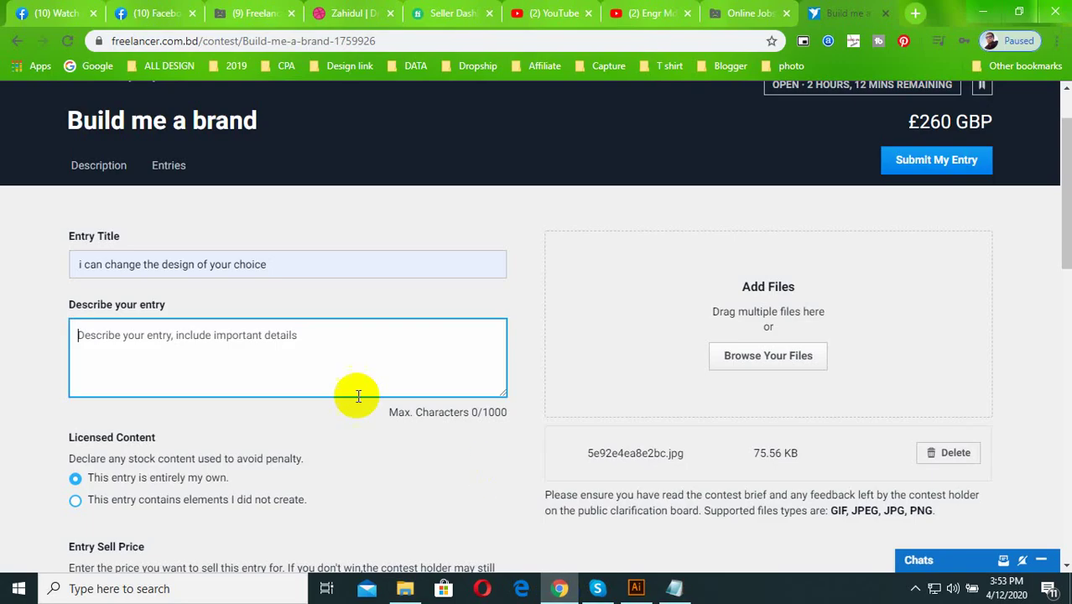
{"action": "type", "text": "Customization 100% Quick and easy to edit Fully Layered"}
{"action": "scroll", "coordinate": [282, 354], "scroll_direction": "down", "scroll_amount": 3}
{"action": "left_click", "coordinate": [126, 374]}
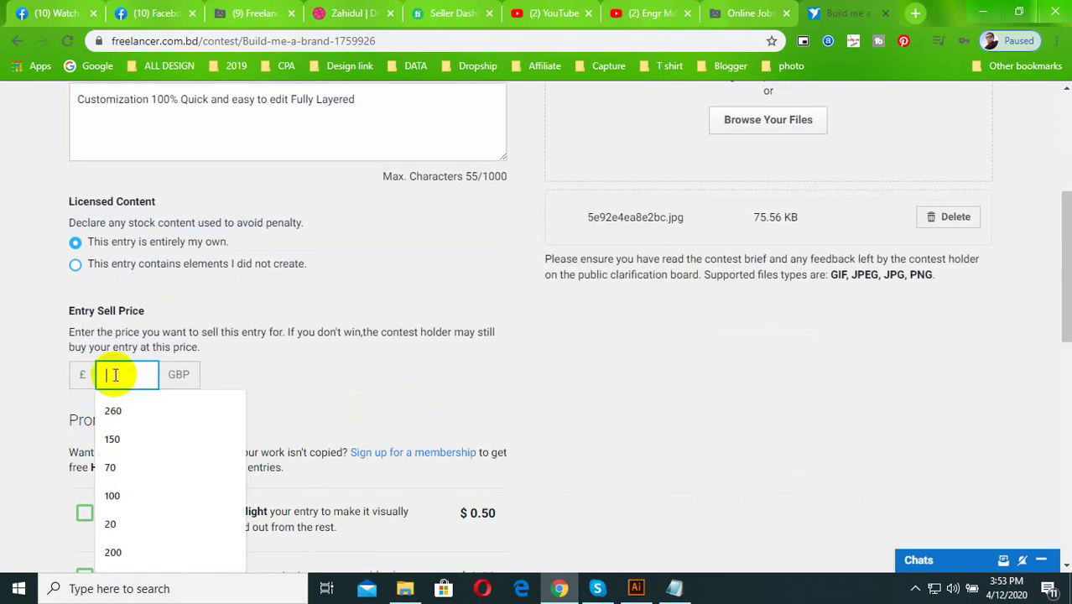
{"action": "left_click", "coordinate": [122, 410]}
Submit the contest entry.
{"action": "scroll", "coordinate": [814, 220], "scroll_direction": "up", "scroll_amount": 3}
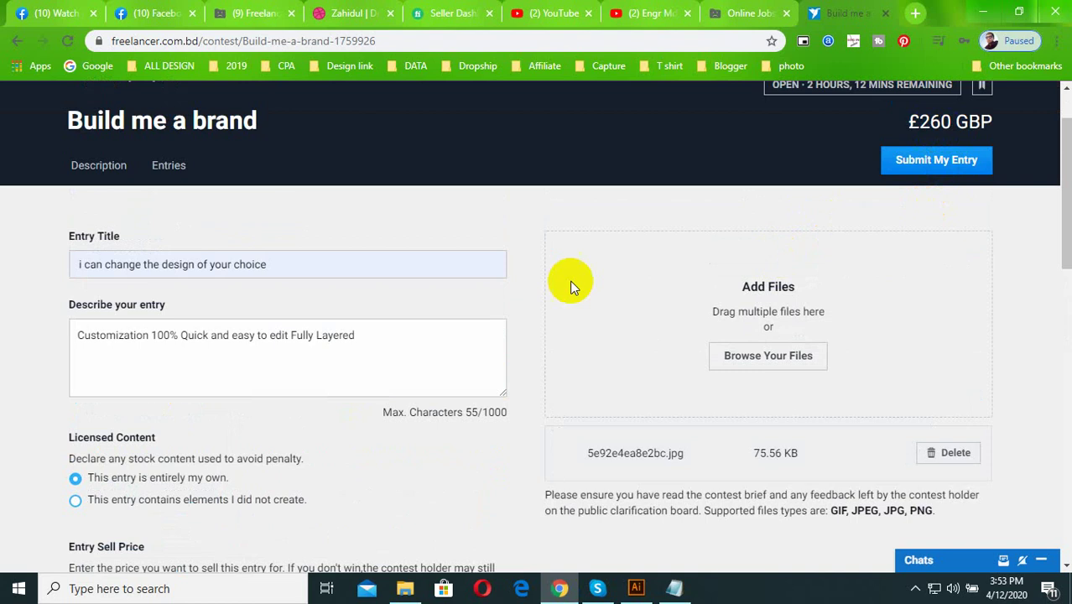
{"action": "scroll", "coordinate": [199, 394], "scroll_direction": "down", "scroll_amount": 5}
{"action": "scroll", "coordinate": [126, 470], "scroll_direction": "down", "scroll_amount": 2}
{"action": "left_click", "coordinate": [116, 388]}
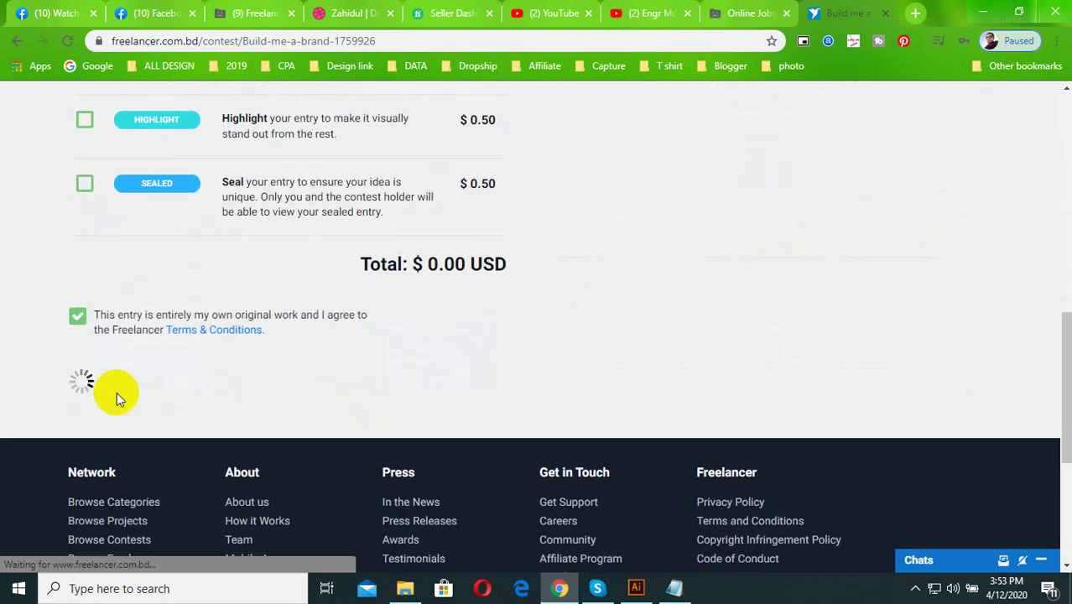